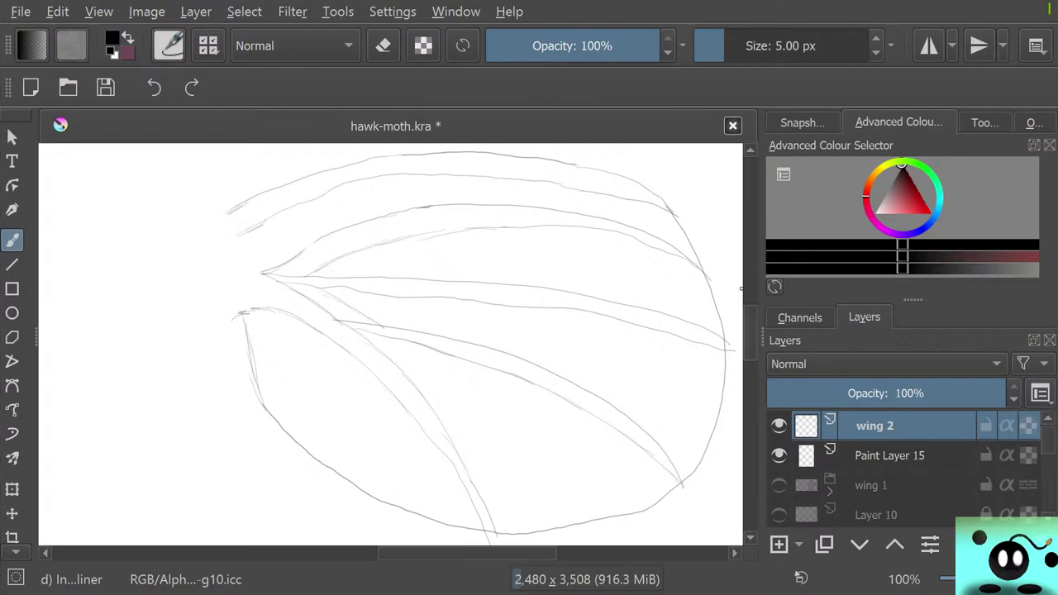
- Show the wing 1 layer to examine its scale texture beside the lower wing's vein sketch, and hide it again
{"action": "mouse_move", "coordinate": [750, 331]}
{"action": "left_mouse_down"}
{"action": "mouse_move", "coordinate": [749, 310]}
{"action": "mouse_move", "coordinate": [750, 325]}
{"action": "left_mouse_up"}
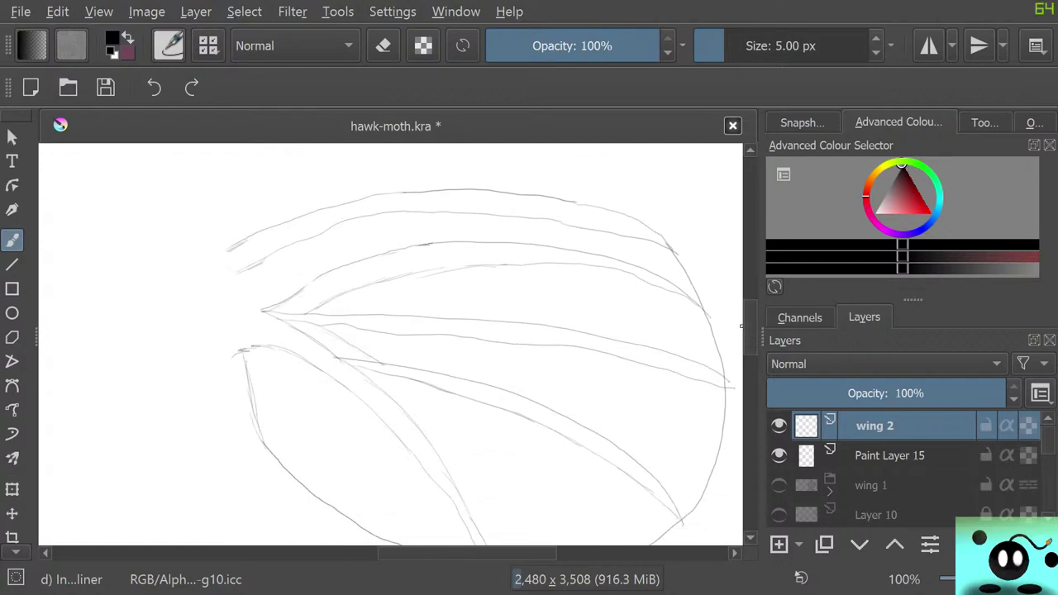
{"action": "left_click", "coordinate": [778, 485]}
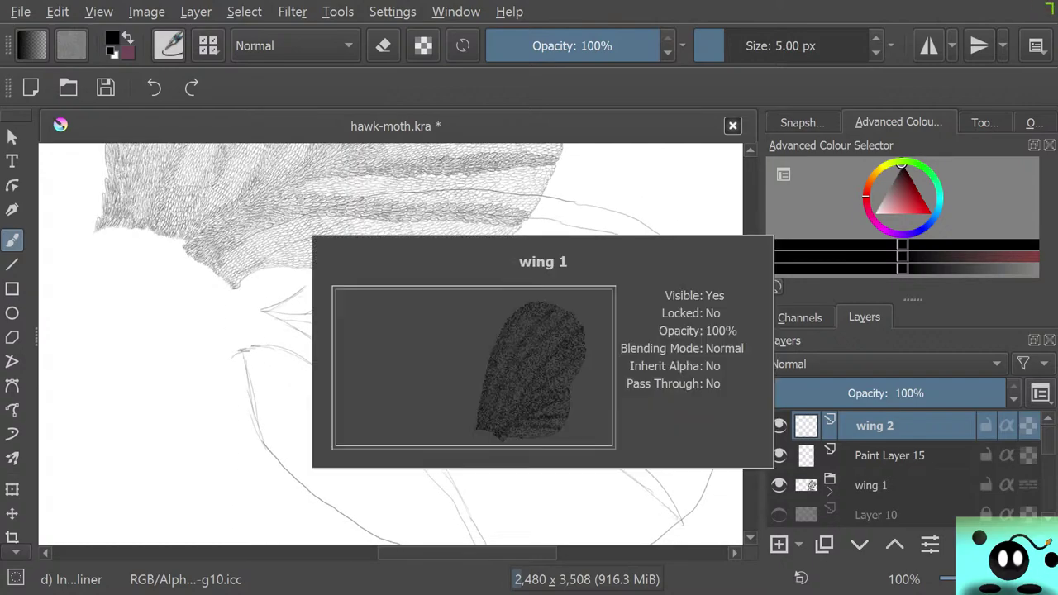
{"action": "scroll", "coordinate": [414, 331], "scroll_direction": "up", "scroll_amount": 5}
{"action": "mouse_move", "coordinate": [750, 293]}
{"action": "left_mouse_down"}
{"action": "mouse_move", "coordinate": [750, 266]}
{"action": "mouse_move", "coordinate": [750, 313]}
{"action": "mouse_move", "coordinate": [750, 298]}
{"action": "left_mouse_up"}
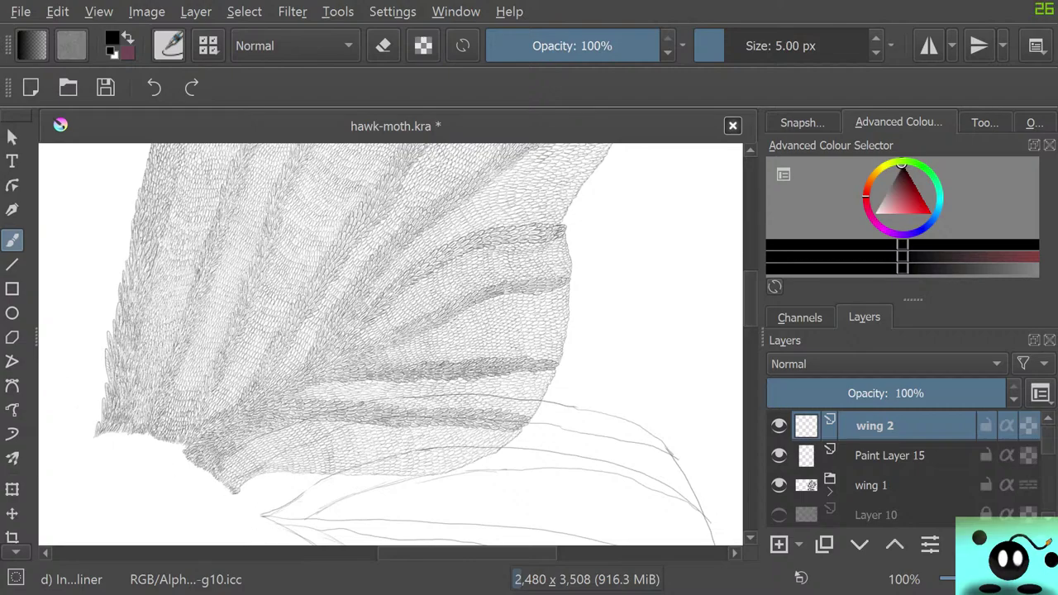
{"action": "left_click", "coordinate": [779, 485]}
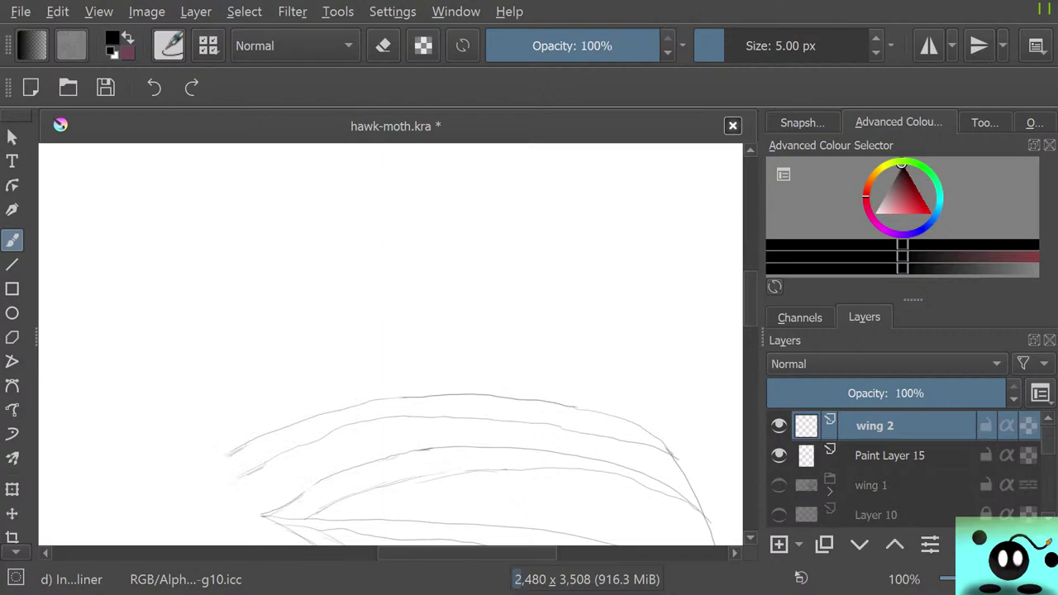
{"action": "mouse_move", "coordinate": [779, 485]}
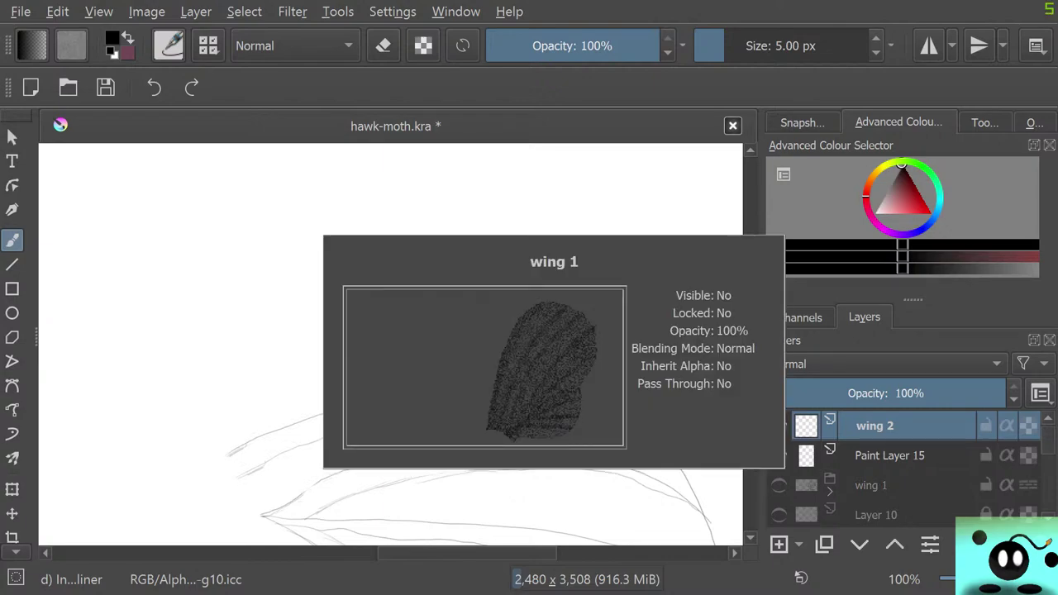
- Examine the vein sketch and check what the wing 2 and Paint Layer 15 layers contain by switching their visibility off and on
{"action": "scroll", "coordinate": [366, 484], "scroll_direction": "up", "scroll_amount": 2}
{"action": "scroll", "coordinate": [355, 517], "scroll_direction": "down", "scroll_amount": 4}
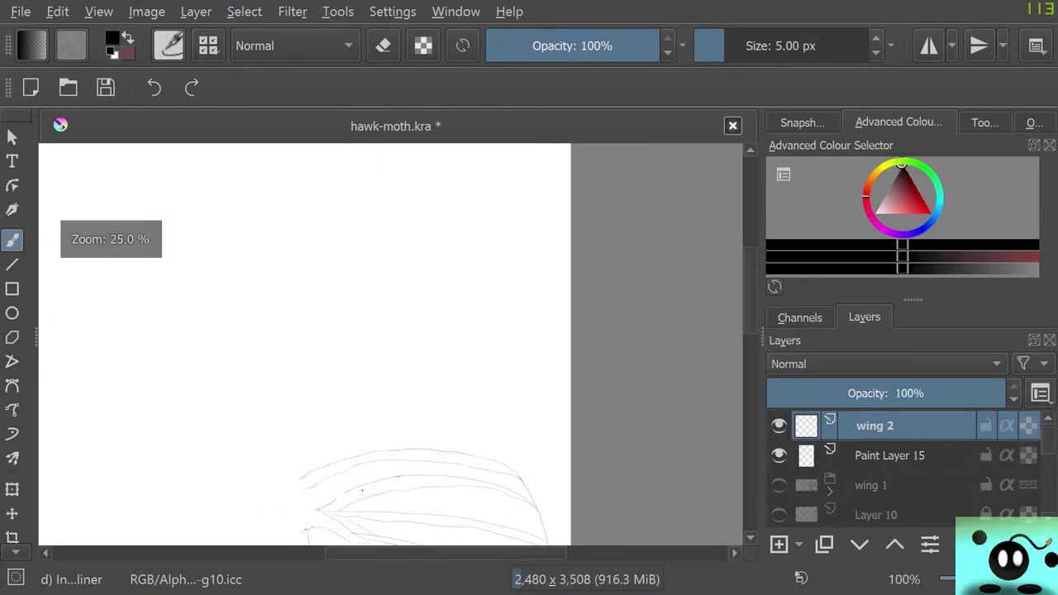
{"action": "scroll", "coordinate": [356, 518], "scroll_direction": "down", "scroll_amount": 3}
{"action": "scroll", "coordinate": [340, 328], "scroll_direction": "up", "scroll_amount": 4}
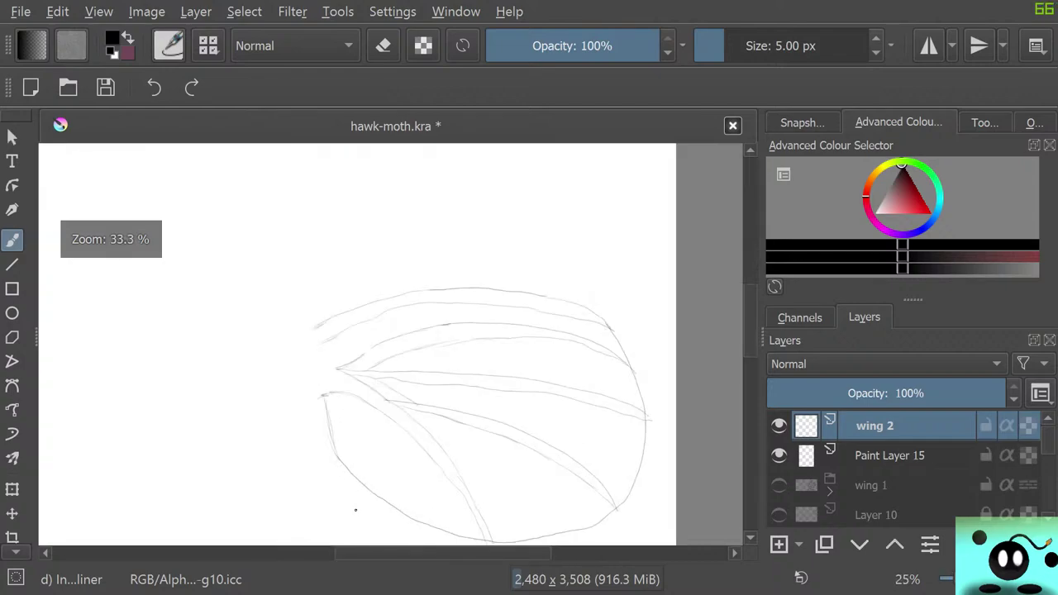
{"action": "scroll", "coordinate": [341, 328], "scroll_direction": "up", "scroll_amount": 3}
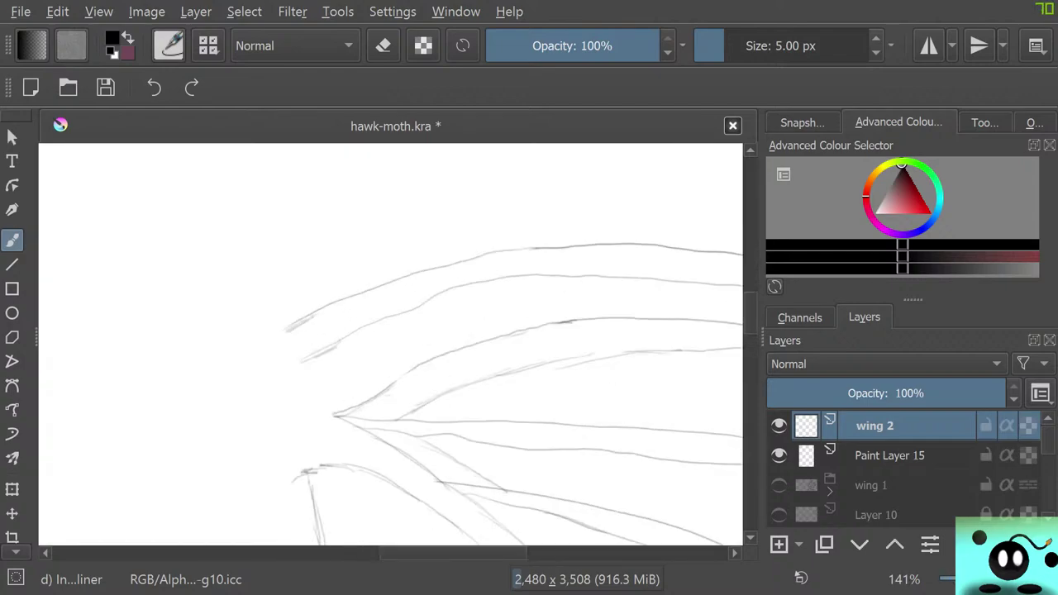
{"action": "left_click", "coordinate": [778, 426]}
{"action": "left_click", "coordinate": [779, 426]}
{"action": "scroll", "coordinate": [910, 469], "scroll_direction": "down", "scroll_amount": 5}
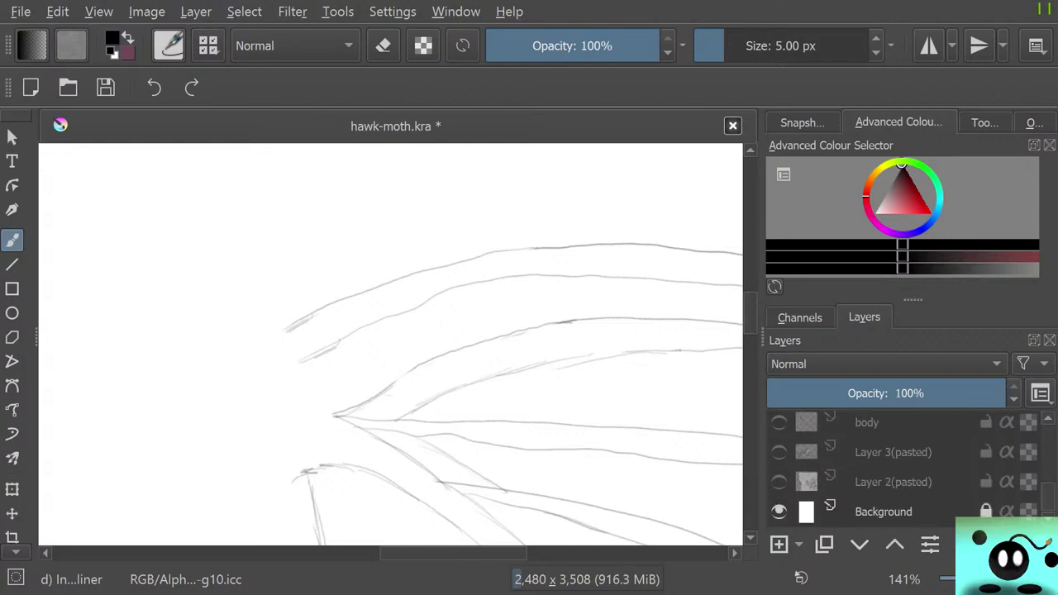
{"action": "scroll", "coordinate": [909, 468], "scroll_direction": "up", "scroll_amount": 5}
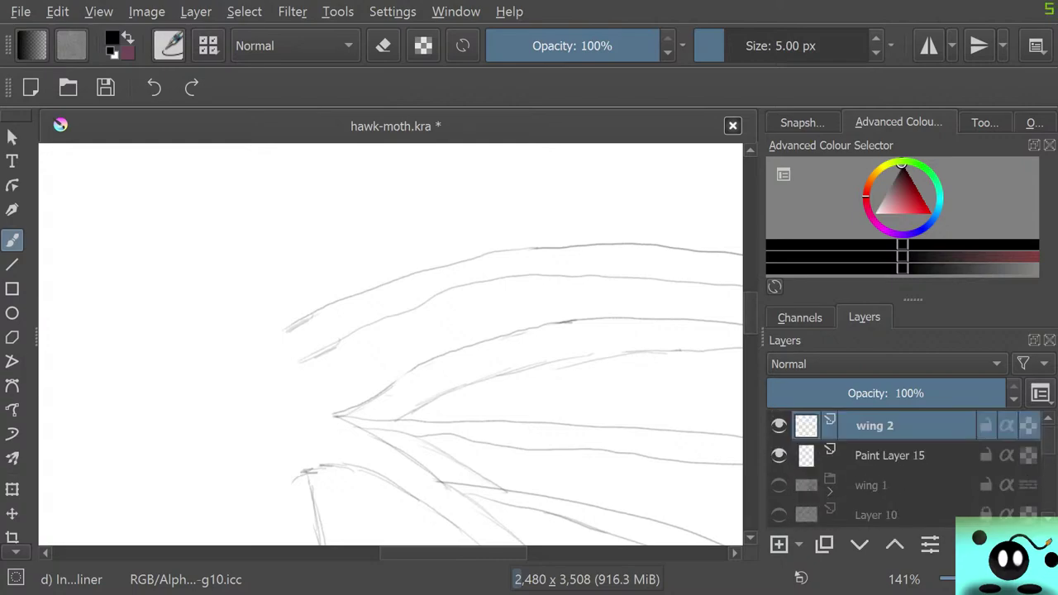
{"action": "left_click", "coordinate": [779, 456]}
{"action": "left_click", "coordinate": [779, 455]}
{"action": "scroll", "coordinate": [474, 340], "scroll_direction": "down", "scroll_amount": 3}
{"action": "scroll", "coordinate": [507, 342], "scroll_direction": "up", "scroll_amount": 2}
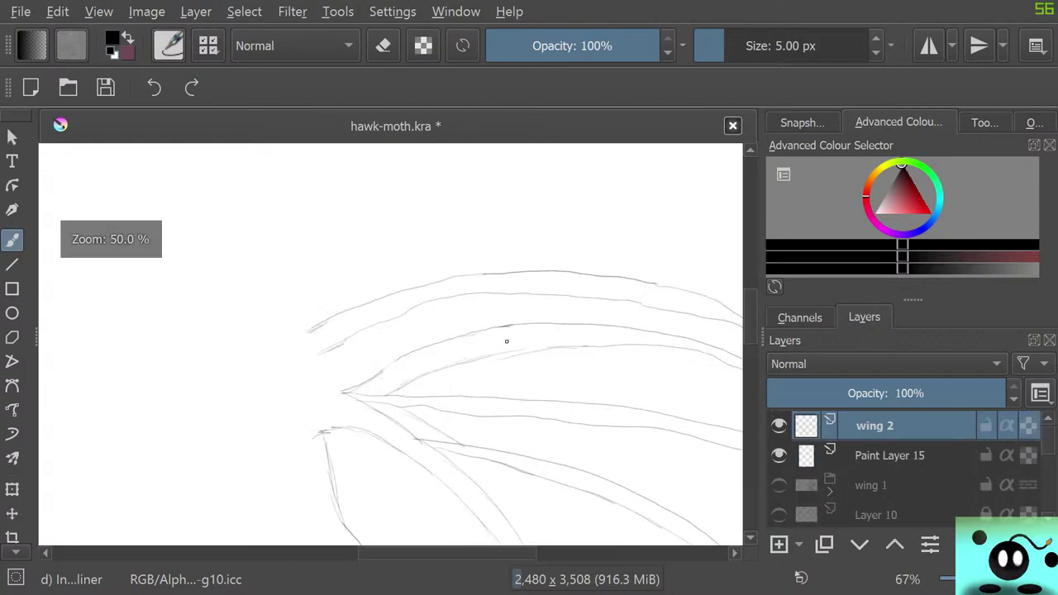
{"action": "scroll", "coordinate": [507, 341], "scroll_direction": "up", "scroll_amount": 2}
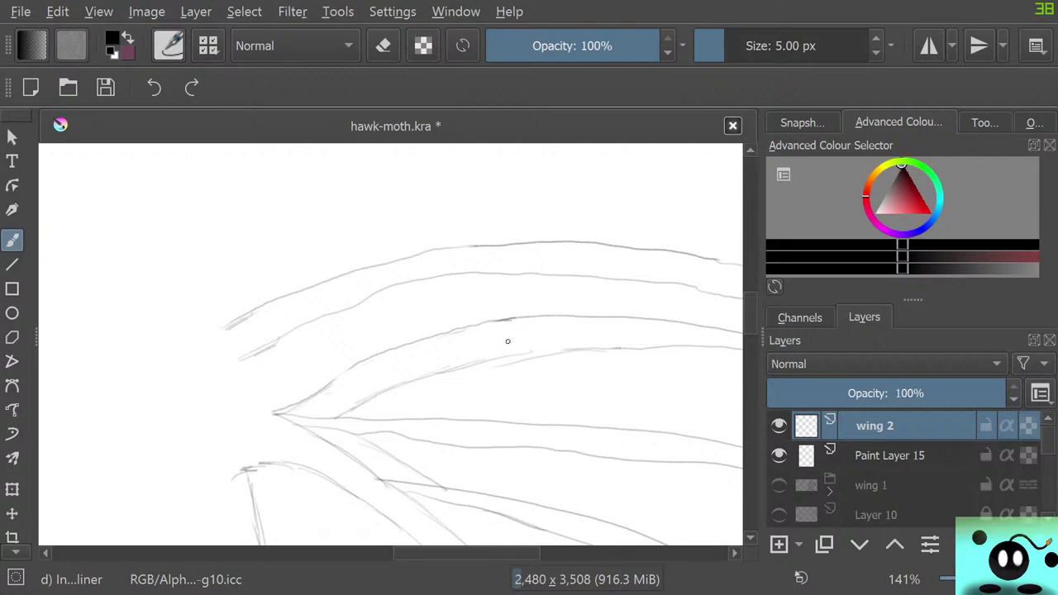
- Compare the Pencil-2 and Ink-7 Brush Rough presets and choose c) Pencil-2 as the drawing brush
{"action": "left_click", "coordinate": [169, 45]}
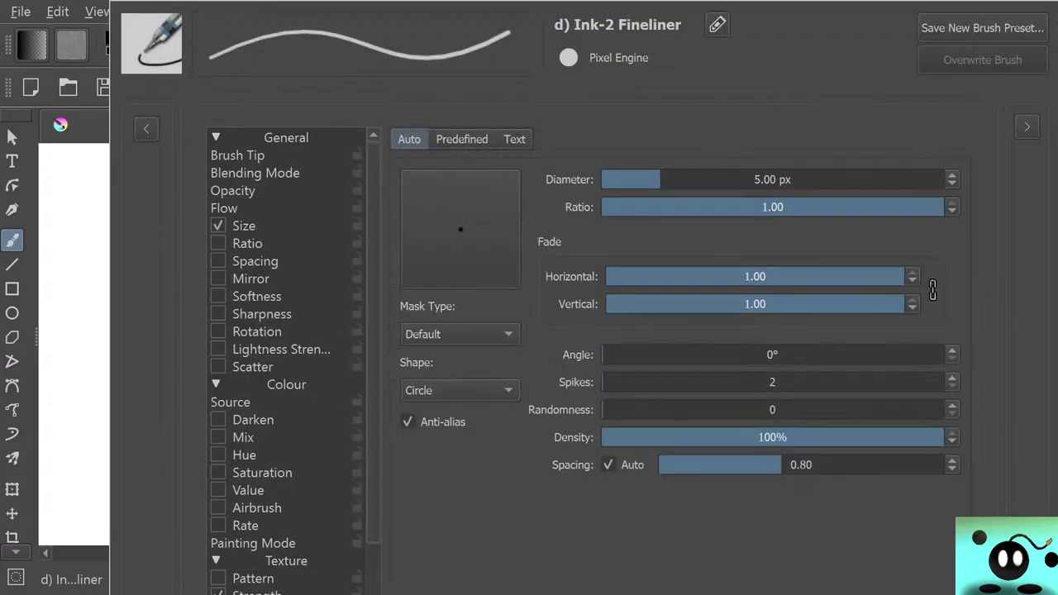
{"action": "left_click", "coordinate": [146, 129]}
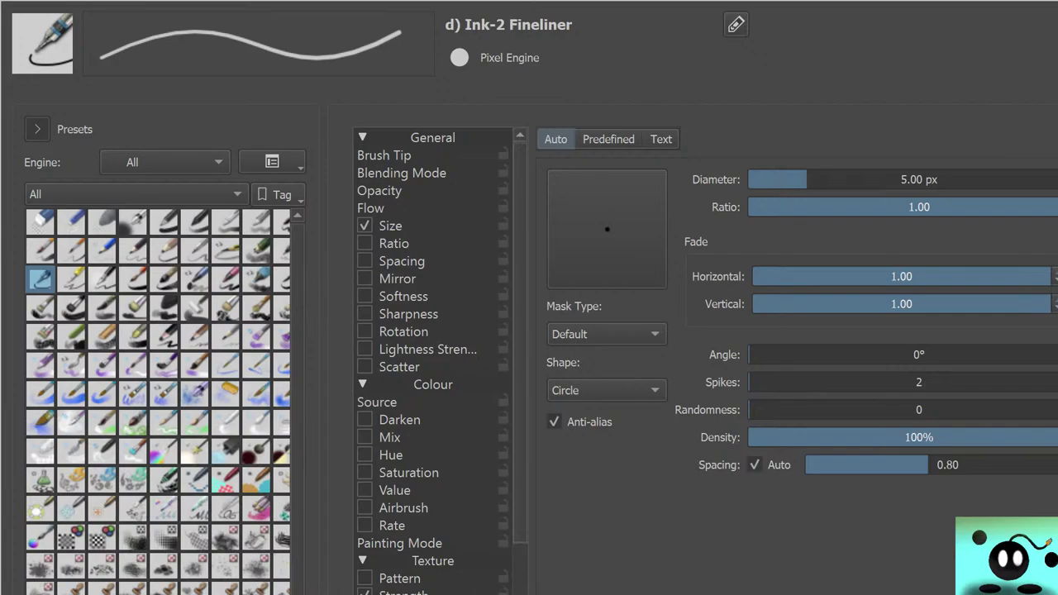
{"action": "left_click", "coordinate": [133, 251]}
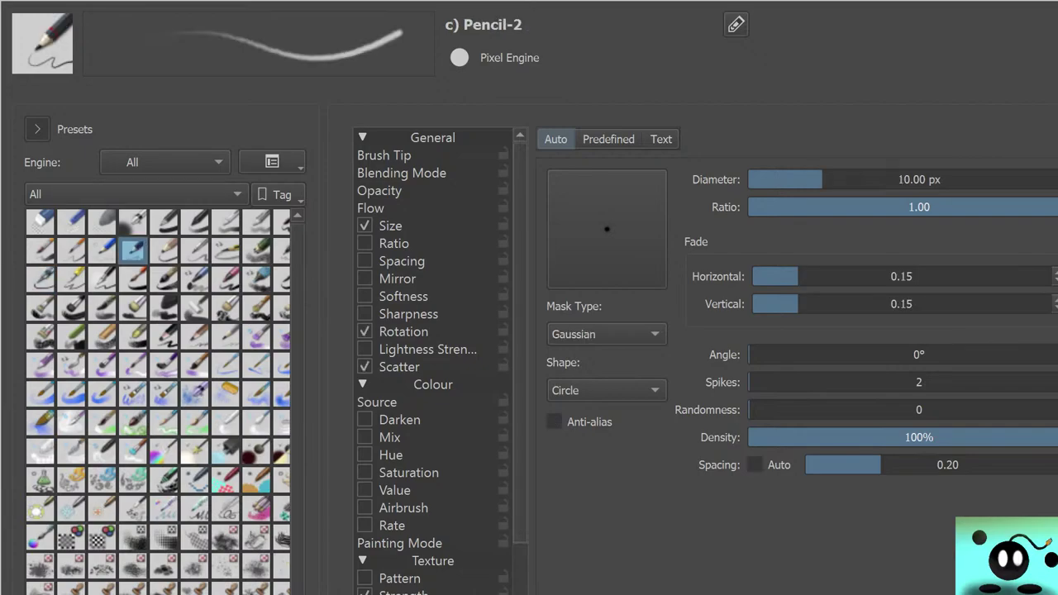
{"action": "left_click", "coordinate": [133, 279]}
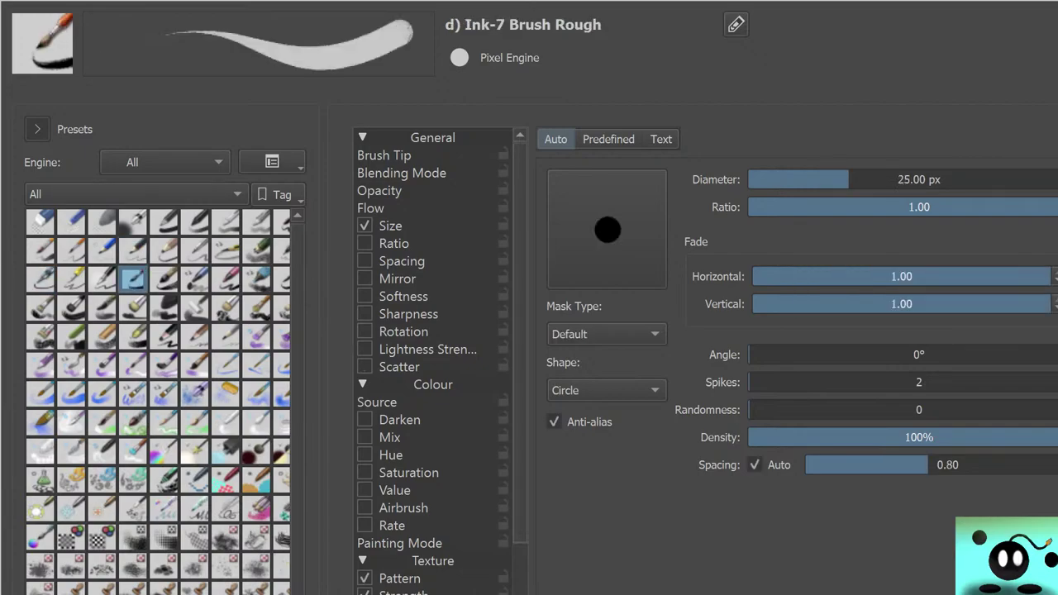
{"action": "left_click", "coordinate": [133, 251]}
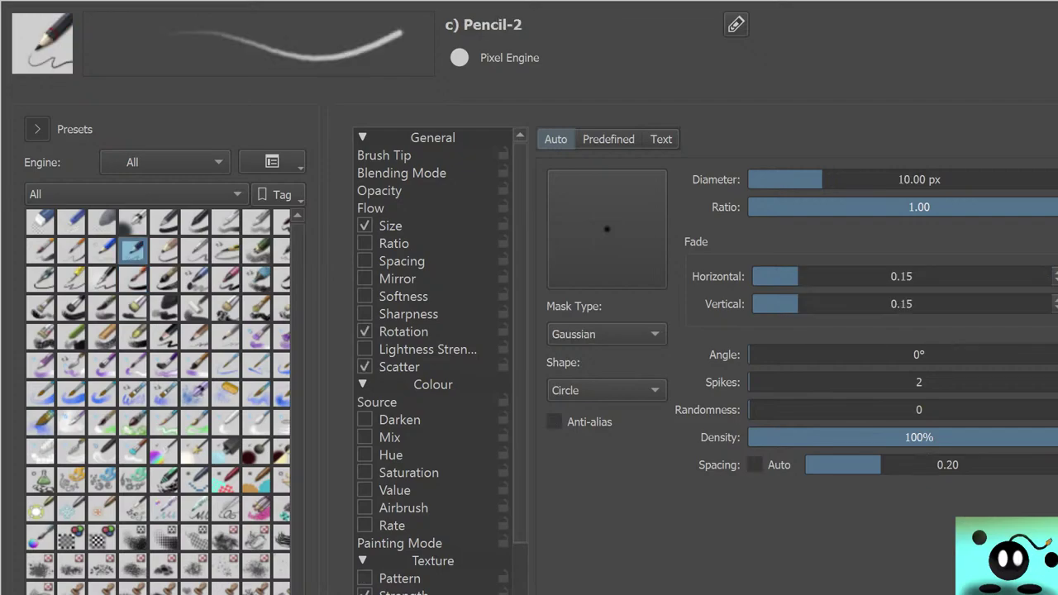
{"action": "mouse_move", "coordinate": [133, 250]}
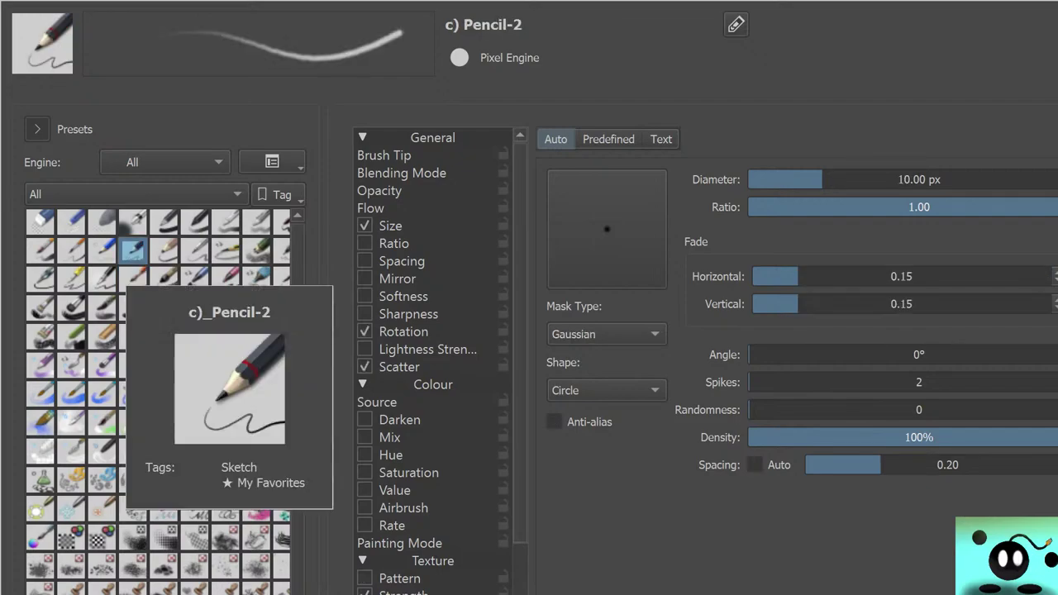
{"action": "mouse_move", "coordinate": [132, 279]}
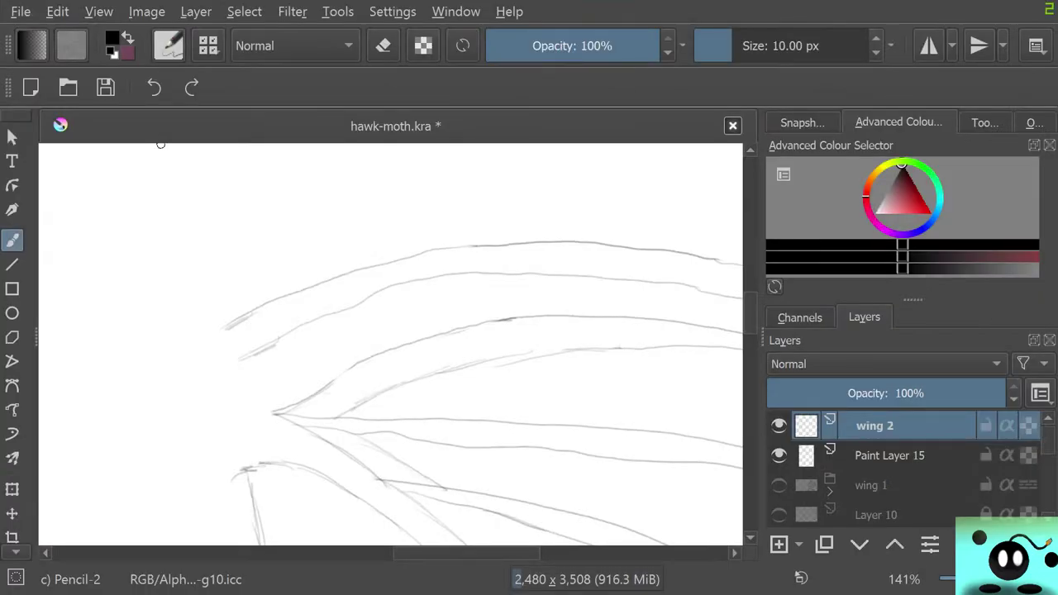
- Set the pencil brush size to 5.09 px
{"action": "right_click", "coordinate": [640, 374]}
{"action": "left_click", "coordinate": [640, 374]}
{"action": "left_click_drag", "start_coordinate": [727, 46], "coordinate": [725, 46]}
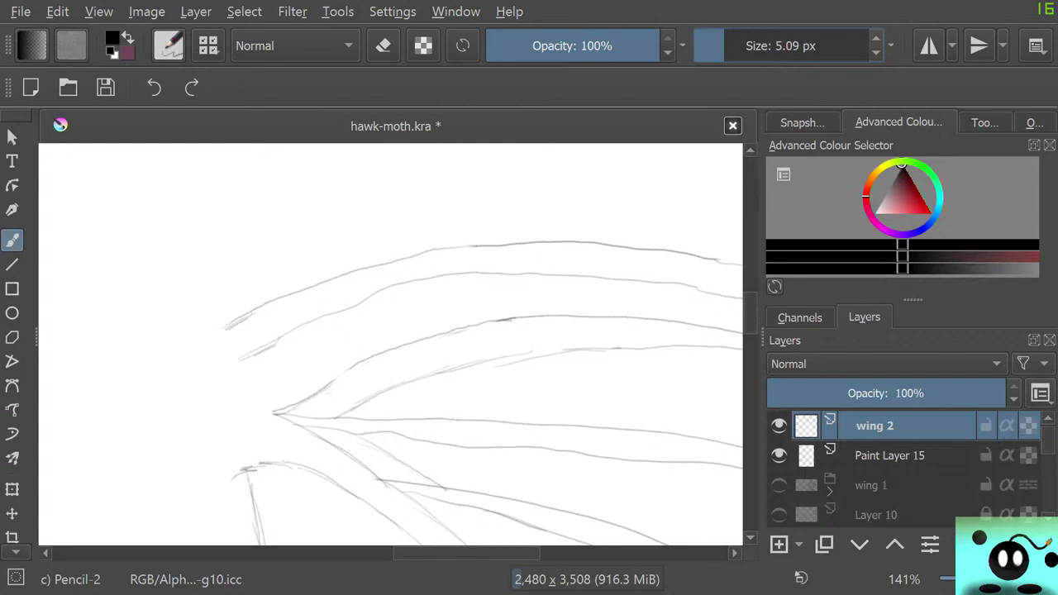
- Show the wing 1 layer at 32% opacity, lock it as a reference, and make wing 2 the active layer
{"action": "left_click", "coordinate": [779, 485]}
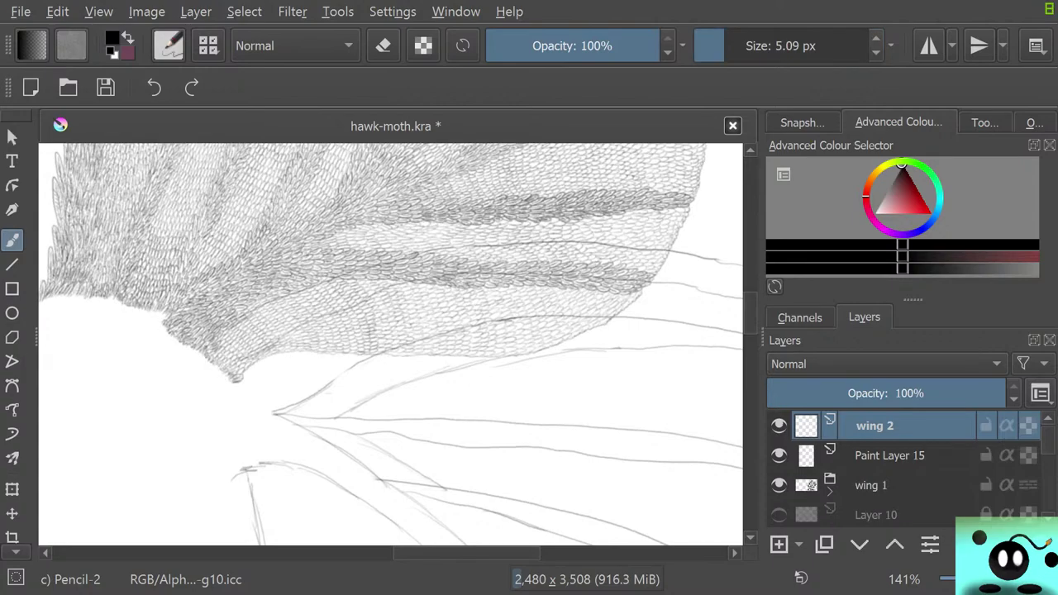
{"action": "left_click", "coordinate": [875, 485]}
{"action": "left_click_drag", "start_coordinate": [860, 394], "coordinate": [844, 394]}
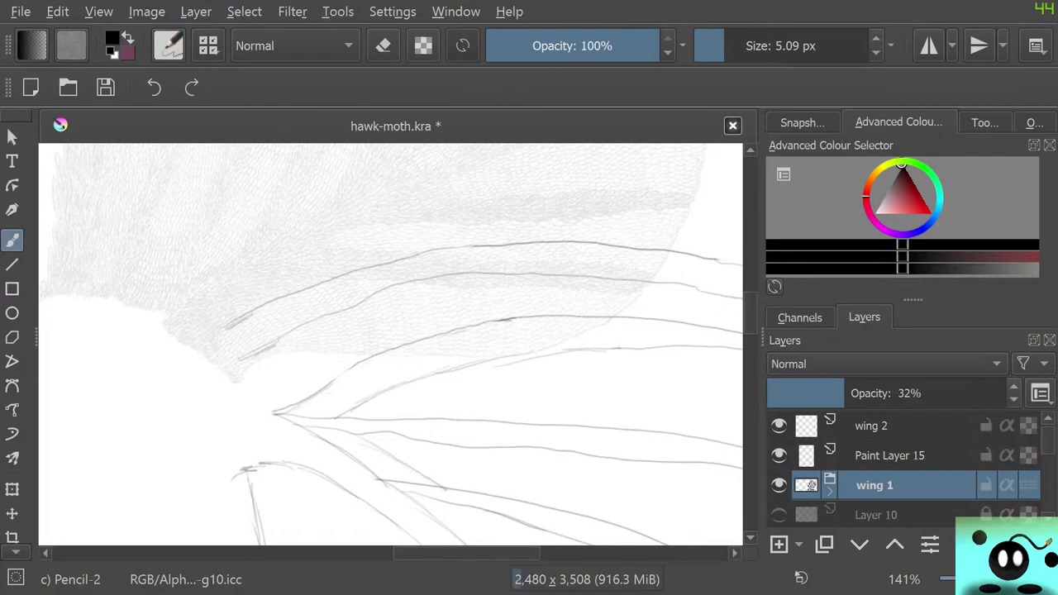
{"action": "left_click", "coordinate": [875, 425]}
{"action": "left_click", "coordinate": [986, 485]}
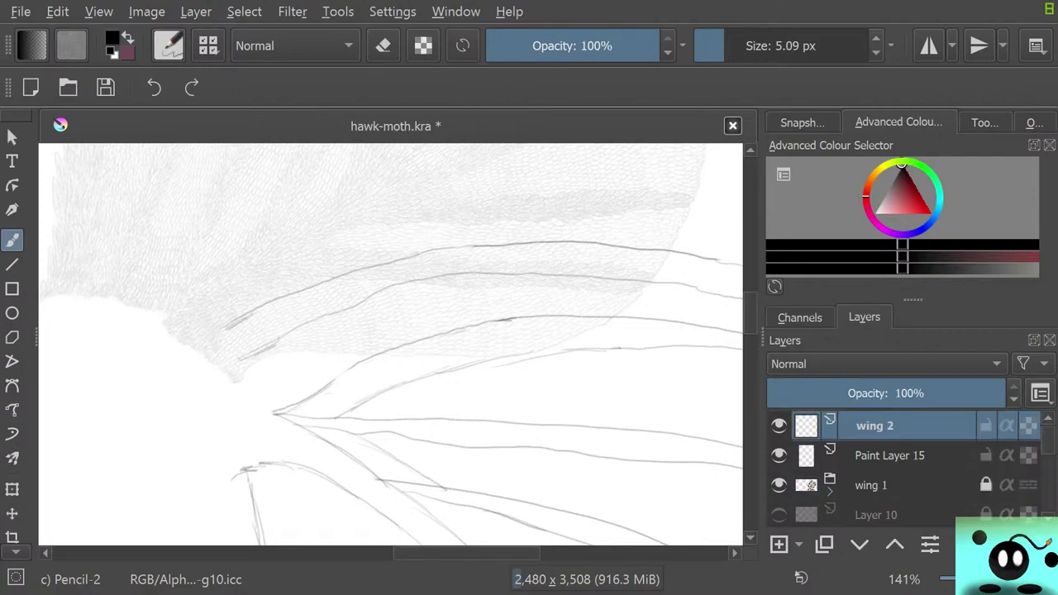
{"action": "mouse_move", "coordinate": [985, 485]}
- Draw a first row of narrow looped scales on wing 2, between the starting ends of the two uppermost sketch lines
{"action": "mouse_move", "coordinate": [230, 318]}
{"action": "left_mouse_down"}
{"action": "mouse_move", "coordinate": [223, 329]}
{"action": "mouse_move", "coordinate": [247, 350]}
{"action": "mouse_move", "coordinate": [244, 363]}
{"action": "mouse_move", "coordinate": [238, 356]}
{"action": "left_mouse_up"}
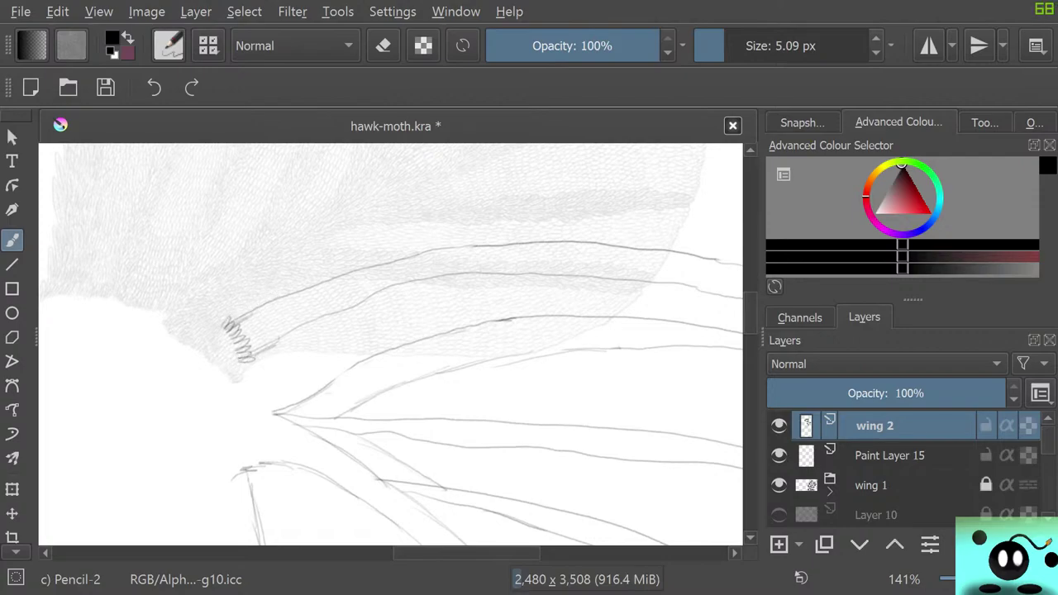
- Fade the Paint Layer 15 sketch to 29% opacity and return to the wing 2 layer
{"action": "left_click", "coordinate": [896, 456]}
{"action": "left_click_drag", "start_coordinate": [862, 394], "coordinate": [835, 393]}
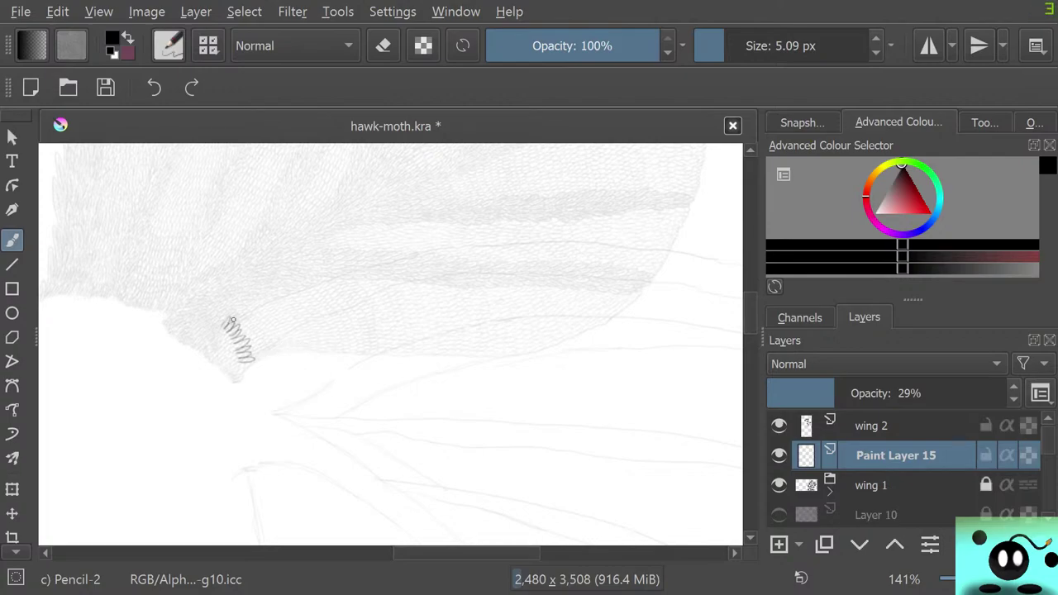
{"action": "key", "text": "Page_Up"}
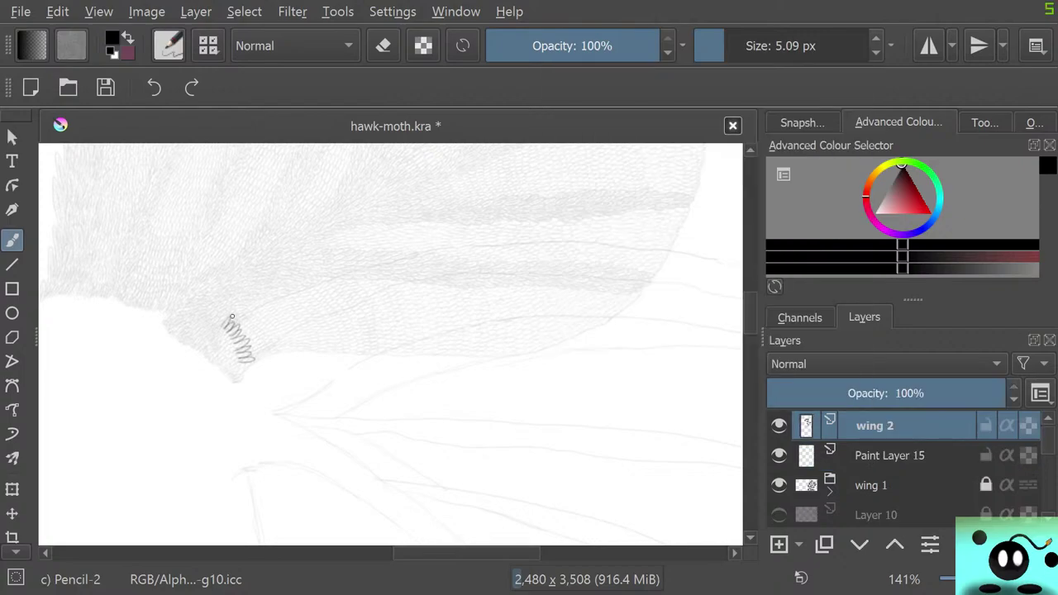
- Draw several more overlapping rows of looped scales outward from the first row at the wing's base
{"action": "mouse_move", "coordinate": [230, 322]}
{"action": "left_mouse_down"}
{"action": "mouse_move", "coordinate": [255, 324]}
{"action": "mouse_move", "coordinate": [248, 347]}
{"action": "mouse_move", "coordinate": [261, 347]}
{"action": "mouse_move", "coordinate": [250, 353]}
{"action": "mouse_move", "coordinate": [258, 362]}
{"action": "left_mouse_up"}
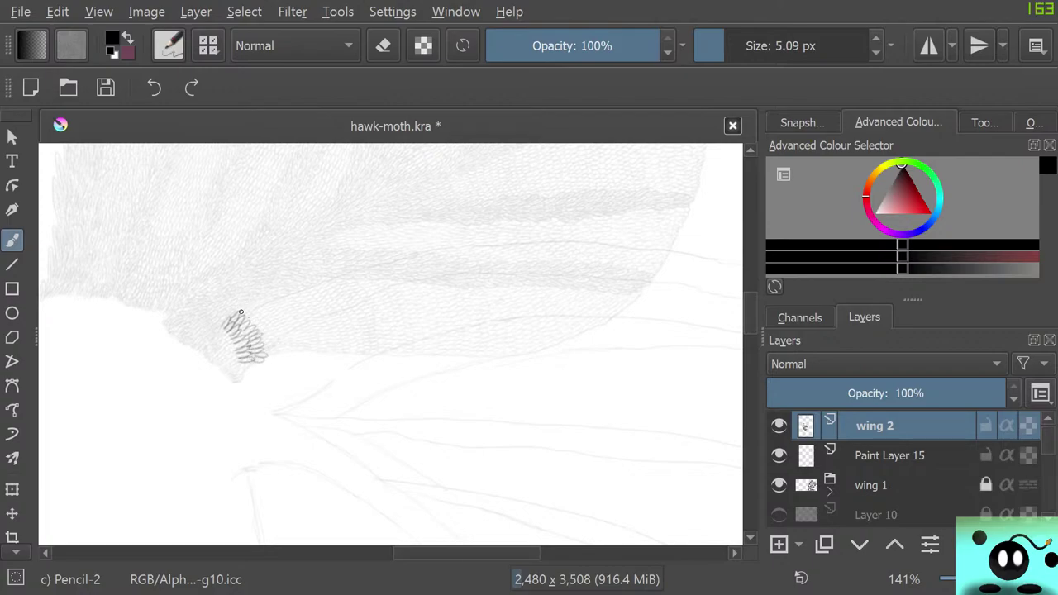
{"action": "left_click_drag", "start_coordinate": [245, 308], "coordinate": [273, 349]}
{"action": "mouse_move", "coordinate": [253, 302]}
{"action": "left_mouse_down"}
{"action": "mouse_move", "coordinate": [286, 341]}
{"action": "mouse_move", "coordinate": [273, 348]}
{"action": "left_mouse_up"}
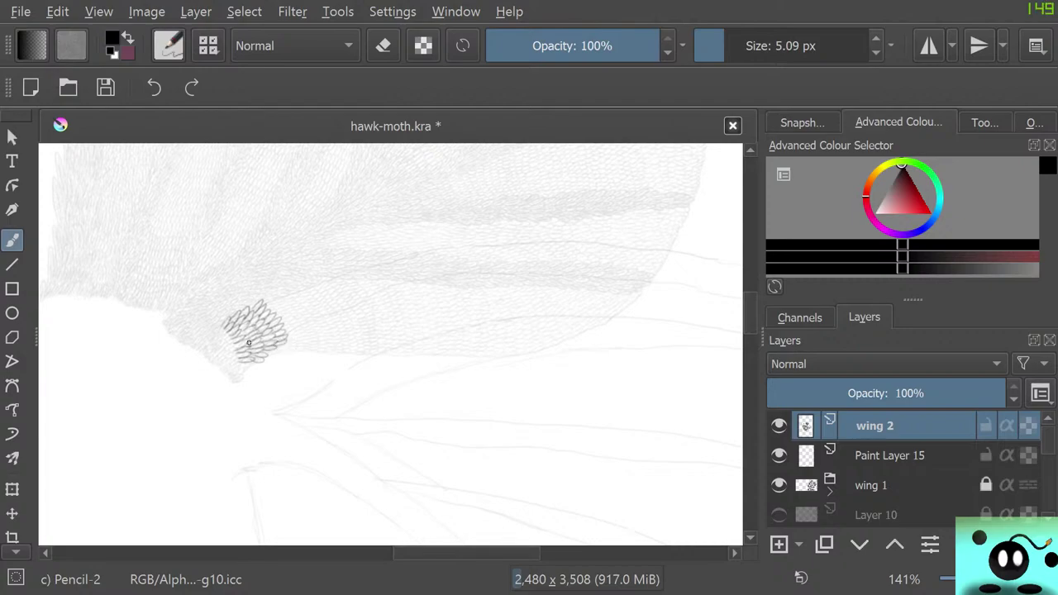
- Extend the scale patch along the upper vein with further staggered rows of petal-shaped scales, working at about 566% zoom
{"action": "mouse_move", "coordinate": [466, 553]}
{"action": "left_mouse_down"}
{"action": "mouse_move", "coordinate": [500, 553]}
{"action": "mouse_move", "coordinate": [487, 553]}
{"action": "left_mouse_up"}
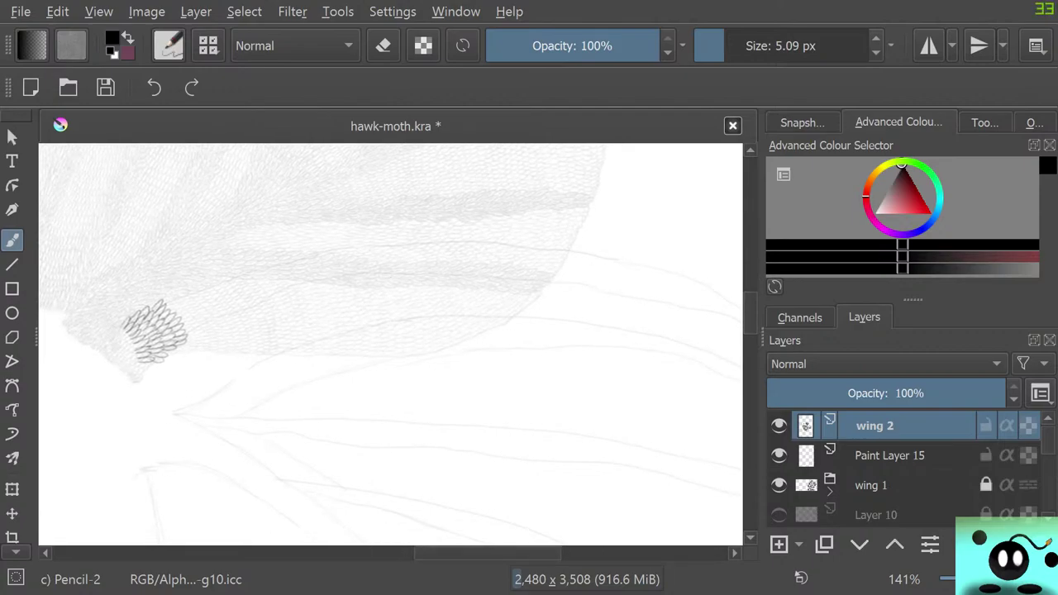
{"action": "scroll", "coordinate": [124, 280], "scroll_direction": "up", "scroll_amount": 4}
{"action": "scroll", "coordinate": [282, 404], "scroll_direction": "down", "scroll_amount": 2}
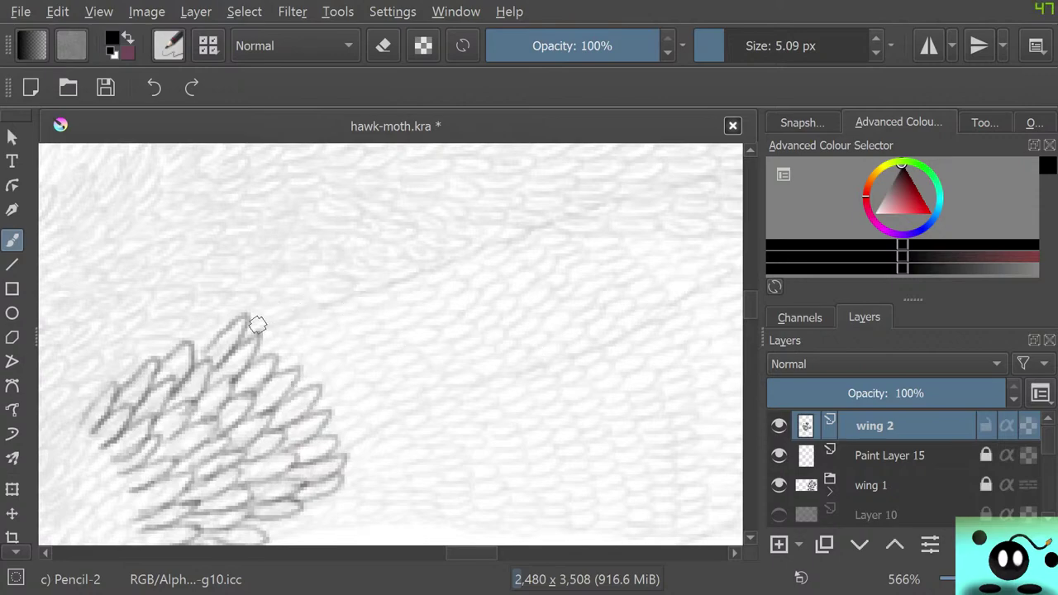
{"action": "mouse_move", "coordinate": [250, 325]}
{"action": "left_mouse_down"}
{"action": "mouse_move", "coordinate": [272, 306]}
{"action": "mouse_move", "coordinate": [273, 324]}
{"action": "left_mouse_up"}
{"action": "mouse_move", "coordinate": [263, 336]}
{"action": "left_mouse_down"}
{"action": "mouse_move", "coordinate": [305, 330]}
{"action": "mouse_move", "coordinate": [278, 359]}
{"action": "mouse_move", "coordinate": [311, 350]}
{"action": "mouse_move", "coordinate": [290, 369]}
{"action": "mouse_move", "coordinate": [334, 350]}
{"action": "mouse_move", "coordinate": [303, 377]}
{"action": "mouse_move", "coordinate": [299, 367]}
{"action": "mouse_move", "coordinate": [348, 404]}
{"action": "mouse_move", "coordinate": [318, 383]}
{"action": "mouse_move", "coordinate": [339, 366]}
{"action": "mouse_move", "coordinate": [318, 406]}
{"action": "mouse_move", "coordinate": [338, 392]}
{"action": "mouse_move", "coordinate": [340, 413]}
{"action": "mouse_move", "coordinate": [329, 416]}
{"action": "mouse_move", "coordinate": [361, 405]}
{"action": "mouse_move", "coordinate": [329, 433]}
{"action": "mouse_move", "coordinate": [385, 428]}
{"action": "mouse_move", "coordinate": [342, 450]}
{"action": "mouse_move", "coordinate": [385, 452]}
{"action": "mouse_move", "coordinate": [337, 470]}
{"action": "left_mouse_up"}
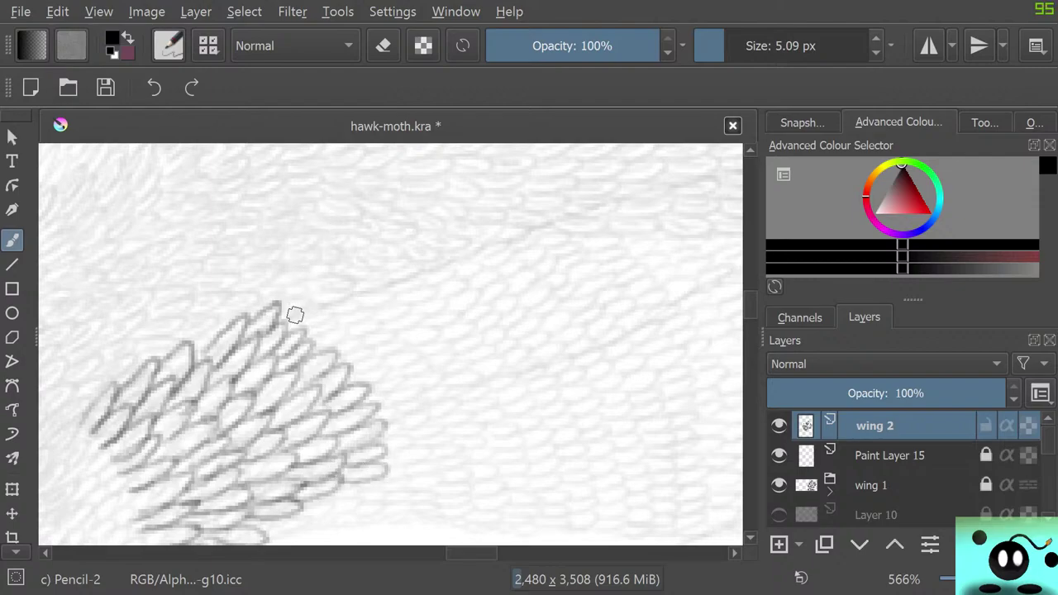
{"action": "mouse_move", "coordinate": [283, 316]}
{"action": "left_mouse_down"}
{"action": "mouse_move", "coordinate": [315, 309]}
{"action": "mouse_move", "coordinate": [298, 330]}
{"action": "mouse_move", "coordinate": [338, 312]}
{"action": "mouse_move", "coordinate": [312, 343]}
{"action": "mouse_move", "coordinate": [335, 324]}
{"action": "mouse_move", "coordinate": [349, 338]}
{"action": "mouse_move", "coordinate": [330, 352]}
{"action": "mouse_move", "coordinate": [350, 359]}
{"action": "mouse_move", "coordinate": [339, 348]}
{"action": "mouse_move", "coordinate": [384, 324]}
{"action": "mouse_move", "coordinate": [345, 362]}
{"action": "mouse_move", "coordinate": [400, 347]}
{"action": "mouse_move", "coordinate": [364, 373]}
{"action": "mouse_move", "coordinate": [389, 390]}
{"action": "mouse_move", "coordinate": [371, 375]}
{"action": "mouse_move", "coordinate": [391, 405]}
{"action": "mouse_move", "coordinate": [382, 412]}
{"action": "mouse_move", "coordinate": [431, 406]}
{"action": "mouse_move", "coordinate": [385, 419]}
{"action": "mouse_move", "coordinate": [428, 434]}
{"action": "mouse_move", "coordinate": [380, 451]}
{"action": "left_mouse_up"}
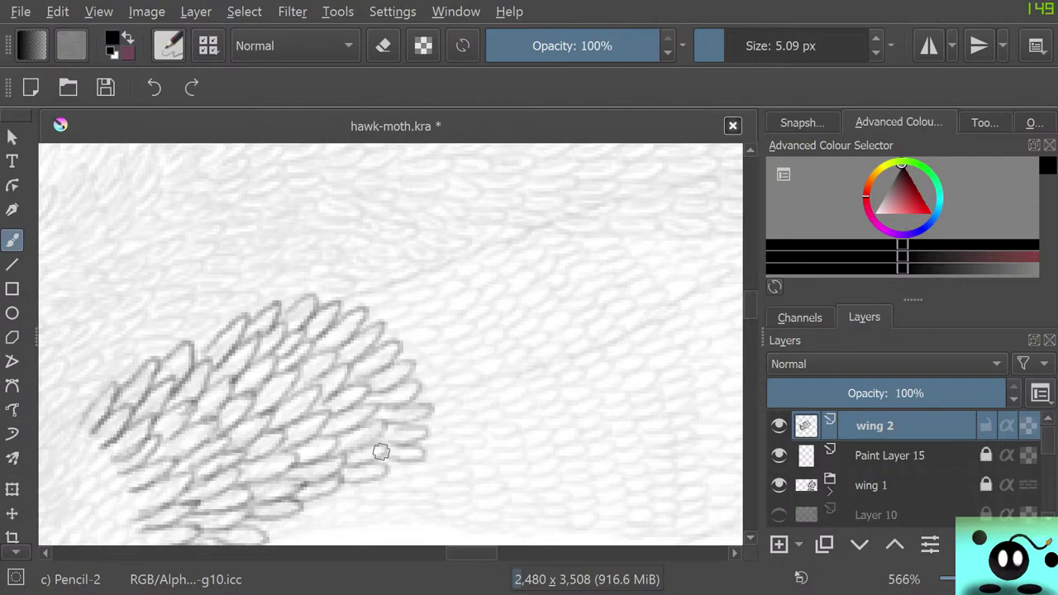
{"action": "left_click_drag", "start_coordinate": [694, 372], "coordinate": [289, 372]}
{"action": "left_click_drag", "start_coordinate": [124, 529], "coordinate": [493, 533]}
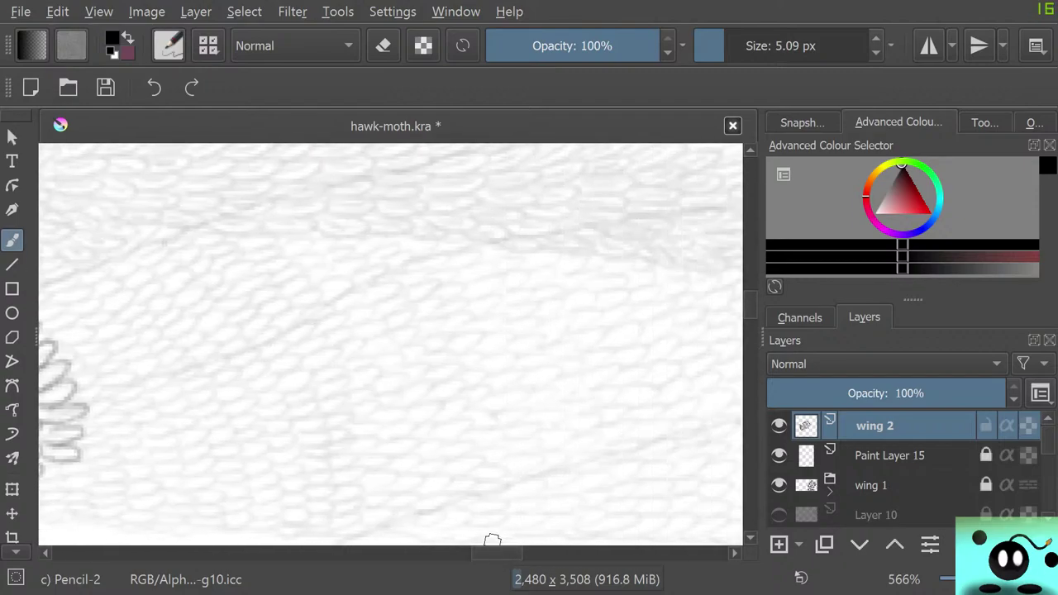
{"action": "left_click_drag", "start_coordinate": [493, 166], "coordinate": [492, 492]}
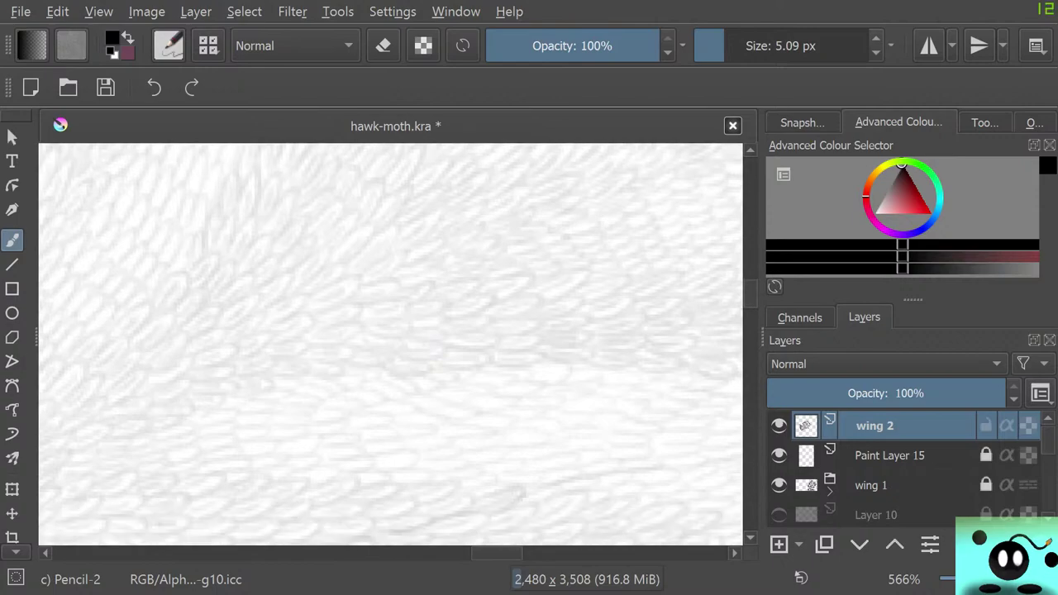
{"action": "left_click_drag", "start_coordinate": [58, 506], "coordinate": [465, 514]}
{"action": "left_click_drag", "start_coordinate": [750, 299], "coordinate": [750, 307]}
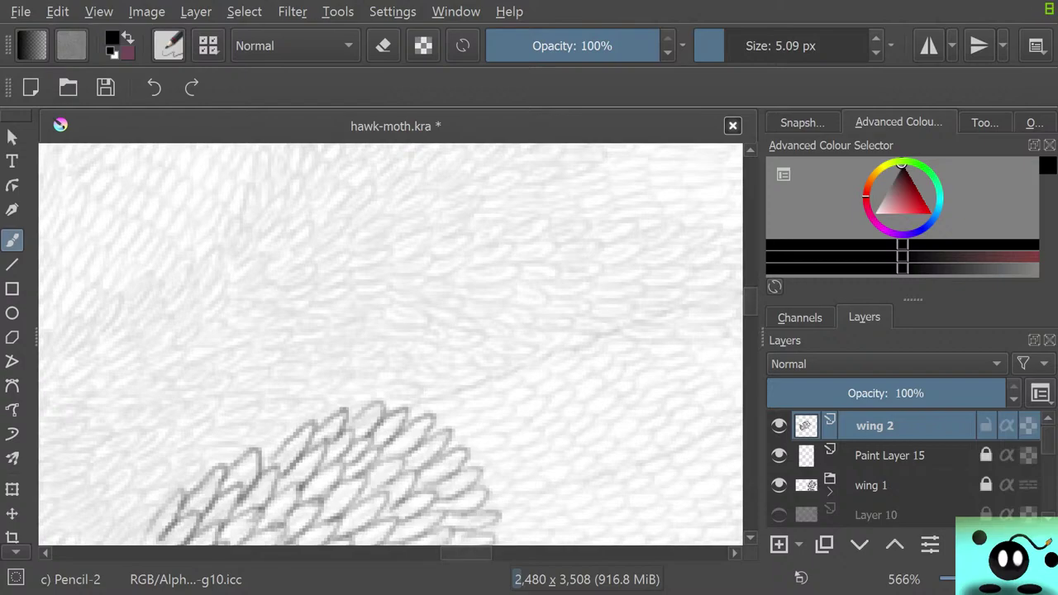
- Hide the wing 1 group and extend wing 2's scale patch with several more staggered rows of petal-shaped scales along the upper vein
{"action": "mouse_move", "coordinate": [468, 553]}
{"action": "left_mouse_down"}
{"action": "mouse_move", "coordinate": [496, 553]}
{"action": "mouse_move", "coordinate": [482, 553]}
{"action": "left_mouse_up"}
{"action": "left_click", "coordinate": [778, 485]}
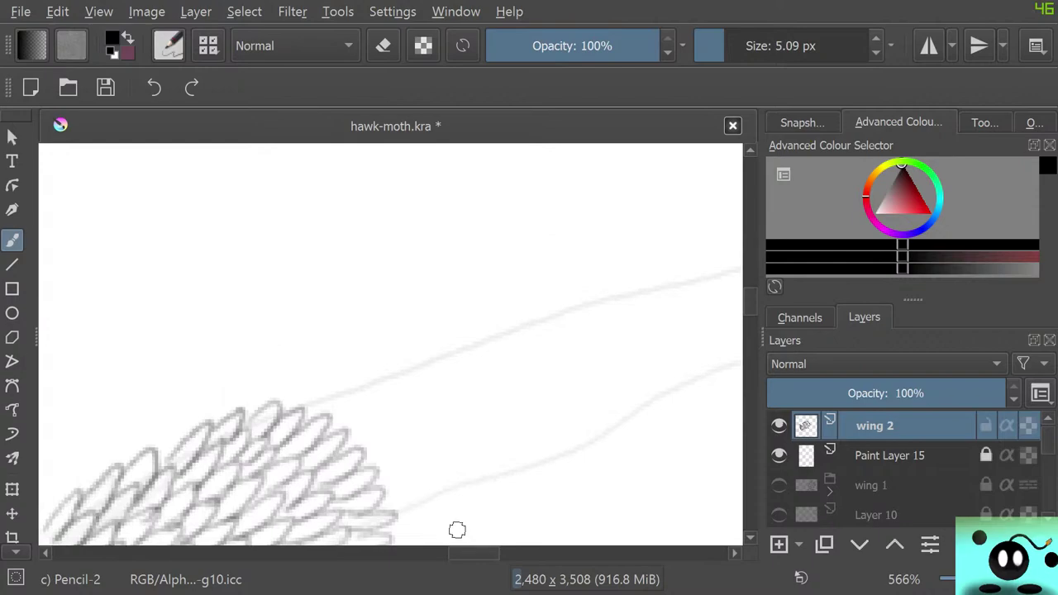
{"action": "mouse_move", "coordinate": [290, 394]}
{"action": "left_mouse_down"}
{"action": "mouse_move", "coordinate": [317, 386]}
{"action": "mouse_move", "coordinate": [304, 413]}
{"action": "mouse_move", "coordinate": [336, 379]}
{"action": "mouse_move", "coordinate": [320, 417]}
{"action": "mouse_move", "coordinate": [328, 407]}
{"action": "mouse_move", "coordinate": [358, 418]}
{"action": "mouse_move", "coordinate": [348, 428]}
{"action": "mouse_move", "coordinate": [382, 405]}
{"action": "mouse_move", "coordinate": [358, 439]}
{"action": "mouse_move", "coordinate": [386, 449]}
{"action": "mouse_move", "coordinate": [371, 458]}
{"action": "mouse_move", "coordinate": [415, 437]}
{"action": "mouse_move", "coordinate": [379, 469]}
{"action": "mouse_move", "coordinate": [417, 473]}
{"action": "mouse_move", "coordinate": [388, 490]}
{"action": "mouse_move", "coordinate": [417, 482]}
{"action": "mouse_move", "coordinate": [394, 513]}
{"action": "mouse_move", "coordinate": [438, 497]}
{"action": "mouse_move", "coordinate": [393, 520]}
{"action": "mouse_move", "coordinate": [430, 532]}
{"action": "mouse_move", "coordinate": [402, 508]}
{"action": "left_mouse_up"}
{"action": "mouse_move", "coordinate": [342, 373]}
{"action": "left_mouse_down"}
{"action": "mouse_move", "coordinate": [376, 356]}
{"action": "mouse_move", "coordinate": [361, 389]}
{"action": "mouse_move", "coordinate": [378, 365]}
{"action": "mouse_move", "coordinate": [378, 403]}
{"action": "mouse_move", "coordinate": [417, 375]}
{"action": "mouse_move", "coordinate": [393, 416]}
{"action": "mouse_move", "coordinate": [411, 401]}
{"action": "mouse_move", "coordinate": [406, 432]}
{"action": "mouse_move", "coordinate": [419, 416]}
{"action": "mouse_move", "coordinate": [411, 445]}
{"action": "mouse_move", "coordinate": [456, 428]}
{"action": "mouse_move", "coordinate": [412, 437]}
{"action": "mouse_move", "coordinate": [388, 411]}
{"action": "mouse_move", "coordinate": [398, 410]}
{"action": "mouse_move", "coordinate": [456, 473]}
{"action": "mouse_move", "coordinate": [436, 482]}
{"action": "mouse_move", "coordinate": [477, 485]}
{"action": "mouse_move", "coordinate": [443, 497]}
{"action": "mouse_move", "coordinate": [463, 493]}
{"action": "mouse_move", "coordinate": [440, 516]}
{"action": "mouse_move", "coordinate": [476, 520]}
{"action": "mouse_move", "coordinate": [435, 519]}
{"action": "left_mouse_up"}
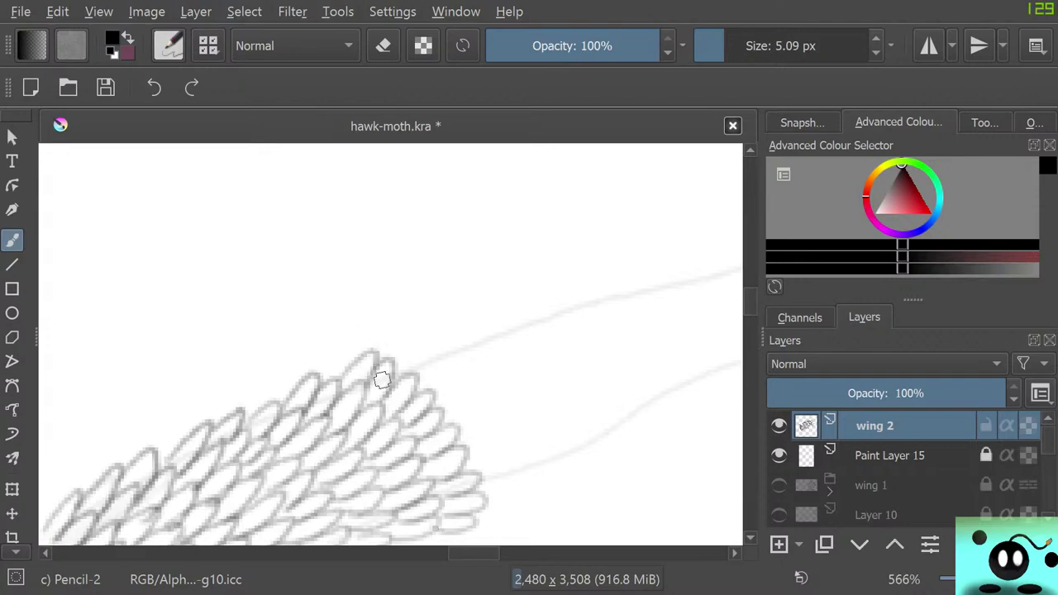
{"action": "mouse_move", "coordinate": [395, 355]}
{"action": "left_mouse_down"}
{"action": "mouse_move", "coordinate": [427, 350]}
{"action": "mouse_move", "coordinate": [415, 386]}
{"action": "mouse_move", "coordinate": [444, 390]}
{"action": "mouse_move", "coordinate": [438, 369]}
{"action": "mouse_move", "coordinate": [436, 395]}
{"action": "mouse_move", "coordinate": [450, 409]}
{"action": "mouse_move", "coordinate": [442, 412]}
{"action": "mouse_move", "coordinate": [488, 395]}
{"action": "mouse_move", "coordinate": [458, 422]}
{"action": "mouse_move", "coordinate": [487, 407]}
{"action": "mouse_move", "coordinate": [458, 440]}
{"action": "mouse_move", "coordinate": [470, 438]}
{"action": "mouse_move", "coordinate": [475, 462]}
{"action": "mouse_move", "coordinate": [486, 451]}
{"action": "mouse_move", "coordinate": [471, 473]}
{"action": "mouse_move", "coordinate": [489, 468]}
{"action": "mouse_move", "coordinate": [469, 503]}
{"action": "left_mouse_up"}
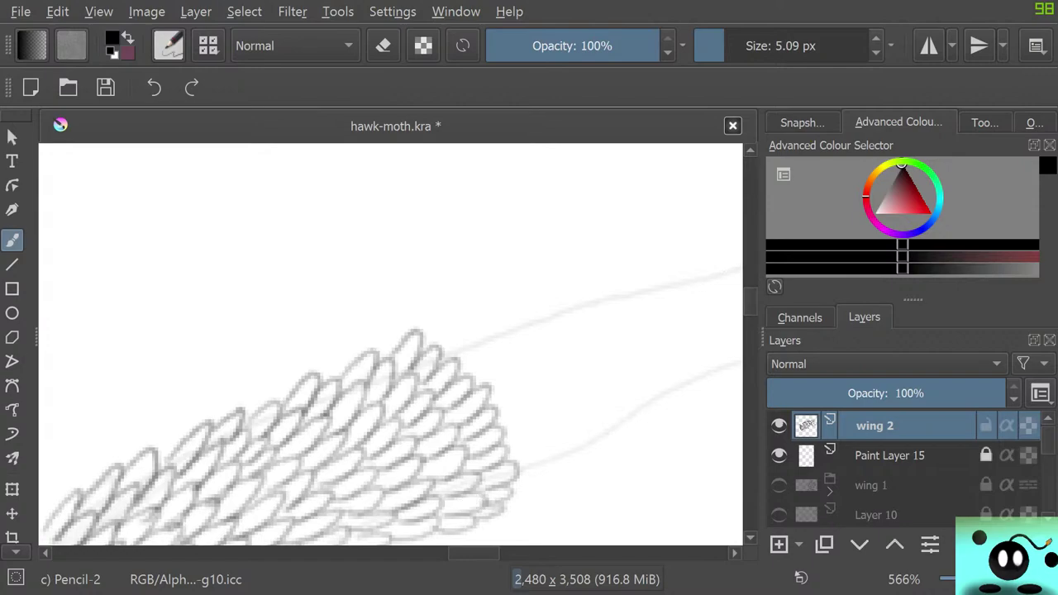
- Shade the innermost rows of scales at wing 2's base by drawing fine pencil lines inside each scale
{"action": "left_click_drag", "start_coordinate": [751, 302], "coordinate": [751, 302]}
{"action": "left_click_drag", "start_coordinate": [474, 554], "coordinate": [454, 554]}
{"action": "left_click_drag", "start_coordinate": [750, 306], "coordinate": [750, 311]}
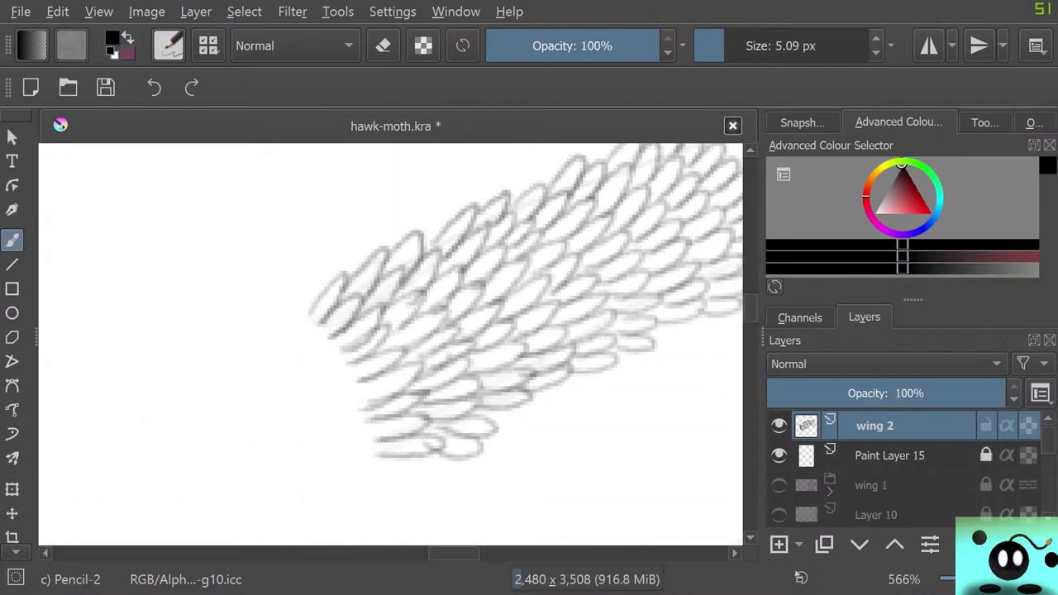
{"action": "left_click_drag", "start_coordinate": [317, 311], "coordinate": [340, 283]}
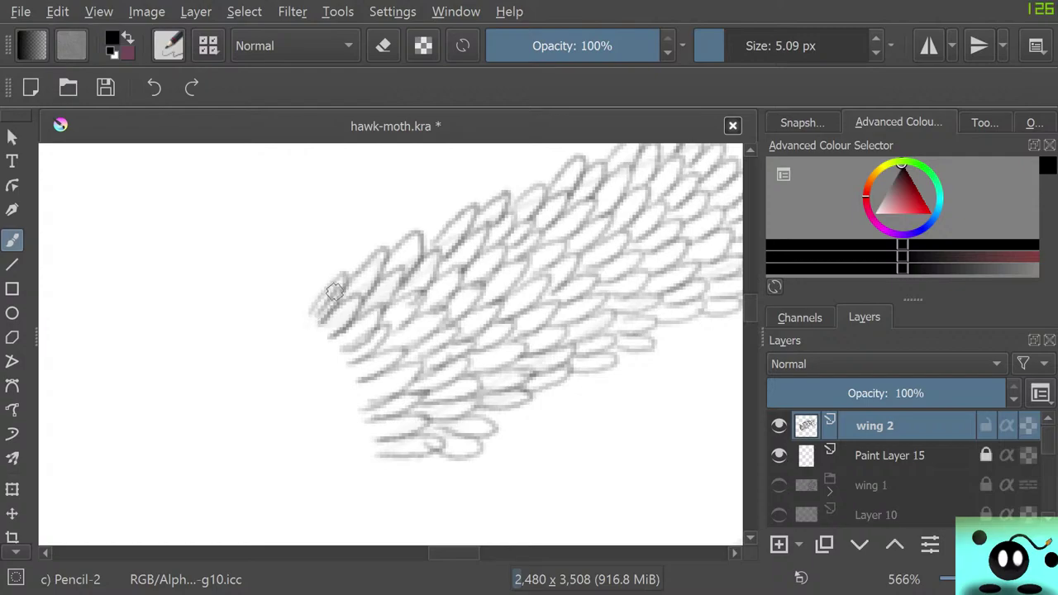
{"action": "left_click_drag", "start_coordinate": [326, 330], "coordinate": [374, 310]}
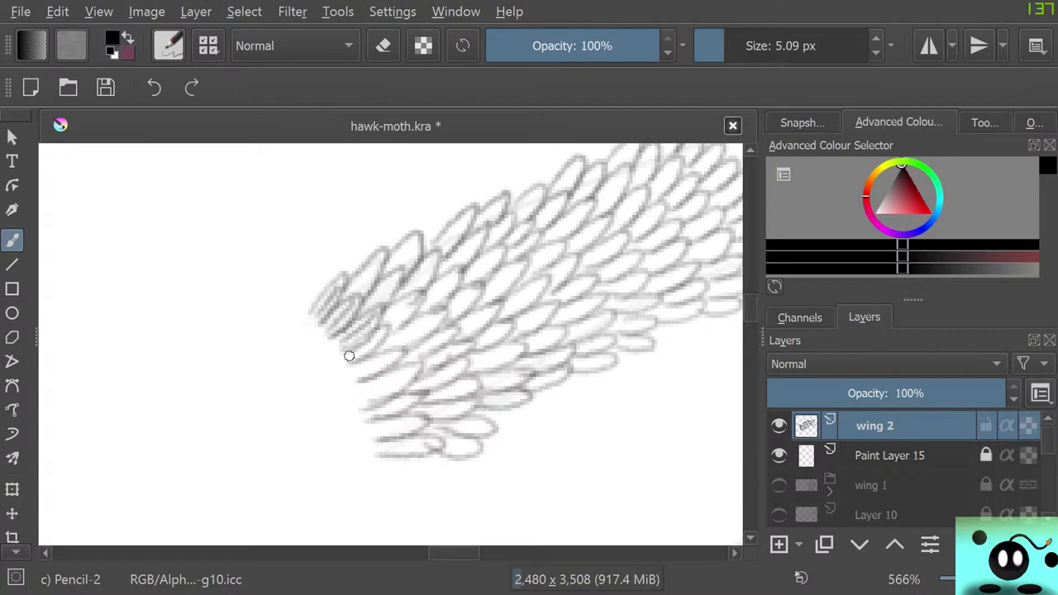
{"action": "mouse_move", "coordinate": [347, 349]}
{"action": "left_mouse_down"}
{"action": "mouse_move", "coordinate": [378, 331]}
{"action": "mouse_move", "coordinate": [355, 367]}
{"action": "mouse_move", "coordinate": [393, 351]}
{"action": "mouse_move", "coordinate": [360, 379]}
{"action": "mouse_move", "coordinate": [375, 386]}
{"action": "mouse_move", "coordinate": [365, 388]}
{"action": "mouse_move", "coordinate": [408, 370]}
{"action": "mouse_move", "coordinate": [369, 405]}
{"action": "mouse_move", "coordinate": [414, 375]}
{"action": "mouse_move", "coordinate": [417, 364]}
{"action": "mouse_move", "coordinate": [378, 376]}
{"action": "mouse_move", "coordinate": [365, 394]}
{"action": "mouse_move", "coordinate": [399, 378]}
{"action": "mouse_move", "coordinate": [369, 397]}
{"action": "mouse_move", "coordinate": [349, 385]}
{"action": "mouse_move", "coordinate": [386, 401]}
{"action": "mouse_move", "coordinate": [383, 411]}
{"action": "mouse_move", "coordinate": [413, 406]}
{"action": "left_mouse_up"}
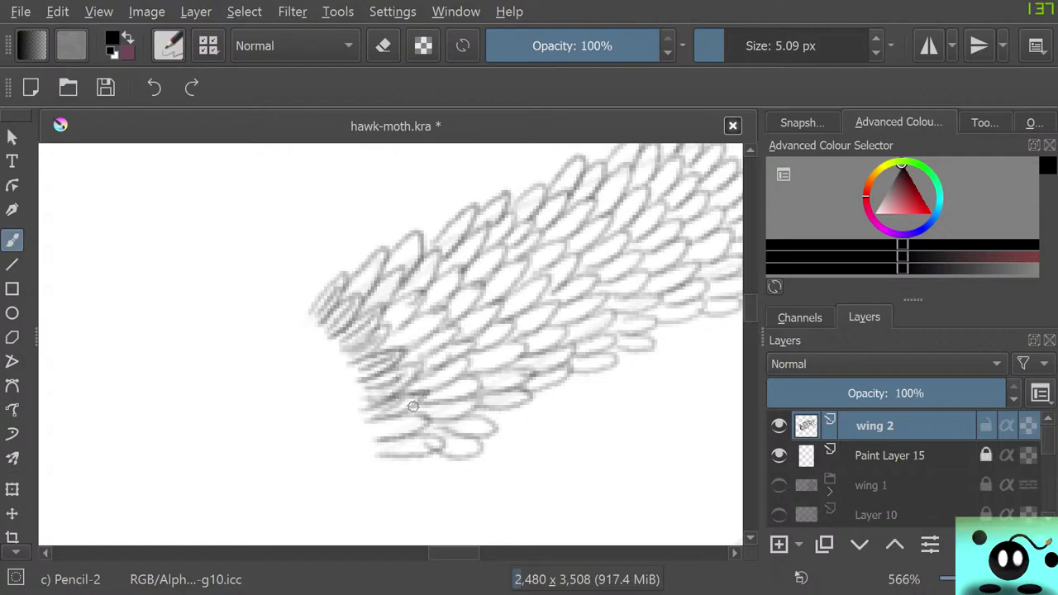
{"action": "mouse_move", "coordinate": [379, 440]}
{"action": "left_mouse_down"}
{"action": "mouse_move", "coordinate": [420, 428]}
{"action": "mouse_move", "coordinate": [425, 415]}
{"action": "mouse_move", "coordinate": [382, 422]}
{"action": "mouse_move", "coordinate": [398, 448]}
{"action": "mouse_move", "coordinate": [385, 446]}
{"action": "mouse_move", "coordinate": [420, 433]}
{"action": "mouse_move", "coordinate": [405, 453]}
{"action": "mouse_move", "coordinate": [421, 455]}
{"action": "mouse_move", "coordinate": [414, 417]}
{"action": "mouse_move", "coordinate": [452, 446]}
{"action": "mouse_move", "coordinate": [459, 437]}
{"action": "mouse_move", "coordinate": [446, 450]}
{"action": "mouse_move", "coordinate": [473, 440]}
{"action": "mouse_move", "coordinate": [445, 427]}
{"action": "mouse_move", "coordinate": [479, 426]}
{"action": "mouse_move", "coordinate": [459, 428]}
{"action": "mouse_move", "coordinate": [469, 434]}
{"action": "mouse_move", "coordinate": [494, 430]}
{"action": "left_mouse_up"}
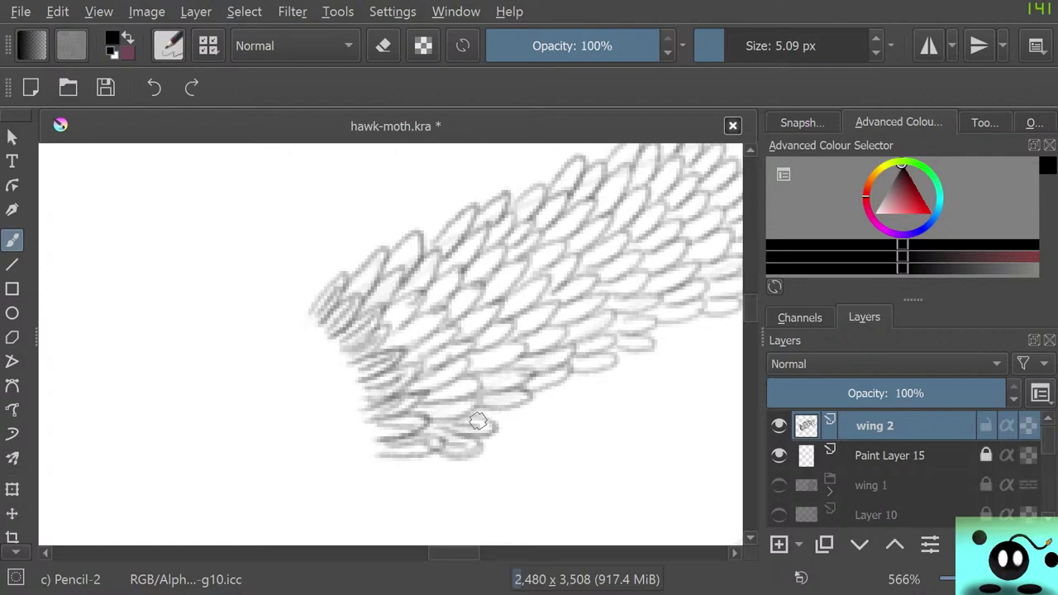
{"action": "mouse_move", "coordinate": [427, 411]}
{"action": "left_mouse_down"}
{"action": "mouse_move", "coordinate": [457, 408]}
{"action": "mouse_move", "coordinate": [435, 419]}
{"action": "mouse_move", "coordinate": [468, 398]}
{"action": "mouse_move", "coordinate": [424, 392]}
{"action": "mouse_move", "coordinate": [464, 385]}
{"action": "mouse_move", "coordinate": [449, 398]}
{"action": "mouse_move", "coordinate": [453, 379]}
{"action": "mouse_move", "coordinate": [451, 397]}
{"action": "mouse_move", "coordinate": [422, 391]}
{"action": "mouse_move", "coordinate": [430, 367]}
{"action": "mouse_move", "coordinate": [423, 386]}
{"action": "mouse_move", "coordinate": [447, 366]}
{"action": "mouse_move", "coordinate": [426, 386]}
{"action": "mouse_move", "coordinate": [449, 380]}
{"action": "mouse_move", "coordinate": [441, 362]}
{"action": "mouse_move", "coordinate": [425, 364]}
{"action": "mouse_move", "coordinate": [464, 344]}
{"action": "mouse_move", "coordinate": [418, 351]}
{"action": "mouse_move", "coordinate": [440, 336]}
{"action": "mouse_move", "coordinate": [421, 360]}
{"action": "mouse_move", "coordinate": [459, 329]}
{"action": "mouse_move", "coordinate": [426, 338]}
{"action": "mouse_move", "coordinate": [443, 330]}
{"action": "mouse_move", "coordinate": [404, 362]}
{"action": "mouse_move", "coordinate": [402, 322]}
{"action": "mouse_move", "coordinate": [396, 344]}
{"action": "mouse_move", "coordinate": [426, 324]}
{"action": "mouse_move", "coordinate": [407, 350]}
{"action": "mouse_move", "coordinate": [430, 334]}
{"action": "mouse_move", "coordinate": [417, 313]}
{"action": "mouse_move", "coordinate": [387, 337]}
{"action": "left_mouse_up"}
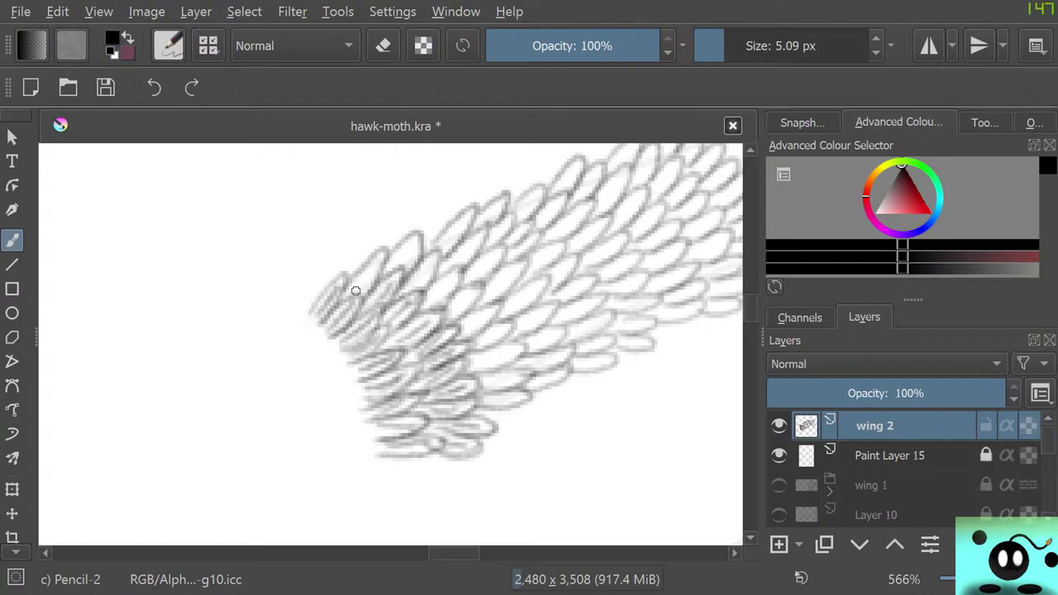
{"action": "mouse_move", "coordinate": [355, 291]}
{"action": "left_mouse_down"}
{"action": "mouse_move", "coordinate": [379, 253]}
{"action": "mouse_move", "coordinate": [336, 316]}
{"action": "mouse_move", "coordinate": [337, 297]}
{"action": "mouse_move", "coordinate": [320, 283]}
{"action": "mouse_move", "coordinate": [318, 299]}
{"action": "mouse_move", "coordinate": [343, 273]}
{"action": "mouse_move", "coordinate": [328, 316]}
{"action": "mouse_move", "coordinate": [361, 298]}
{"action": "mouse_move", "coordinate": [343, 326]}
{"action": "mouse_move", "coordinate": [370, 310]}
{"action": "mouse_move", "coordinate": [362, 338]}
{"action": "mouse_move", "coordinate": [375, 322]}
{"action": "mouse_move", "coordinate": [358, 340]}
{"action": "mouse_move", "coordinate": [373, 329]}
{"action": "mouse_move", "coordinate": [375, 349]}
{"action": "mouse_move", "coordinate": [349, 359]}
{"action": "mouse_move", "coordinate": [370, 340]}
{"action": "mouse_move", "coordinate": [324, 347]}
{"action": "left_mouse_up"}
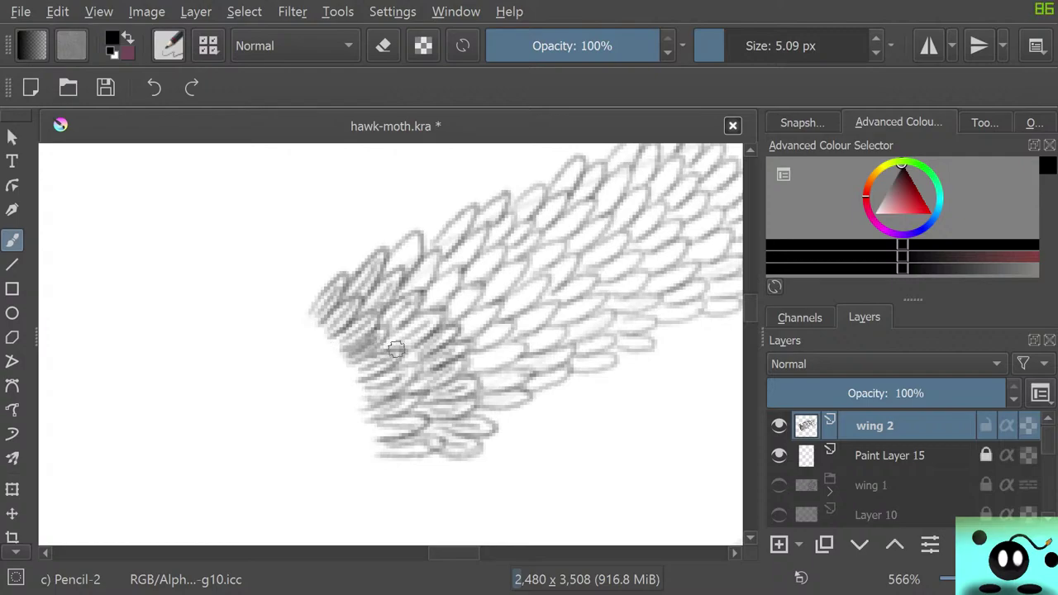
{"action": "left_click_drag", "start_coordinate": [398, 366], "coordinate": [396, 388]}
- Continue the inner shading lines outward from the wing's base through the next few rows of scales, from upper to lower edge
{"action": "left_click_drag", "start_coordinate": [395, 267], "coordinate": [405, 254]}
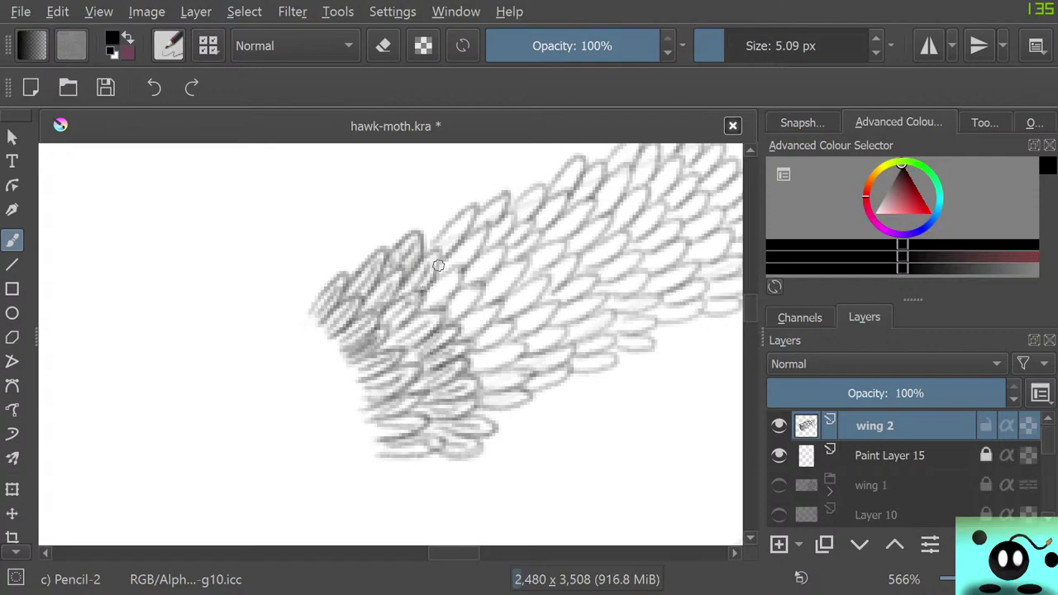
{"action": "left_click_drag", "start_coordinate": [425, 257], "coordinate": [412, 275]}
{"action": "left_click_drag", "start_coordinate": [443, 294], "coordinate": [455, 272]}
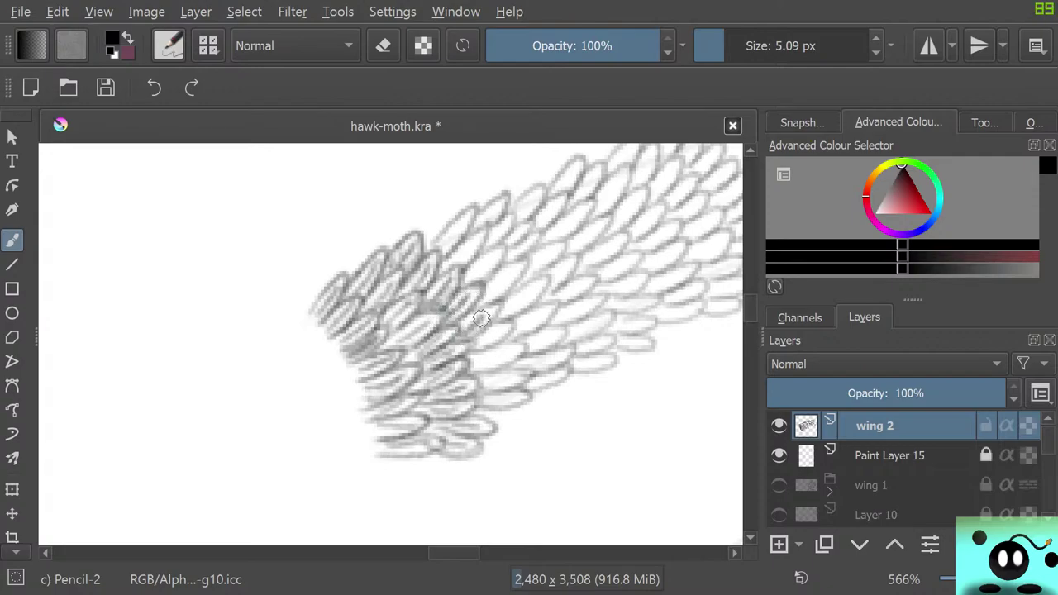
{"action": "mouse_move", "coordinate": [496, 307]}
{"action": "left_mouse_down"}
{"action": "mouse_move", "coordinate": [461, 319]}
{"action": "mouse_move", "coordinate": [458, 332]}
{"action": "mouse_move", "coordinate": [478, 346]}
{"action": "mouse_move", "coordinate": [498, 330]}
{"action": "mouse_move", "coordinate": [477, 349]}
{"action": "mouse_move", "coordinate": [493, 324]}
{"action": "left_mouse_up"}
{"action": "mouse_move", "coordinate": [470, 360]}
{"action": "left_mouse_down"}
{"action": "mouse_move", "coordinate": [511, 353]}
{"action": "mouse_move", "coordinate": [500, 377]}
{"action": "mouse_move", "coordinate": [529, 371]}
{"action": "left_mouse_up"}
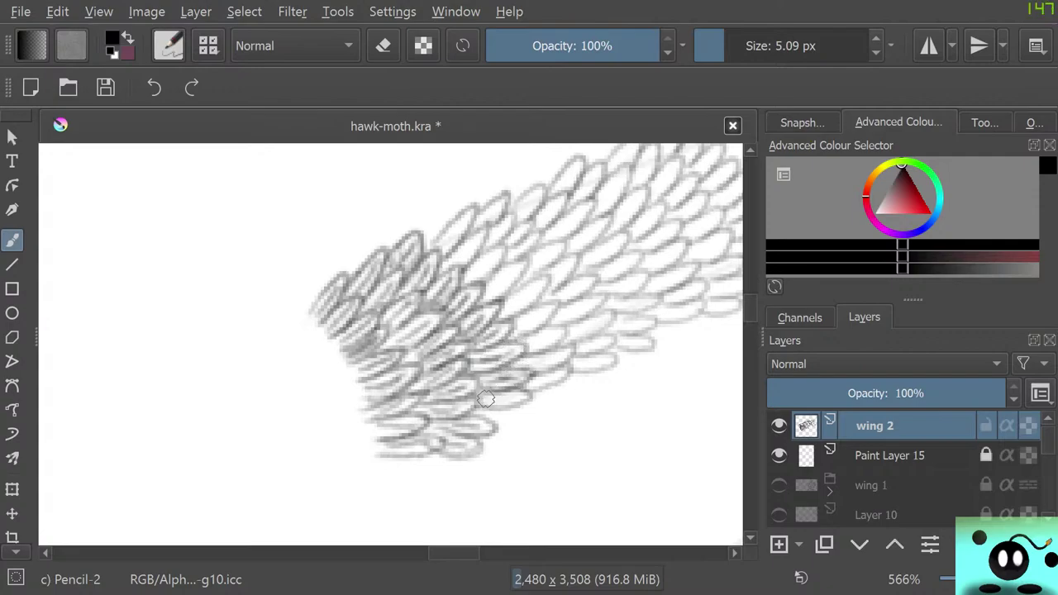
{"action": "mouse_move", "coordinate": [486, 399]}
{"action": "left_mouse_down"}
{"action": "mouse_move", "coordinate": [513, 397]}
{"action": "mouse_move", "coordinate": [468, 409]}
{"action": "mouse_move", "coordinate": [529, 402]}
{"action": "mouse_move", "coordinate": [525, 388]}
{"action": "left_mouse_up"}
{"action": "mouse_move", "coordinate": [446, 239]}
{"action": "left_mouse_down"}
{"action": "mouse_move", "coordinate": [474, 209]}
{"action": "mouse_move", "coordinate": [416, 250]}
{"action": "mouse_move", "coordinate": [450, 196]}
{"action": "mouse_move", "coordinate": [420, 259]}
{"action": "mouse_move", "coordinate": [479, 257]}
{"action": "mouse_move", "coordinate": [450, 265]}
{"action": "mouse_move", "coordinate": [469, 246]}
{"action": "mouse_move", "coordinate": [460, 267]}
{"action": "mouse_move", "coordinate": [481, 229]}
{"action": "mouse_move", "coordinate": [457, 271]}
{"action": "mouse_move", "coordinate": [472, 279]}
{"action": "mouse_move", "coordinate": [492, 260]}
{"action": "mouse_move", "coordinate": [481, 282]}
{"action": "mouse_move", "coordinate": [501, 247]}
{"action": "mouse_move", "coordinate": [457, 287]}
{"action": "mouse_move", "coordinate": [490, 288]}
{"action": "mouse_move", "coordinate": [485, 295]}
{"action": "mouse_move", "coordinate": [511, 270]}
{"action": "mouse_move", "coordinate": [488, 304]}
{"action": "mouse_move", "coordinate": [526, 263]}
{"action": "mouse_move", "coordinate": [500, 270]}
{"action": "mouse_move", "coordinate": [483, 296]}
{"action": "mouse_move", "coordinate": [506, 314]}
{"action": "mouse_move", "coordinate": [534, 289]}
{"action": "mouse_move", "coordinate": [507, 317]}
{"action": "mouse_move", "coordinate": [541, 298]}
{"action": "mouse_move", "coordinate": [549, 277]}
{"action": "mouse_move", "coordinate": [510, 297]}
{"action": "mouse_move", "coordinate": [529, 341]}
{"action": "mouse_move", "coordinate": [563, 329]}
{"action": "mouse_move", "coordinate": [519, 347]}
{"action": "mouse_move", "coordinate": [556, 355]}
{"action": "mouse_move", "coordinate": [521, 372]}
{"action": "mouse_move", "coordinate": [574, 347]}
{"action": "mouse_move", "coordinate": [526, 382]}
{"action": "mouse_move", "coordinate": [542, 379]}
{"action": "mouse_move", "coordinate": [510, 372]}
{"action": "left_mouse_up"}
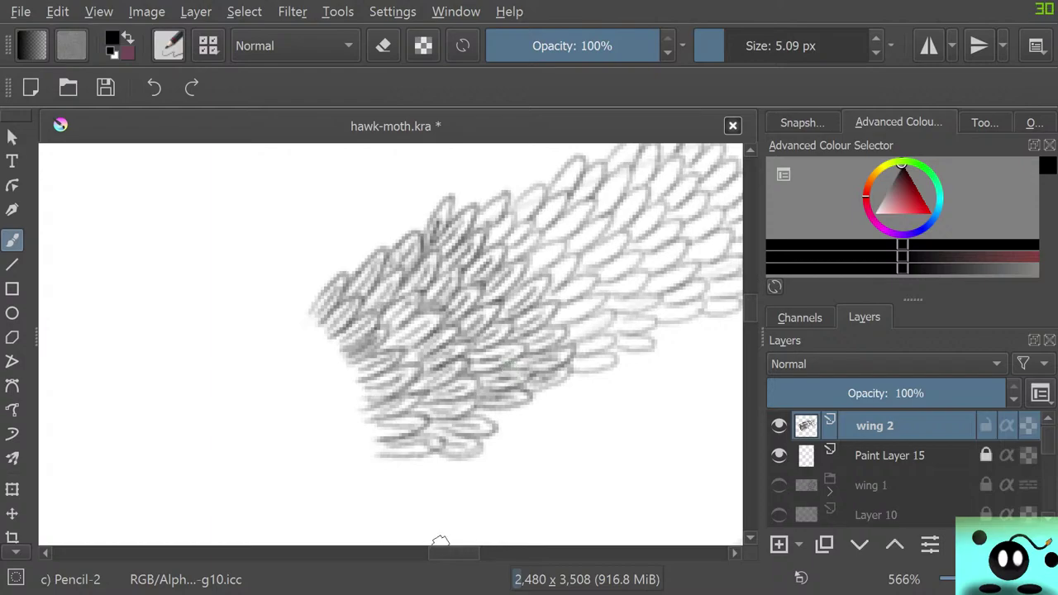
- Add a new paint layer directly above Paint Layer 15 and return to the wing 2 layer
{"action": "left_click_drag", "start_coordinate": [705, 529], "coordinate": [470, 529]}
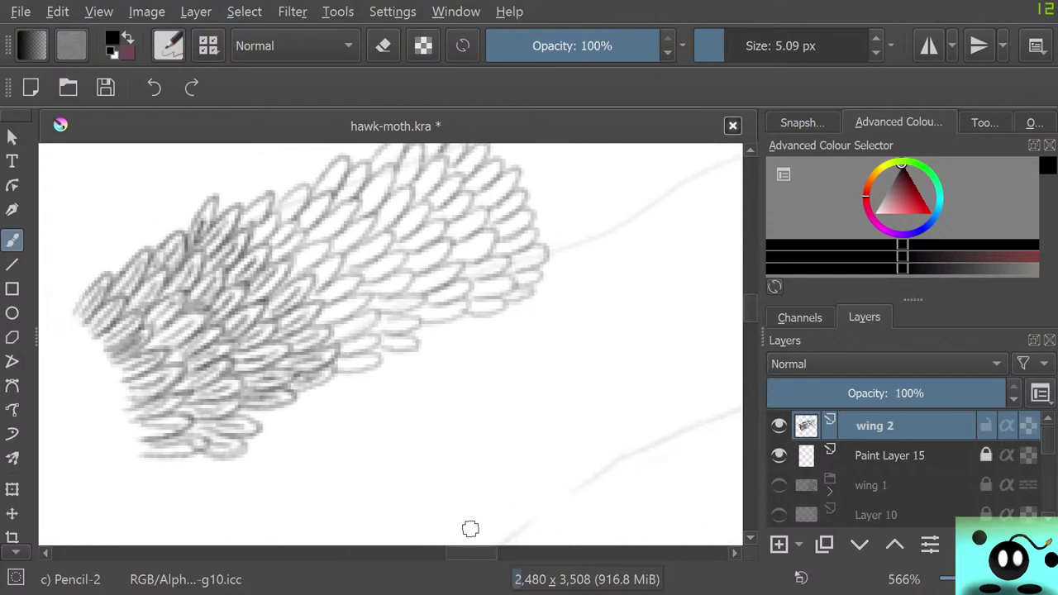
{"action": "left_click_drag", "start_coordinate": [750, 308], "coordinate": [750, 306]}
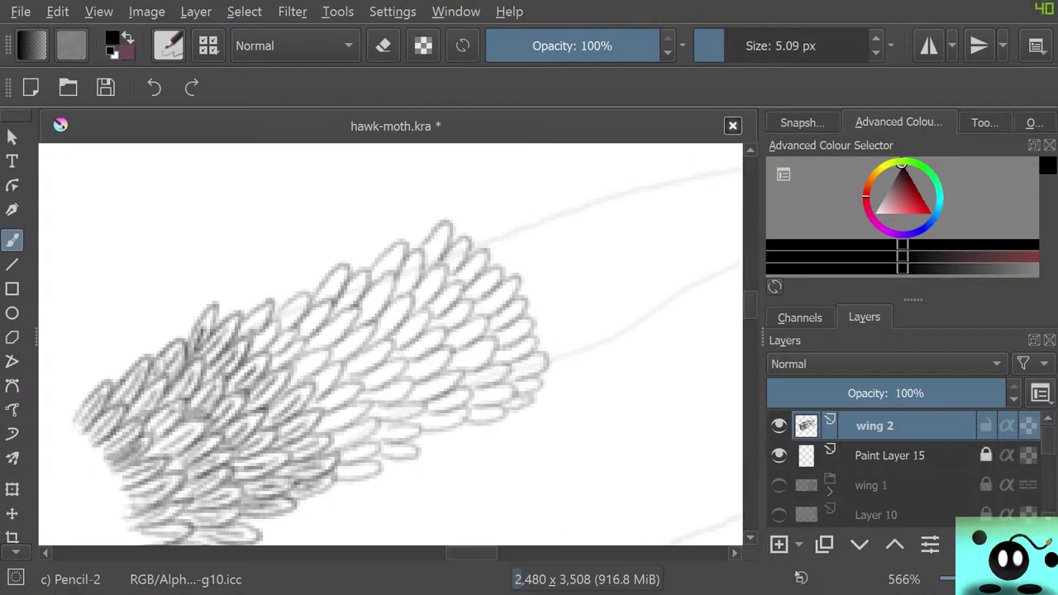
{"action": "left_click", "coordinate": [890, 456]}
{"action": "key", "text": "Insert"}
{"action": "left_click", "coordinate": [875, 426]}
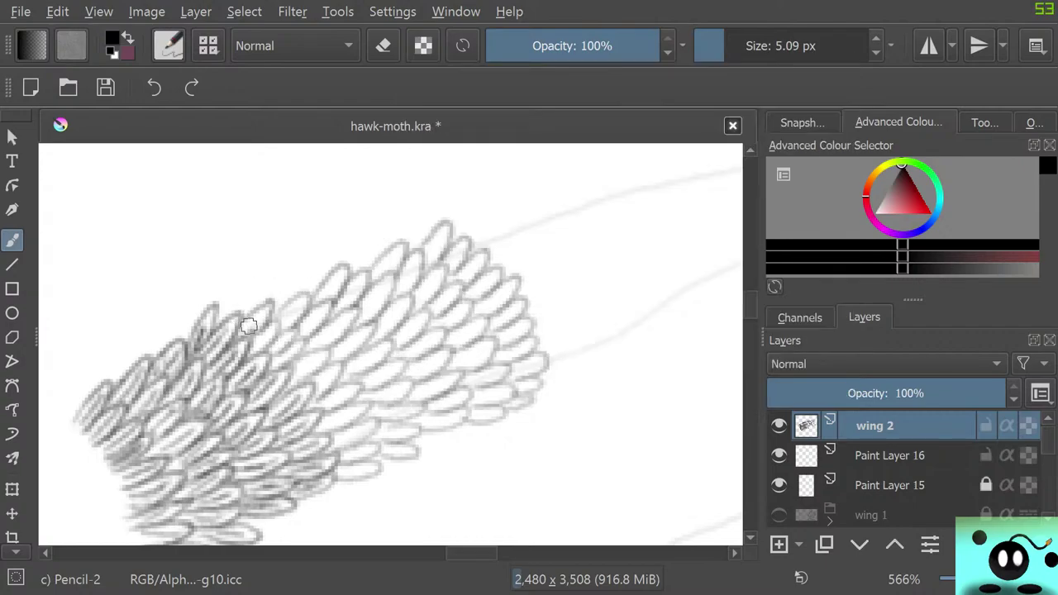
- Draw shading lines inside the remaining unshaded scales up to the outer end of wing 2's patch
{"action": "mouse_move", "coordinate": [248, 326]}
{"action": "left_mouse_down"}
{"action": "mouse_move", "coordinate": [266, 304]}
{"action": "mouse_move", "coordinate": [242, 328]}
{"action": "mouse_move", "coordinate": [248, 347]}
{"action": "mouse_move", "coordinate": [263, 330]}
{"action": "mouse_move", "coordinate": [253, 342]}
{"action": "mouse_move", "coordinate": [283, 337]}
{"action": "mouse_move", "coordinate": [261, 365]}
{"action": "mouse_move", "coordinate": [281, 367]}
{"action": "mouse_move", "coordinate": [279, 358]}
{"action": "mouse_move", "coordinate": [302, 371]}
{"action": "mouse_move", "coordinate": [323, 350]}
{"action": "mouse_move", "coordinate": [285, 380]}
{"action": "mouse_move", "coordinate": [328, 376]}
{"action": "mouse_move", "coordinate": [316, 398]}
{"action": "mouse_move", "coordinate": [304, 388]}
{"action": "mouse_move", "coordinate": [329, 400]}
{"action": "mouse_move", "coordinate": [303, 408]}
{"action": "mouse_move", "coordinate": [329, 426]}
{"action": "mouse_move", "coordinate": [372, 404]}
{"action": "mouse_move", "coordinate": [329, 418]}
{"action": "mouse_move", "coordinate": [342, 454]}
{"action": "mouse_move", "coordinate": [361, 449]}
{"action": "mouse_move", "coordinate": [343, 459]}
{"action": "mouse_move", "coordinate": [342, 474]}
{"action": "mouse_move", "coordinate": [324, 466]}
{"action": "left_mouse_up"}
{"action": "mouse_move", "coordinate": [291, 312]}
{"action": "left_mouse_down"}
{"action": "mouse_move", "coordinate": [272, 329]}
{"action": "mouse_move", "coordinate": [298, 333]}
{"action": "mouse_move", "coordinate": [314, 318]}
{"action": "mouse_move", "coordinate": [300, 339]}
{"action": "mouse_move", "coordinate": [331, 312]}
{"action": "mouse_move", "coordinate": [287, 333]}
{"action": "mouse_move", "coordinate": [323, 340]}
{"action": "mouse_move", "coordinate": [315, 344]}
{"action": "mouse_move", "coordinate": [351, 325]}
{"action": "mouse_move", "coordinate": [317, 330]}
{"action": "mouse_move", "coordinate": [353, 339]}
{"action": "mouse_move", "coordinate": [342, 349]}
{"action": "mouse_move", "coordinate": [358, 336]}
{"action": "mouse_move", "coordinate": [329, 369]}
{"action": "mouse_move", "coordinate": [359, 372]}
{"action": "mouse_move", "coordinate": [345, 371]}
{"action": "mouse_move", "coordinate": [376, 348]}
{"action": "mouse_move", "coordinate": [353, 369]}
{"action": "mouse_move", "coordinate": [364, 372]}
{"action": "mouse_move", "coordinate": [395, 342]}
{"action": "mouse_move", "coordinate": [348, 367]}
{"action": "mouse_move", "coordinate": [374, 383]}
{"action": "mouse_move", "coordinate": [356, 384]}
{"action": "mouse_move", "coordinate": [389, 367]}
{"action": "mouse_move", "coordinate": [355, 387]}
{"action": "left_mouse_up"}
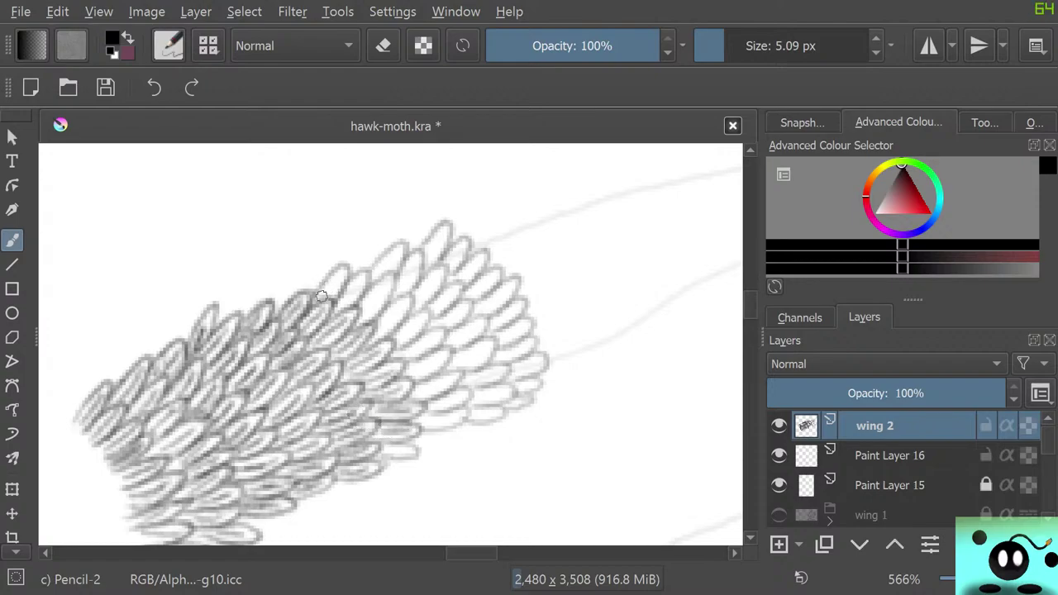
{"action": "mouse_move", "coordinate": [323, 295]}
{"action": "left_mouse_down"}
{"action": "mouse_move", "coordinate": [348, 279]}
{"action": "mouse_move", "coordinate": [311, 299]}
{"action": "mouse_move", "coordinate": [353, 296]}
{"action": "mouse_move", "coordinate": [352, 310]}
{"action": "mouse_move", "coordinate": [364, 296]}
{"action": "mouse_move", "coordinate": [344, 286]}
{"action": "mouse_move", "coordinate": [365, 307]}
{"action": "mouse_move", "coordinate": [360, 320]}
{"action": "mouse_move", "coordinate": [380, 295]}
{"action": "mouse_move", "coordinate": [372, 319]}
{"action": "mouse_move", "coordinate": [388, 297]}
{"action": "mouse_move", "coordinate": [359, 301]}
{"action": "mouse_move", "coordinate": [397, 249]}
{"action": "mouse_move", "coordinate": [388, 265]}
{"action": "mouse_move", "coordinate": [398, 269]}
{"action": "mouse_move", "coordinate": [380, 256]}
{"action": "mouse_move", "coordinate": [361, 284]}
{"action": "mouse_move", "coordinate": [404, 285]}
{"action": "mouse_move", "coordinate": [395, 295]}
{"action": "mouse_move", "coordinate": [416, 262]}
{"action": "mouse_move", "coordinate": [403, 297]}
{"action": "mouse_move", "coordinate": [410, 254]}
{"action": "mouse_move", "coordinate": [400, 274]}
{"action": "mouse_move", "coordinate": [425, 267]}
{"action": "mouse_move", "coordinate": [436, 247]}
{"action": "mouse_move", "coordinate": [434, 266]}
{"action": "mouse_move", "coordinate": [451, 225]}
{"action": "mouse_move", "coordinate": [420, 269]}
{"action": "mouse_move", "coordinate": [414, 305]}
{"action": "mouse_move", "coordinate": [437, 275]}
{"action": "mouse_move", "coordinate": [431, 299]}
{"action": "mouse_move", "coordinate": [428, 274]}
{"action": "left_mouse_up"}
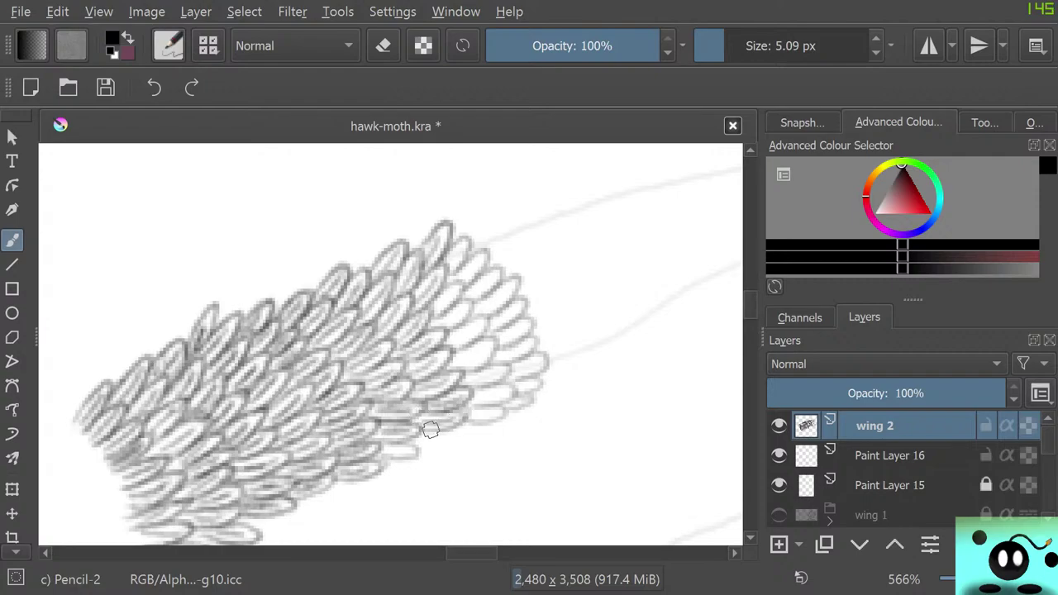
{"action": "mouse_move", "coordinate": [475, 420]}
{"action": "left_mouse_down"}
{"action": "mouse_move", "coordinate": [503, 391]}
{"action": "mouse_move", "coordinate": [477, 397]}
{"action": "mouse_move", "coordinate": [495, 404]}
{"action": "mouse_move", "coordinate": [464, 384]}
{"action": "mouse_move", "coordinate": [508, 369]}
{"action": "mouse_move", "coordinate": [450, 376]}
{"action": "mouse_move", "coordinate": [466, 350]}
{"action": "mouse_move", "coordinate": [459, 368]}
{"action": "mouse_move", "coordinate": [480, 368]}
{"action": "mouse_move", "coordinate": [468, 346]}
{"action": "mouse_move", "coordinate": [450, 356]}
{"action": "mouse_move", "coordinate": [444, 296]}
{"action": "mouse_move", "coordinate": [460, 350]}
{"action": "mouse_move", "coordinate": [482, 323]}
{"action": "left_mouse_up"}
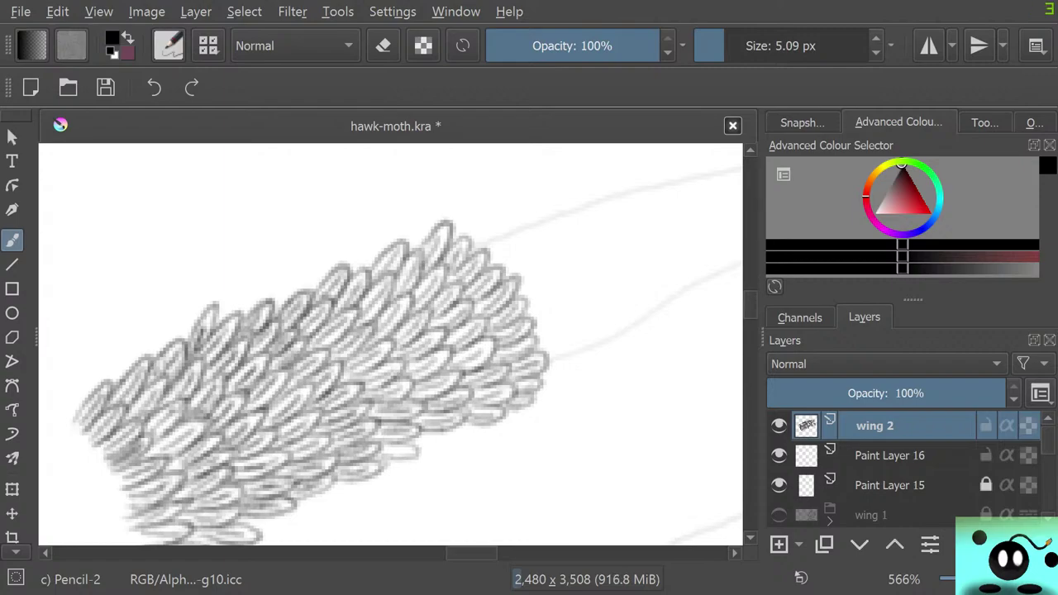
- Show the wing 1 group, raise its opacity to 100%, and reselect the wing 2 layer
{"action": "left_click_drag", "start_coordinate": [474, 554], "coordinate": [488, 554]}
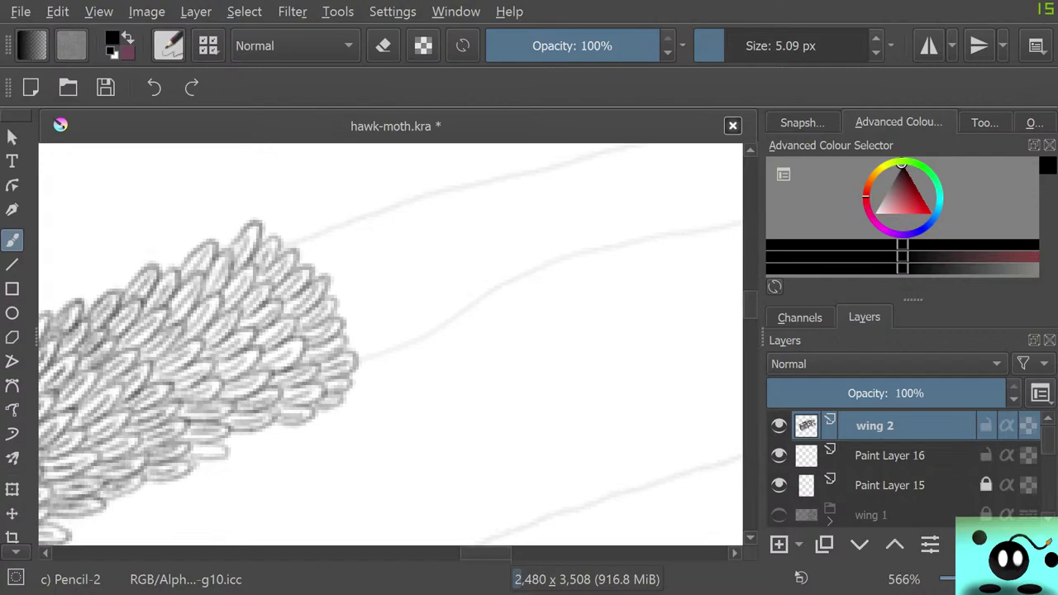
{"action": "left_click", "coordinate": [778, 515]}
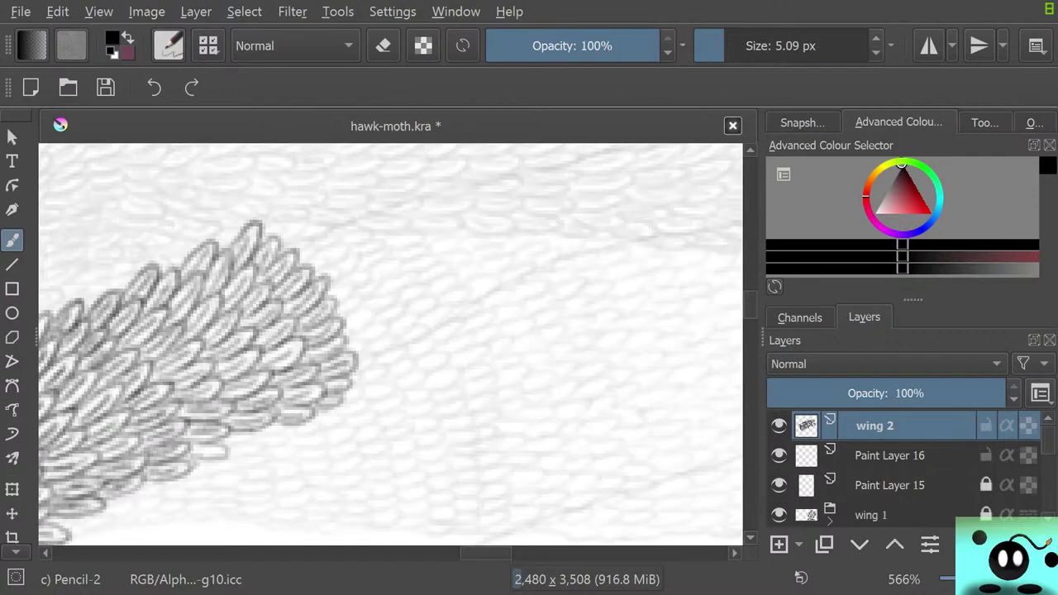
{"action": "left_click", "coordinate": [874, 514]}
{"action": "left_click_drag", "start_coordinate": [854, 394], "coordinate": [1008, 393]}
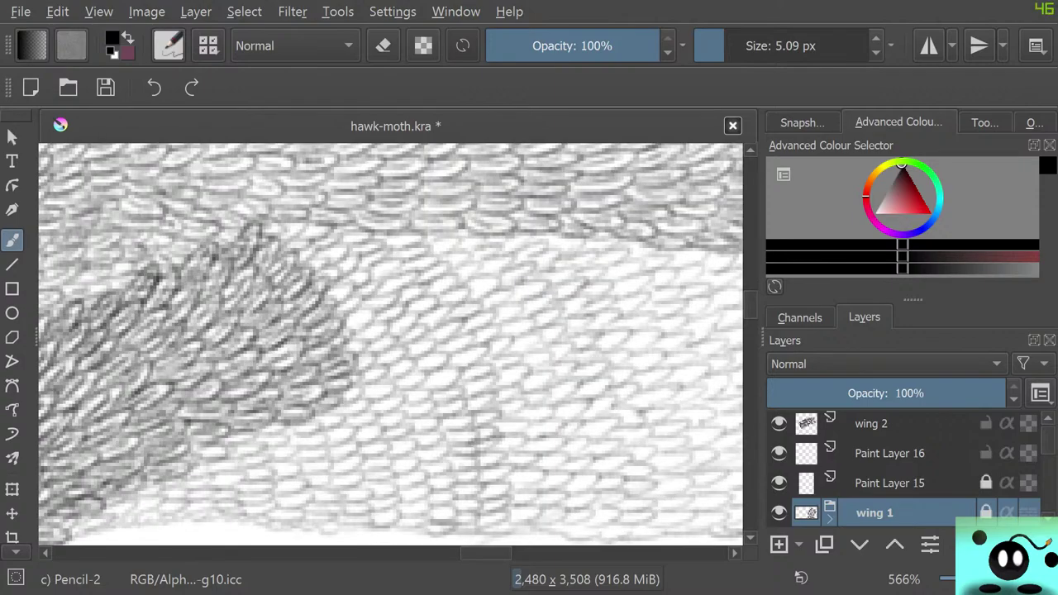
{"action": "left_click", "coordinate": [874, 424]}
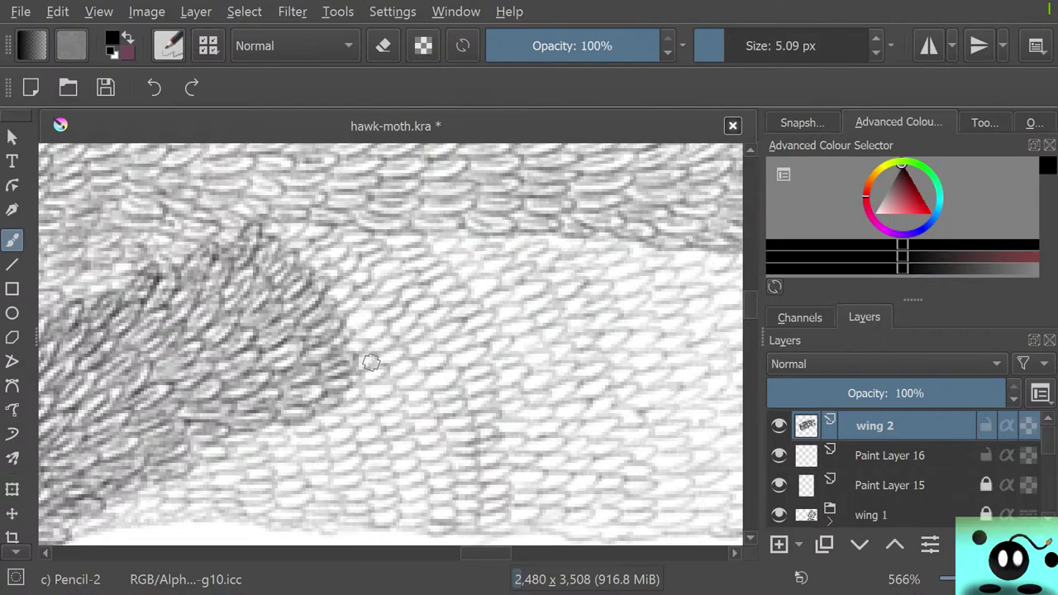
- Compare the tone and size of wing 2's scales with wing 1 at lower zoom, toggling wing 1's visibility
{"action": "scroll", "coordinate": [366, 359], "scroll_direction": "down", "scroll_amount": 10}
{"action": "scroll", "coordinate": [358, 367], "scroll_direction": "up", "scroll_amount": 6}
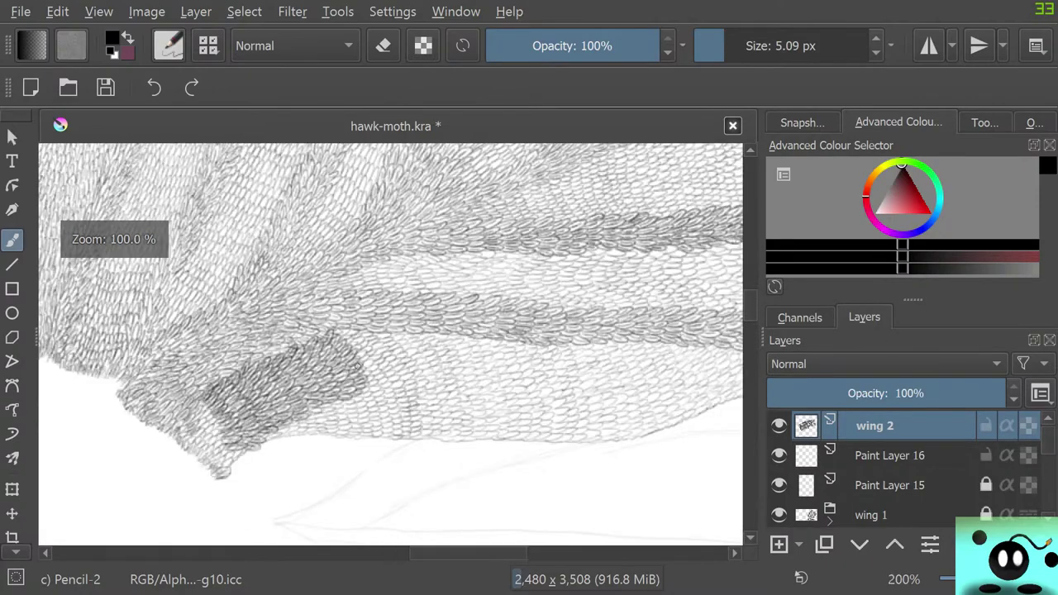
{"action": "left_click", "coordinate": [778, 515]}
{"action": "left_click", "coordinate": [778, 515]}
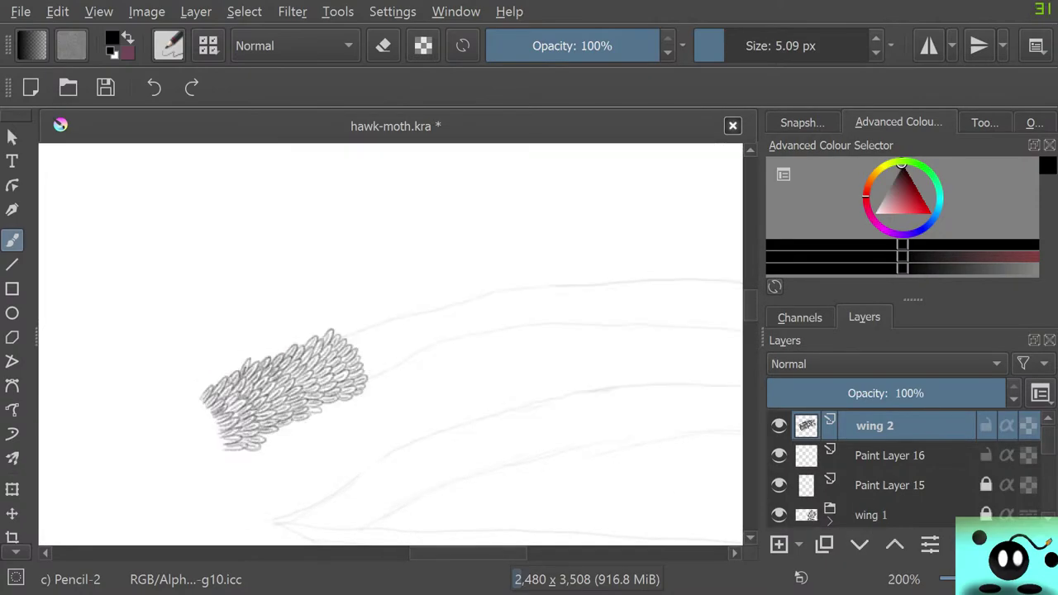
{"action": "left_click", "coordinate": [779, 515]}
{"action": "left_click", "coordinate": [779, 515]}
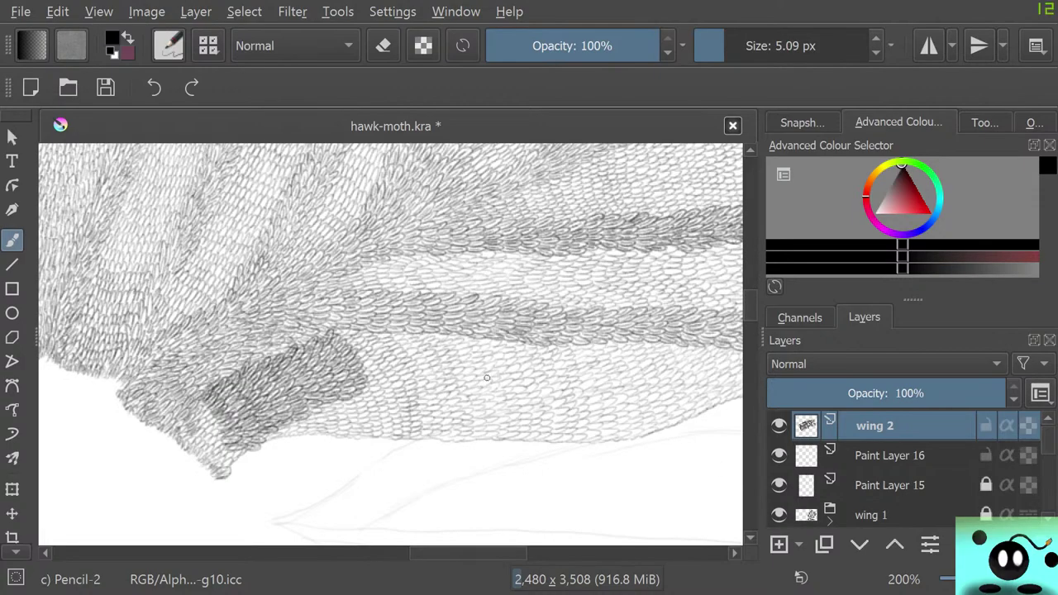
{"action": "scroll", "coordinate": [487, 378], "scroll_direction": "down", "scroll_amount": 3}
{"action": "scroll", "coordinate": [465, 344], "scroll_direction": "up", "scroll_amount": 3}
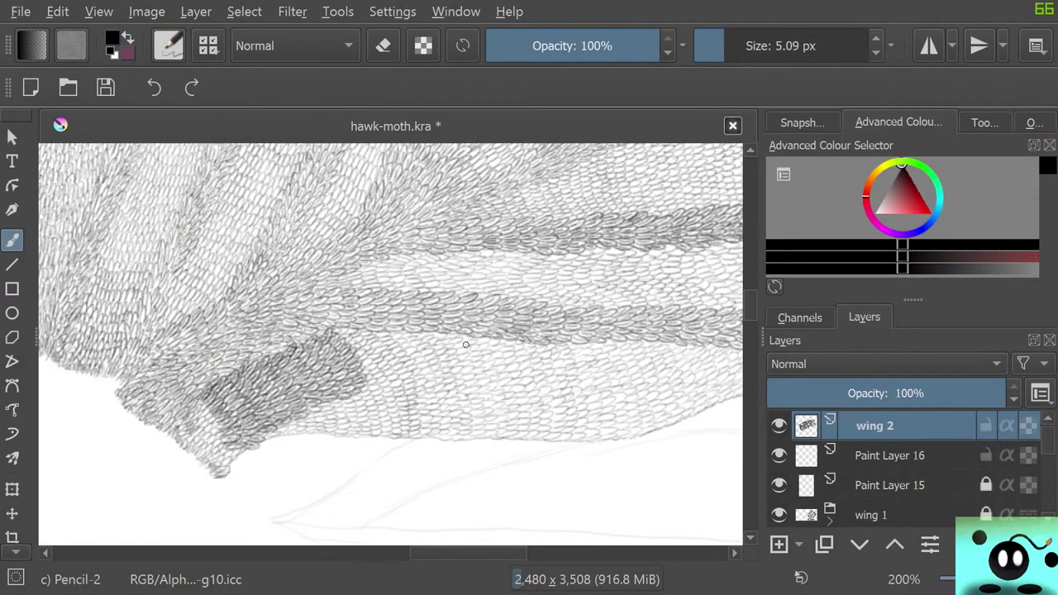
{"action": "scroll", "coordinate": [465, 345], "scroll_direction": "up", "scroll_amount": 1}
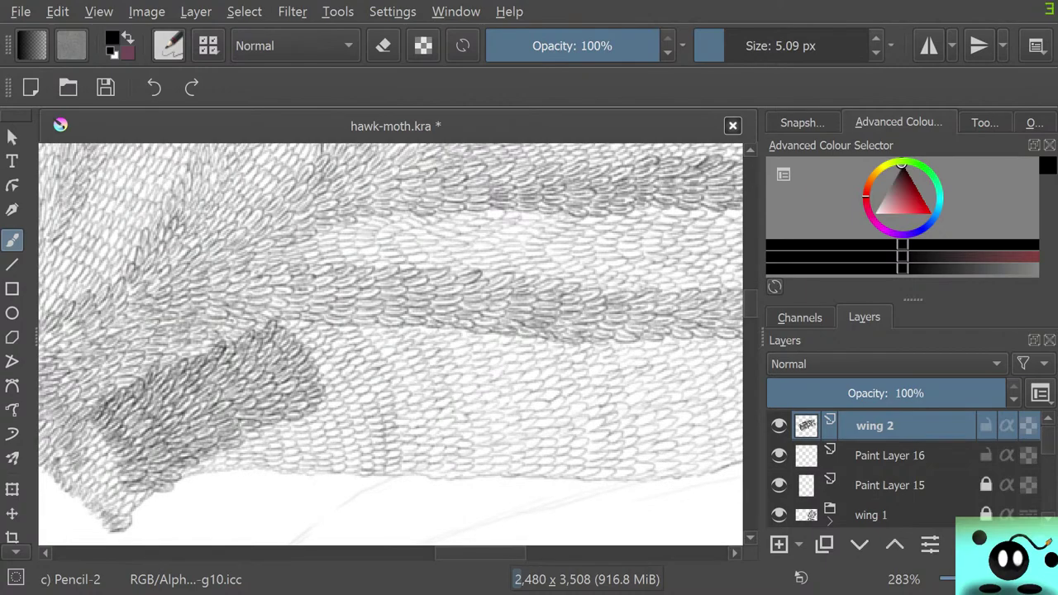
- Hide the wing 1 group and add further rows of outlined scales beyond the shaded patch between the two upper veins, at 283% zoom
{"action": "left_click", "coordinate": [779, 515]}
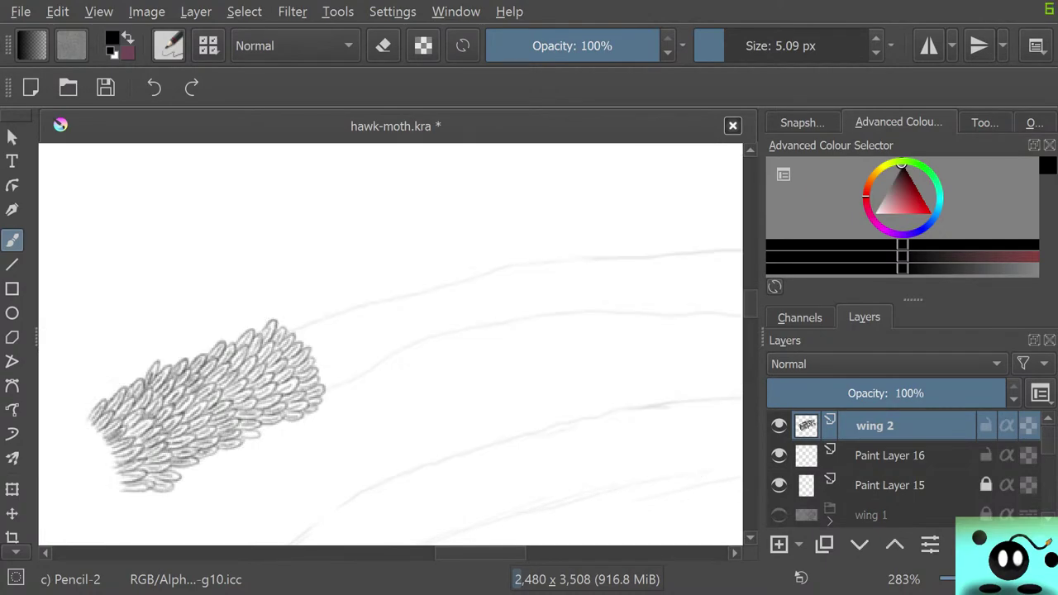
{"action": "mouse_move", "coordinate": [889, 455]}
{"action": "left_click_drag", "start_coordinate": [481, 553], "coordinate": [552, 554]}
{"action": "scroll", "coordinate": [390, 345], "scroll_direction": "left", "scroll_amount": 10}
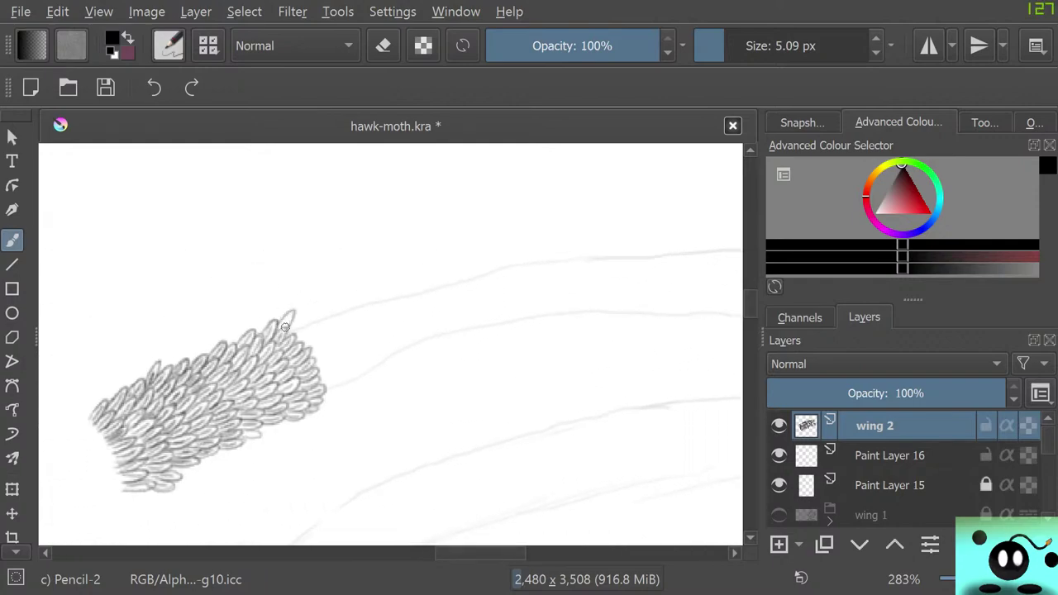
{"action": "mouse_move", "coordinate": [289, 330]}
{"action": "left_mouse_down"}
{"action": "mouse_move", "coordinate": [305, 314]}
{"action": "mouse_move", "coordinate": [301, 340]}
{"action": "mouse_move", "coordinate": [327, 374]}
{"action": "left_mouse_up"}
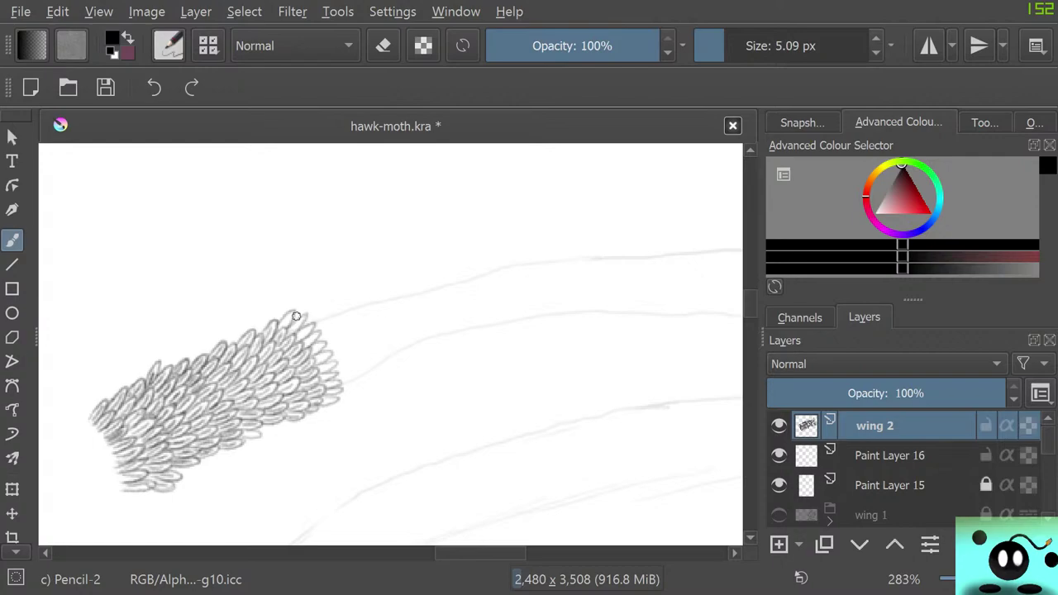
{"action": "mouse_move", "coordinate": [294, 319]}
{"action": "left_mouse_down"}
{"action": "mouse_move", "coordinate": [318, 333]}
{"action": "mouse_move", "coordinate": [338, 323]}
{"action": "mouse_move", "coordinate": [324, 339]}
{"action": "mouse_move", "coordinate": [348, 336]}
{"action": "mouse_move", "coordinate": [329, 349]}
{"action": "mouse_move", "coordinate": [345, 355]}
{"action": "mouse_move", "coordinate": [334, 359]}
{"action": "mouse_move", "coordinate": [359, 377]}
{"action": "left_mouse_up"}
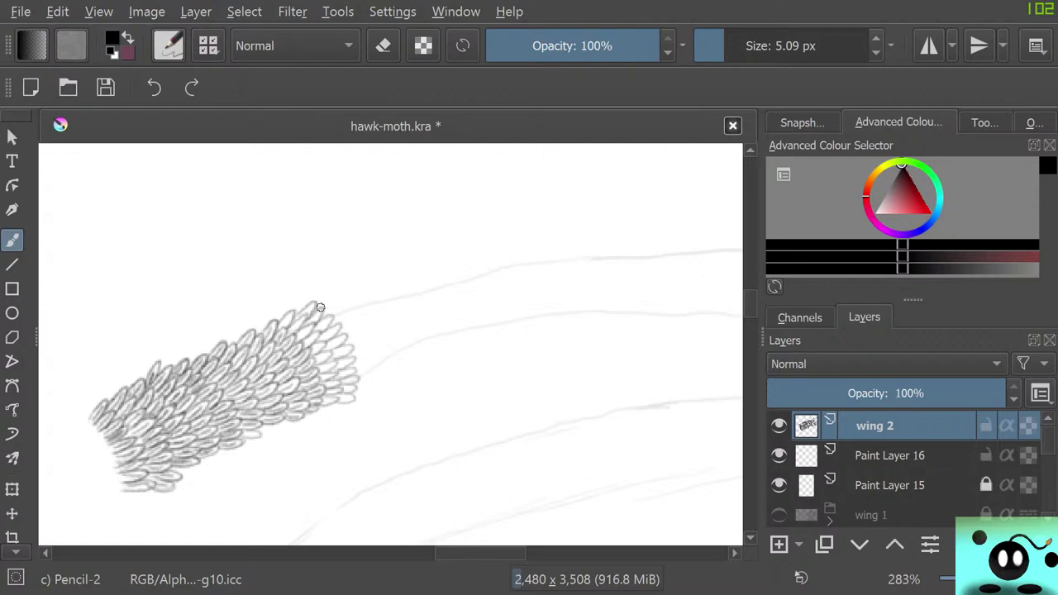
{"action": "mouse_move", "coordinate": [321, 307]}
{"action": "left_mouse_down"}
{"action": "mouse_move", "coordinate": [346, 300]}
{"action": "mouse_move", "coordinate": [336, 318]}
{"action": "mouse_move", "coordinate": [348, 321]}
{"action": "mouse_move", "coordinate": [345, 335]}
{"action": "mouse_move", "coordinate": [366, 329]}
{"action": "mouse_move", "coordinate": [348, 343]}
{"action": "mouse_move", "coordinate": [371, 346]}
{"action": "mouse_move", "coordinate": [355, 350]}
{"action": "mouse_move", "coordinate": [365, 362]}
{"action": "mouse_move", "coordinate": [351, 361]}
{"action": "mouse_move", "coordinate": [368, 392]}
{"action": "left_mouse_up"}
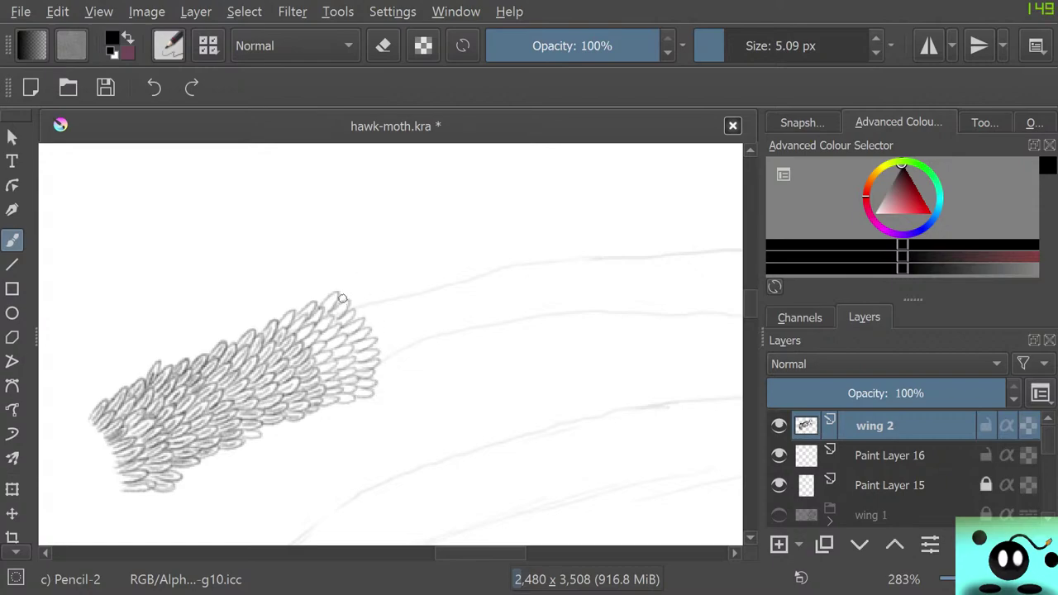
{"action": "mouse_move", "coordinate": [343, 296]}
{"action": "left_mouse_down"}
{"action": "mouse_move", "coordinate": [359, 320]}
{"action": "mouse_move", "coordinate": [381, 311]}
{"action": "mouse_move", "coordinate": [368, 326]}
{"action": "mouse_move", "coordinate": [385, 323]}
{"action": "mouse_move", "coordinate": [361, 332]}
{"action": "mouse_move", "coordinate": [397, 354]}
{"action": "mouse_move", "coordinate": [374, 383]}
{"action": "left_mouse_up"}
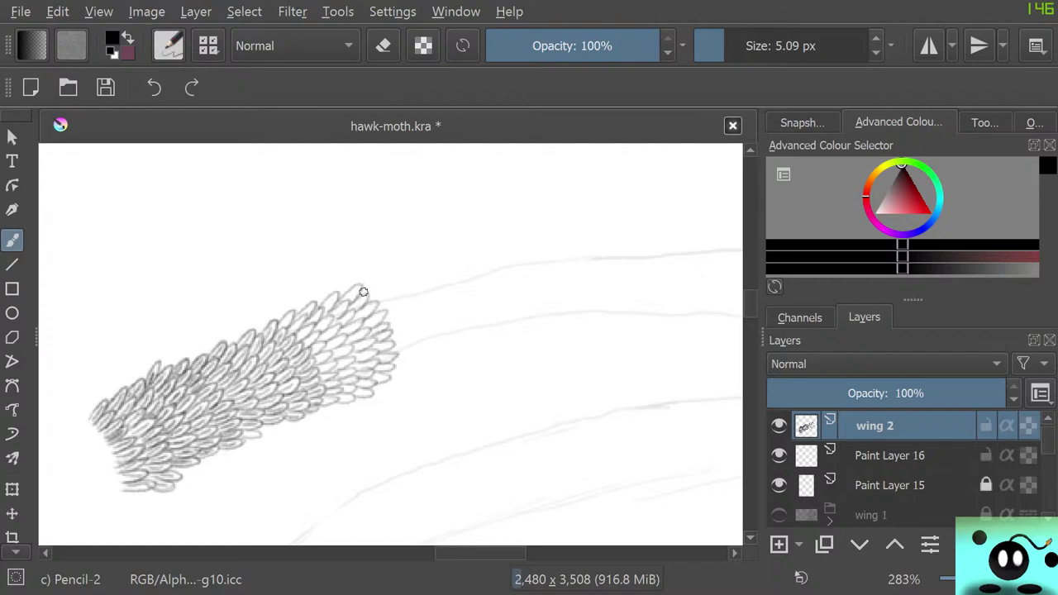
- Outline further rows of overlapping pencil scales between the two upper veins, extending the wing 2 band outward from its unshaded end
{"action": "mouse_move", "coordinate": [364, 292]}
{"action": "left_mouse_down"}
{"action": "mouse_move", "coordinate": [381, 283]}
{"action": "mouse_move", "coordinate": [375, 308]}
{"action": "left_mouse_up"}
{"action": "left_click_drag", "start_coordinate": [396, 363], "coordinate": [392, 349]}
{"action": "mouse_move", "coordinate": [393, 278]}
{"action": "left_mouse_down"}
{"action": "mouse_move", "coordinate": [416, 300]}
{"action": "mouse_move", "coordinate": [404, 322]}
{"action": "mouse_move", "coordinate": [411, 308]}
{"action": "mouse_move", "coordinate": [398, 319]}
{"action": "mouse_move", "coordinate": [412, 324]}
{"action": "mouse_move", "coordinate": [421, 313]}
{"action": "mouse_move", "coordinate": [406, 342]}
{"action": "left_mouse_up"}
{"action": "mouse_move", "coordinate": [418, 268]}
{"action": "left_mouse_down"}
{"action": "mouse_move", "coordinate": [425, 311]}
{"action": "mouse_move", "coordinate": [447, 305]}
{"action": "mouse_move", "coordinate": [431, 333]}
{"action": "left_mouse_up"}
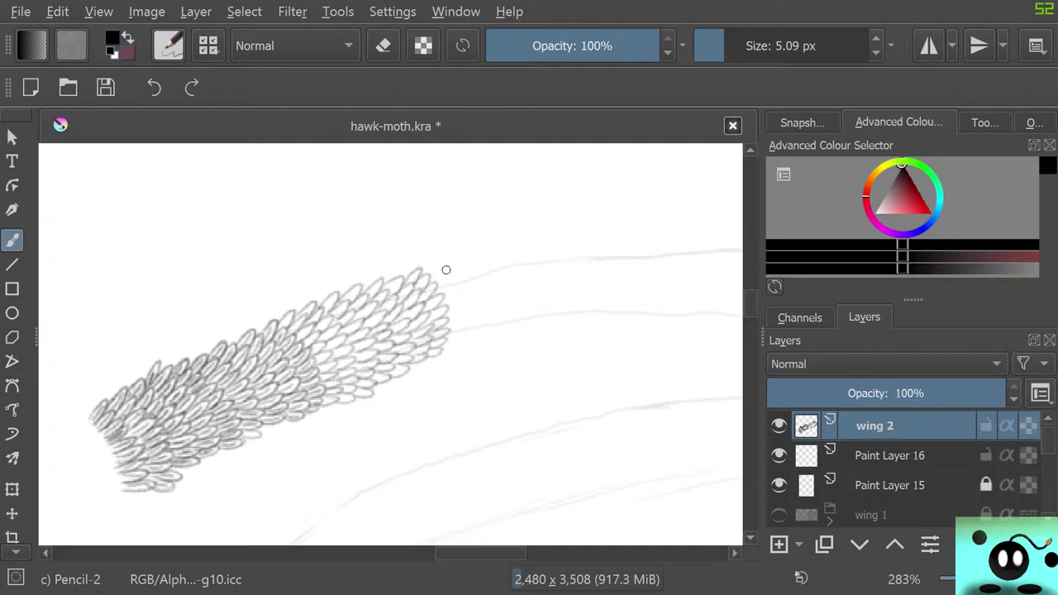
{"action": "mouse_move", "coordinate": [432, 272]}
{"action": "left_mouse_down"}
{"action": "mouse_move", "coordinate": [442, 262]}
{"action": "mouse_move", "coordinate": [446, 302]}
{"action": "mouse_move", "coordinate": [463, 324]}
{"action": "mouse_move", "coordinate": [438, 344]}
{"action": "left_mouse_up"}
{"action": "mouse_move", "coordinate": [446, 258]}
{"action": "left_mouse_down"}
{"action": "mouse_move", "coordinate": [469, 268]}
{"action": "mouse_move", "coordinate": [457, 282]}
{"action": "mouse_move", "coordinate": [469, 287]}
{"action": "mouse_move", "coordinate": [461, 301]}
{"action": "mouse_move", "coordinate": [482, 301]}
{"action": "mouse_move", "coordinate": [461, 314]}
{"action": "mouse_move", "coordinate": [477, 334]}
{"action": "left_mouse_up"}
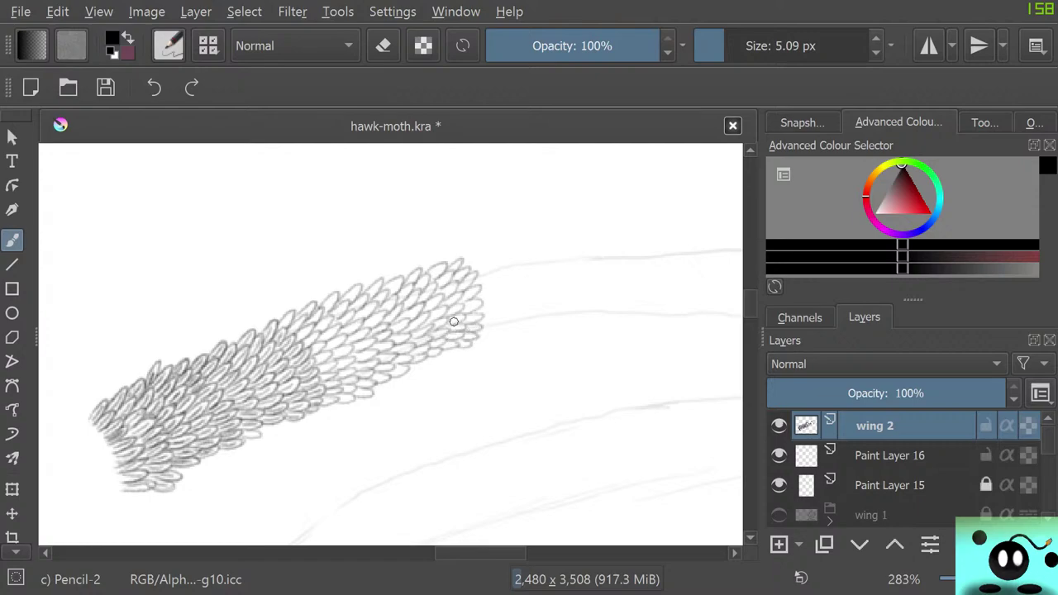
- Continue the outlined scale rows along the band's rising curve until they reach the near-level stretch of the upper vein
{"action": "mouse_move", "coordinate": [479, 553]}
{"action": "left_mouse_down"}
{"action": "mouse_move", "coordinate": [539, 553]}
{"action": "mouse_move", "coordinate": [502, 553]}
{"action": "left_mouse_up"}
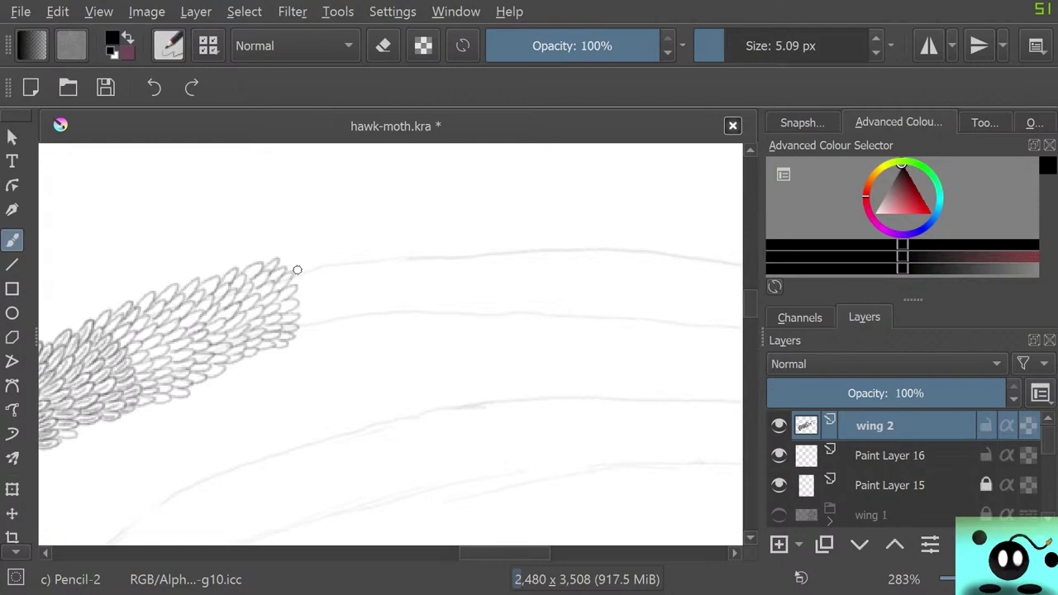
{"action": "mouse_move", "coordinate": [287, 269]}
{"action": "left_mouse_down"}
{"action": "mouse_move", "coordinate": [313, 277]}
{"action": "mouse_move", "coordinate": [297, 293]}
{"action": "mouse_move", "coordinate": [318, 291]}
{"action": "mouse_move", "coordinate": [295, 301]}
{"action": "mouse_move", "coordinate": [306, 330]}
{"action": "left_mouse_up"}
{"action": "mouse_move", "coordinate": [310, 260]}
{"action": "left_mouse_down"}
{"action": "mouse_move", "coordinate": [324, 284]}
{"action": "mouse_move", "coordinate": [318, 304]}
{"action": "left_mouse_up"}
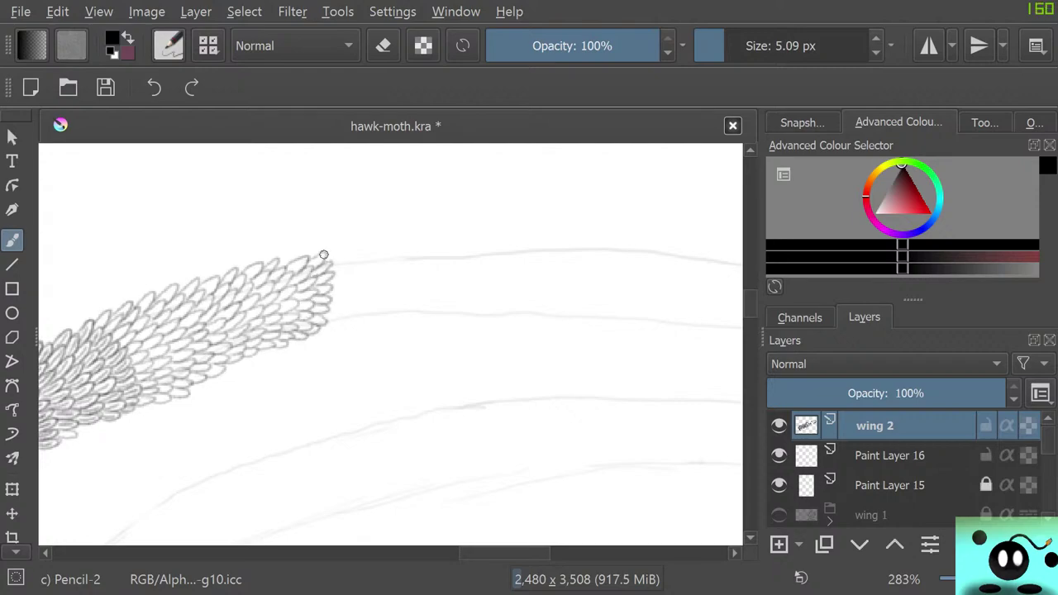
{"action": "mouse_move", "coordinate": [324, 254]}
{"action": "left_mouse_down"}
{"action": "mouse_move", "coordinate": [346, 269]}
{"action": "mouse_move", "coordinate": [325, 287]}
{"action": "mouse_move", "coordinate": [346, 289]}
{"action": "mouse_move", "coordinate": [325, 297]}
{"action": "mouse_move", "coordinate": [341, 312]}
{"action": "mouse_move", "coordinate": [312, 322]}
{"action": "left_mouse_up"}
{"action": "mouse_move", "coordinate": [349, 262]}
{"action": "left_mouse_down"}
{"action": "mouse_move", "coordinate": [368, 287]}
{"action": "mouse_move", "coordinate": [335, 312]}
{"action": "left_mouse_up"}
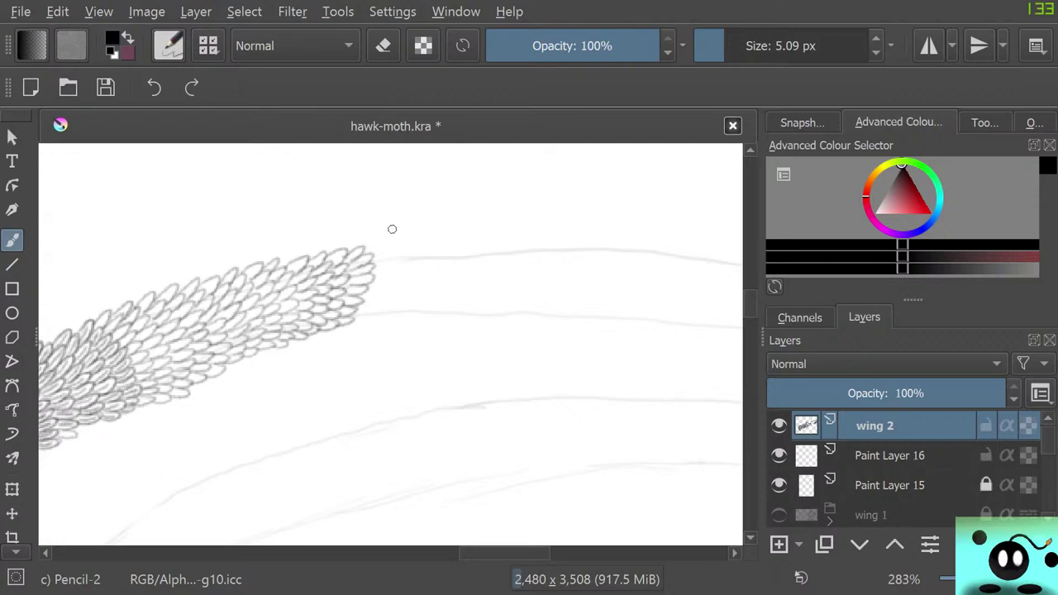
{"action": "mouse_move", "coordinate": [368, 251]}
{"action": "left_mouse_down"}
{"action": "mouse_move", "coordinate": [397, 265]}
{"action": "mouse_move", "coordinate": [366, 282]}
{"action": "mouse_move", "coordinate": [391, 291]}
{"action": "mouse_move", "coordinate": [361, 292]}
{"action": "mouse_move", "coordinate": [387, 298]}
{"action": "mouse_move", "coordinate": [338, 315]}
{"action": "left_mouse_up"}
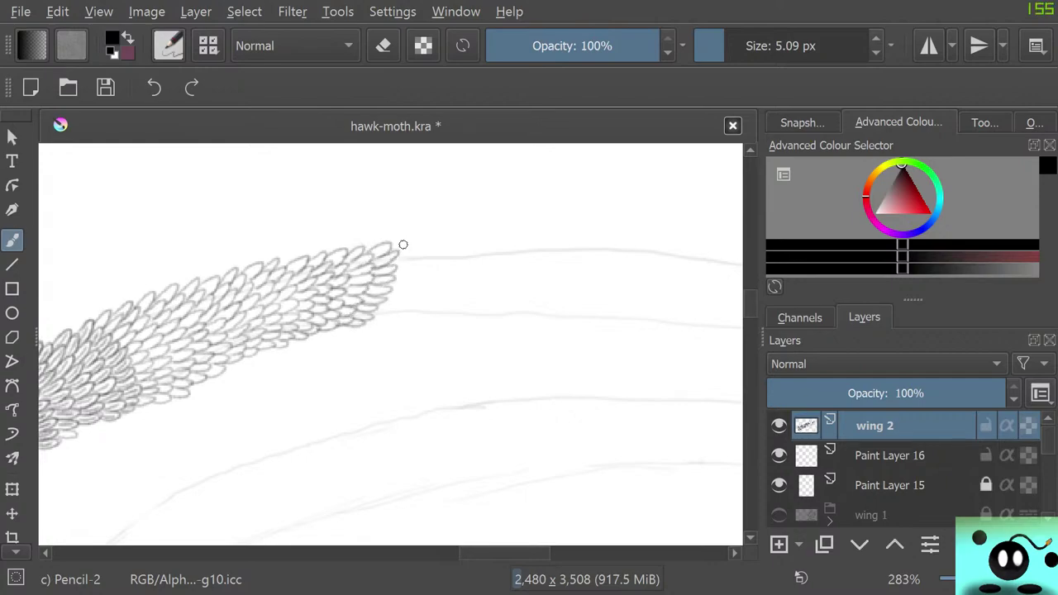
{"action": "mouse_move", "coordinate": [388, 250]}
{"action": "left_mouse_down"}
{"action": "mouse_move", "coordinate": [388, 280]}
{"action": "mouse_move", "coordinate": [414, 283]}
{"action": "mouse_move", "coordinate": [372, 307]}
{"action": "mouse_move", "coordinate": [388, 318]}
{"action": "mouse_move", "coordinate": [357, 319]}
{"action": "left_mouse_up"}
{"action": "mouse_move", "coordinate": [410, 248]}
{"action": "left_mouse_down"}
{"action": "mouse_move", "coordinate": [435, 260]}
{"action": "mouse_move", "coordinate": [413, 267]}
{"action": "mouse_move", "coordinate": [424, 280]}
{"action": "mouse_move", "coordinate": [405, 290]}
{"action": "mouse_move", "coordinate": [425, 292]}
{"action": "mouse_move", "coordinate": [394, 321]}
{"action": "left_mouse_up"}
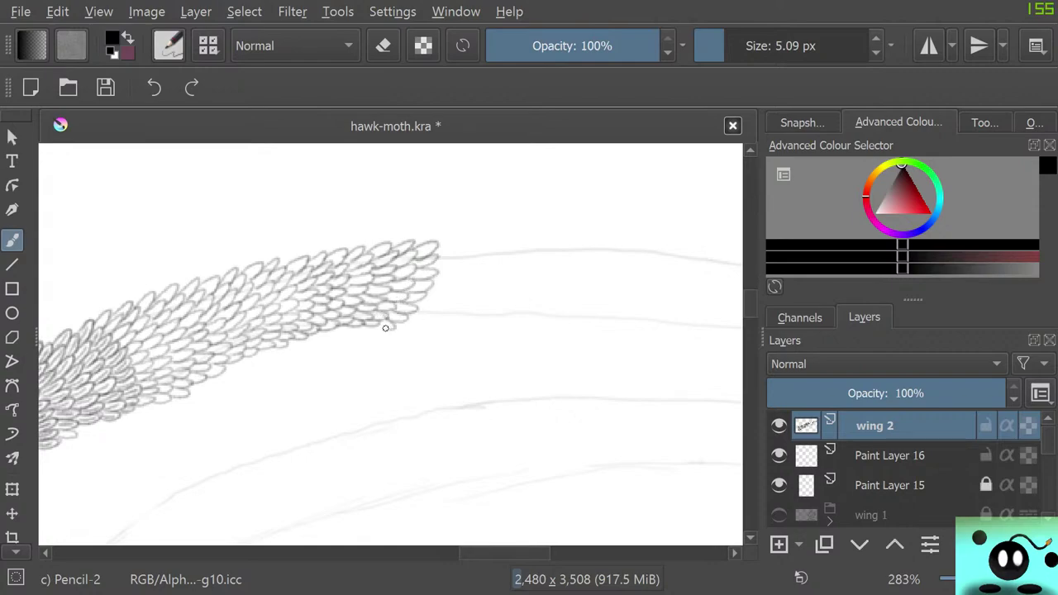
{"action": "mouse_move", "coordinate": [435, 259]}
{"action": "left_mouse_down"}
{"action": "mouse_move", "coordinate": [446, 271]}
{"action": "mouse_move", "coordinate": [438, 293]}
{"action": "mouse_move", "coordinate": [410, 311]}
{"action": "left_mouse_up"}
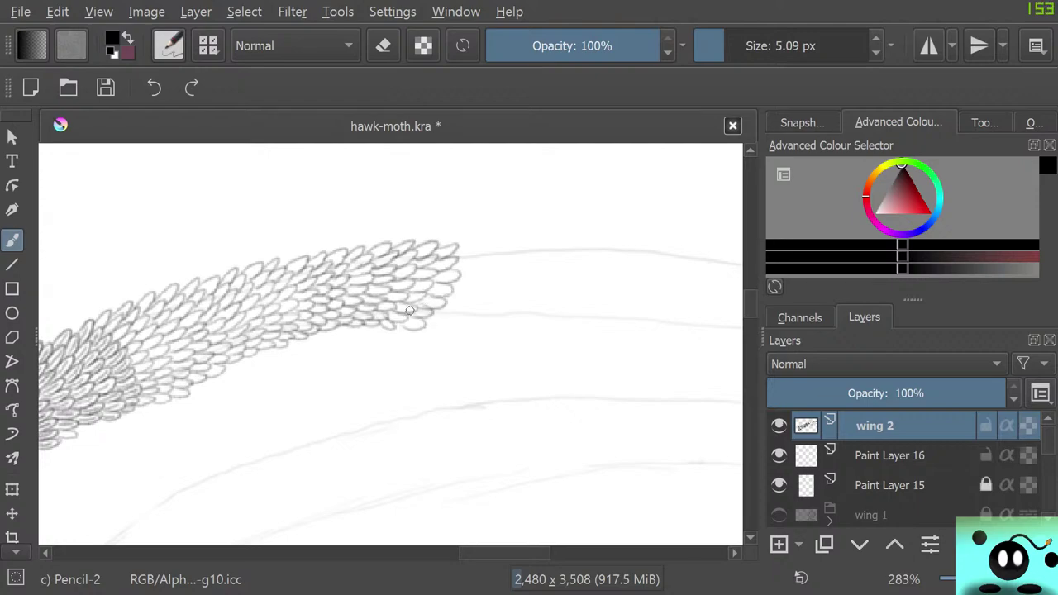
{"action": "mouse_move", "coordinate": [457, 244]}
{"action": "left_mouse_down"}
{"action": "mouse_move", "coordinate": [453, 273]}
{"action": "mouse_move", "coordinate": [481, 273]}
{"action": "left_mouse_up"}
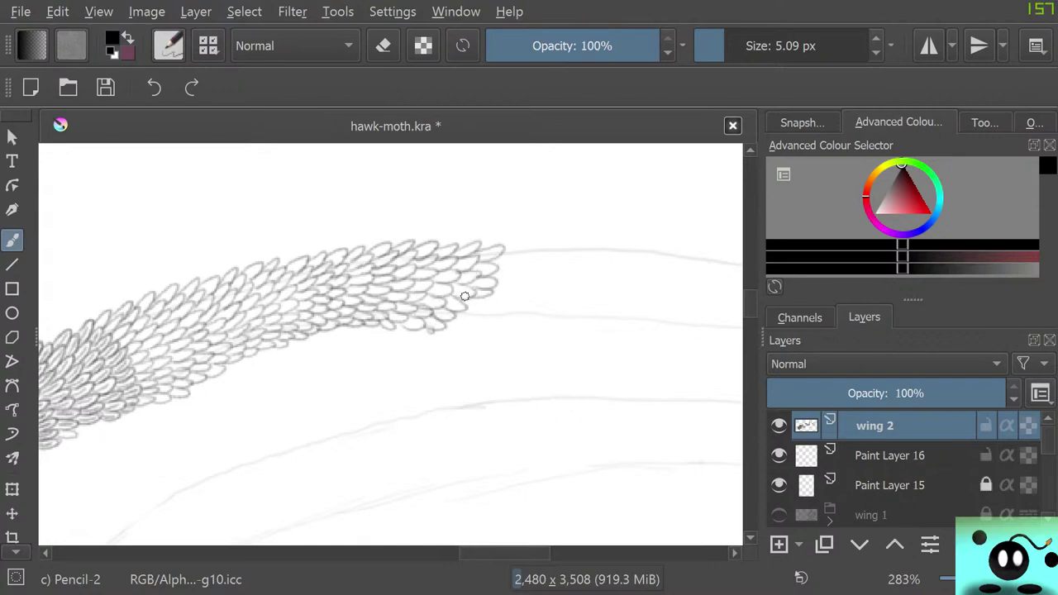
{"action": "left_click_drag", "start_coordinate": [466, 306], "coordinate": [459, 323]}
- Add more rows of outlined scales along the near-level stretch, up to where the two upper veins begin sloping down
{"action": "left_click_drag", "start_coordinate": [471, 553], "coordinate": [508, 553]}
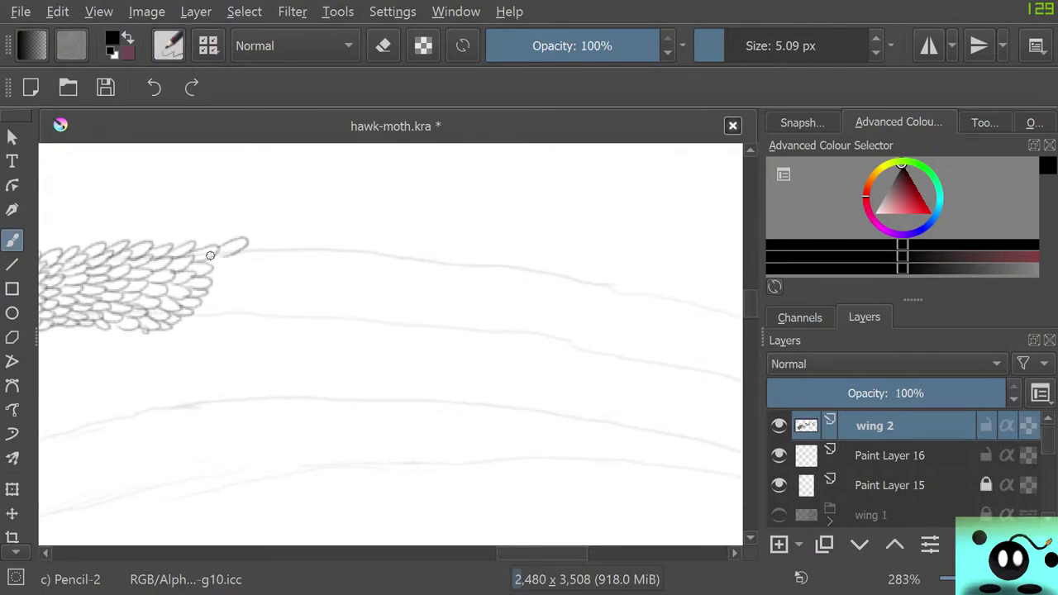
{"action": "mouse_move", "coordinate": [210, 255]}
{"action": "left_mouse_down"}
{"action": "mouse_move", "coordinate": [236, 268]}
{"action": "mouse_move", "coordinate": [202, 297]}
{"action": "left_mouse_up"}
{"action": "mouse_move", "coordinate": [239, 251]}
{"action": "left_mouse_down"}
{"action": "mouse_move", "coordinate": [224, 279]}
{"action": "mouse_move", "coordinate": [239, 289]}
{"action": "mouse_move", "coordinate": [221, 289]}
{"action": "mouse_move", "coordinate": [217, 298]}
{"action": "mouse_move", "coordinate": [231, 303]}
{"action": "mouse_move", "coordinate": [199, 311]}
{"action": "left_mouse_up"}
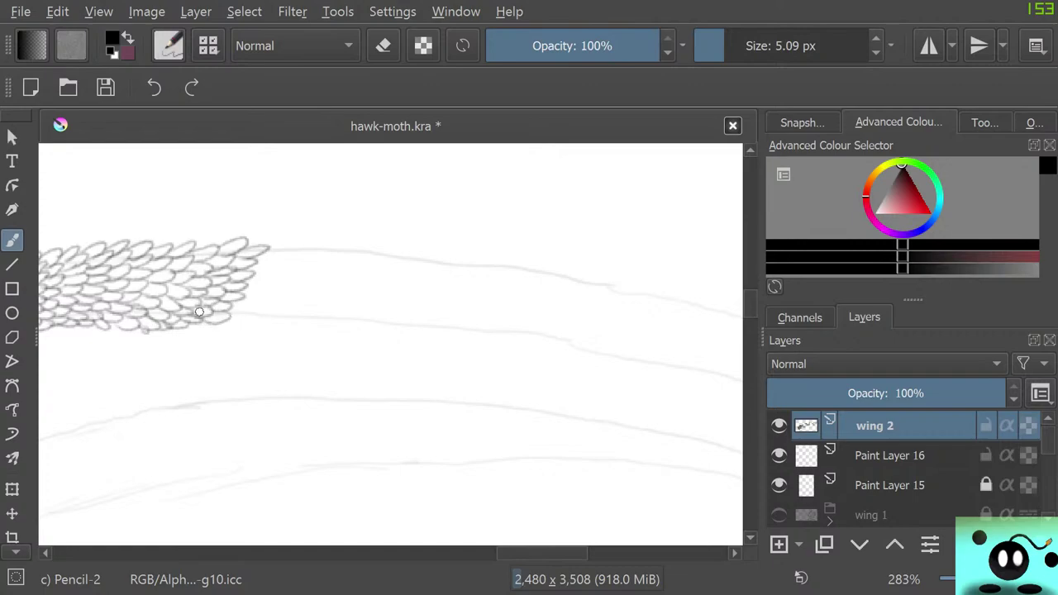
{"action": "mouse_move", "coordinate": [249, 262]}
{"action": "left_mouse_down"}
{"action": "mouse_move", "coordinate": [263, 282]}
{"action": "mouse_move", "coordinate": [253, 306]}
{"action": "left_mouse_up"}
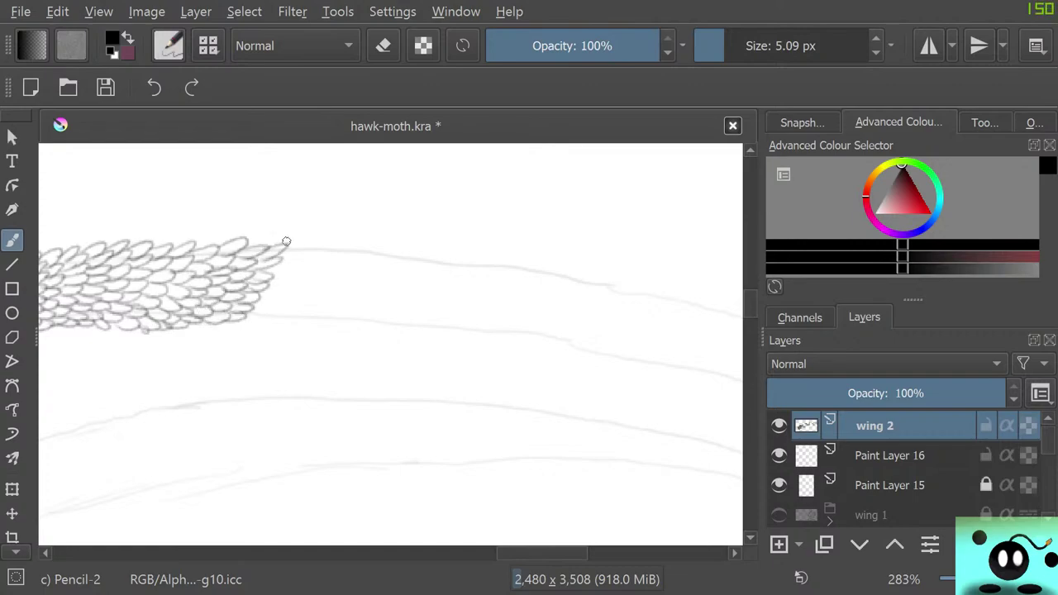
{"action": "left_click_drag", "start_coordinate": [286, 241], "coordinate": [270, 267]}
{"action": "mouse_move", "coordinate": [306, 243]}
{"action": "left_mouse_down"}
{"action": "mouse_move", "coordinate": [314, 248]}
{"action": "mouse_move", "coordinate": [293, 263]}
{"action": "mouse_move", "coordinate": [284, 290]}
{"action": "left_mouse_up"}
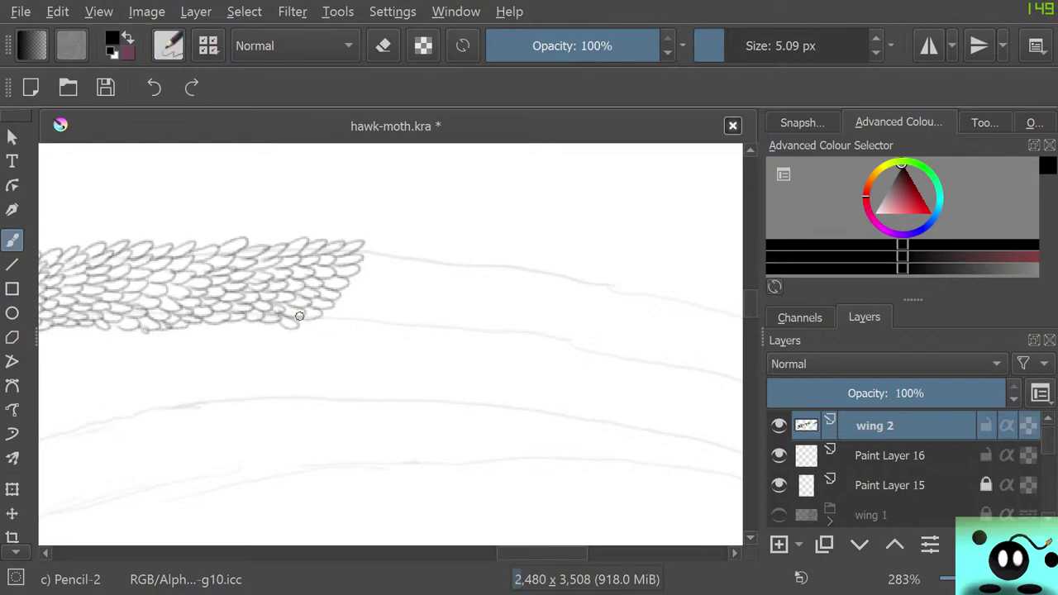
{"action": "left_click_drag", "start_coordinate": [364, 248], "coordinate": [360, 281]}
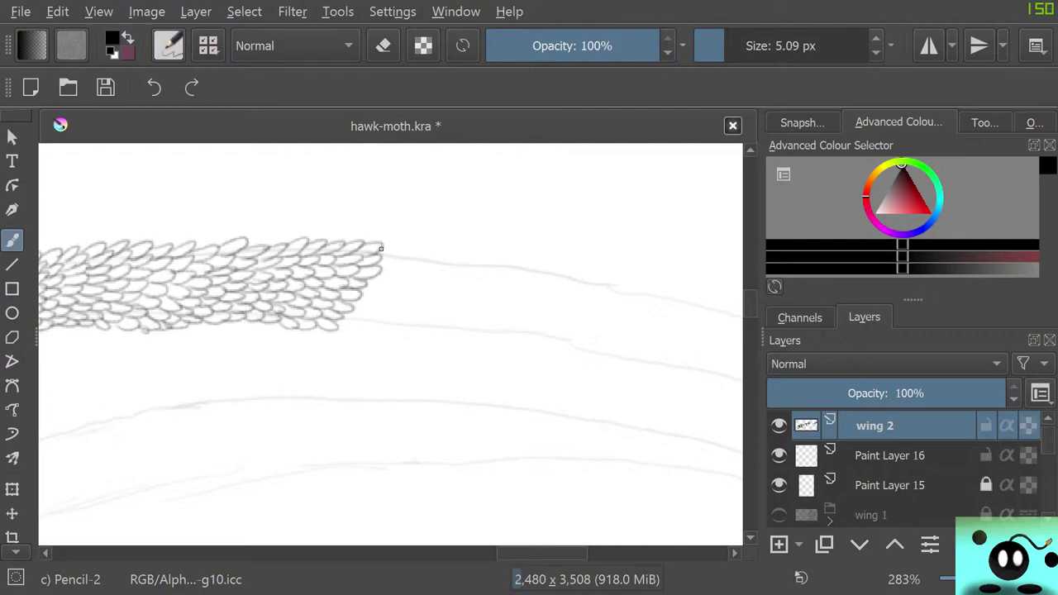
{"action": "left_click_drag", "start_coordinate": [377, 256], "coordinate": [389, 284]}
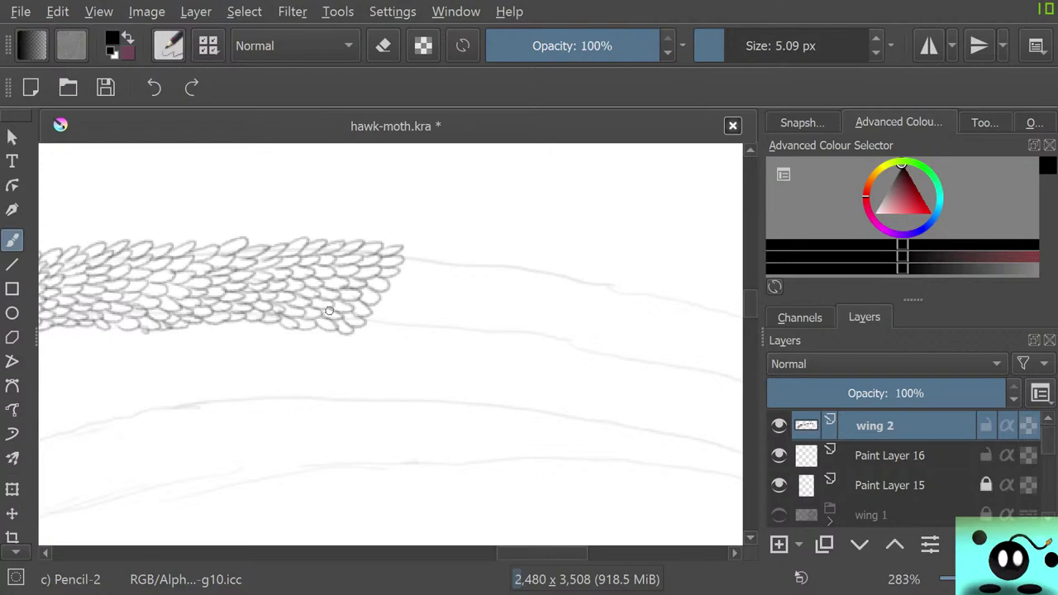
- Return to the wing base at 800% zoom and draw shading lines inside the first unshaded scales bordering the shaded patch
{"action": "left_click_drag", "start_coordinate": [542, 553], "coordinate": [466, 553]}
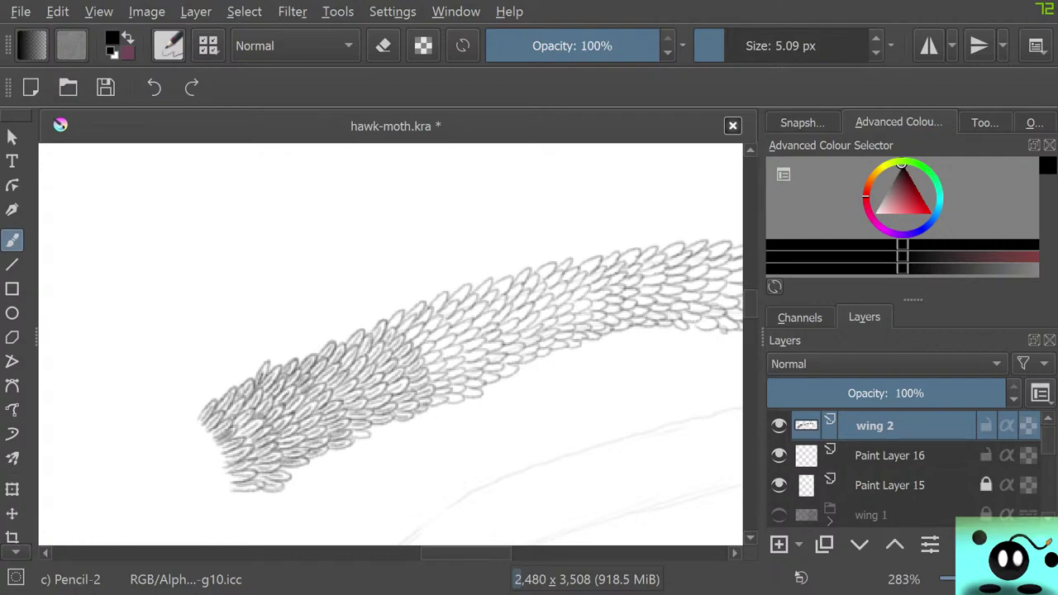
{"action": "scroll", "coordinate": [416, 454], "scroll_direction": "up", "scroll_amount": 3}
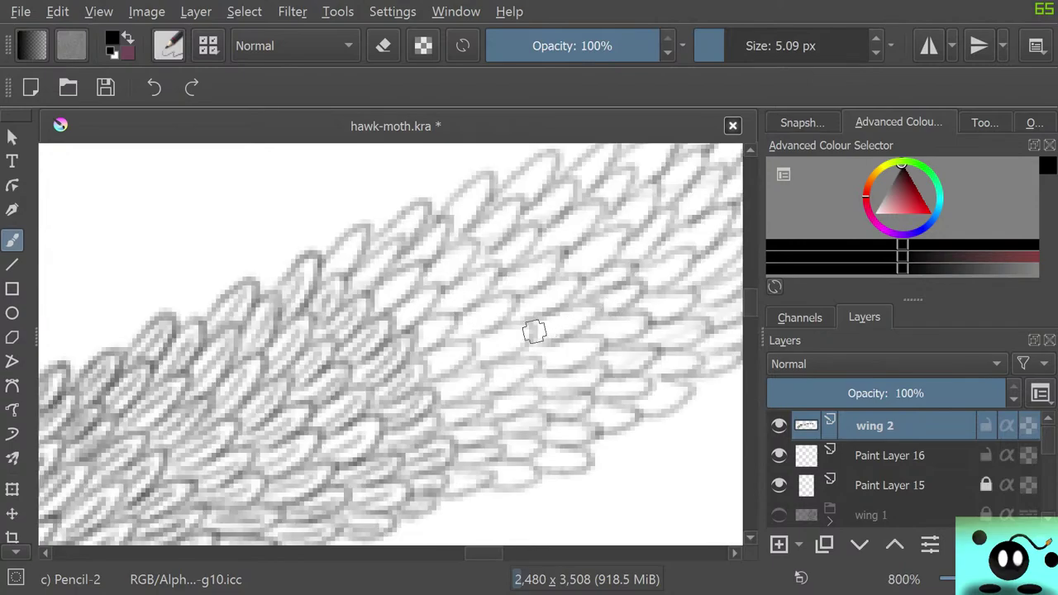
{"action": "scroll", "coordinate": [446, 371], "scroll_direction": "up", "scroll_amount": 1}
{"action": "scroll", "coordinate": [437, 371], "scroll_direction": "down", "scroll_amount": 1}
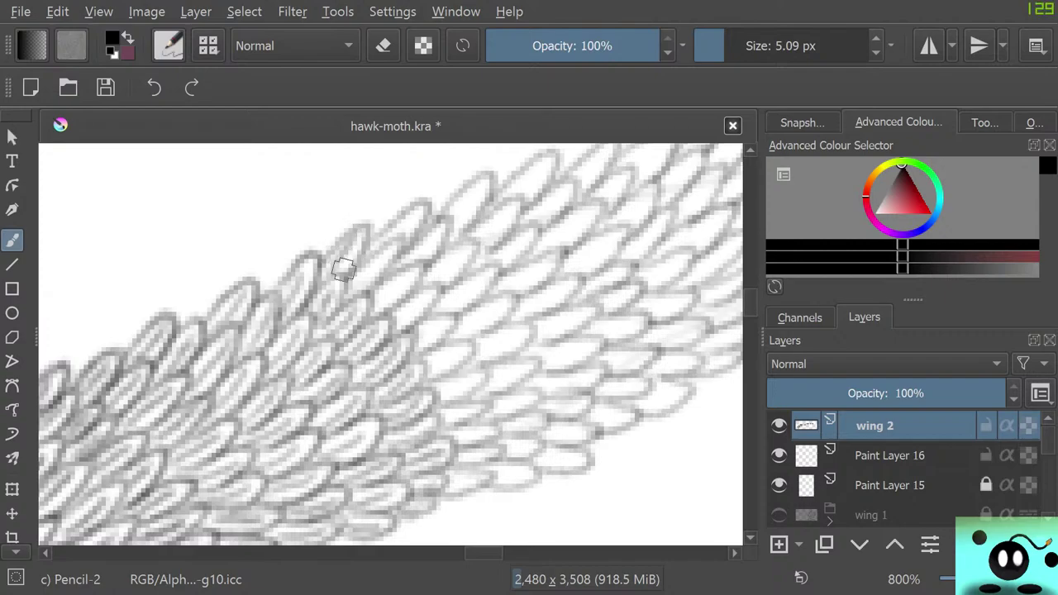
{"action": "mouse_move", "coordinate": [344, 269]}
{"action": "left_mouse_down"}
{"action": "mouse_move", "coordinate": [365, 240]}
{"action": "mouse_move", "coordinate": [326, 254]}
{"action": "mouse_move", "coordinate": [358, 257]}
{"action": "mouse_move", "coordinate": [364, 289]}
{"action": "mouse_move", "coordinate": [381, 245]}
{"action": "mouse_move", "coordinate": [366, 279]}
{"action": "mouse_move", "coordinate": [375, 304]}
{"action": "mouse_move", "coordinate": [406, 281]}
{"action": "mouse_move", "coordinate": [382, 309]}
{"action": "mouse_move", "coordinate": [410, 262]}
{"action": "mouse_move", "coordinate": [386, 274]}
{"action": "mouse_move", "coordinate": [411, 305]}
{"action": "mouse_move", "coordinate": [397, 320]}
{"action": "mouse_move", "coordinate": [414, 305]}
{"action": "mouse_move", "coordinate": [399, 331]}
{"action": "mouse_move", "coordinate": [441, 288]}
{"action": "mouse_move", "coordinate": [392, 325]}
{"action": "mouse_move", "coordinate": [417, 338]}
{"action": "mouse_move", "coordinate": [437, 328]}
{"action": "mouse_move", "coordinate": [420, 348]}
{"action": "mouse_move", "coordinate": [428, 321]}
{"action": "mouse_move", "coordinate": [416, 359]}
{"action": "mouse_move", "coordinate": [436, 367]}
{"action": "mouse_move", "coordinate": [448, 357]}
{"action": "mouse_move", "coordinate": [445, 372]}
{"action": "mouse_move", "coordinate": [430, 350]}
{"action": "mouse_move", "coordinate": [461, 345]}
{"action": "mouse_move", "coordinate": [444, 393]}
{"action": "mouse_move", "coordinate": [457, 386]}
{"action": "mouse_move", "coordinate": [459, 397]}
{"action": "mouse_move", "coordinate": [442, 385]}
{"action": "mouse_move", "coordinate": [439, 409]}
{"action": "mouse_move", "coordinate": [462, 411]}
{"action": "mouse_move", "coordinate": [443, 418]}
{"action": "mouse_move", "coordinate": [482, 411]}
{"action": "mouse_move", "coordinate": [439, 407]}
{"action": "mouse_move", "coordinate": [451, 424]}
{"action": "mouse_move", "coordinate": [432, 423]}
{"action": "mouse_move", "coordinate": [477, 436]}
{"action": "mouse_move", "coordinate": [457, 445]}
{"action": "mouse_move", "coordinate": [501, 430]}
{"action": "mouse_move", "coordinate": [454, 423]}
{"action": "mouse_move", "coordinate": [462, 457]}
{"action": "mouse_move", "coordinate": [479, 455]}
{"action": "mouse_move", "coordinate": [453, 467]}
{"action": "mouse_move", "coordinate": [496, 451]}
{"action": "mouse_move", "coordinate": [445, 459]}
{"action": "mouse_move", "coordinate": [463, 492]}
{"action": "mouse_move", "coordinate": [459, 466]}
{"action": "mouse_move", "coordinate": [520, 473]}
{"action": "mouse_move", "coordinate": [498, 480]}
{"action": "mouse_move", "coordinate": [535, 463]}
{"action": "mouse_move", "coordinate": [493, 426]}
{"action": "mouse_move", "coordinate": [505, 447]}
{"action": "mouse_move", "coordinate": [536, 443]}
{"action": "mouse_move", "coordinate": [520, 449]}
{"action": "mouse_move", "coordinate": [503, 405]}
{"action": "mouse_move", "coordinate": [505, 423]}
{"action": "mouse_move", "coordinate": [529, 425]}
{"action": "mouse_move", "coordinate": [488, 417]}
{"action": "mouse_move", "coordinate": [528, 402]}
{"action": "mouse_move", "coordinate": [487, 401]}
{"action": "mouse_move", "coordinate": [484, 343]}
{"action": "mouse_move", "coordinate": [490, 351]}
{"action": "mouse_move", "coordinate": [467, 314]}
{"action": "mouse_move", "coordinate": [489, 324]}
{"action": "mouse_move", "coordinate": [455, 300]}
{"action": "mouse_move", "coordinate": [491, 273]}
{"action": "mouse_move", "coordinate": [430, 265]}
{"action": "mouse_move", "coordinate": [455, 252]}
{"action": "mouse_move", "coordinate": [450, 264]}
{"action": "mouse_move", "coordinate": [418, 252]}
{"action": "mouse_move", "coordinate": [432, 239]}
{"action": "mouse_move", "coordinate": [417, 239]}
{"action": "mouse_move", "coordinate": [486, 178]}
{"action": "mouse_move", "coordinate": [461, 204]}
{"action": "mouse_move", "coordinate": [487, 241]}
{"action": "mouse_move", "coordinate": [470, 245]}
{"action": "mouse_move", "coordinate": [539, 169]}
{"action": "mouse_move", "coordinate": [533, 153]}
{"action": "mouse_move", "coordinate": [485, 224]}
{"action": "left_mouse_up"}
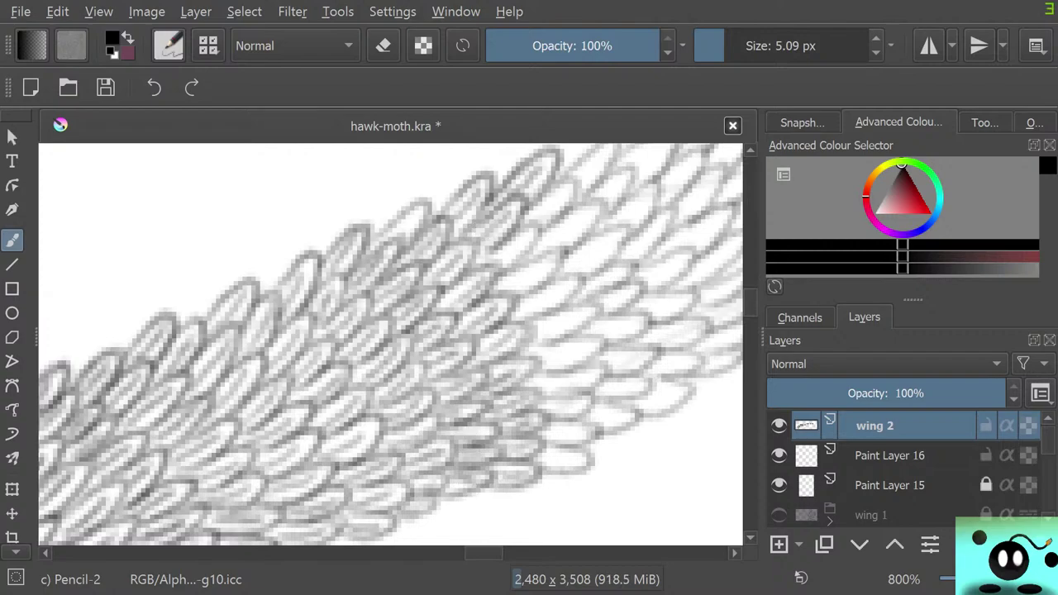
{"action": "left_click_drag", "start_coordinate": [483, 554], "coordinate": [486, 554]}
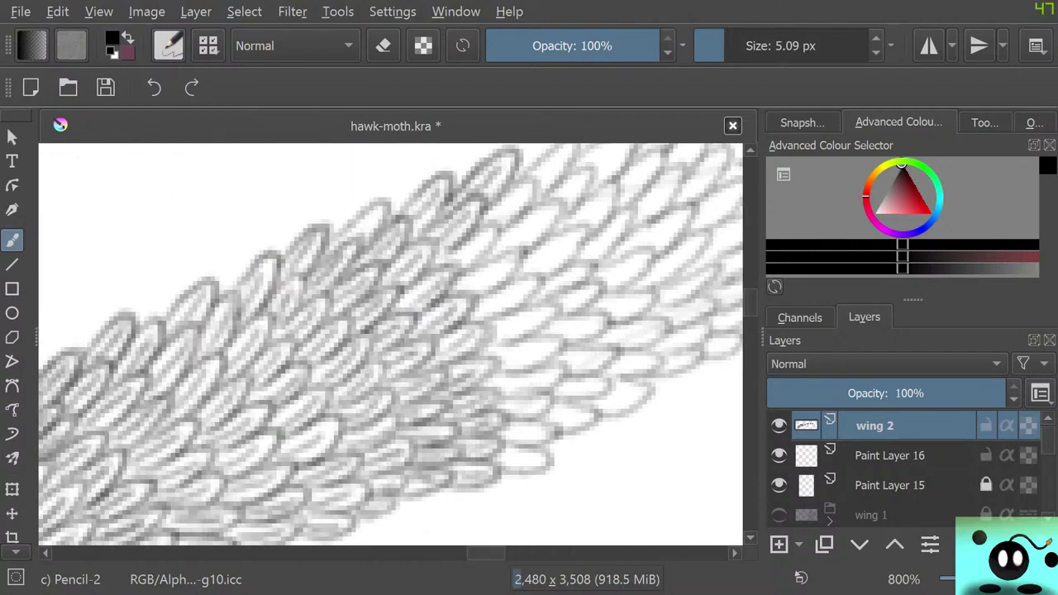
{"action": "mouse_move", "coordinate": [458, 257]}
{"action": "left_mouse_down"}
{"action": "mouse_move", "coordinate": [483, 240]}
{"action": "mouse_move", "coordinate": [461, 263]}
{"action": "mouse_move", "coordinate": [475, 263]}
{"action": "mouse_move", "coordinate": [459, 235]}
{"action": "mouse_move", "coordinate": [471, 229]}
{"action": "mouse_move", "coordinate": [441, 259]}
{"action": "mouse_move", "coordinate": [466, 286]}
{"action": "mouse_move", "coordinate": [498, 269]}
{"action": "mouse_move", "coordinate": [479, 294]}
{"action": "mouse_move", "coordinate": [491, 259]}
{"action": "mouse_move", "coordinate": [465, 291]}
{"action": "mouse_move", "coordinate": [487, 310]}
{"action": "mouse_move", "coordinate": [523, 290]}
{"action": "mouse_move", "coordinate": [499, 313]}
{"action": "mouse_move", "coordinate": [528, 278]}
{"action": "mouse_move", "coordinate": [477, 297]}
{"action": "mouse_move", "coordinate": [500, 330]}
{"action": "mouse_move", "coordinate": [516, 323]}
{"action": "mouse_move", "coordinate": [509, 337]}
{"action": "mouse_move", "coordinate": [527, 305]}
{"action": "mouse_move", "coordinate": [496, 330]}
{"action": "mouse_move", "coordinate": [500, 356]}
{"action": "mouse_move", "coordinate": [551, 348]}
{"action": "mouse_move", "coordinate": [509, 338]}
{"action": "mouse_move", "coordinate": [520, 386]}
{"action": "mouse_move", "coordinate": [505, 382]}
{"action": "mouse_move", "coordinate": [535, 375]}
{"action": "mouse_move", "coordinate": [499, 390]}
{"action": "mouse_move", "coordinate": [528, 395]}
{"action": "mouse_move", "coordinate": [529, 364]}
{"action": "mouse_move", "coordinate": [487, 398]}
{"action": "mouse_move", "coordinate": [504, 412]}
{"action": "mouse_move", "coordinate": [524, 407]}
{"action": "mouse_move", "coordinate": [502, 416]}
{"action": "mouse_move", "coordinate": [537, 417]}
{"action": "mouse_move", "coordinate": [516, 391]}
{"action": "mouse_move", "coordinate": [505, 433]}
{"action": "mouse_move", "coordinate": [532, 435]}
{"action": "mouse_move", "coordinate": [515, 445]}
{"action": "mouse_move", "coordinate": [527, 415]}
{"action": "mouse_move", "coordinate": [499, 458]}
{"action": "mouse_move", "coordinate": [538, 459]}
{"action": "mouse_move", "coordinate": [512, 469]}
{"action": "mouse_move", "coordinate": [546, 456]}
{"action": "mouse_move", "coordinate": [514, 436]}
{"action": "mouse_move", "coordinate": [563, 408]}
{"action": "mouse_move", "coordinate": [565, 425]}
{"action": "mouse_move", "coordinate": [571, 405]}
{"action": "mouse_move", "coordinate": [541, 385]}
{"action": "mouse_move", "coordinate": [599, 385]}
{"action": "mouse_move", "coordinate": [569, 394]}
{"action": "mouse_move", "coordinate": [608, 382]}
{"action": "mouse_move", "coordinate": [559, 363]}
{"action": "mouse_move", "coordinate": [616, 358]}
{"action": "mouse_move", "coordinate": [558, 343]}
{"action": "mouse_move", "coordinate": [535, 320]}
{"action": "mouse_move", "coordinate": [558, 331]}
{"action": "mouse_move", "coordinate": [589, 316]}
{"action": "mouse_move", "coordinate": [554, 299]}
{"action": "left_mouse_up"}
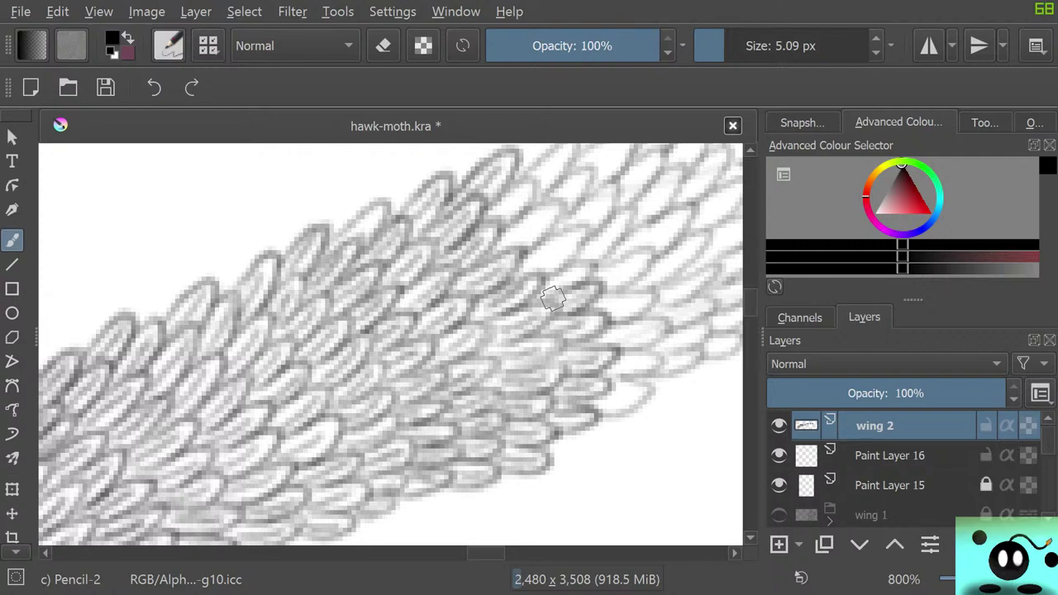
{"action": "mouse_move", "coordinate": [553, 299]}
{"action": "left_mouse_down"}
{"action": "mouse_move", "coordinate": [564, 246]}
{"action": "mouse_move", "coordinate": [539, 260]}
{"action": "mouse_move", "coordinate": [555, 251]}
{"action": "mouse_move", "coordinate": [545, 277]}
{"action": "mouse_move", "coordinate": [563, 229]}
{"action": "mouse_move", "coordinate": [514, 246]}
{"action": "mouse_move", "coordinate": [512, 235]}
{"action": "mouse_move", "coordinate": [507, 246]}
{"action": "mouse_move", "coordinate": [561, 209]}
{"action": "mouse_move", "coordinate": [488, 245]}
{"action": "mouse_move", "coordinate": [518, 190]}
{"action": "mouse_move", "coordinate": [502, 229]}
{"action": "mouse_move", "coordinate": [466, 153]}
{"action": "mouse_move", "coordinate": [484, 210]}
{"action": "mouse_move", "coordinate": [584, 278]}
{"action": "mouse_move", "coordinate": [556, 249]}
{"action": "mouse_move", "coordinate": [567, 241]}
{"action": "mouse_move", "coordinate": [551, 235]}
{"action": "mouse_move", "coordinate": [530, 253]}
{"action": "mouse_move", "coordinate": [574, 225]}
{"action": "mouse_move", "coordinate": [538, 283]}
{"action": "mouse_move", "coordinate": [492, 300]}
{"action": "mouse_move", "coordinate": [557, 277]}
{"action": "mouse_move", "coordinate": [549, 291]}
{"action": "mouse_move", "coordinate": [577, 269]}
{"action": "mouse_move", "coordinate": [576, 281]}
{"action": "mouse_move", "coordinate": [564, 262]}
{"action": "mouse_move", "coordinate": [537, 273]}
{"action": "left_mouse_up"}
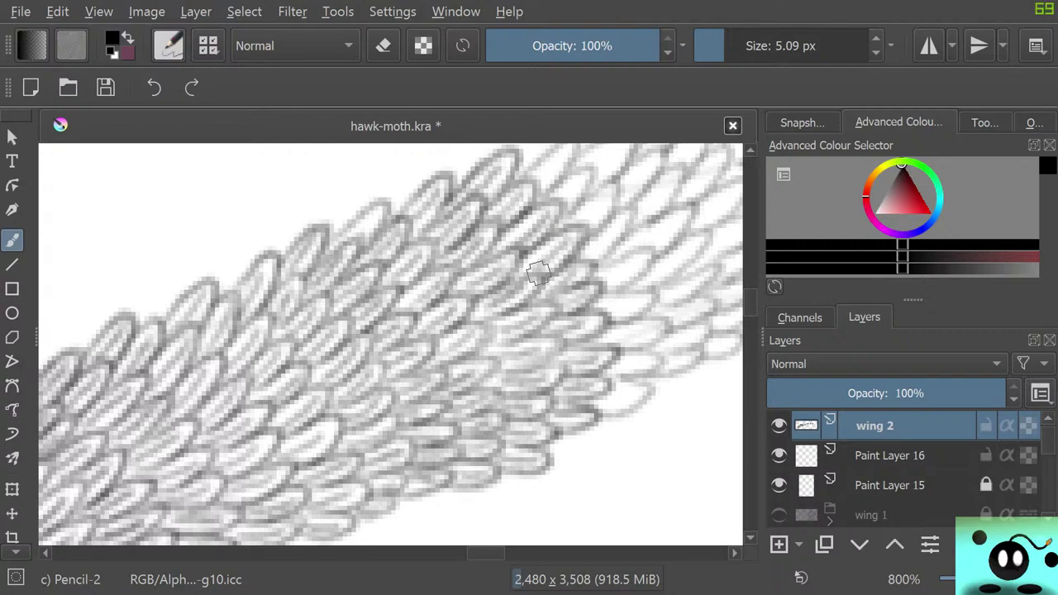
{"action": "left_click_drag", "start_coordinate": [749, 304], "coordinate": [750, 302]}
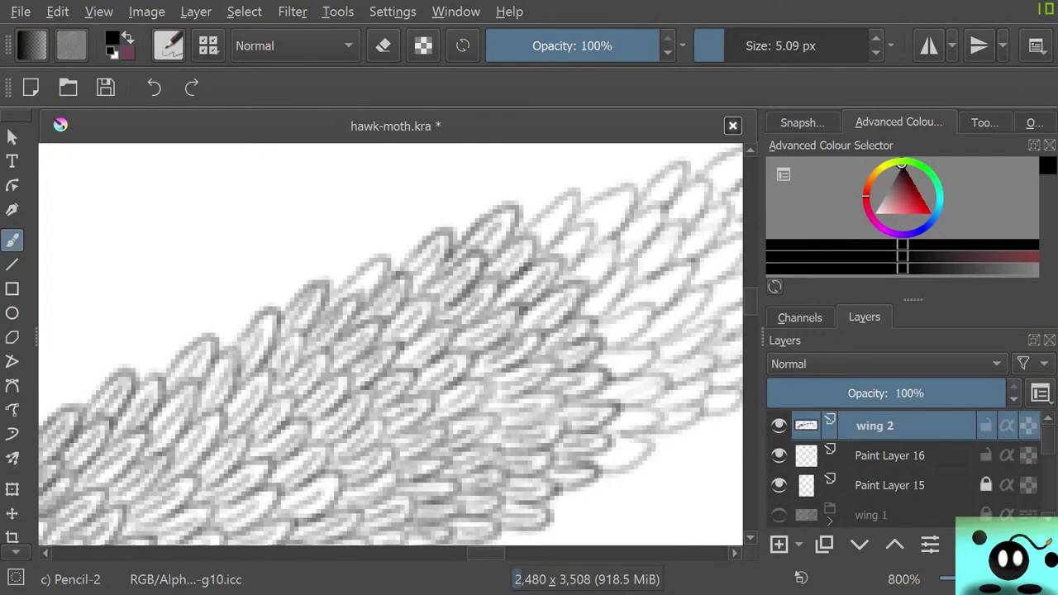
- Shade the next rows of outlined scales outward along the band, from its upper edge down to its lower edge
{"action": "left_click_drag", "start_coordinate": [486, 553], "coordinate": [495, 553]}
{"action": "mouse_move", "coordinate": [372, 235]}
{"action": "left_mouse_down"}
{"action": "mouse_move", "coordinate": [399, 196]}
{"action": "mouse_move", "coordinate": [365, 210]}
{"action": "mouse_move", "coordinate": [342, 240]}
{"action": "mouse_move", "coordinate": [379, 255]}
{"action": "mouse_move", "coordinate": [412, 241]}
{"action": "mouse_move", "coordinate": [364, 254]}
{"action": "mouse_move", "coordinate": [402, 276]}
{"action": "mouse_move", "coordinate": [427, 274]}
{"action": "mouse_move", "coordinate": [395, 272]}
{"action": "mouse_move", "coordinate": [410, 309]}
{"action": "mouse_move", "coordinate": [440, 279]}
{"action": "mouse_move", "coordinate": [411, 314]}
{"action": "mouse_move", "coordinate": [445, 288]}
{"action": "mouse_move", "coordinate": [423, 276]}
{"action": "mouse_move", "coordinate": [427, 330]}
{"action": "mouse_move", "coordinate": [446, 316]}
{"action": "mouse_move", "coordinate": [429, 337]}
{"action": "mouse_move", "coordinate": [465, 306]}
{"action": "mouse_move", "coordinate": [409, 340]}
{"action": "mouse_move", "coordinate": [427, 362]}
{"action": "mouse_move", "coordinate": [461, 359]}
{"action": "mouse_move", "coordinate": [434, 370]}
{"action": "mouse_move", "coordinate": [471, 354]}
{"action": "mouse_move", "coordinate": [416, 365]}
{"action": "mouse_move", "coordinate": [433, 387]}
{"action": "mouse_move", "coordinate": [472, 389]}
{"action": "mouse_move", "coordinate": [440, 403]}
{"action": "mouse_move", "coordinate": [473, 395]}
{"action": "mouse_move", "coordinate": [440, 370]}
{"action": "left_mouse_up"}
{"action": "mouse_move", "coordinate": [438, 419]}
{"action": "left_mouse_down"}
{"action": "mouse_move", "coordinate": [415, 439]}
{"action": "mouse_move", "coordinate": [435, 450]}
{"action": "mouse_move", "coordinate": [424, 469]}
{"action": "mouse_move", "coordinate": [414, 435]}
{"action": "left_mouse_up"}
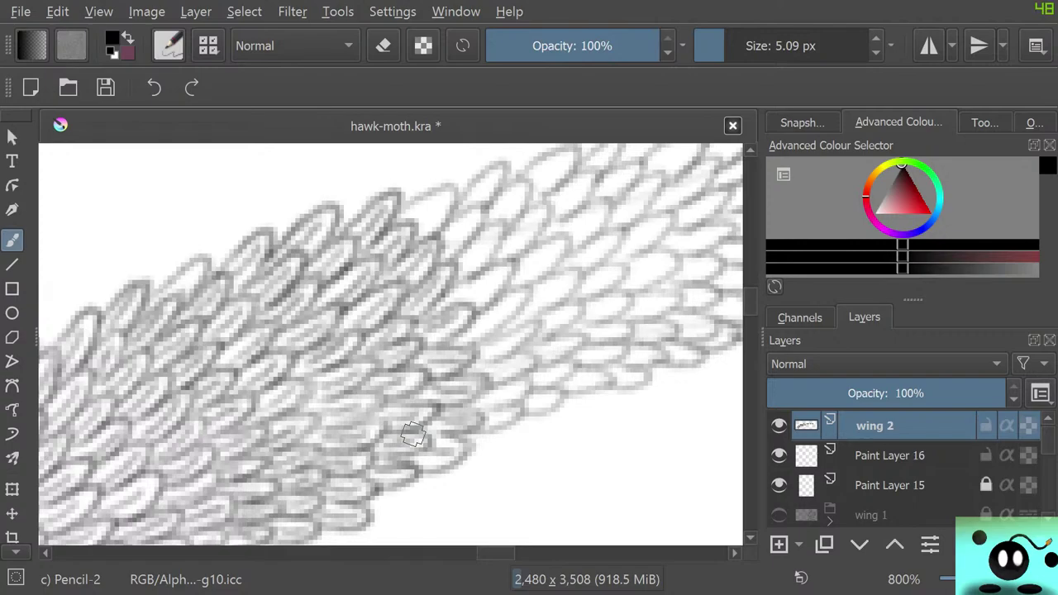
{"action": "mouse_move", "coordinate": [427, 215]}
{"action": "left_mouse_down"}
{"action": "mouse_move", "coordinate": [457, 180]}
{"action": "mouse_move", "coordinate": [412, 212]}
{"action": "left_mouse_up"}
{"action": "mouse_move", "coordinate": [449, 245]}
{"action": "left_mouse_down"}
{"action": "mouse_move", "coordinate": [484, 215]}
{"action": "mouse_move", "coordinate": [436, 241]}
{"action": "mouse_move", "coordinate": [473, 256]}
{"action": "mouse_move", "coordinate": [462, 264]}
{"action": "mouse_move", "coordinate": [492, 234]}
{"action": "mouse_move", "coordinate": [465, 275]}
{"action": "mouse_move", "coordinate": [490, 226]}
{"action": "mouse_move", "coordinate": [450, 285]}
{"action": "mouse_move", "coordinate": [462, 297]}
{"action": "mouse_move", "coordinate": [497, 276]}
{"action": "mouse_move", "coordinate": [467, 298]}
{"action": "mouse_move", "coordinate": [510, 275]}
{"action": "mouse_move", "coordinate": [459, 286]}
{"action": "mouse_move", "coordinate": [490, 311]}
{"action": "mouse_move", "coordinate": [467, 336]}
{"action": "mouse_move", "coordinate": [503, 312]}
{"action": "mouse_move", "coordinate": [470, 347]}
{"action": "mouse_move", "coordinate": [526, 290]}
{"action": "mouse_move", "coordinate": [474, 334]}
{"action": "mouse_move", "coordinate": [485, 353]}
{"action": "mouse_move", "coordinate": [505, 338]}
{"action": "mouse_move", "coordinate": [490, 359]}
{"action": "mouse_move", "coordinate": [532, 320]}
{"action": "mouse_move", "coordinate": [479, 349]}
{"action": "mouse_move", "coordinate": [474, 364]}
{"action": "mouse_move", "coordinate": [491, 346]}
{"action": "mouse_move", "coordinate": [496, 363]}
{"action": "mouse_move", "coordinate": [482, 369]}
{"action": "mouse_move", "coordinate": [500, 369]}
{"action": "mouse_move", "coordinate": [492, 379]}
{"action": "mouse_move", "coordinate": [510, 353]}
{"action": "mouse_move", "coordinate": [490, 400]}
{"action": "mouse_move", "coordinate": [508, 391]}
{"action": "mouse_move", "coordinate": [485, 401]}
{"action": "mouse_move", "coordinate": [525, 391]}
{"action": "mouse_move", "coordinate": [477, 388]}
{"action": "left_mouse_up"}
{"action": "mouse_move", "coordinate": [460, 392]}
{"action": "left_mouse_down"}
{"action": "mouse_move", "coordinate": [468, 381]}
{"action": "mouse_move", "coordinate": [428, 423]}
{"action": "left_mouse_up"}
{"action": "mouse_move", "coordinate": [490, 411]}
{"action": "left_mouse_down"}
{"action": "mouse_move", "coordinate": [475, 390]}
{"action": "mouse_move", "coordinate": [549, 398]}
{"action": "mouse_move", "coordinate": [529, 410]}
{"action": "mouse_move", "coordinate": [547, 387]}
{"action": "mouse_move", "coordinate": [537, 377]}
{"action": "mouse_move", "coordinate": [571, 360]}
{"action": "mouse_move", "coordinate": [542, 328]}
{"action": "mouse_move", "coordinate": [541, 350]}
{"action": "mouse_move", "coordinate": [552, 342]}
{"action": "mouse_move", "coordinate": [545, 365]}
{"action": "mouse_move", "coordinate": [553, 334]}
{"action": "mouse_move", "coordinate": [532, 326]}
{"action": "mouse_move", "coordinate": [543, 338]}
{"action": "mouse_move", "coordinate": [531, 293]}
{"action": "mouse_move", "coordinate": [544, 325]}
{"action": "mouse_move", "coordinate": [562, 316]}
{"action": "mouse_move", "coordinate": [558, 329]}
{"action": "mouse_move", "coordinate": [530, 305]}
{"action": "mouse_move", "coordinate": [524, 320]}
{"action": "mouse_move", "coordinate": [567, 277]}
{"action": "mouse_move", "coordinate": [533, 316]}
{"action": "mouse_move", "coordinate": [574, 283]}
{"action": "mouse_move", "coordinate": [522, 295]}
{"action": "mouse_move", "coordinate": [520, 257]}
{"action": "mouse_move", "coordinate": [538, 212]}
{"action": "left_mouse_up"}
{"action": "mouse_move", "coordinate": [529, 249]}
{"action": "left_mouse_down"}
{"action": "mouse_move", "coordinate": [496, 233]}
{"action": "mouse_move", "coordinate": [484, 187]}
{"action": "mouse_move", "coordinate": [496, 219]}
{"action": "mouse_move", "coordinate": [532, 178]}
{"action": "mouse_move", "coordinate": [479, 205]}
{"action": "mouse_move", "coordinate": [499, 172]}
{"action": "mouse_move", "coordinate": [479, 191]}
{"action": "mouse_move", "coordinate": [491, 196]}
{"action": "mouse_move", "coordinate": [453, 205]}
{"action": "left_mouse_up"}
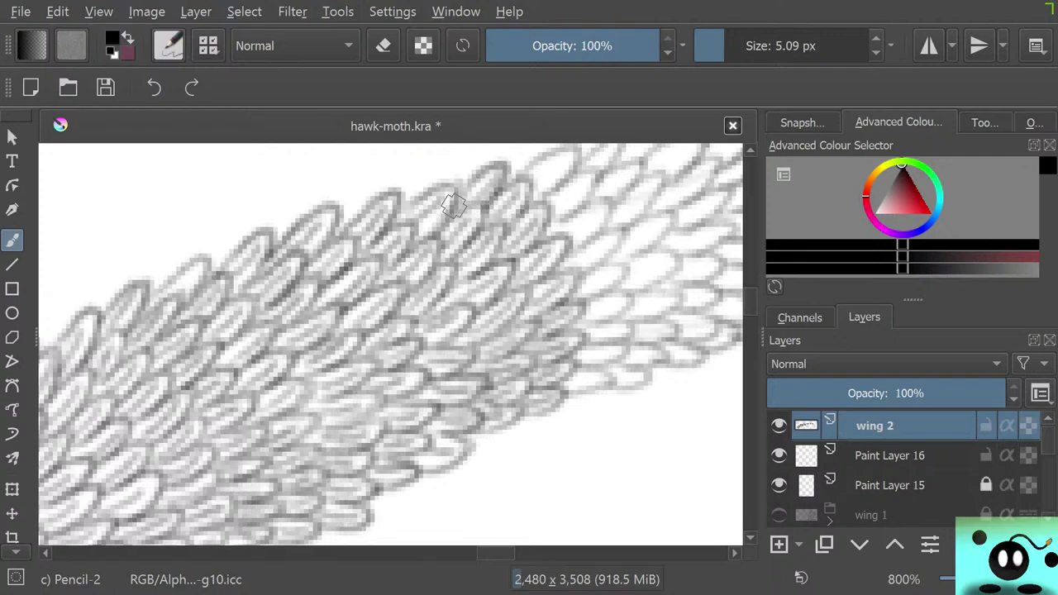
- Draw shading lines in the adjoining column of blank scales and fill the small scales along the band's lower edge
{"action": "scroll", "coordinate": [390, 344], "scroll_direction": "up", "scroll_amount": 6}
{"action": "scroll", "coordinate": [390, 344], "scroll_direction": "down", "scroll_amount": 3}
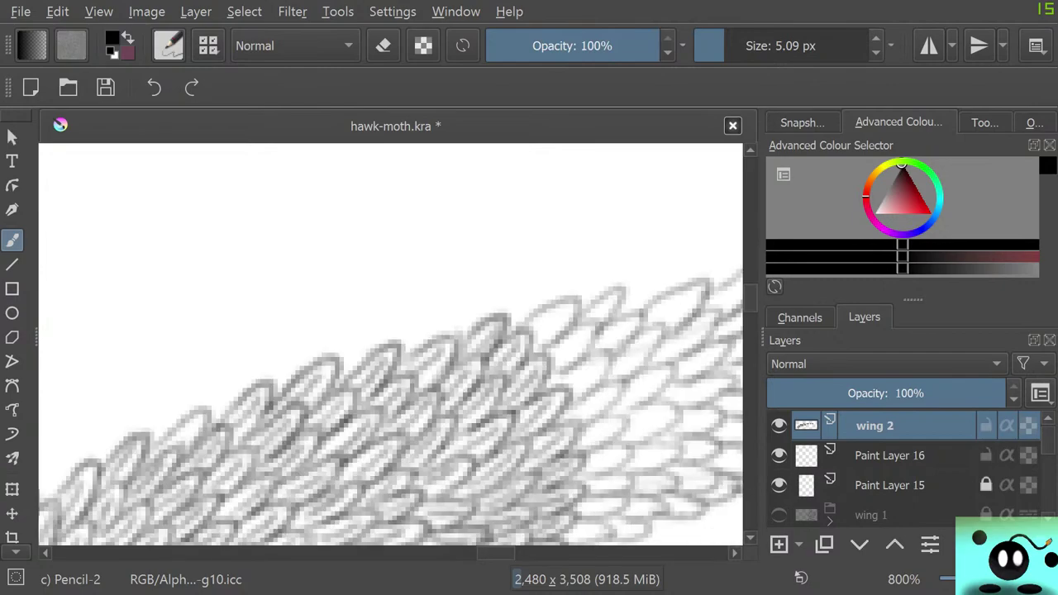
{"action": "left_click_drag", "start_coordinate": [494, 554], "coordinate": [512, 554]}
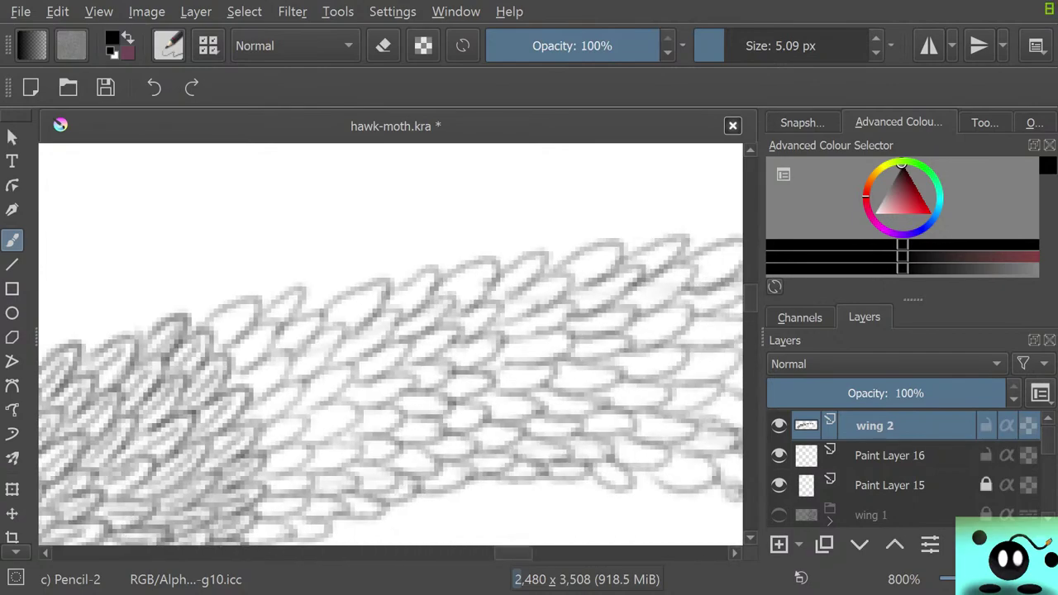
{"action": "scroll", "coordinate": [390, 344], "scroll_direction": "down", "scroll_amount": 2}
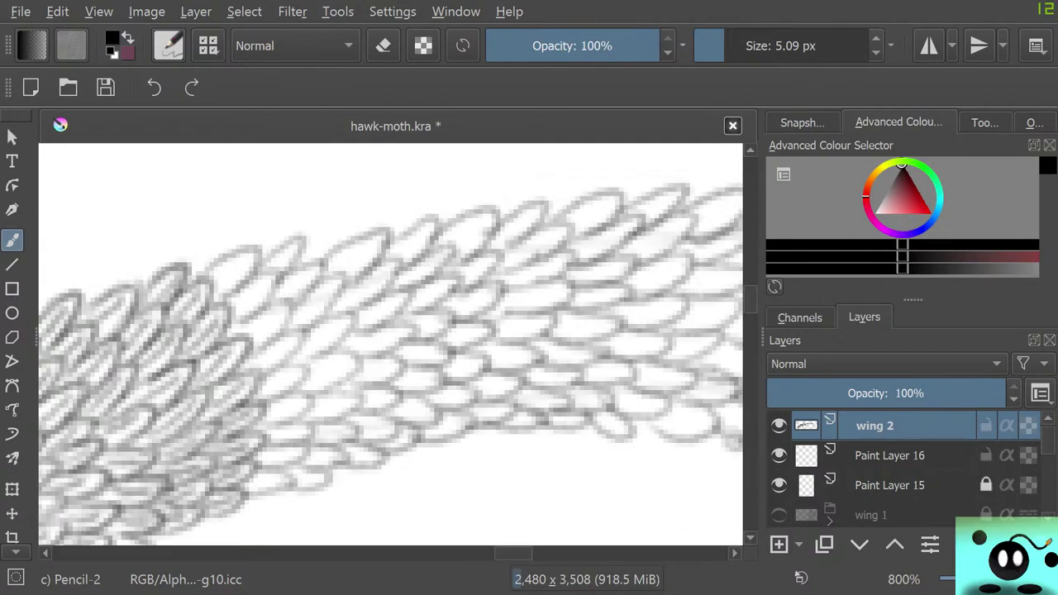
{"action": "mouse_move", "coordinate": [243, 261]}
{"action": "left_mouse_down"}
{"action": "mouse_move", "coordinate": [216, 280]}
{"action": "mouse_move", "coordinate": [262, 246]}
{"action": "mouse_move", "coordinate": [228, 289]}
{"action": "mouse_move", "coordinate": [283, 274]}
{"action": "left_mouse_up"}
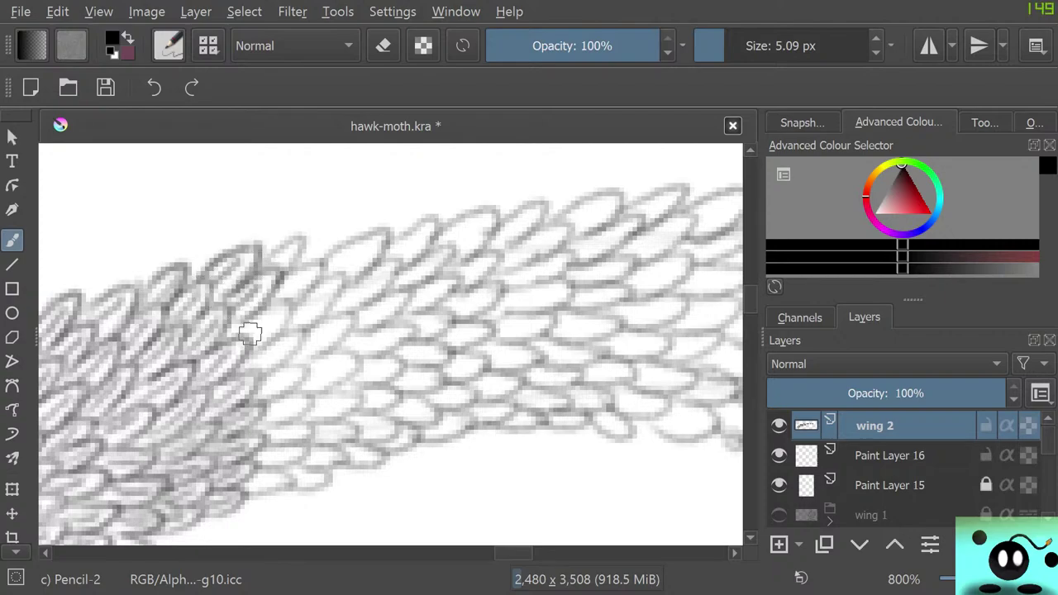
{"action": "mouse_move", "coordinate": [246, 334]}
{"action": "left_mouse_down"}
{"action": "mouse_move", "coordinate": [283, 327]}
{"action": "mouse_move", "coordinate": [238, 332]}
{"action": "mouse_move", "coordinate": [246, 321]}
{"action": "mouse_move", "coordinate": [230, 339]}
{"action": "mouse_move", "coordinate": [262, 345]}
{"action": "left_mouse_up"}
{"action": "mouse_move", "coordinate": [264, 390]}
{"action": "left_mouse_down"}
{"action": "mouse_move", "coordinate": [301, 365]}
{"action": "mouse_move", "coordinate": [262, 374]}
{"action": "mouse_move", "coordinate": [279, 401]}
{"action": "left_mouse_up"}
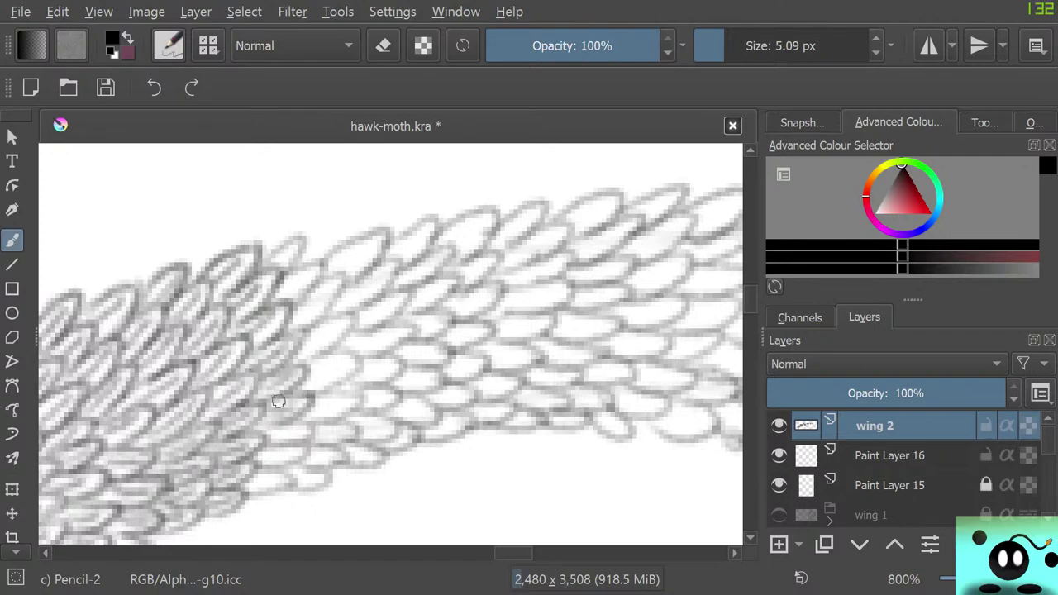
{"action": "mouse_move", "coordinate": [266, 439]}
{"action": "left_mouse_down"}
{"action": "mouse_move", "coordinate": [304, 423]}
{"action": "mouse_move", "coordinate": [258, 442]}
{"action": "mouse_move", "coordinate": [266, 453]}
{"action": "mouse_move", "coordinate": [291, 452]}
{"action": "mouse_move", "coordinate": [246, 465]}
{"action": "mouse_move", "coordinate": [267, 467]}
{"action": "mouse_move", "coordinate": [276, 438]}
{"action": "left_mouse_up"}
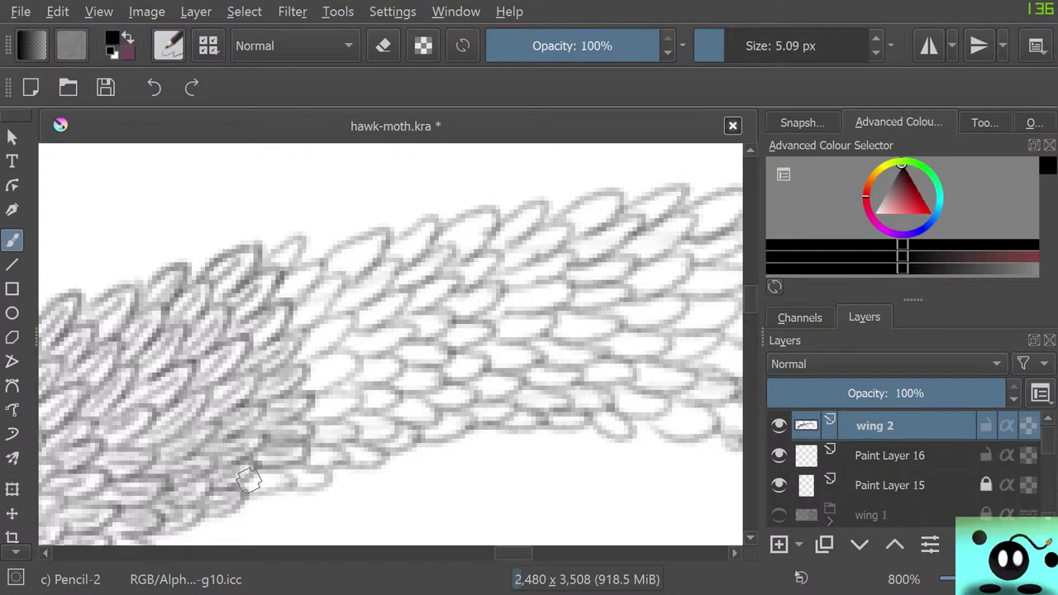
{"action": "mouse_move", "coordinate": [248, 480]}
{"action": "left_mouse_down"}
{"action": "mouse_move", "coordinate": [276, 480]}
{"action": "mouse_move", "coordinate": [252, 483]}
{"action": "mouse_move", "coordinate": [264, 491]}
{"action": "mouse_move", "coordinate": [246, 468]}
{"action": "mouse_move", "coordinate": [310, 480]}
{"action": "mouse_move", "coordinate": [312, 454]}
{"action": "mouse_move", "coordinate": [327, 458]}
{"action": "mouse_move", "coordinate": [315, 430]}
{"action": "mouse_move", "coordinate": [338, 429]}
{"action": "mouse_move", "coordinate": [307, 403]}
{"action": "mouse_move", "coordinate": [343, 398]}
{"action": "mouse_move", "coordinate": [310, 415]}
{"action": "left_mouse_up"}
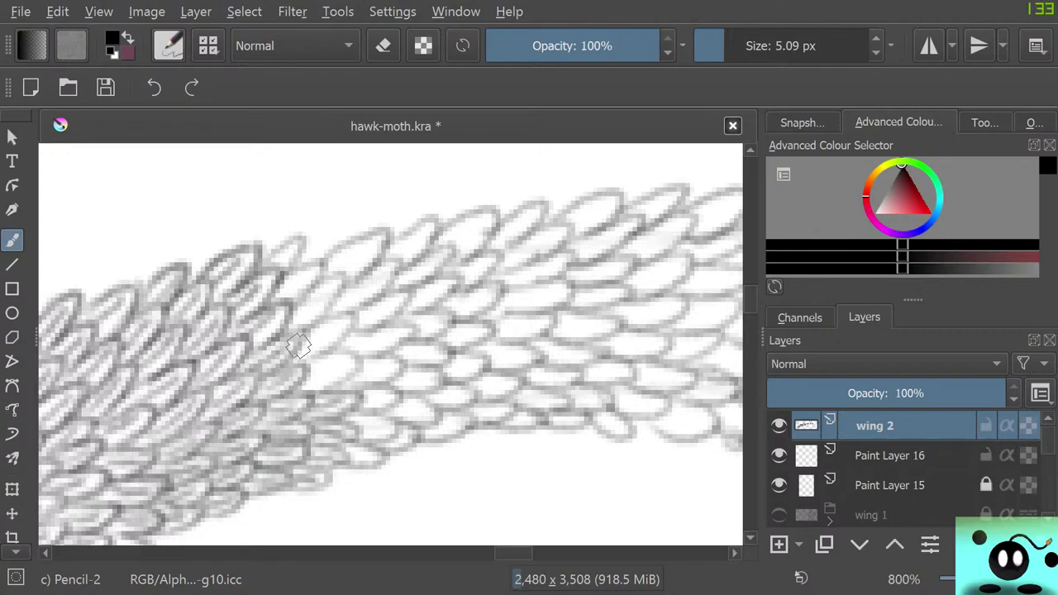
- Shade further scale rows across the middle of the band and add a small filler scale in the upper-edge gap
{"action": "mouse_move", "coordinate": [303, 377]}
{"action": "left_mouse_down"}
{"action": "mouse_move", "coordinate": [355, 358]}
{"action": "mouse_move", "coordinate": [297, 363]}
{"action": "mouse_move", "coordinate": [328, 330]}
{"action": "mouse_move", "coordinate": [312, 359]}
{"action": "mouse_move", "coordinate": [324, 320]}
{"action": "mouse_move", "coordinate": [301, 312]}
{"action": "mouse_move", "coordinate": [335, 297]}
{"action": "mouse_move", "coordinate": [290, 310]}
{"action": "mouse_move", "coordinate": [288, 278]}
{"action": "mouse_move", "coordinate": [278, 296]}
{"action": "mouse_move", "coordinate": [295, 271]}
{"action": "mouse_move", "coordinate": [310, 282]}
{"action": "mouse_move", "coordinate": [269, 287]}
{"action": "mouse_move", "coordinate": [277, 260]}
{"action": "mouse_move", "coordinate": [271, 269]}
{"action": "mouse_move", "coordinate": [296, 254]}
{"action": "mouse_move", "coordinate": [257, 268]}
{"action": "left_mouse_up"}
{"action": "mouse_move", "coordinate": [361, 252]}
{"action": "left_mouse_down"}
{"action": "mouse_move", "coordinate": [323, 267]}
{"action": "mouse_move", "coordinate": [320, 287]}
{"action": "mouse_move", "coordinate": [359, 296]}
{"action": "mouse_move", "coordinate": [360, 308]}
{"action": "mouse_move", "coordinate": [352, 285]}
{"action": "mouse_move", "coordinate": [336, 320]}
{"action": "mouse_move", "coordinate": [391, 302]}
{"action": "mouse_move", "coordinate": [367, 320]}
{"action": "mouse_move", "coordinate": [379, 321]}
{"action": "mouse_move", "coordinate": [366, 302]}
{"action": "mouse_move", "coordinate": [370, 328]}
{"action": "left_mouse_up"}
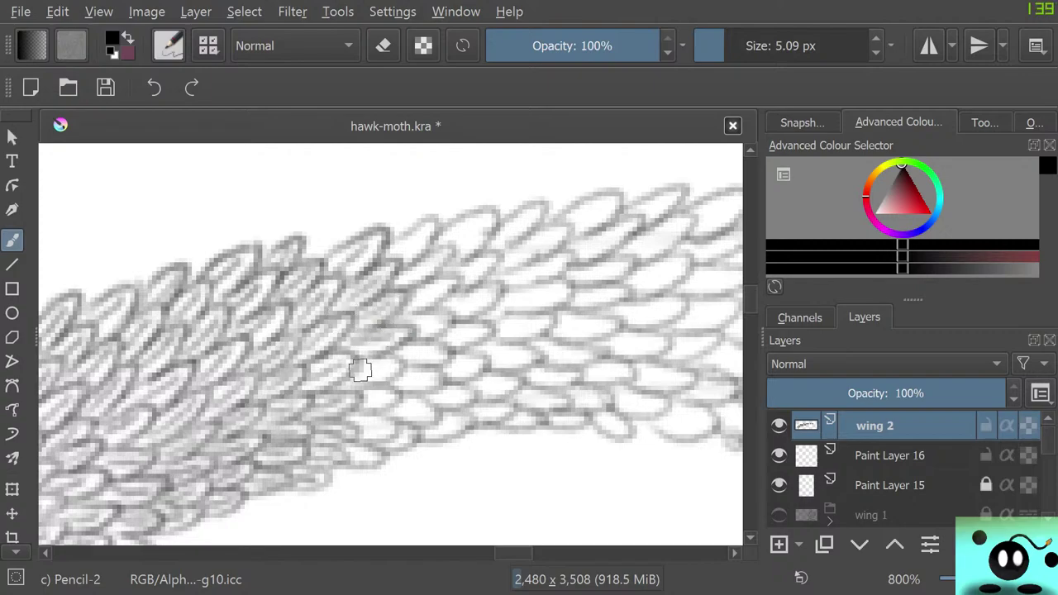
{"action": "mouse_move", "coordinate": [360, 370]}
{"action": "left_mouse_down"}
{"action": "mouse_move", "coordinate": [398, 371]}
{"action": "mouse_move", "coordinate": [357, 362]}
{"action": "mouse_move", "coordinate": [362, 392]}
{"action": "mouse_move", "coordinate": [388, 399]}
{"action": "mouse_move", "coordinate": [344, 407]}
{"action": "mouse_move", "coordinate": [386, 427]}
{"action": "left_mouse_up"}
{"action": "mouse_move", "coordinate": [324, 254]}
{"action": "left_mouse_down"}
{"action": "mouse_move", "coordinate": [327, 233]}
{"action": "mouse_move", "coordinate": [306, 248]}
{"action": "mouse_move", "coordinate": [319, 252]}
{"action": "mouse_move", "coordinate": [310, 257]}
{"action": "mouse_move", "coordinate": [344, 232]}
{"action": "left_mouse_up"}
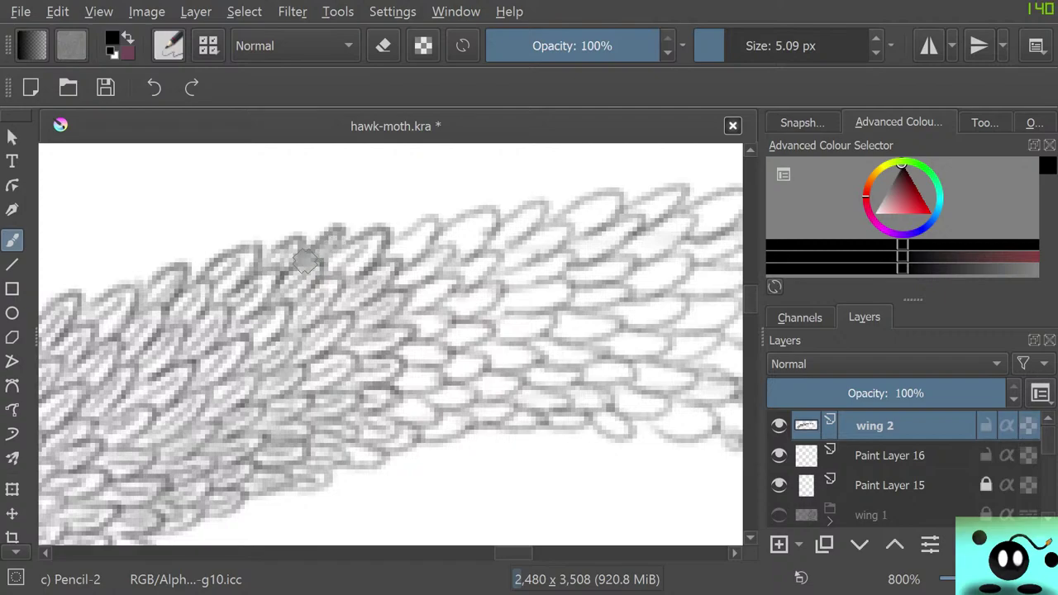
{"action": "mouse_move", "coordinate": [390, 250]}
{"action": "left_mouse_down"}
{"action": "mouse_move", "coordinate": [428, 217]}
{"action": "mouse_move", "coordinate": [385, 283]}
{"action": "mouse_move", "coordinate": [433, 260]}
{"action": "mouse_move", "coordinate": [405, 276]}
{"action": "mouse_move", "coordinate": [420, 283]}
{"action": "mouse_move", "coordinate": [442, 246]}
{"action": "mouse_move", "coordinate": [405, 278]}
{"action": "mouse_move", "coordinate": [414, 301]}
{"action": "mouse_move", "coordinate": [442, 286]}
{"action": "mouse_move", "coordinate": [422, 305]}
{"action": "mouse_move", "coordinate": [443, 279]}
{"action": "mouse_move", "coordinate": [411, 292]}
{"action": "mouse_move", "coordinate": [423, 323]}
{"action": "mouse_move", "coordinate": [409, 319]}
{"action": "mouse_move", "coordinate": [441, 322]}
{"action": "mouse_move", "coordinate": [417, 328]}
{"action": "mouse_move", "coordinate": [436, 334]}
{"action": "mouse_move", "coordinate": [403, 315]}
{"action": "mouse_move", "coordinate": [402, 344]}
{"action": "mouse_move", "coordinate": [432, 333]}
{"action": "mouse_move", "coordinate": [401, 335]}
{"action": "mouse_move", "coordinate": [405, 356]}
{"action": "mouse_move", "coordinate": [427, 352]}
{"action": "mouse_move", "coordinate": [419, 364]}
{"action": "mouse_move", "coordinate": [447, 353]}
{"action": "mouse_move", "coordinate": [398, 360]}
{"action": "mouse_move", "coordinate": [399, 379]}
{"action": "mouse_move", "coordinate": [416, 383]}
{"action": "mouse_move", "coordinate": [406, 391]}
{"action": "mouse_move", "coordinate": [401, 368]}
{"action": "mouse_move", "coordinate": [409, 391]}
{"action": "mouse_move", "coordinate": [378, 387]}
{"action": "mouse_move", "coordinate": [414, 400]}
{"action": "mouse_move", "coordinate": [403, 408]}
{"action": "mouse_move", "coordinate": [422, 412]}
{"action": "mouse_move", "coordinate": [398, 416]}
{"action": "mouse_move", "coordinate": [420, 422]}
{"action": "mouse_move", "coordinate": [383, 400]}
{"action": "mouse_move", "coordinate": [409, 415]}
{"action": "mouse_move", "coordinate": [439, 395]}
{"action": "mouse_move", "coordinate": [475, 396]}
{"action": "mouse_move", "coordinate": [430, 377]}
{"action": "mouse_move", "coordinate": [486, 362]}
{"action": "mouse_move", "coordinate": [440, 349]}
{"action": "mouse_move", "coordinate": [449, 335]}
{"action": "mouse_move", "coordinate": [463, 338]}
{"action": "mouse_move", "coordinate": [459, 347]}
{"action": "mouse_move", "coordinate": [431, 291]}
{"action": "mouse_move", "coordinate": [450, 308]}
{"action": "mouse_move", "coordinate": [481, 299]}
{"action": "mouse_move", "coordinate": [456, 316]}
{"action": "mouse_move", "coordinate": [490, 301]}
{"action": "mouse_move", "coordinate": [454, 295]}
{"action": "mouse_move", "coordinate": [448, 275]}
{"action": "mouse_move", "coordinate": [463, 273]}
{"action": "mouse_move", "coordinate": [455, 234]}
{"action": "mouse_move", "coordinate": [481, 212]}
{"action": "mouse_move", "coordinate": [427, 251]}
{"action": "left_mouse_up"}
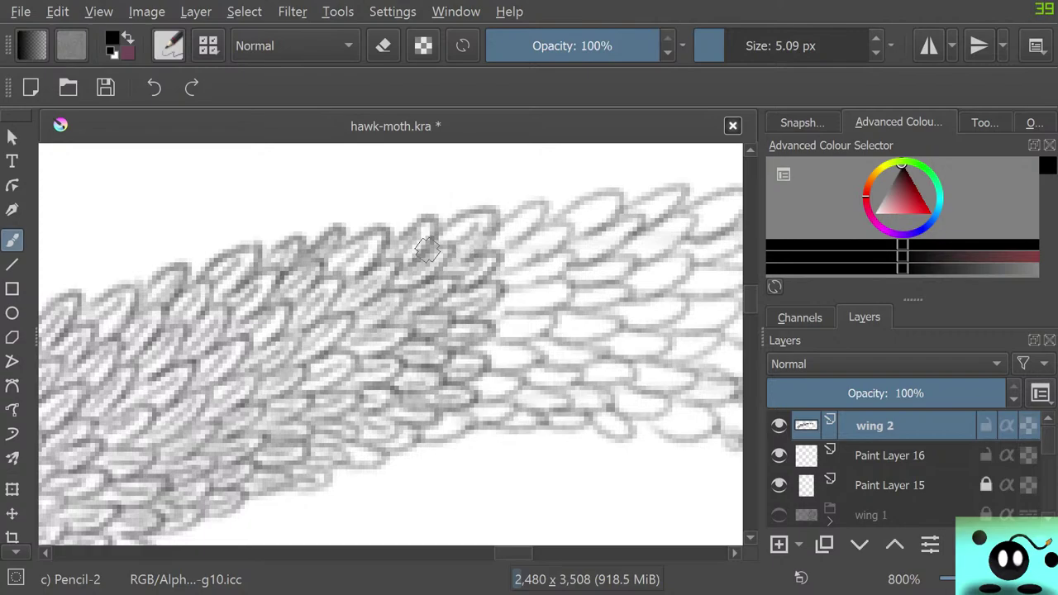
- Draw pencil shading lines in the next columns of blank scales outward along the band, from upper to lower edge
{"action": "left_click_drag", "start_coordinate": [503, 553], "coordinate": [512, 553]}
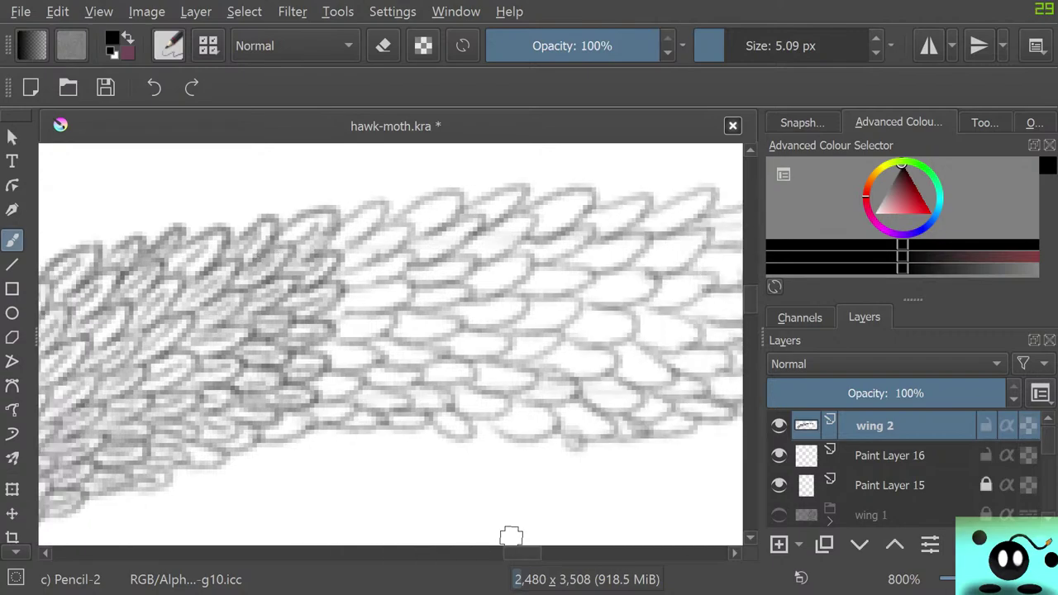
{"action": "mouse_move", "coordinate": [337, 240]}
{"action": "left_mouse_down"}
{"action": "mouse_move", "coordinate": [364, 238]}
{"action": "mouse_move", "coordinate": [336, 229]}
{"action": "mouse_move", "coordinate": [349, 219]}
{"action": "mouse_move", "coordinate": [331, 258]}
{"action": "mouse_move", "coordinate": [378, 243]}
{"action": "mouse_move", "coordinate": [365, 261]}
{"action": "mouse_move", "coordinate": [361, 236]}
{"action": "mouse_move", "coordinate": [352, 273]}
{"action": "mouse_move", "coordinate": [366, 265]}
{"action": "mouse_move", "coordinate": [338, 272]}
{"action": "mouse_move", "coordinate": [348, 278]}
{"action": "mouse_move", "coordinate": [400, 270]}
{"action": "mouse_move", "coordinate": [351, 268]}
{"action": "mouse_move", "coordinate": [370, 308]}
{"action": "mouse_move", "coordinate": [347, 300]}
{"action": "mouse_move", "coordinate": [398, 292]}
{"action": "mouse_move", "coordinate": [353, 308]}
{"action": "mouse_move", "coordinate": [400, 301]}
{"action": "mouse_move", "coordinate": [351, 291]}
{"action": "mouse_move", "coordinate": [346, 307]}
{"action": "mouse_move", "coordinate": [381, 281]}
{"action": "mouse_move", "coordinate": [337, 284]}
{"action": "mouse_move", "coordinate": [335, 321]}
{"action": "mouse_move", "coordinate": [355, 324]}
{"action": "mouse_move", "coordinate": [338, 336]}
{"action": "mouse_move", "coordinate": [353, 312]}
{"action": "mouse_move", "coordinate": [314, 316]}
{"action": "mouse_move", "coordinate": [325, 352]}
{"action": "mouse_move", "coordinate": [360, 359]}
{"action": "mouse_move", "coordinate": [331, 365]}
{"action": "mouse_move", "coordinate": [374, 353]}
{"action": "mouse_move", "coordinate": [309, 368]}
{"action": "mouse_move", "coordinate": [310, 381]}
{"action": "mouse_move", "coordinate": [329, 385]}
{"action": "mouse_move", "coordinate": [325, 395]}
{"action": "mouse_move", "coordinate": [310, 371]}
{"action": "mouse_move", "coordinate": [303, 401]}
{"action": "mouse_move", "coordinate": [338, 411]}
{"action": "mouse_move", "coordinate": [317, 416]}
{"action": "mouse_move", "coordinate": [352, 406]}
{"action": "mouse_move", "coordinate": [290, 427]}
{"action": "left_mouse_up"}
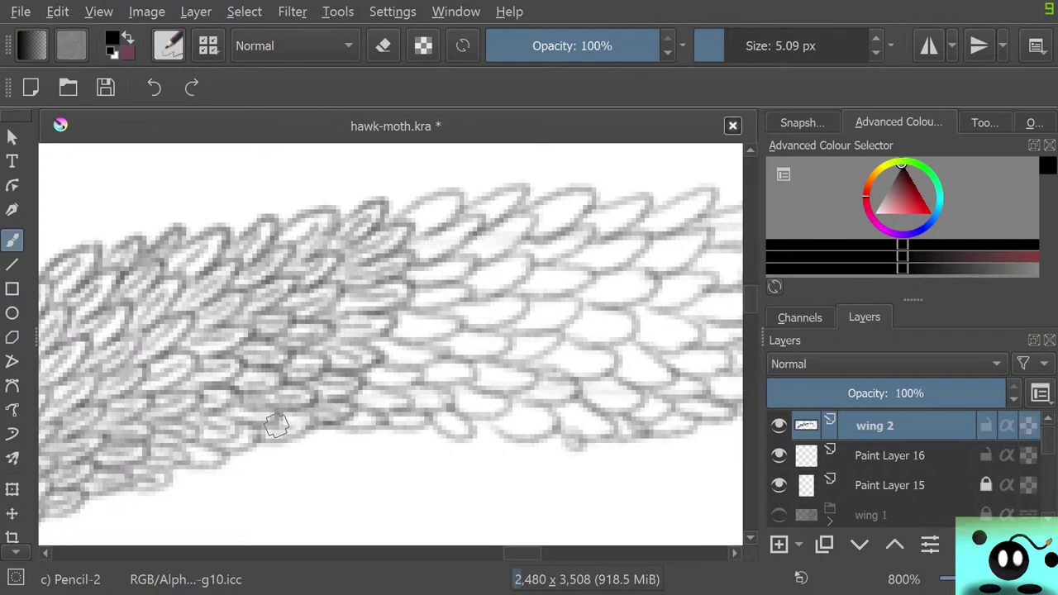
{"action": "mouse_move", "coordinate": [523, 553]}
{"action": "left_mouse_down"}
{"action": "mouse_move", "coordinate": [635, 553]}
{"action": "mouse_move", "coordinate": [469, 553]}
{"action": "mouse_move", "coordinate": [529, 553]}
{"action": "left_mouse_up"}
{"action": "scroll", "coordinate": [515, 515], "scroll_direction": "left", "scroll_amount": 2}
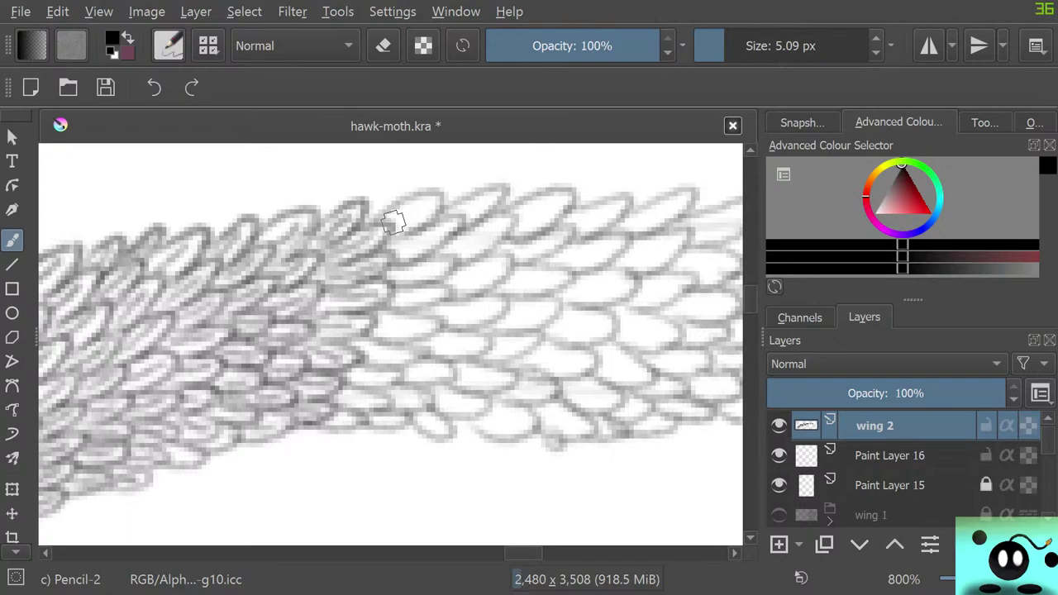
{"action": "mouse_move", "coordinate": [403, 222]}
{"action": "left_mouse_down"}
{"action": "mouse_move", "coordinate": [403, 194]}
{"action": "mouse_move", "coordinate": [383, 221]}
{"action": "mouse_move", "coordinate": [404, 250]}
{"action": "mouse_move", "coordinate": [431, 248]}
{"action": "mouse_move", "coordinate": [409, 236]}
{"action": "mouse_move", "coordinate": [412, 267]}
{"action": "mouse_move", "coordinate": [396, 274]}
{"action": "mouse_move", "coordinate": [429, 269]}
{"action": "mouse_move", "coordinate": [407, 282]}
{"action": "mouse_move", "coordinate": [427, 281]}
{"action": "mouse_move", "coordinate": [420, 260]}
{"action": "mouse_move", "coordinate": [383, 285]}
{"action": "mouse_move", "coordinate": [414, 291]}
{"action": "left_mouse_up"}
{"action": "mouse_move", "coordinate": [411, 328]}
{"action": "left_mouse_down"}
{"action": "mouse_move", "coordinate": [377, 334]}
{"action": "mouse_move", "coordinate": [439, 323]}
{"action": "mouse_move", "coordinate": [376, 316]}
{"action": "mouse_move", "coordinate": [365, 348]}
{"action": "mouse_move", "coordinate": [383, 354]}
{"action": "mouse_move", "coordinate": [367, 360]}
{"action": "mouse_move", "coordinate": [425, 358]}
{"action": "mouse_move", "coordinate": [377, 338]}
{"action": "left_mouse_up"}
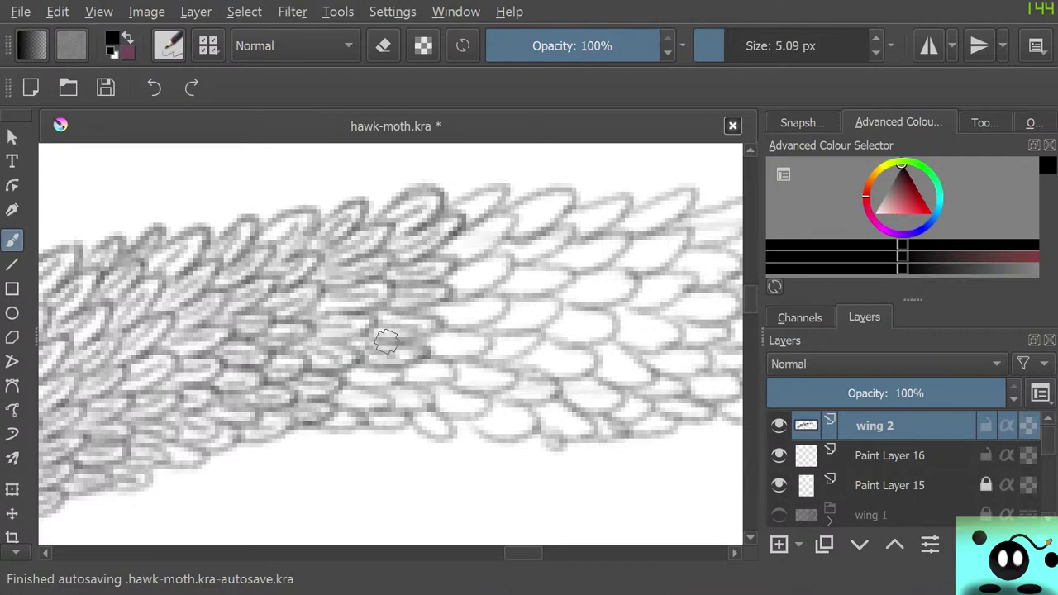
{"action": "mouse_move", "coordinate": [353, 386]}
{"action": "left_mouse_down"}
{"action": "mouse_move", "coordinate": [400, 380]}
{"action": "mouse_move", "coordinate": [358, 370]}
{"action": "mouse_move", "coordinate": [338, 396]}
{"action": "mouse_move", "coordinate": [373, 403]}
{"action": "mouse_move", "coordinate": [341, 403]}
{"action": "mouse_move", "coordinate": [358, 410]}
{"action": "mouse_move", "coordinate": [353, 393]}
{"action": "mouse_move", "coordinate": [329, 420]}
{"action": "mouse_move", "coordinate": [396, 424]}
{"action": "mouse_move", "coordinate": [378, 427]}
{"action": "mouse_move", "coordinate": [391, 398]}
{"action": "mouse_move", "coordinate": [426, 398]}
{"action": "mouse_move", "coordinate": [395, 380]}
{"action": "mouse_move", "coordinate": [415, 368]}
{"action": "mouse_move", "coordinate": [434, 382]}
{"action": "mouse_move", "coordinate": [416, 355]}
{"action": "mouse_move", "coordinate": [491, 339]}
{"action": "mouse_move", "coordinate": [442, 327]}
{"action": "mouse_move", "coordinate": [465, 309]}
{"action": "mouse_move", "coordinate": [447, 312]}
{"action": "mouse_move", "coordinate": [505, 305]}
{"action": "mouse_move", "coordinate": [448, 301]}
{"action": "mouse_move", "coordinate": [451, 284]}
{"action": "mouse_move", "coordinate": [496, 263]}
{"action": "mouse_move", "coordinate": [463, 291]}
{"action": "mouse_move", "coordinate": [509, 256]}
{"action": "mouse_move", "coordinate": [455, 256]}
{"action": "mouse_move", "coordinate": [486, 225]}
{"action": "mouse_move", "coordinate": [471, 254]}
{"action": "mouse_move", "coordinate": [505, 209]}
{"action": "mouse_move", "coordinate": [459, 205]}
{"action": "left_mouse_up"}
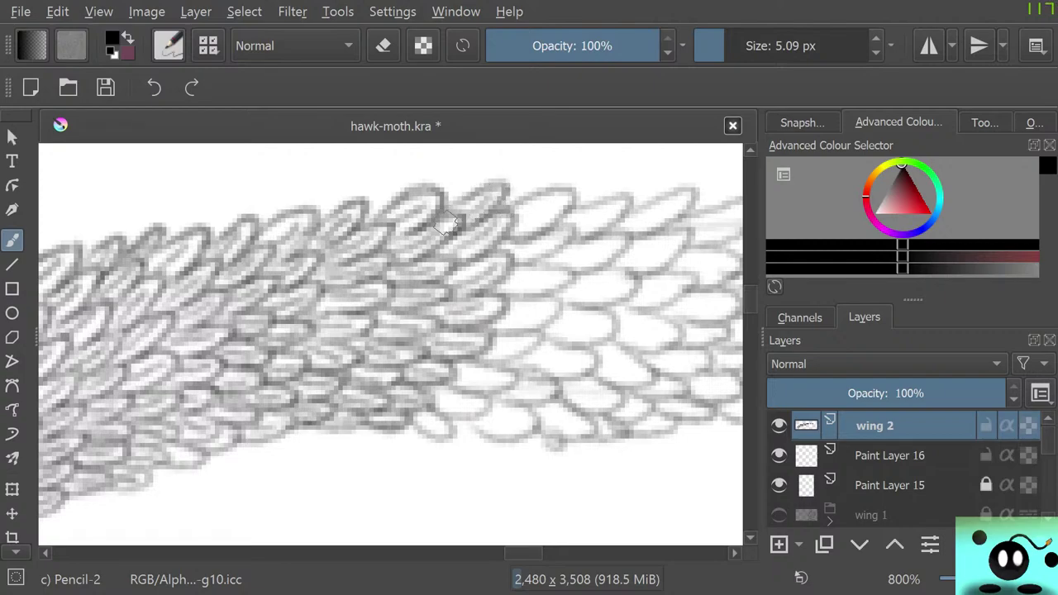
- Shade the adjoining column of blank scales, ending with the slanted scale on the band's lower edge
{"action": "mouse_move", "coordinate": [523, 553]}
{"action": "left_mouse_down"}
{"action": "mouse_move", "coordinate": [477, 553]}
{"action": "mouse_move", "coordinate": [548, 553]}
{"action": "mouse_move", "coordinate": [460, 553]}
{"action": "mouse_move", "coordinate": [560, 553]}
{"action": "mouse_move", "coordinate": [520, 553]}
{"action": "mouse_move", "coordinate": [534, 553]}
{"action": "left_mouse_up"}
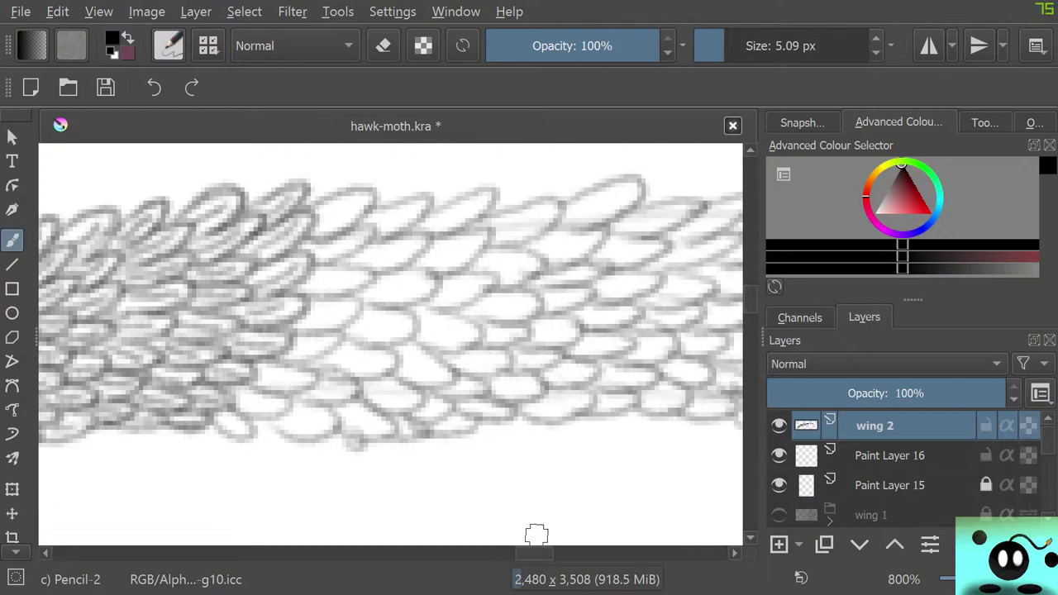
{"action": "mouse_move", "coordinate": [360, 202]}
{"action": "left_mouse_down"}
{"action": "mouse_move", "coordinate": [326, 218]}
{"action": "mouse_move", "coordinate": [348, 204]}
{"action": "mouse_move", "coordinate": [322, 236]}
{"action": "mouse_move", "coordinate": [360, 202]}
{"action": "left_mouse_up"}
{"action": "mouse_move", "coordinate": [314, 253]}
{"action": "left_mouse_down"}
{"action": "mouse_move", "coordinate": [344, 244]}
{"action": "mouse_move", "coordinate": [328, 247]}
{"action": "mouse_move", "coordinate": [337, 234]}
{"action": "left_mouse_up"}
{"action": "mouse_move", "coordinate": [318, 279]}
{"action": "left_mouse_down"}
{"action": "mouse_move", "coordinate": [356, 269]}
{"action": "mouse_move", "coordinate": [293, 286]}
{"action": "mouse_move", "coordinate": [304, 323]}
{"action": "mouse_move", "coordinate": [295, 304]}
{"action": "mouse_move", "coordinate": [295, 338]}
{"action": "mouse_move", "coordinate": [303, 344]}
{"action": "mouse_move", "coordinate": [304, 335]}
{"action": "left_mouse_up"}
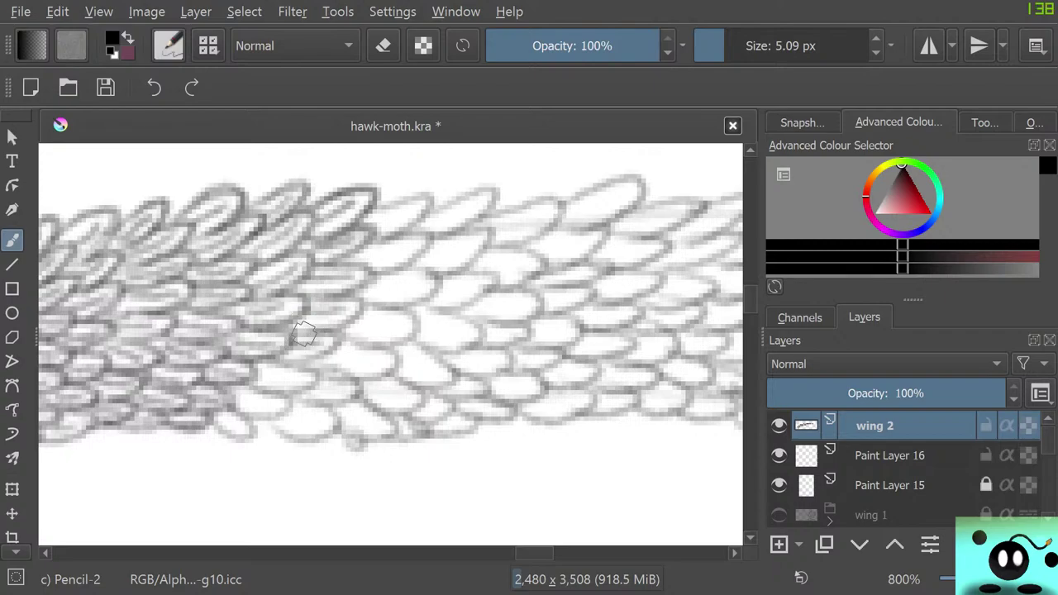
{"action": "mouse_move", "coordinate": [259, 376]}
{"action": "left_mouse_down"}
{"action": "mouse_move", "coordinate": [304, 377]}
{"action": "mouse_move", "coordinate": [295, 394]}
{"action": "mouse_move", "coordinate": [241, 382]}
{"action": "mouse_move", "coordinate": [278, 415]}
{"action": "mouse_move", "coordinate": [202, 421]}
{"action": "mouse_move", "coordinate": [245, 428]}
{"action": "left_mouse_up"}
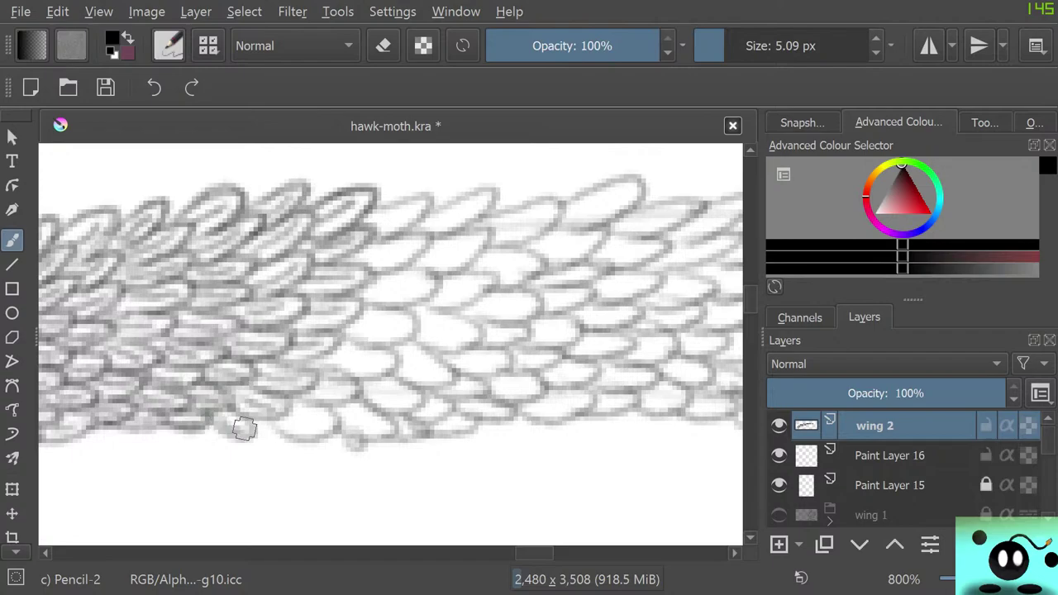
- Shade the following two scale columns, including the large slanted scales in the lower half of the band
{"action": "mouse_move", "coordinate": [380, 223]}
{"action": "left_mouse_down"}
{"action": "mouse_move", "coordinate": [401, 211]}
{"action": "mouse_move", "coordinate": [385, 237]}
{"action": "mouse_move", "coordinate": [357, 221]}
{"action": "mouse_move", "coordinate": [385, 248]}
{"action": "mouse_move", "coordinate": [425, 237]}
{"action": "mouse_move", "coordinate": [371, 288]}
{"action": "mouse_move", "coordinate": [382, 289]}
{"action": "mouse_move", "coordinate": [368, 275]}
{"action": "left_mouse_up"}
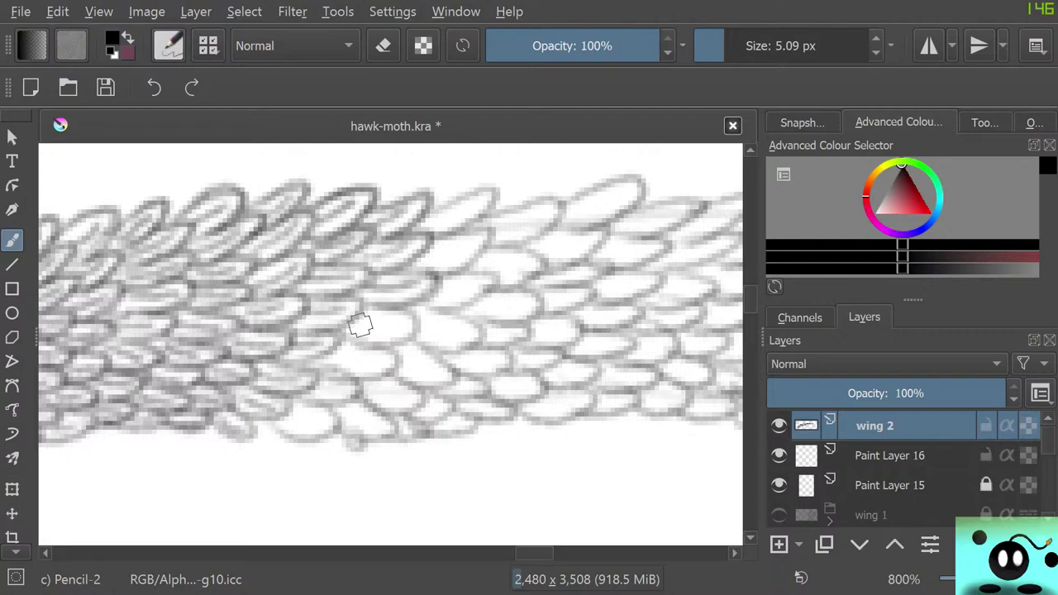
{"action": "left_click_drag", "start_coordinate": [361, 325], "coordinate": [353, 312]}
{"action": "mouse_move", "coordinate": [333, 351]}
{"action": "left_mouse_down"}
{"action": "mouse_move", "coordinate": [343, 366]}
{"action": "mouse_move", "coordinate": [313, 347]}
{"action": "left_mouse_up"}
{"action": "mouse_move", "coordinate": [317, 386]}
{"action": "left_mouse_down"}
{"action": "mouse_move", "coordinate": [339, 393]}
{"action": "mouse_move", "coordinate": [338, 374]}
{"action": "left_mouse_up"}
{"action": "mouse_move", "coordinate": [293, 414]}
{"action": "left_mouse_down"}
{"action": "mouse_move", "coordinate": [299, 404]}
{"action": "mouse_move", "coordinate": [358, 415]}
{"action": "mouse_move", "coordinate": [339, 423]}
{"action": "mouse_move", "coordinate": [360, 381]}
{"action": "mouse_move", "coordinate": [400, 391]}
{"action": "mouse_move", "coordinate": [412, 408]}
{"action": "mouse_move", "coordinate": [397, 361]}
{"action": "mouse_move", "coordinate": [450, 379]}
{"action": "mouse_move", "coordinate": [422, 317]}
{"action": "mouse_move", "coordinate": [477, 324]}
{"action": "mouse_move", "coordinate": [439, 286]}
{"action": "mouse_move", "coordinate": [496, 278]}
{"action": "mouse_move", "coordinate": [439, 245]}
{"action": "mouse_move", "coordinate": [469, 233]}
{"action": "mouse_move", "coordinate": [484, 246]}
{"action": "mouse_move", "coordinate": [438, 207]}
{"action": "mouse_move", "coordinate": [453, 210]}
{"action": "mouse_move", "coordinate": [425, 211]}
{"action": "left_mouse_up"}
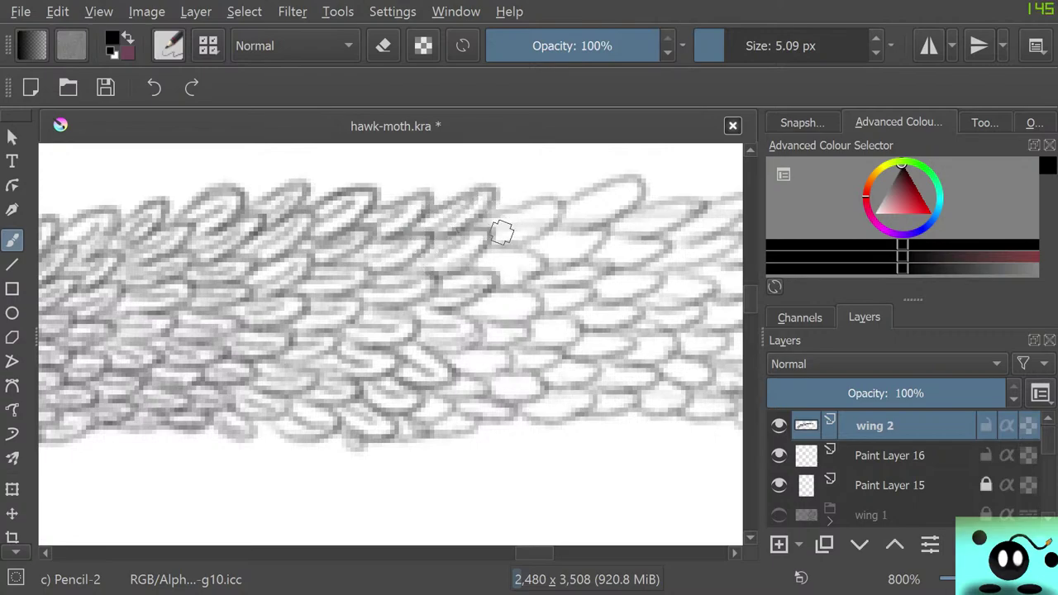
- Shade the scales from the band's middle down to its lower edge, plus the large pointed scale on the upper edge
{"action": "mouse_move", "coordinate": [502, 232]}
{"action": "left_mouse_down"}
{"action": "mouse_move", "coordinate": [521, 207]}
{"action": "mouse_move", "coordinate": [545, 214]}
{"action": "mouse_move", "coordinate": [476, 235]}
{"action": "mouse_move", "coordinate": [515, 259]}
{"action": "mouse_move", "coordinate": [510, 276]}
{"action": "mouse_move", "coordinate": [481, 280]}
{"action": "left_mouse_up"}
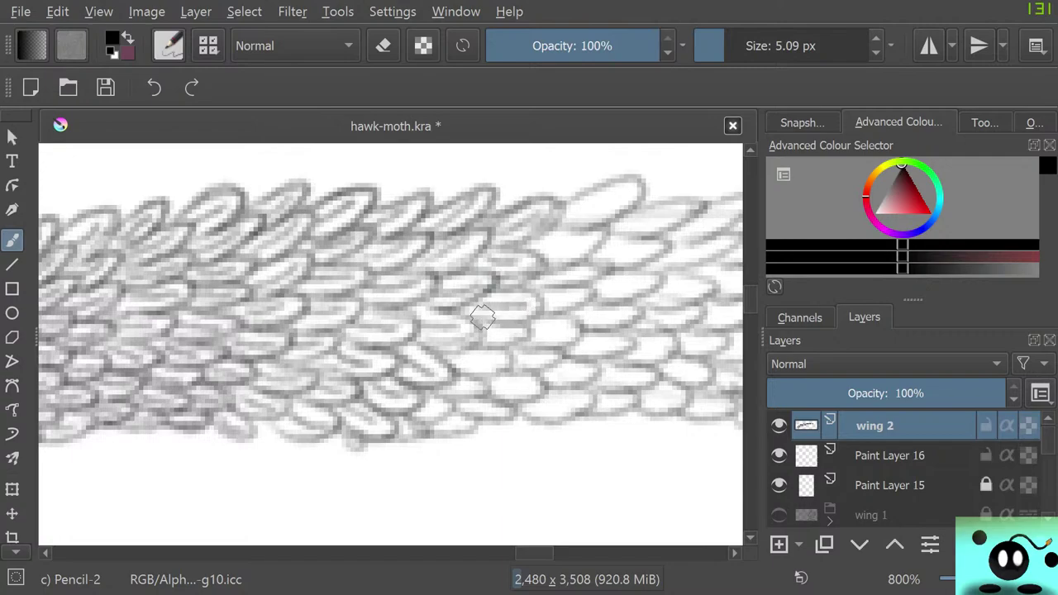
{"action": "left_click_drag", "start_coordinate": [483, 318], "coordinate": [470, 300]}
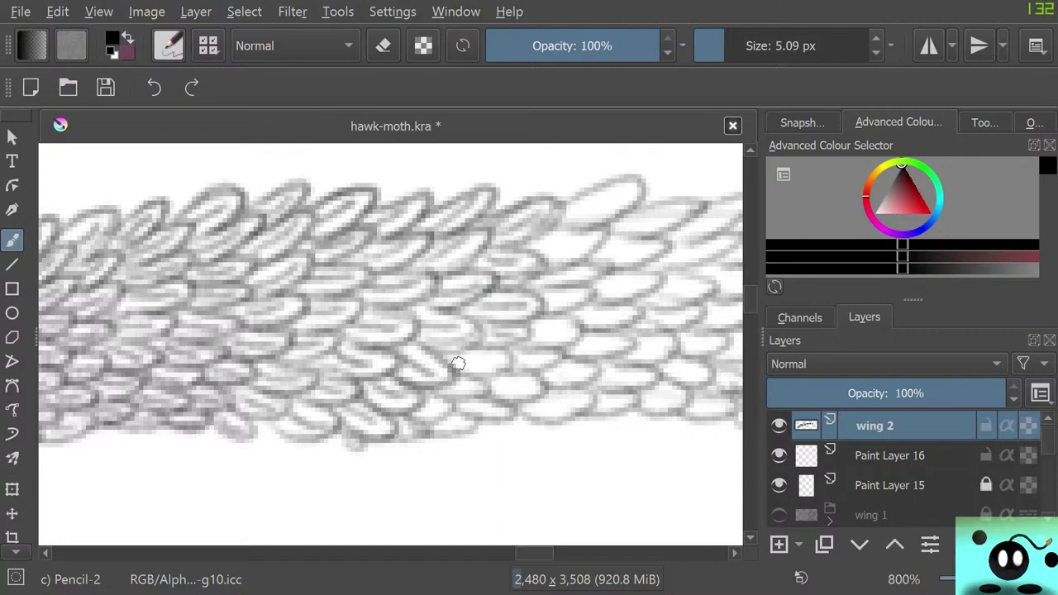
{"action": "mouse_move", "coordinate": [462, 362]}
{"action": "left_mouse_down"}
{"action": "mouse_move", "coordinate": [498, 360]}
{"action": "mouse_move", "coordinate": [450, 354]}
{"action": "left_mouse_up"}
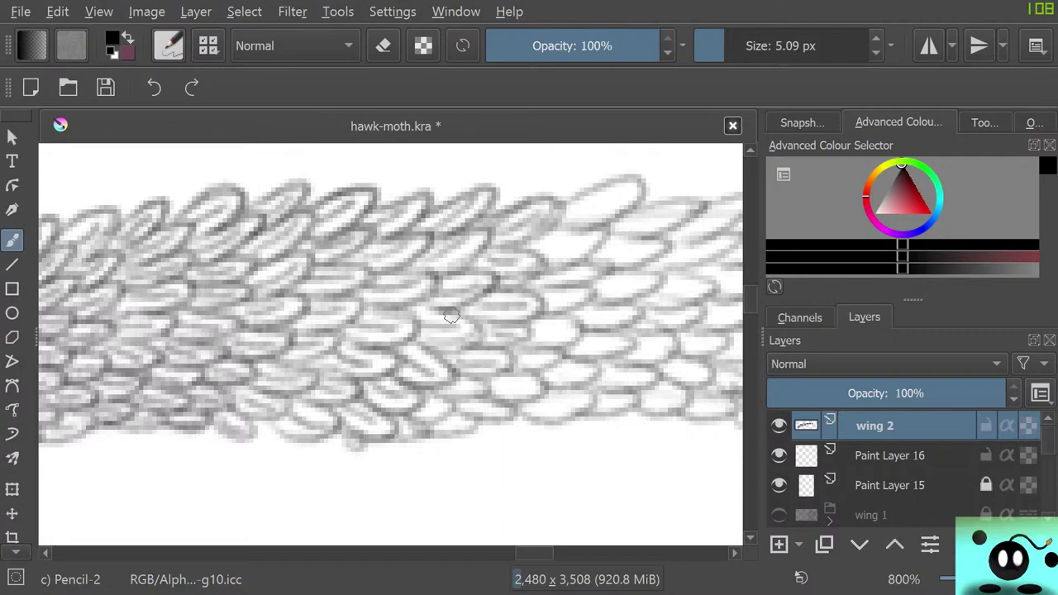
{"action": "left_click_drag", "start_coordinate": [451, 315], "coordinate": [432, 344]}
{"action": "left_click_drag", "start_coordinate": [414, 417], "coordinate": [437, 394]}
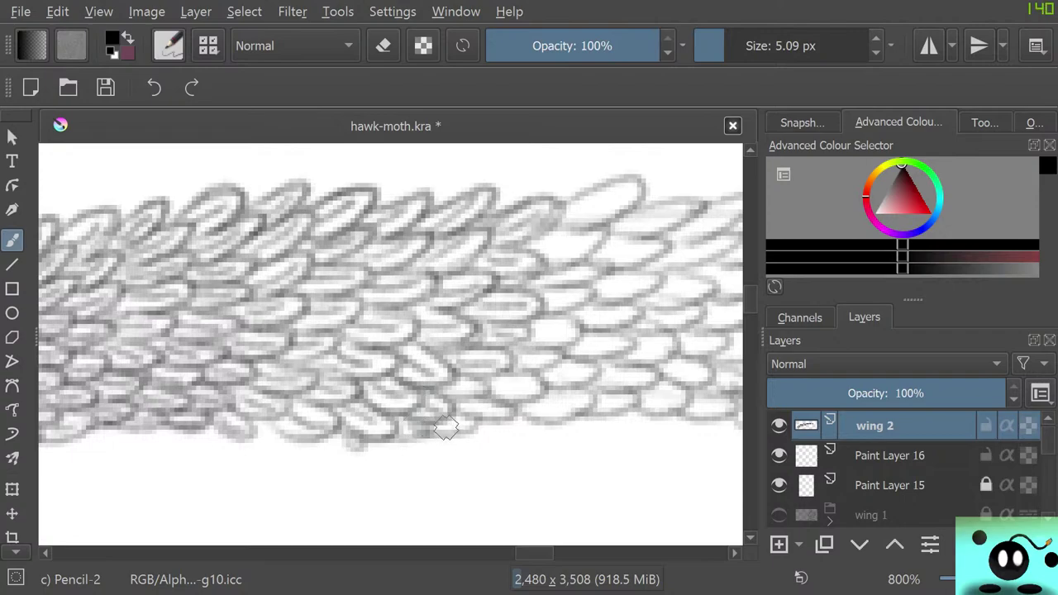
{"action": "left_click_drag", "start_coordinate": [440, 437], "coordinate": [428, 422]}
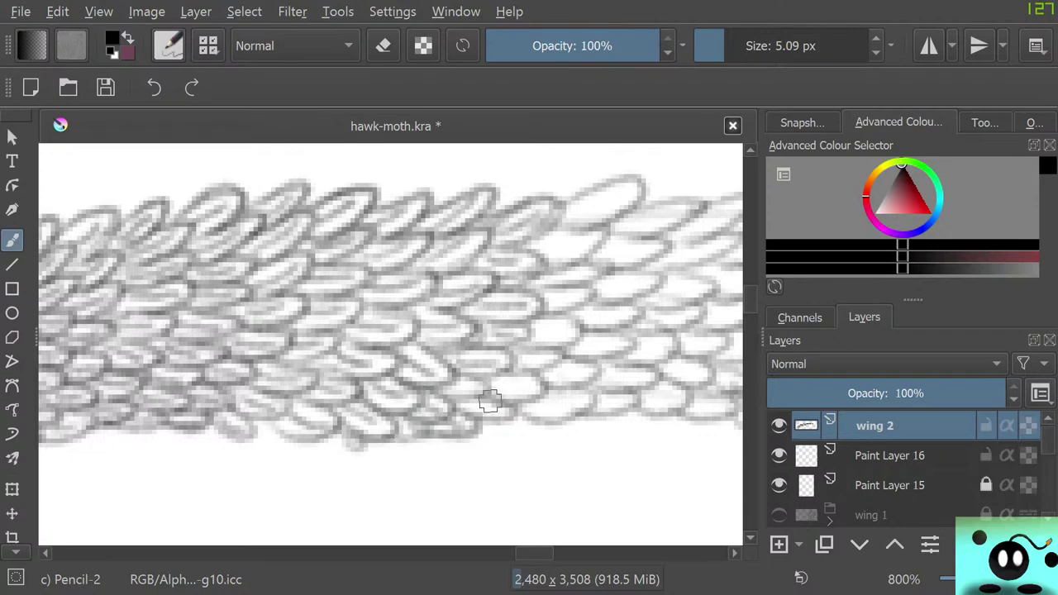
{"action": "mouse_move", "coordinate": [484, 401]}
{"action": "left_mouse_down"}
{"action": "mouse_move", "coordinate": [540, 328]}
{"action": "mouse_move", "coordinate": [566, 330]}
{"action": "mouse_move", "coordinate": [543, 345]}
{"action": "mouse_move", "coordinate": [559, 322]}
{"action": "mouse_move", "coordinate": [519, 332]}
{"action": "mouse_move", "coordinate": [532, 299]}
{"action": "mouse_move", "coordinate": [575, 295]}
{"action": "mouse_move", "coordinate": [552, 310]}
{"action": "mouse_move", "coordinate": [590, 287]}
{"action": "mouse_move", "coordinate": [533, 287]}
{"action": "mouse_move", "coordinate": [559, 276]}
{"action": "mouse_move", "coordinate": [574, 276]}
{"action": "mouse_move", "coordinate": [545, 287]}
{"action": "mouse_move", "coordinate": [580, 285]}
{"action": "mouse_move", "coordinate": [596, 265]}
{"action": "mouse_move", "coordinate": [549, 267]}
{"action": "mouse_move", "coordinate": [539, 243]}
{"action": "mouse_move", "coordinate": [583, 242]}
{"action": "mouse_move", "coordinate": [556, 259]}
{"action": "mouse_move", "coordinate": [590, 245]}
{"action": "mouse_move", "coordinate": [529, 228]}
{"action": "mouse_move", "coordinate": [577, 205]}
{"action": "mouse_move", "coordinate": [569, 221]}
{"action": "mouse_move", "coordinate": [613, 193]}
{"action": "mouse_move", "coordinate": [574, 225]}
{"action": "mouse_move", "coordinate": [596, 226]}
{"action": "mouse_move", "coordinate": [623, 177]}
{"action": "mouse_move", "coordinate": [581, 192]}
{"action": "mouse_move", "coordinate": [573, 214]}
{"action": "mouse_move", "coordinate": [618, 202]}
{"action": "left_mouse_up"}
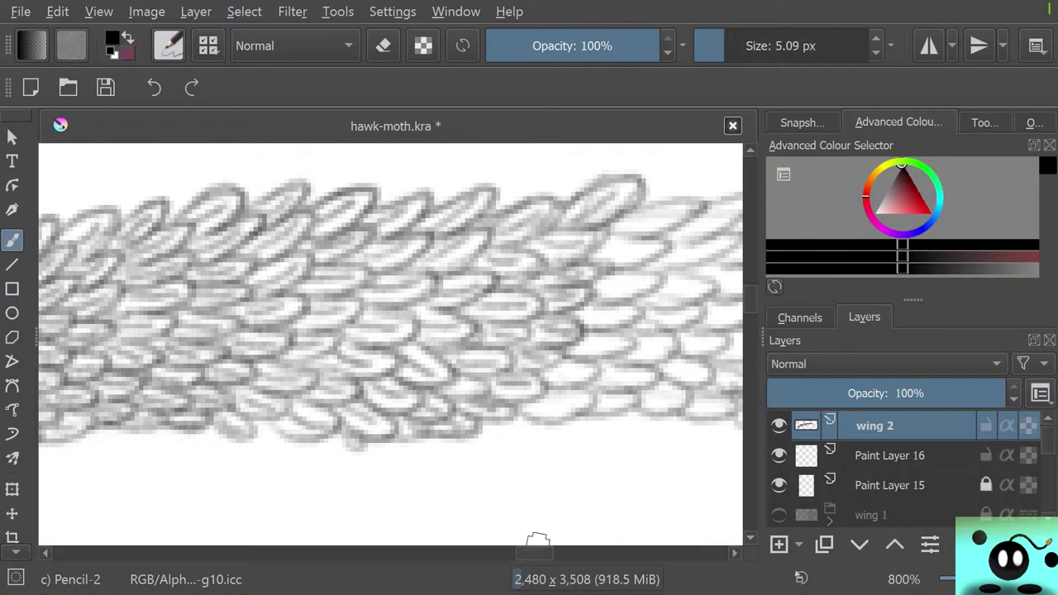
- Shade the next columns of small scales just beyond the large pointed upper-edge scale, continuing down to the lower edge
{"action": "mouse_move", "coordinate": [538, 553]}
{"action": "left_mouse_down"}
{"action": "mouse_move", "coordinate": [576, 553]}
{"action": "mouse_move", "coordinate": [550, 553]}
{"action": "left_mouse_up"}
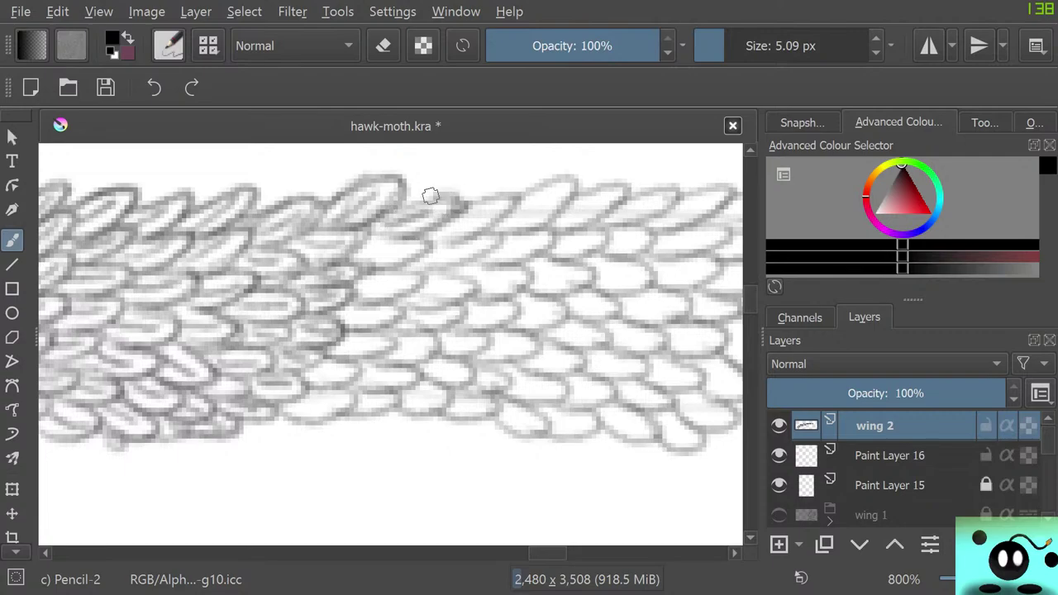
{"action": "mouse_move", "coordinate": [430, 195]}
{"action": "left_mouse_down"}
{"action": "mouse_move", "coordinate": [360, 251]}
{"action": "mouse_move", "coordinate": [420, 251]}
{"action": "mouse_move", "coordinate": [357, 242]}
{"action": "mouse_move", "coordinate": [356, 300]}
{"action": "mouse_move", "coordinate": [361, 287]}
{"action": "mouse_move", "coordinate": [386, 286]}
{"action": "mouse_move", "coordinate": [362, 297]}
{"action": "mouse_move", "coordinate": [370, 275]}
{"action": "mouse_move", "coordinate": [334, 302]}
{"action": "mouse_move", "coordinate": [348, 329]}
{"action": "mouse_move", "coordinate": [344, 312]}
{"action": "mouse_move", "coordinate": [347, 327]}
{"action": "mouse_move", "coordinate": [379, 302]}
{"action": "mouse_move", "coordinate": [340, 347]}
{"action": "mouse_move", "coordinate": [374, 343]}
{"action": "mouse_move", "coordinate": [340, 353]}
{"action": "mouse_move", "coordinate": [394, 351]}
{"action": "mouse_move", "coordinate": [338, 325]}
{"action": "left_mouse_up"}
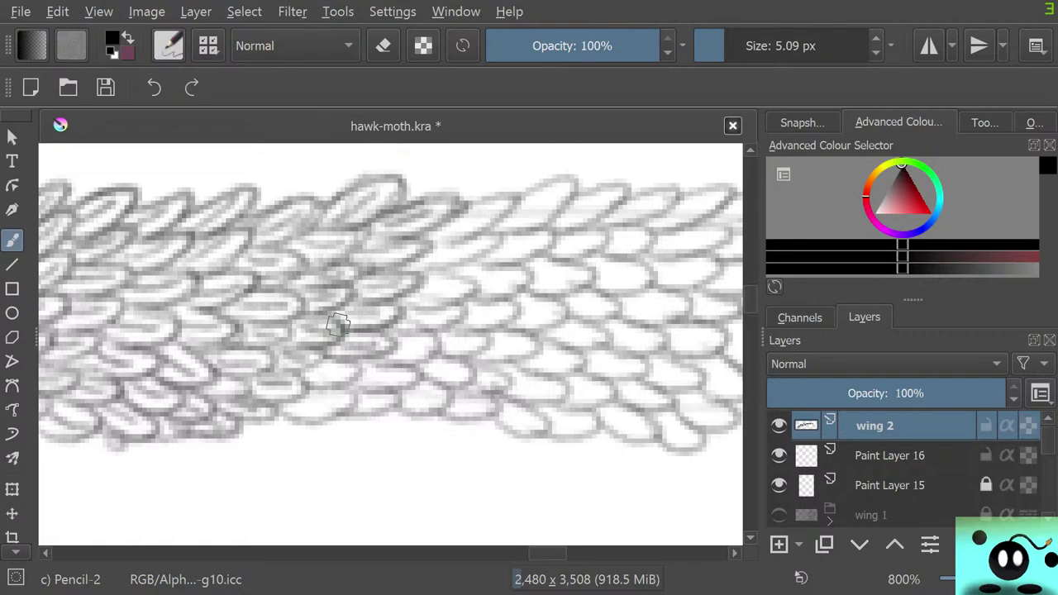
{"action": "mouse_move", "coordinate": [365, 366]}
{"action": "left_mouse_down"}
{"action": "mouse_move", "coordinate": [312, 388]}
{"action": "mouse_move", "coordinate": [372, 392]}
{"action": "mouse_move", "coordinate": [357, 401]}
{"action": "mouse_move", "coordinate": [371, 391]}
{"action": "mouse_move", "coordinate": [384, 411]}
{"action": "mouse_move", "coordinate": [363, 376]}
{"action": "mouse_move", "coordinate": [405, 375]}
{"action": "mouse_move", "coordinate": [371, 382]}
{"action": "mouse_move", "coordinate": [401, 366]}
{"action": "mouse_move", "coordinate": [396, 343]}
{"action": "mouse_move", "coordinate": [414, 341]}
{"action": "mouse_move", "coordinate": [405, 360]}
{"action": "mouse_move", "coordinate": [392, 335]}
{"action": "mouse_move", "coordinate": [421, 298]}
{"action": "mouse_move", "coordinate": [419, 316]}
{"action": "mouse_move", "coordinate": [449, 311]}
{"action": "mouse_move", "coordinate": [423, 330]}
{"action": "mouse_move", "coordinate": [467, 312]}
{"action": "mouse_move", "coordinate": [420, 291]}
{"action": "mouse_move", "coordinate": [411, 303]}
{"action": "mouse_move", "coordinate": [449, 285]}
{"action": "mouse_move", "coordinate": [423, 300]}
{"action": "mouse_move", "coordinate": [469, 294]}
{"action": "mouse_move", "coordinate": [418, 277]}
{"action": "mouse_move", "coordinate": [428, 262]}
{"action": "mouse_move", "coordinate": [450, 280]}
{"action": "mouse_move", "coordinate": [424, 280]}
{"action": "mouse_move", "coordinate": [430, 261]}
{"action": "mouse_move", "coordinate": [461, 240]}
{"action": "mouse_move", "coordinate": [449, 268]}
{"action": "mouse_move", "coordinate": [484, 226]}
{"action": "mouse_move", "coordinate": [417, 252]}
{"action": "mouse_move", "coordinate": [466, 215]}
{"action": "mouse_move", "coordinate": [461, 238]}
{"action": "mouse_move", "coordinate": [456, 195]}
{"action": "left_mouse_up"}
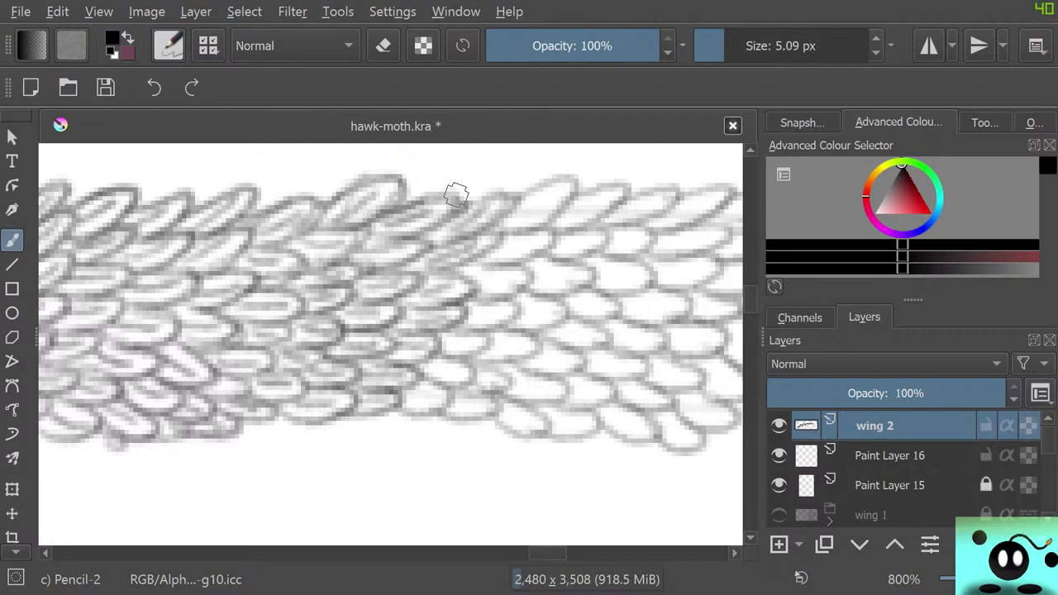
{"action": "left_click_drag", "start_coordinate": [548, 554], "coordinate": [561, 553]}
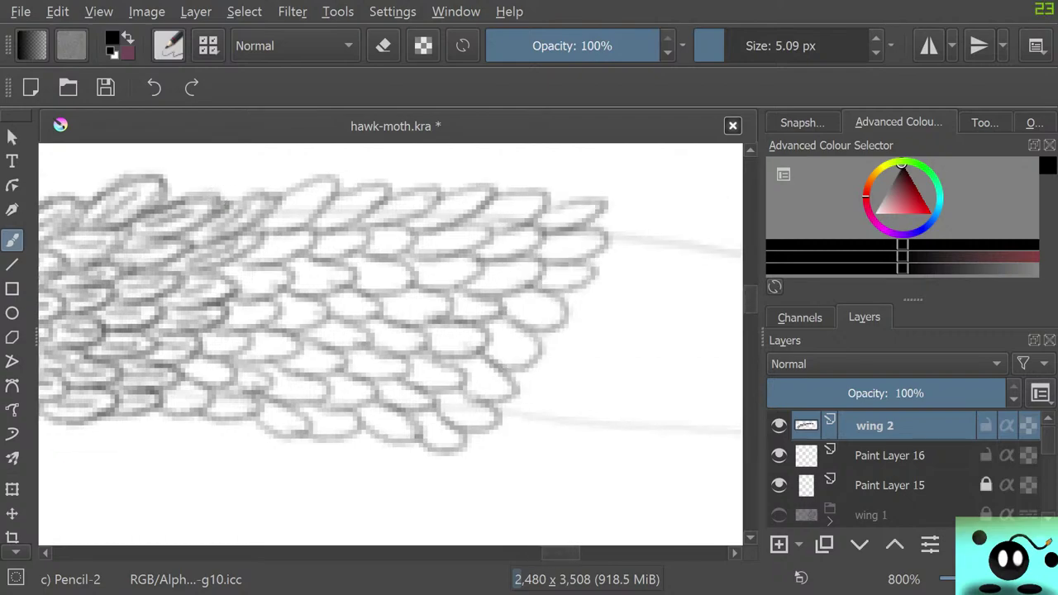
- Compare ink, bristle, pencil and basic brush presets in the brush editor and return to Pencil-2
{"action": "key", "text": "F5"}
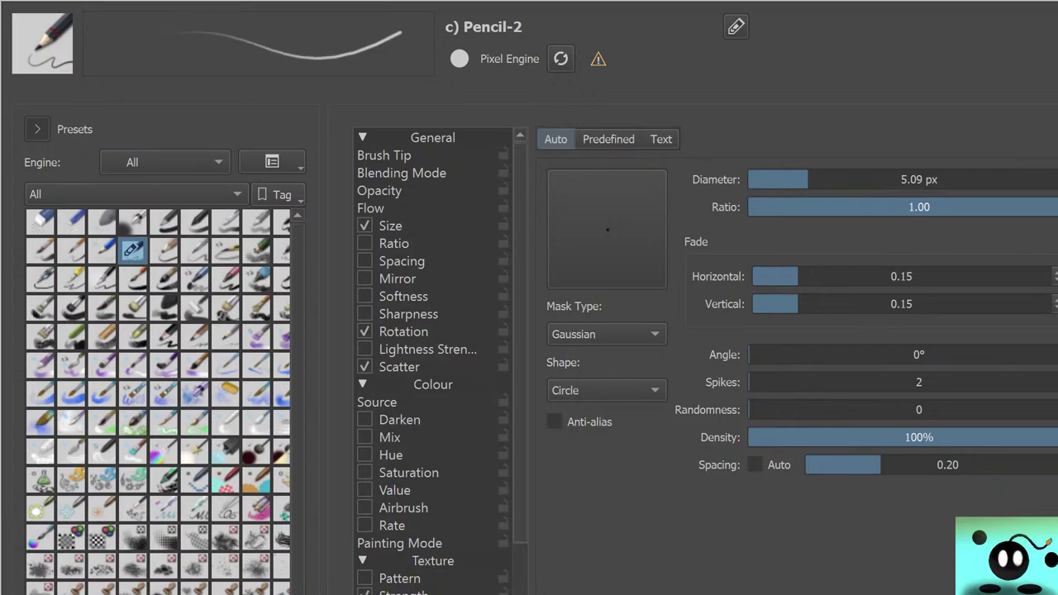
{"action": "left_click", "coordinate": [132, 280]}
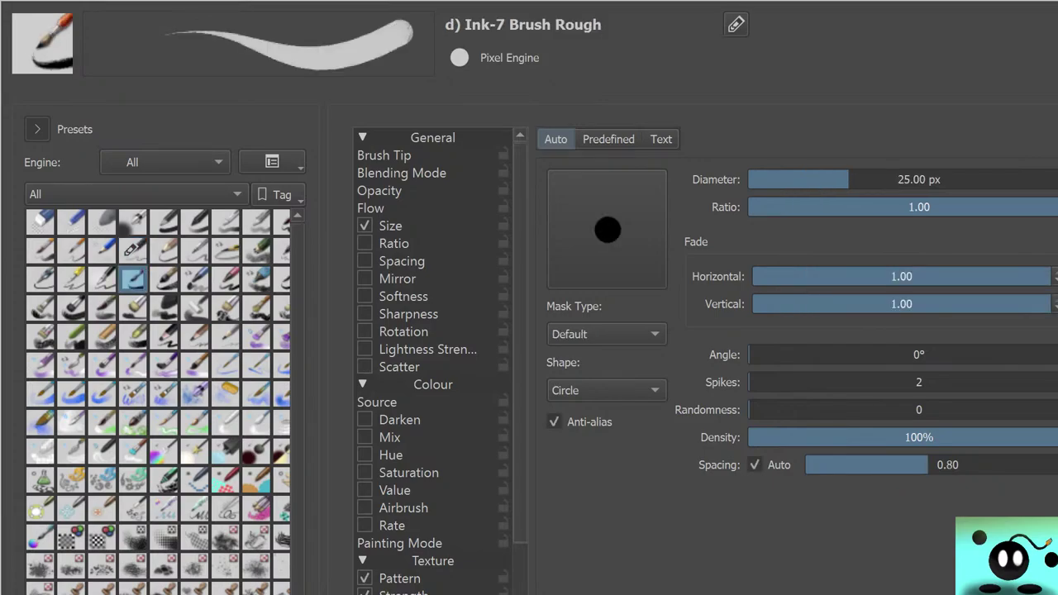
{"action": "mouse_move", "coordinate": [100, 274]}
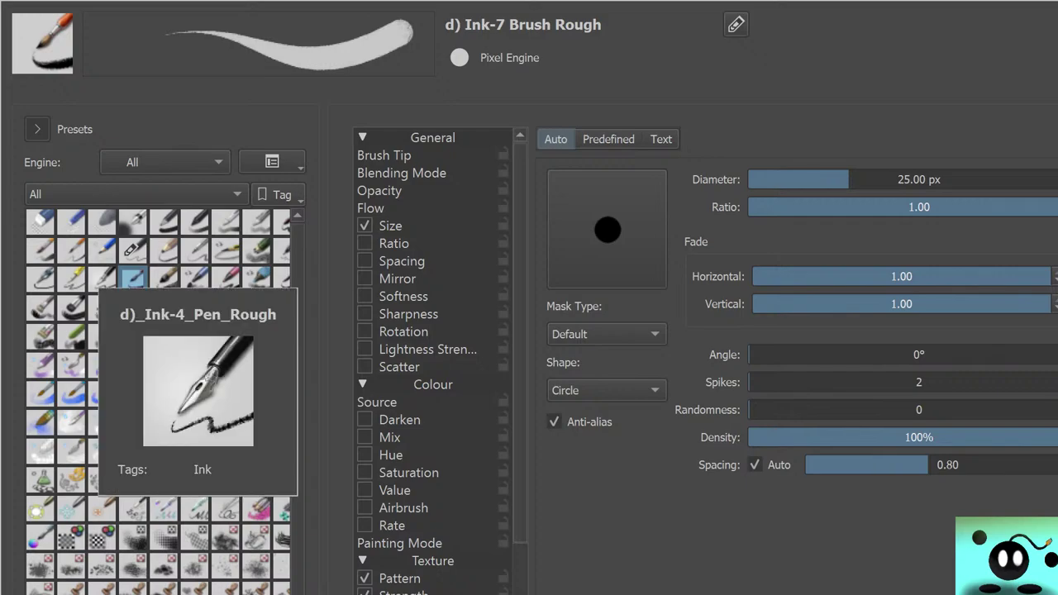
{"action": "left_click", "coordinate": [163, 279]}
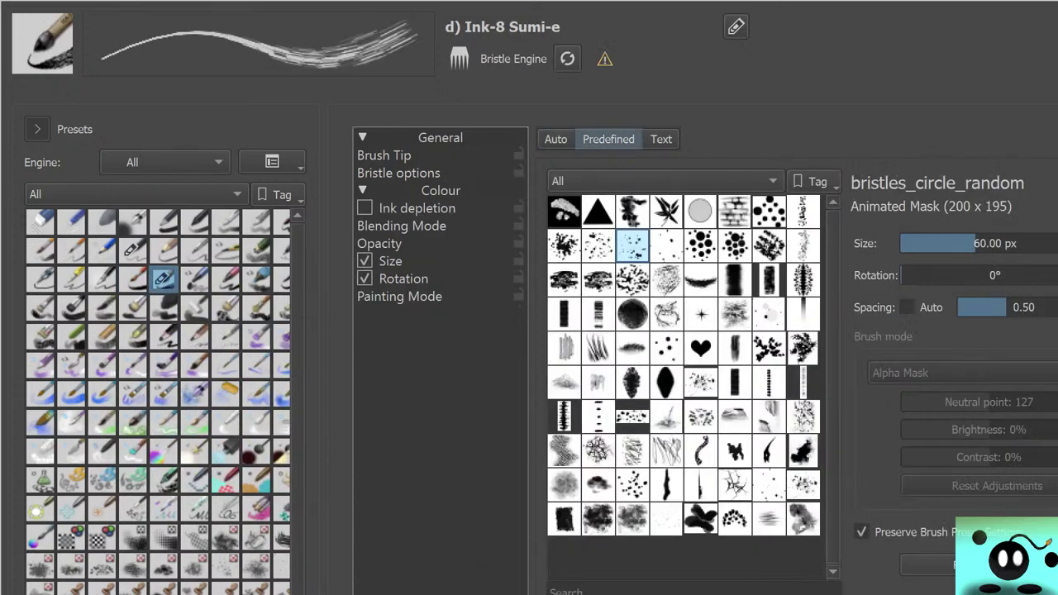
{"action": "left_click", "coordinate": [132, 279]}
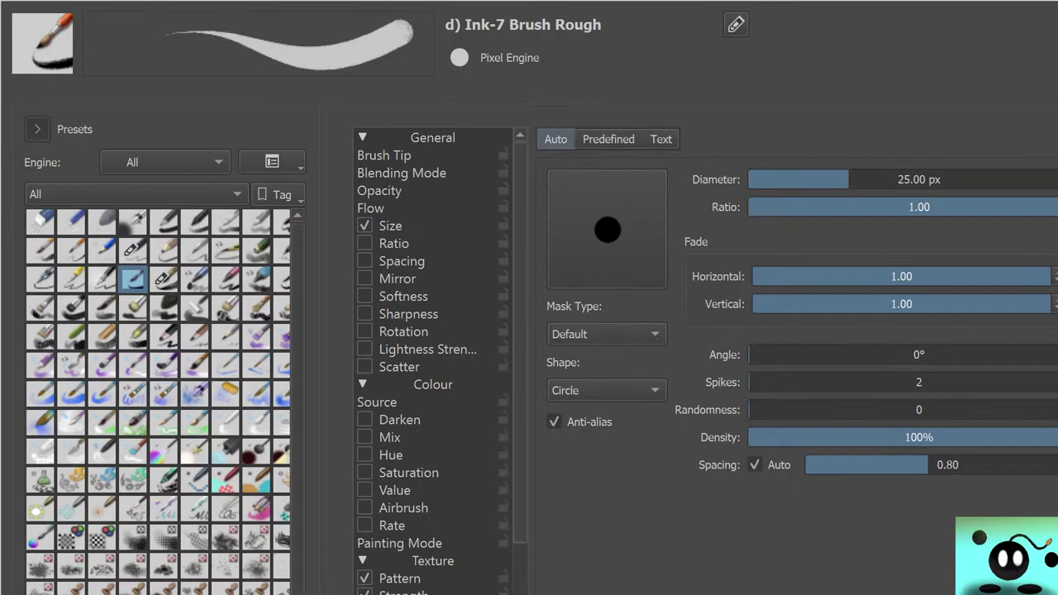
{"action": "left_click", "coordinate": [102, 309]}
{"action": "mouse_move", "coordinate": [39, 308]}
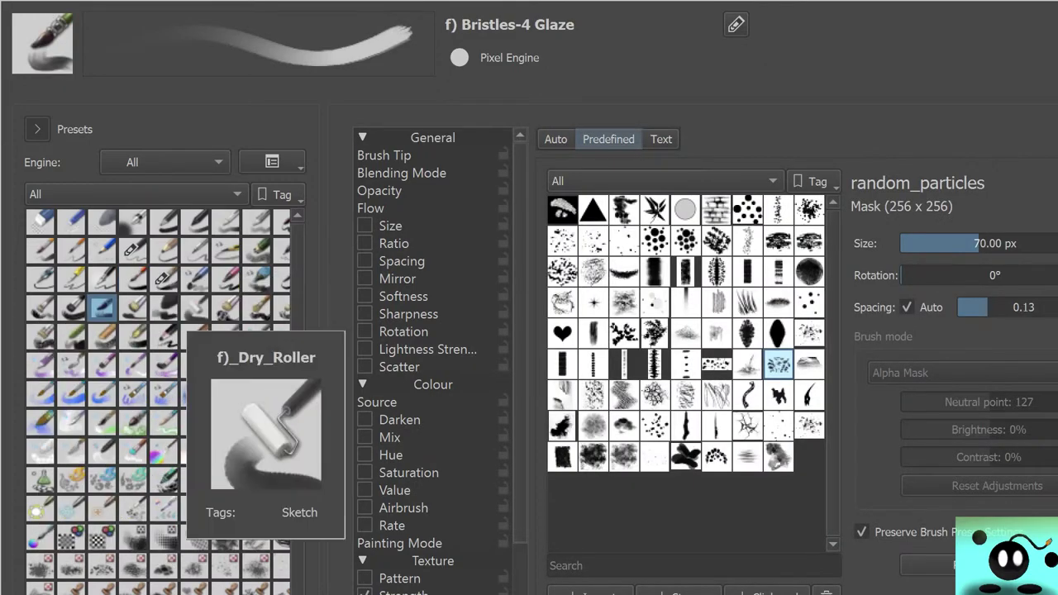
{"action": "left_click", "coordinate": [281, 251]}
{"action": "left_click", "coordinate": [244, 251]}
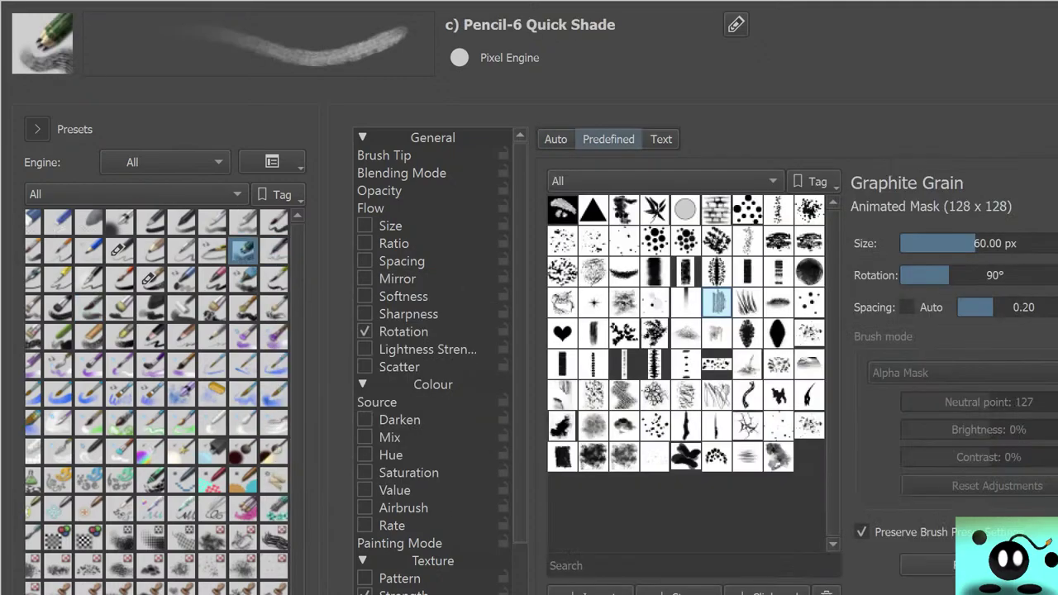
{"action": "left_click", "coordinate": [213, 251]}
{"action": "left_click", "coordinate": [274, 280]}
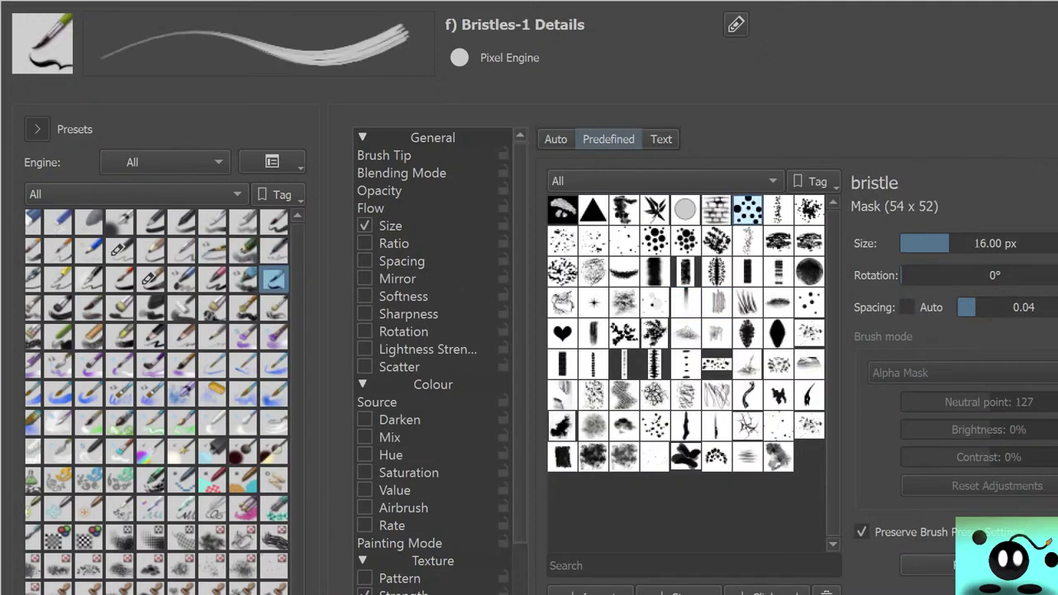
{"action": "mouse_move", "coordinate": [207, 282]}
{"action": "left_click", "coordinate": [273, 222]}
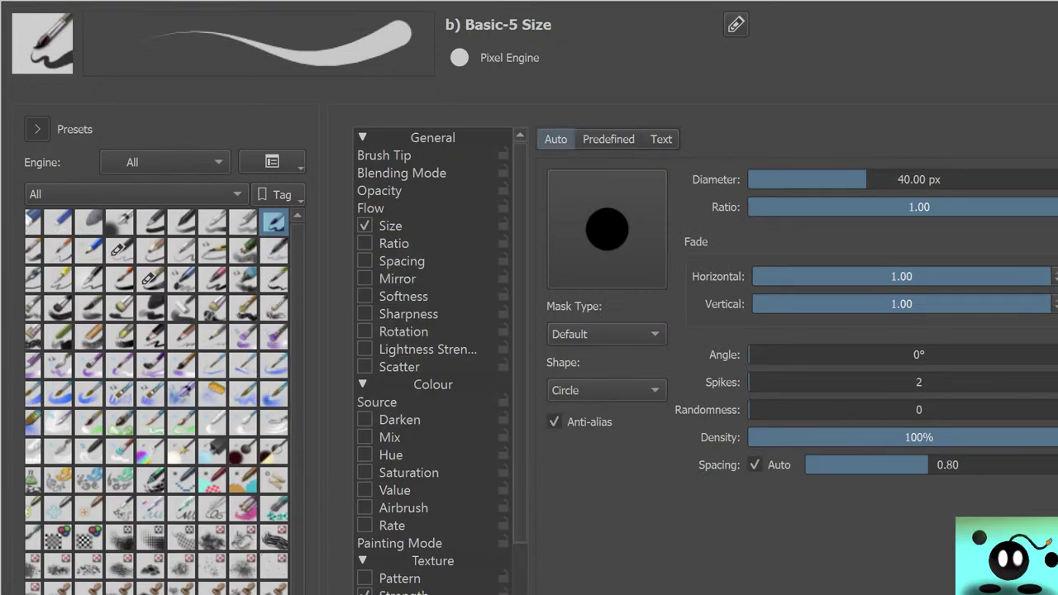
{"action": "left_click", "coordinate": [119, 249]}
{"action": "mouse_move", "coordinate": [89, 249]}
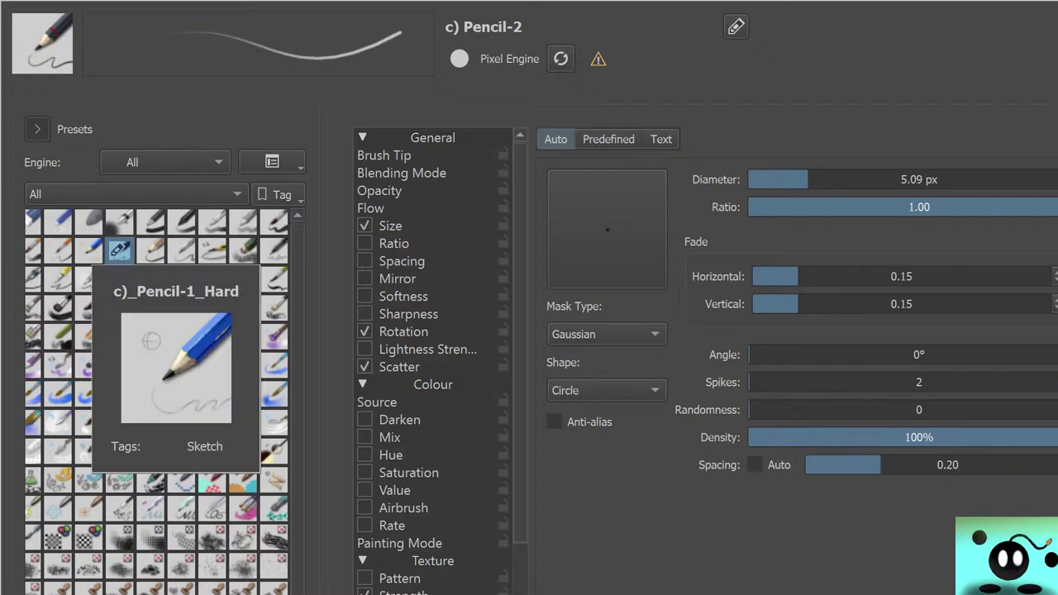
{"action": "key", "text": "Escape"}
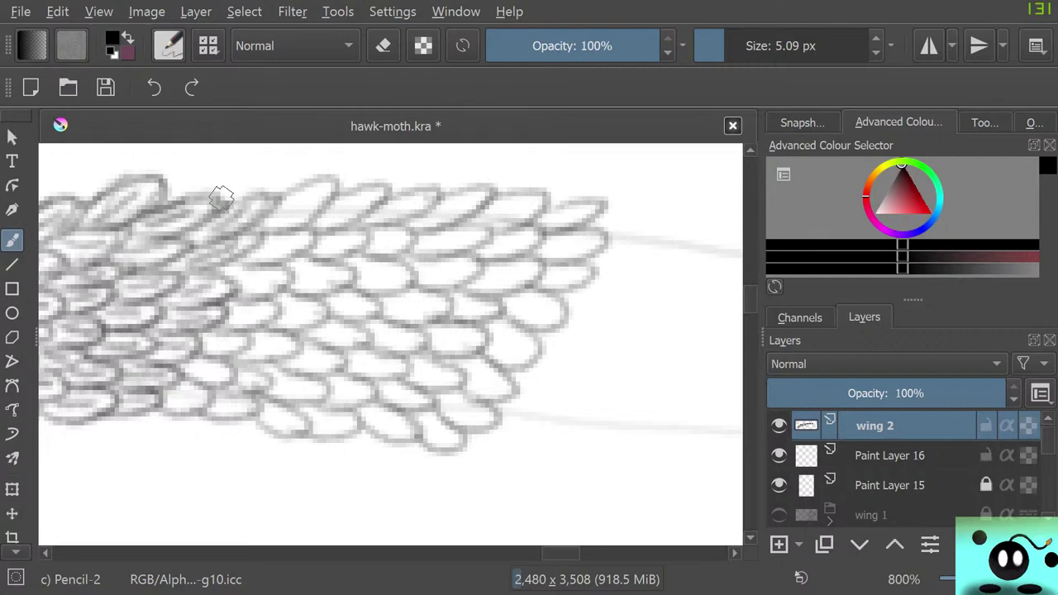
- Continue the pencil shading lines into the blank scales approaching the band's outer end, from upper to lower edge
{"action": "mouse_move", "coordinate": [231, 207]}
{"action": "left_mouse_down"}
{"action": "mouse_move", "coordinate": [250, 225]}
{"action": "mouse_move", "coordinate": [260, 217]}
{"action": "mouse_move", "coordinate": [189, 272]}
{"action": "mouse_move", "coordinate": [196, 304]}
{"action": "left_mouse_up"}
{"action": "mouse_move", "coordinate": [183, 349]}
{"action": "left_mouse_down"}
{"action": "mouse_move", "coordinate": [200, 330]}
{"action": "mouse_move", "coordinate": [160, 364]}
{"action": "mouse_move", "coordinate": [153, 354]}
{"action": "mouse_move", "coordinate": [161, 390]}
{"action": "mouse_move", "coordinate": [143, 388]}
{"action": "mouse_move", "coordinate": [158, 419]}
{"action": "mouse_move", "coordinate": [170, 389]}
{"action": "mouse_move", "coordinate": [196, 398]}
{"action": "mouse_move", "coordinate": [171, 402]}
{"action": "mouse_move", "coordinate": [187, 416]}
{"action": "mouse_move", "coordinate": [164, 380]}
{"action": "mouse_move", "coordinate": [228, 364]}
{"action": "mouse_move", "coordinate": [197, 340]}
{"action": "mouse_move", "coordinate": [247, 338]}
{"action": "mouse_move", "coordinate": [219, 297]}
{"action": "mouse_move", "coordinate": [234, 314]}
{"action": "mouse_move", "coordinate": [255, 311]}
{"action": "mouse_move", "coordinate": [230, 313]}
{"action": "mouse_move", "coordinate": [253, 329]}
{"action": "mouse_move", "coordinate": [226, 307]}
{"action": "mouse_move", "coordinate": [246, 264]}
{"action": "mouse_move", "coordinate": [233, 285]}
{"action": "mouse_move", "coordinate": [286, 274]}
{"action": "mouse_move", "coordinate": [225, 261]}
{"action": "mouse_move", "coordinate": [240, 274]}
{"action": "mouse_move", "coordinate": [258, 250]}
{"action": "mouse_move", "coordinate": [250, 248]}
{"action": "mouse_move", "coordinate": [282, 241]}
{"action": "mouse_move", "coordinate": [266, 260]}
{"action": "mouse_move", "coordinate": [302, 229]}
{"action": "mouse_move", "coordinate": [270, 201]}
{"action": "mouse_move", "coordinate": [279, 215]}
{"action": "mouse_move", "coordinate": [263, 227]}
{"action": "mouse_move", "coordinate": [302, 201]}
{"action": "mouse_move", "coordinate": [288, 231]}
{"action": "mouse_move", "coordinate": [332, 180]}
{"action": "mouse_move", "coordinate": [275, 209]}
{"action": "mouse_move", "coordinate": [330, 218]}
{"action": "mouse_move", "coordinate": [313, 218]}
{"action": "mouse_move", "coordinate": [359, 196]}
{"action": "mouse_move", "coordinate": [333, 219]}
{"action": "mouse_move", "coordinate": [354, 220]}
{"action": "mouse_move", "coordinate": [322, 211]}
{"action": "mouse_move", "coordinate": [339, 231]}
{"action": "mouse_move", "coordinate": [317, 251]}
{"action": "mouse_move", "coordinate": [341, 253]}
{"action": "mouse_move", "coordinate": [319, 239]}
{"action": "mouse_move", "coordinate": [296, 274]}
{"action": "mouse_move", "coordinate": [332, 276]}
{"action": "mouse_move", "coordinate": [282, 276]}
{"action": "left_mouse_up"}
{"action": "mouse_move", "coordinate": [282, 314]}
{"action": "left_mouse_down"}
{"action": "mouse_move", "coordinate": [306, 317]}
{"action": "mouse_move", "coordinate": [270, 301]}
{"action": "left_mouse_up"}
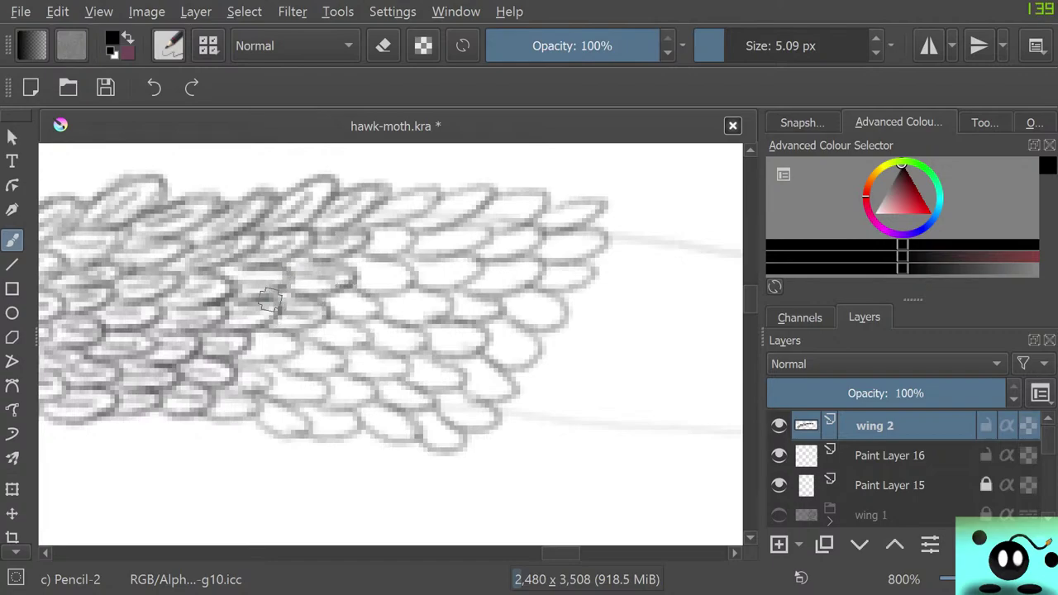
{"action": "mouse_move", "coordinate": [253, 340]}
{"action": "left_mouse_down"}
{"action": "mouse_move", "coordinate": [284, 344]}
{"action": "mouse_move", "coordinate": [252, 353]}
{"action": "mouse_move", "coordinate": [296, 349]}
{"action": "mouse_move", "coordinate": [245, 330]}
{"action": "mouse_move", "coordinate": [267, 355]}
{"action": "mouse_move", "coordinate": [215, 358]}
{"action": "mouse_move", "coordinate": [230, 381]}
{"action": "mouse_move", "coordinate": [242, 375]}
{"action": "mouse_move", "coordinate": [247, 388]}
{"action": "mouse_move", "coordinate": [242, 364]}
{"action": "mouse_move", "coordinate": [220, 371]}
{"action": "mouse_move", "coordinate": [257, 384]}
{"action": "mouse_move", "coordinate": [211, 380]}
{"action": "mouse_move", "coordinate": [219, 399]}
{"action": "mouse_move", "coordinate": [247, 401]}
{"action": "mouse_move", "coordinate": [215, 406]}
{"action": "mouse_move", "coordinate": [256, 411]}
{"action": "mouse_move", "coordinate": [204, 388]}
{"action": "left_mouse_up"}
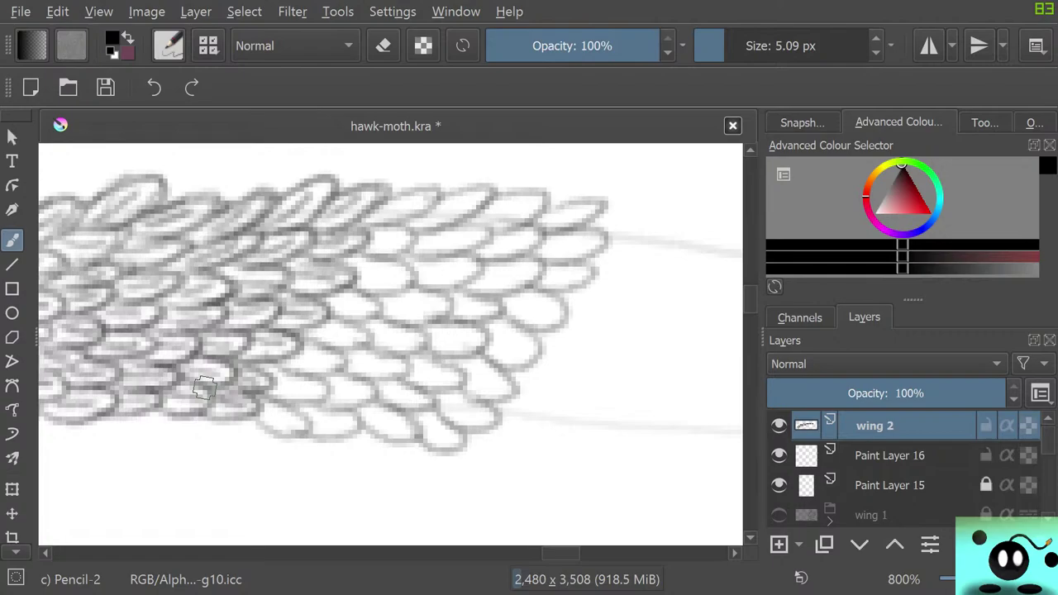
- Shade the remaining blank scales out to the band's outer end with pencil lines, from the upper edge to the lower tip
{"action": "mouse_move", "coordinate": [204, 388]}
{"action": "left_mouse_down"}
{"action": "mouse_move", "coordinate": [277, 425]}
{"action": "mouse_move", "coordinate": [261, 411]}
{"action": "mouse_move", "coordinate": [276, 423]}
{"action": "mouse_move", "coordinate": [266, 437]}
{"action": "mouse_move", "coordinate": [257, 420]}
{"action": "mouse_move", "coordinate": [298, 419]}
{"action": "mouse_move", "coordinate": [251, 421]}
{"action": "mouse_move", "coordinate": [288, 387]}
{"action": "mouse_move", "coordinate": [272, 384]}
{"action": "mouse_move", "coordinate": [305, 382]}
{"action": "mouse_move", "coordinate": [281, 391]}
{"action": "mouse_move", "coordinate": [301, 396]}
{"action": "mouse_move", "coordinate": [267, 369]}
{"action": "mouse_move", "coordinate": [310, 380]}
{"action": "mouse_move", "coordinate": [279, 360]}
{"action": "mouse_move", "coordinate": [341, 359]}
{"action": "mouse_move", "coordinate": [288, 342]}
{"action": "mouse_move", "coordinate": [322, 330]}
{"action": "mouse_move", "coordinate": [337, 334]}
{"action": "mouse_move", "coordinate": [326, 334]}
{"action": "mouse_move", "coordinate": [337, 347]}
{"action": "mouse_move", "coordinate": [308, 313]}
{"action": "mouse_move", "coordinate": [348, 287]}
{"action": "mouse_move", "coordinate": [353, 309]}
{"action": "mouse_move", "coordinate": [337, 309]}
{"action": "mouse_move", "coordinate": [362, 272]}
{"action": "mouse_move", "coordinate": [388, 274]}
{"action": "mouse_move", "coordinate": [366, 282]}
{"action": "mouse_move", "coordinate": [409, 285]}
{"action": "mouse_move", "coordinate": [348, 260]}
{"action": "mouse_move", "coordinate": [375, 261]}
{"action": "mouse_move", "coordinate": [368, 239]}
{"action": "mouse_move", "coordinate": [381, 240]}
{"action": "mouse_move", "coordinate": [368, 225]}
{"action": "mouse_move", "coordinate": [363, 246]}
{"action": "mouse_move", "coordinate": [397, 252]}
{"action": "mouse_move", "coordinate": [336, 230]}
{"action": "mouse_move", "coordinate": [366, 185]}
{"action": "mouse_move", "coordinate": [375, 225]}
{"action": "mouse_move", "coordinate": [442, 189]}
{"action": "mouse_move", "coordinate": [372, 204]}
{"action": "mouse_move", "coordinate": [409, 194]}
{"action": "mouse_move", "coordinate": [423, 221]}
{"action": "mouse_move", "coordinate": [452, 208]}
{"action": "mouse_move", "coordinate": [432, 218]}
{"action": "mouse_move", "coordinate": [446, 227]}
{"action": "mouse_move", "coordinate": [430, 202]}
{"action": "mouse_move", "coordinate": [422, 241]}
{"action": "mouse_move", "coordinate": [462, 235]}
{"action": "mouse_move", "coordinate": [417, 252]}
{"action": "mouse_move", "coordinate": [475, 229]}
{"action": "mouse_move", "coordinate": [415, 252]}
{"action": "mouse_move", "coordinate": [425, 254]}
{"action": "mouse_move", "coordinate": [409, 262]}
{"action": "mouse_move", "coordinate": [419, 267]}
{"action": "mouse_move", "coordinate": [453, 267]}
{"action": "mouse_move", "coordinate": [418, 279]}
{"action": "mouse_move", "coordinate": [477, 274]}
{"action": "mouse_move", "coordinate": [421, 257]}
{"action": "mouse_move", "coordinate": [483, 280]}
{"action": "mouse_move", "coordinate": [507, 274]}
{"action": "mouse_move", "coordinate": [468, 286]}
{"action": "mouse_move", "coordinate": [534, 273]}
{"action": "mouse_move", "coordinate": [488, 247]}
{"action": "mouse_move", "coordinate": [507, 236]}
{"action": "mouse_move", "coordinate": [485, 234]}
{"action": "mouse_move", "coordinate": [496, 205]}
{"action": "mouse_move", "coordinate": [487, 221]}
{"action": "mouse_move", "coordinate": [486, 194]}
{"action": "mouse_move", "coordinate": [461, 216]}
{"action": "left_mouse_up"}
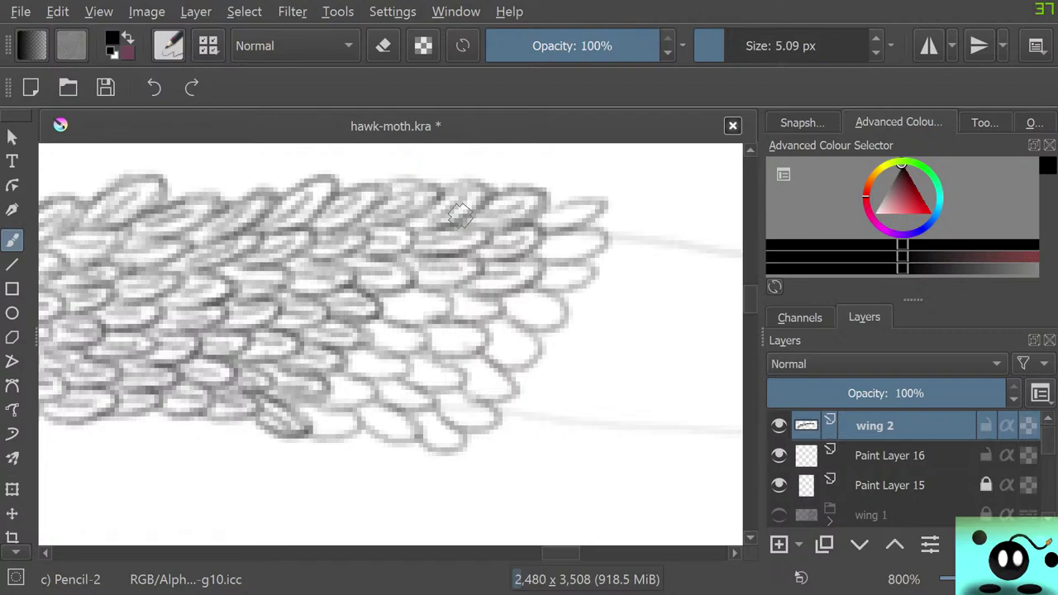
{"action": "left_click_drag", "start_coordinate": [561, 553], "coordinate": [565, 553]}
{"action": "mouse_move", "coordinate": [449, 218]}
{"action": "left_mouse_down"}
{"action": "mouse_move", "coordinate": [433, 245]}
{"action": "mouse_move", "coordinate": [482, 242]}
{"action": "mouse_move", "coordinate": [441, 252]}
{"action": "mouse_move", "coordinate": [501, 243]}
{"action": "mouse_move", "coordinate": [432, 238]}
{"action": "mouse_move", "coordinate": [431, 272]}
{"action": "mouse_move", "coordinate": [474, 271]}
{"action": "mouse_move", "coordinate": [437, 281]}
{"action": "mouse_move", "coordinate": [494, 271]}
{"action": "mouse_move", "coordinate": [408, 271]}
{"action": "mouse_move", "coordinate": [381, 280]}
{"action": "mouse_move", "coordinate": [366, 309]}
{"action": "mouse_move", "coordinate": [386, 279]}
{"action": "mouse_move", "coordinate": [377, 286]}
{"action": "mouse_move", "coordinate": [428, 274]}
{"action": "mouse_move", "coordinate": [380, 262]}
{"action": "mouse_move", "coordinate": [325, 272]}
{"action": "mouse_move", "coordinate": [364, 275]}
{"action": "mouse_move", "coordinate": [301, 291]}
{"action": "mouse_move", "coordinate": [305, 312]}
{"action": "mouse_move", "coordinate": [293, 305]}
{"action": "mouse_move", "coordinate": [326, 308]}
{"action": "mouse_move", "coordinate": [286, 315]}
{"action": "mouse_move", "coordinate": [329, 289]}
{"action": "mouse_move", "coordinate": [335, 300]}
{"action": "mouse_move", "coordinate": [294, 296]}
{"action": "mouse_move", "coordinate": [327, 307]}
{"action": "mouse_move", "coordinate": [256, 297]}
{"action": "left_mouse_up"}
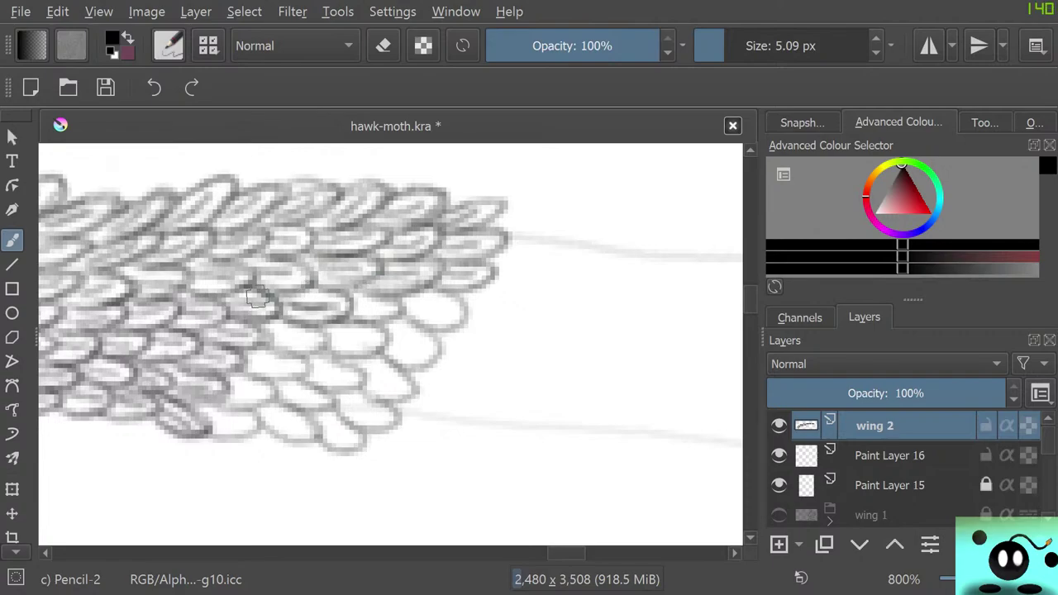
{"action": "mouse_move", "coordinate": [285, 331]}
{"action": "left_mouse_down"}
{"action": "mouse_move", "coordinate": [316, 350]}
{"action": "mouse_move", "coordinate": [280, 315]}
{"action": "mouse_move", "coordinate": [276, 390]}
{"action": "mouse_move", "coordinate": [249, 358]}
{"action": "mouse_move", "coordinate": [289, 366]}
{"action": "mouse_move", "coordinate": [240, 373]}
{"action": "mouse_move", "coordinate": [306, 370]}
{"action": "mouse_move", "coordinate": [234, 373]}
{"action": "mouse_move", "coordinate": [242, 396]}
{"action": "mouse_move", "coordinate": [230, 380]}
{"action": "mouse_move", "coordinate": [255, 392]}
{"action": "mouse_move", "coordinate": [246, 412]}
{"action": "mouse_move", "coordinate": [228, 403]}
{"action": "mouse_move", "coordinate": [239, 379]}
{"action": "mouse_move", "coordinate": [221, 428]}
{"action": "mouse_move", "coordinate": [219, 418]}
{"action": "mouse_move", "coordinate": [243, 423]}
{"action": "mouse_move", "coordinate": [189, 425]}
{"action": "mouse_move", "coordinate": [222, 436]}
{"action": "mouse_move", "coordinate": [216, 428]}
{"action": "mouse_move", "coordinate": [255, 426]}
{"action": "mouse_move", "coordinate": [157, 388]}
{"action": "mouse_move", "coordinate": [197, 438]}
{"action": "mouse_move", "coordinate": [205, 415]}
{"action": "mouse_move", "coordinate": [285, 418]}
{"action": "mouse_move", "coordinate": [265, 411]}
{"action": "mouse_move", "coordinate": [291, 421]}
{"action": "mouse_move", "coordinate": [262, 422]}
{"action": "mouse_move", "coordinate": [304, 440]}
{"action": "mouse_move", "coordinate": [264, 400]}
{"action": "mouse_move", "coordinate": [290, 392]}
{"action": "mouse_move", "coordinate": [291, 404]}
{"action": "mouse_move", "coordinate": [276, 382]}
{"action": "mouse_move", "coordinate": [307, 387]}
{"action": "mouse_move", "coordinate": [313, 364]}
{"action": "mouse_move", "coordinate": [346, 380]}
{"action": "mouse_move", "coordinate": [318, 383]}
{"action": "mouse_move", "coordinate": [354, 392]}
{"action": "mouse_move", "coordinate": [305, 357]}
{"action": "mouse_move", "coordinate": [343, 351]}
{"action": "mouse_move", "coordinate": [338, 336]}
{"action": "mouse_move", "coordinate": [373, 342]}
{"action": "mouse_move", "coordinate": [347, 367]}
{"action": "mouse_move", "coordinate": [334, 347]}
{"action": "mouse_move", "coordinate": [379, 334]}
{"action": "mouse_move", "coordinate": [340, 348]}
{"action": "mouse_move", "coordinate": [385, 401]}
{"action": "mouse_move", "coordinate": [360, 362]}
{"action": "mouse_move", "coordinate": [379, 377]}
{"action": "mouse_move", "coordinate": [373, 386]}
{"action": "mouse_move", "coordinate": [420, 402]}
{"action": "mouse_move", "coordinate": [368, 358]}
{"action": "mouse_move", "coordinate": [398, 347]}
{"action": "mouse_move", "coordinate": [386, 332]}
{"action": "mouse_move", "coordinate": [424, 348]}
{"action": "mouse_move", "coordinate": [401, 357]}
{"action": "mouse_move", "coordinate": [421, 367]}
{"action": "mouse_move", "coordinate": [398, 319]}
{"action": "mouse_move", "coordinate": [413, 301]}
{"action": "mouse_move", "coordinate": [447, 311]}
{"action": "mouse_move", "coordinate": [425, 308]}
{"action": "mouse_move", "coordinate": [453, 325]}
{"action": "mouse_move", "coordinate": [413, 294]}
{"action": "mouse_move", "coordinate": [448, 323]}
{"action": "mouse_move", "coordinate": [366, 308]}
{"action": "mouse_move", "coordinate": [385, 303]}
{"action": "mouse_move", "coordinate": [314, 281]}
{"action": "left_mouse_up"}
{"action": "mouse_move", "coordinate": [343, 404]}
{"action": "left_mouse_down"}
{"action": "mouse_move", "coordinate": [361, 423]}
{"action": "mouse_move", "coordinate": [379, 422]}
{"action": "mouse_move", "coordinate": [344, 397]}
{"action": "mouse_move", "coordinate": [334, 435]}
{"action": "mouse_move", "coordinate": [346, 441]}
{"action": "mouse_move", "coordinate": [318, 411]}
{"action": "mouse_move", "coordinate": [328, 447]}
{"action": "mouse_move", "coordinate": [320, 436]}
{"action": "mouse_move", "coordinate": [358, 435]}
{"action": "mouse_move", "coordinate": [334, 429]}
{"action": "mouse_move", "coordinate": [372, 420]}
{"action": "mouse_move", "coordinate": [368, 429]}
{"action": "mouse_move", "coordinate": [353, 403]}
{"action": "mouse_move", "coordinate": [327, 420]}
{"action": "left_mouse_up"}
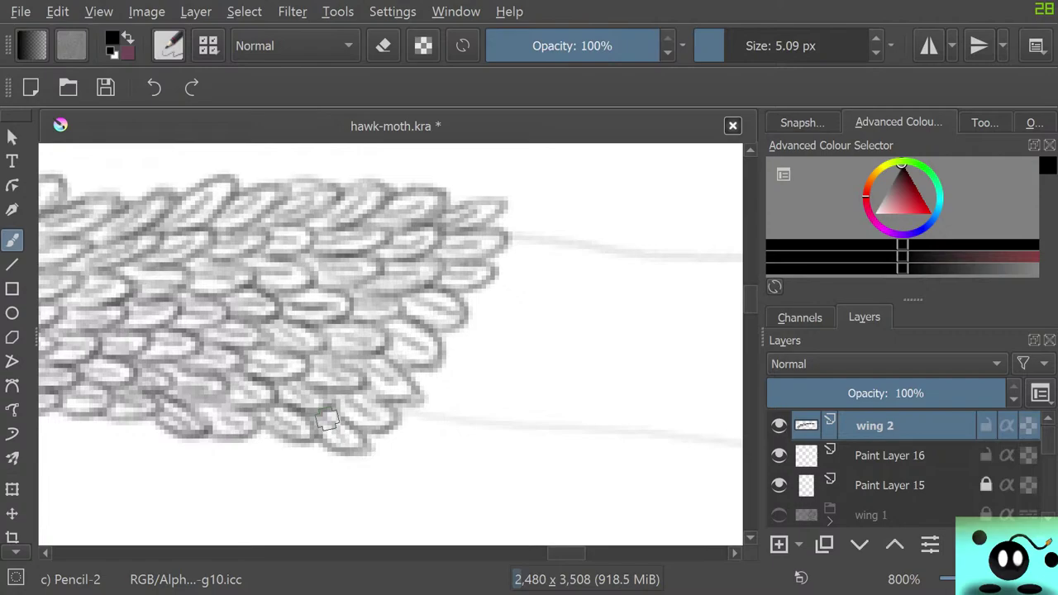
- Compare the shaded band with the first wing by toggling the wing 1 group's visibility at several zoom levels
{"action": "scroll", "coordinate": [313, 281], "scroll_direction": "down", "scroll_amount": 8}
{"action": "scroll", "coordinate": [224, 202], "scroll_direction": "up", "scroll_amount": 2}
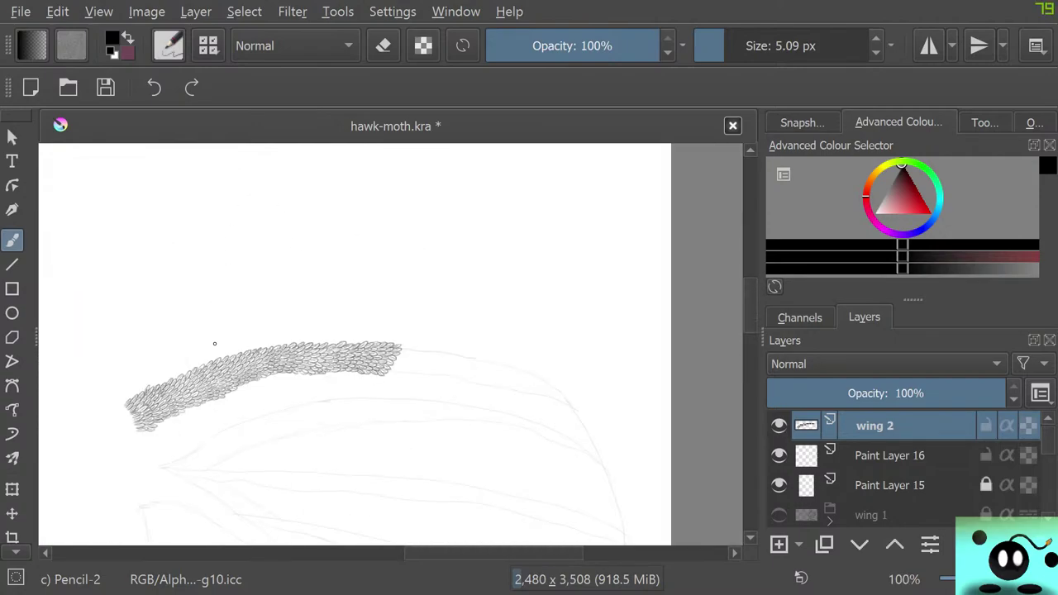
{"action": "scroll", "coordinate": [214, 344], "scroll_direction": "up", "scroll_amount": 2}
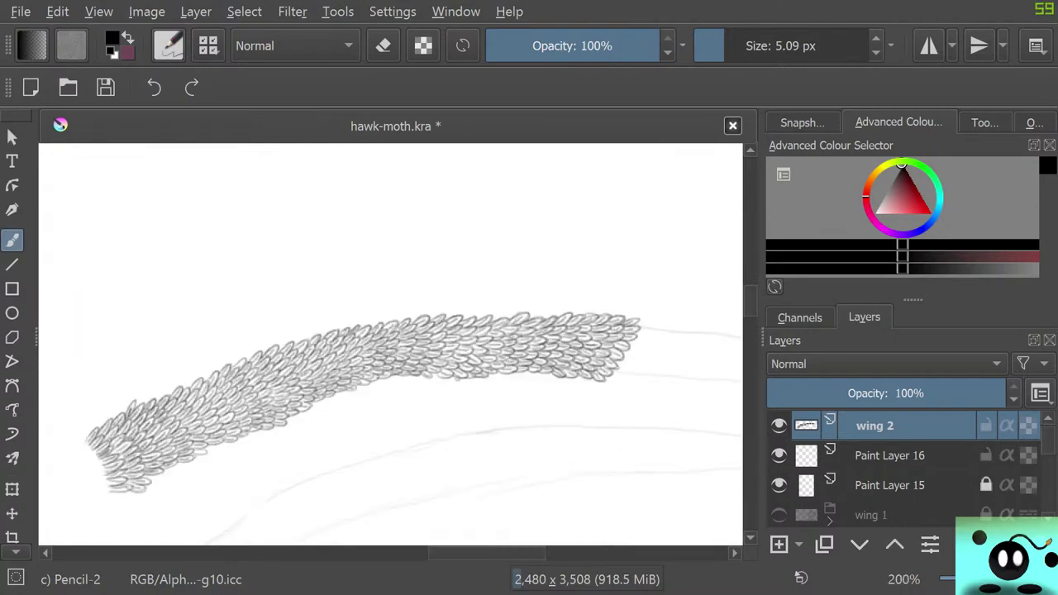
{"action": "left_click", "coordinate": [779, 515]}
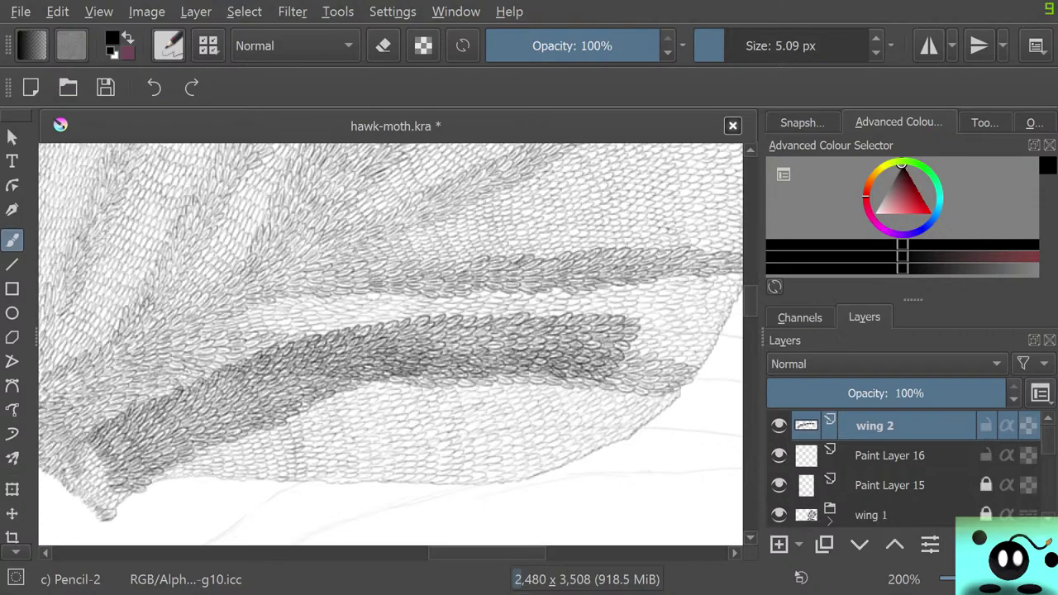
{"action": "scroll", "coordinate": [334, 472], "scroll_direction": "down", "scroll_amount": 3}
{"action": "scroll", "coordinate": [335, 472], "scroll_direction": "up", "scroll_amount": 1}
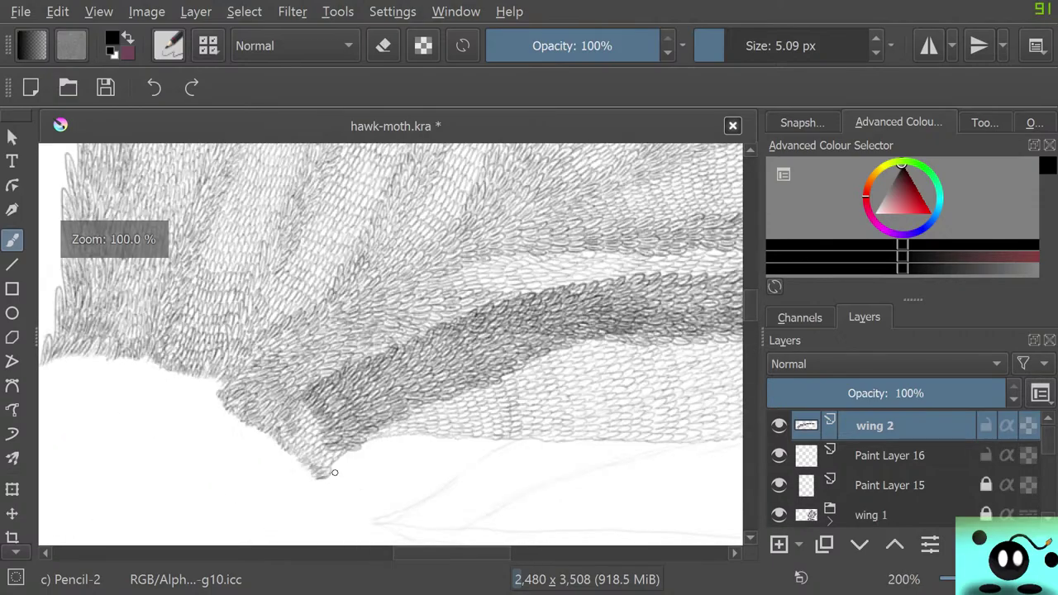
{"action": "scroll", "coordinate": [335, 472], "scroll_direction": "up", "scroll_amount": 4}
{"action": "scroll", "coordinate": [321, 453], "scroll_direction": "down", "scroll_amount": 7}
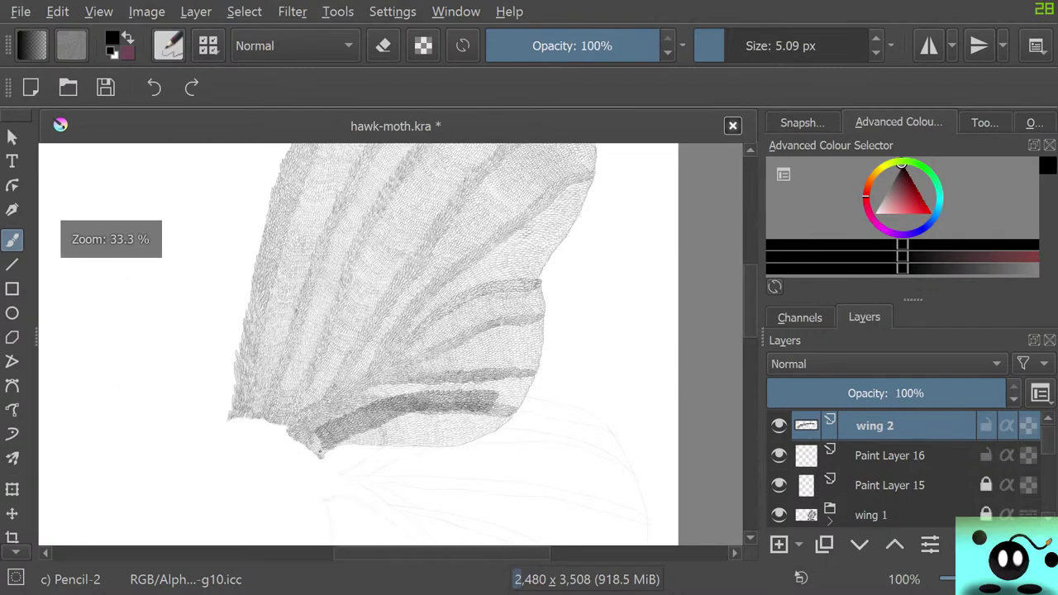
{"action": "scroll", "coordinate": [321, 453], "scroll_direction": "up", "scroll_amount": 4}
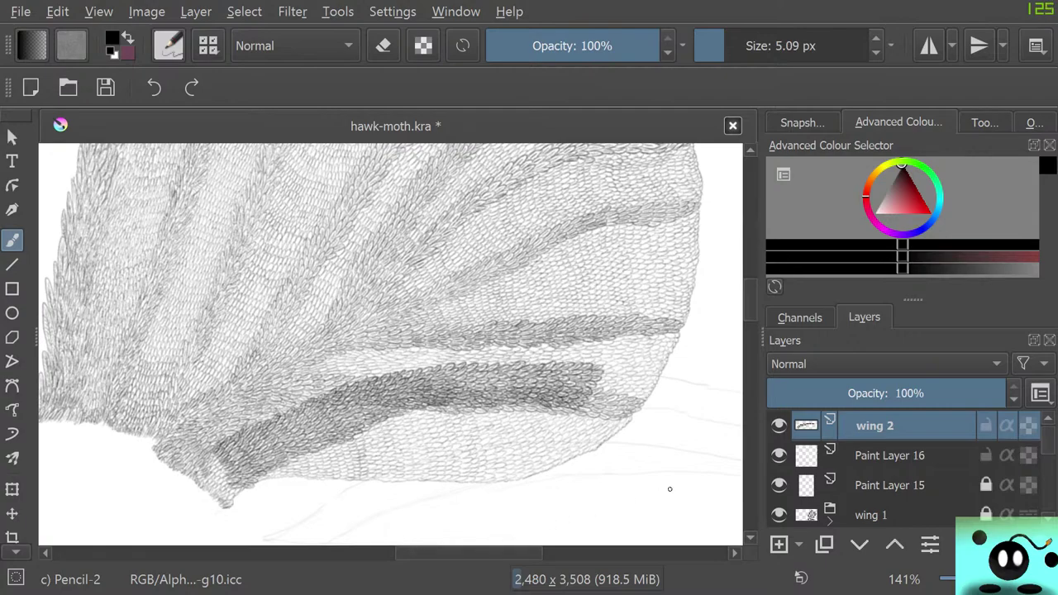
{"action": "left_click", "coordinate": [778, 515]}
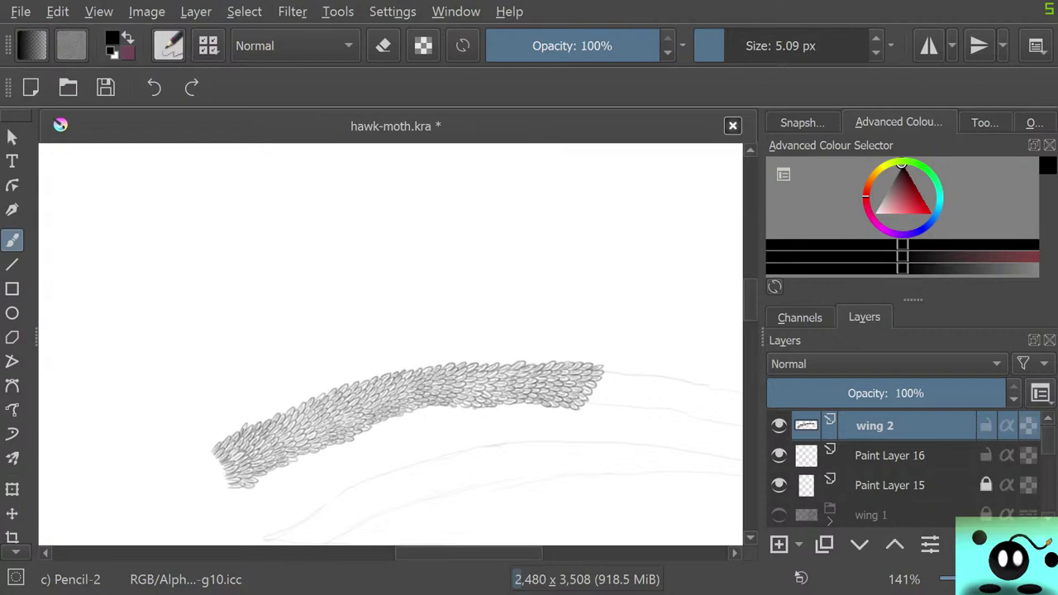
{"action": "left_click", "coordinate": [778, 515]}
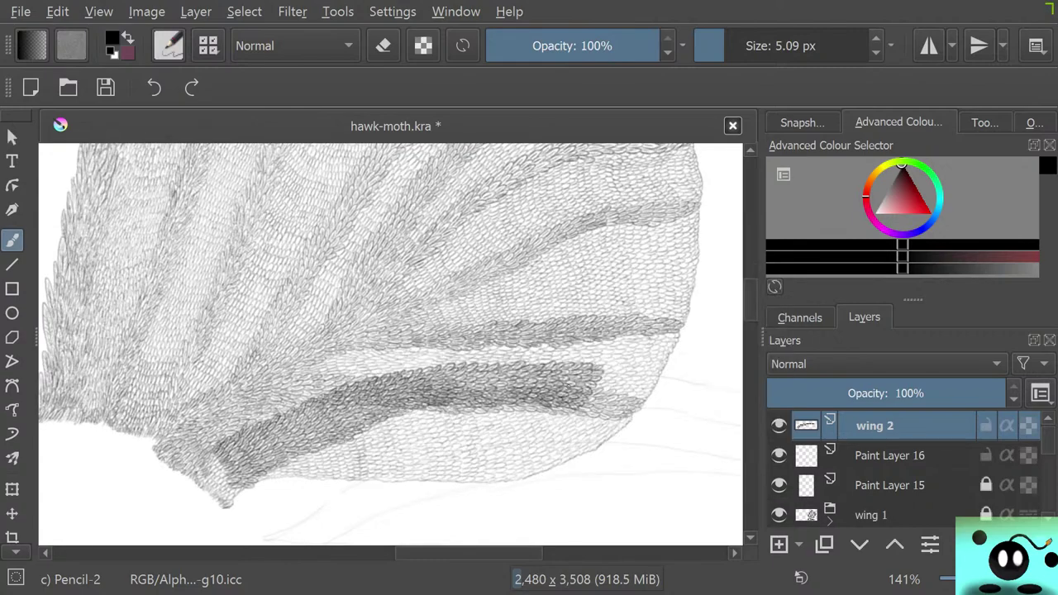
{"action": "key", "text": "ctrl+shift+h"}
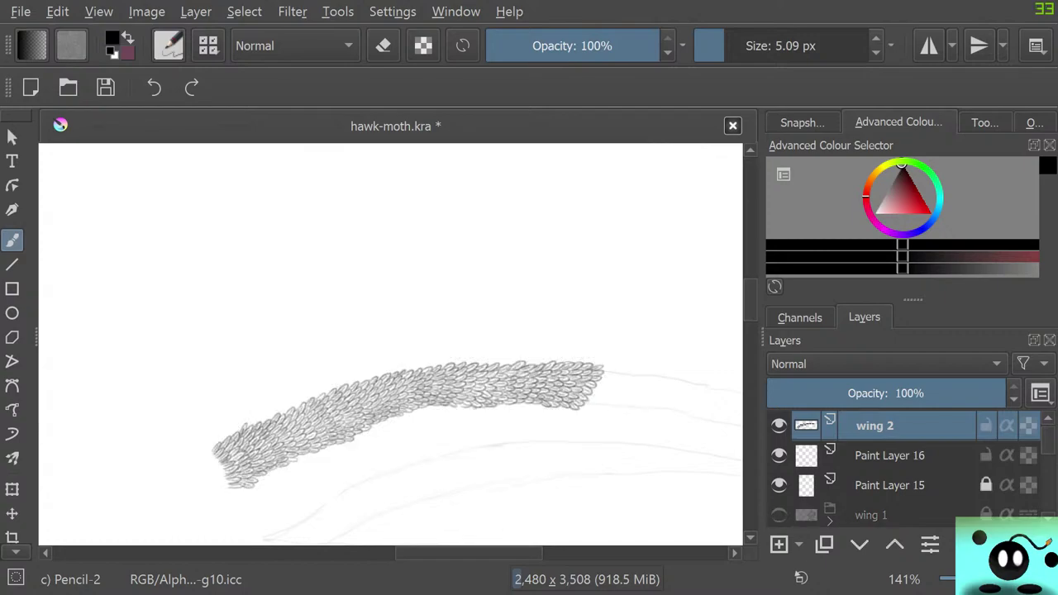
- Make Paint Layer 16 the active layer and set the painting colour to white
{"action": "left_click", "coordinate": [896, 455]}
{"action": "mouse_move", "coordinate": [895, 455]}
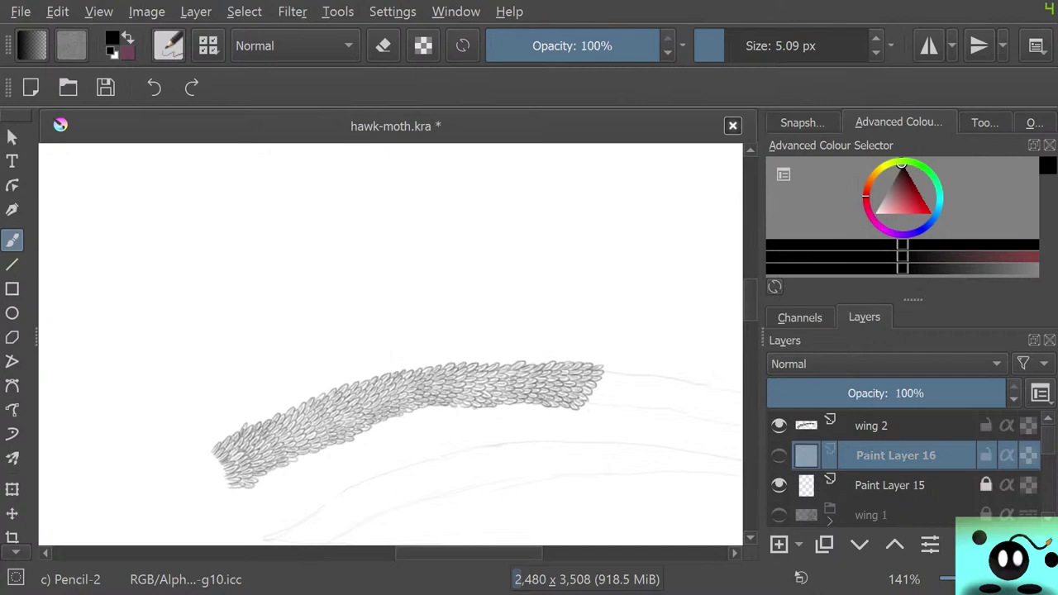
{"action": "right_click", "coordinate": [58, 429]}
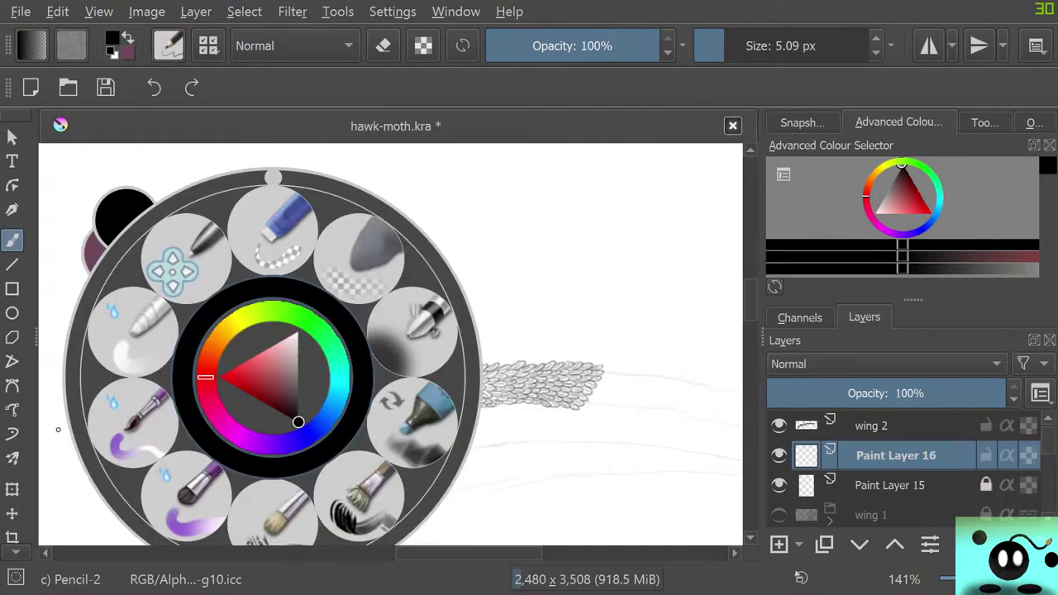
{"action": "left_click_drag", "start_coordinate": [299, 420], "coordinate": [298, 332]}
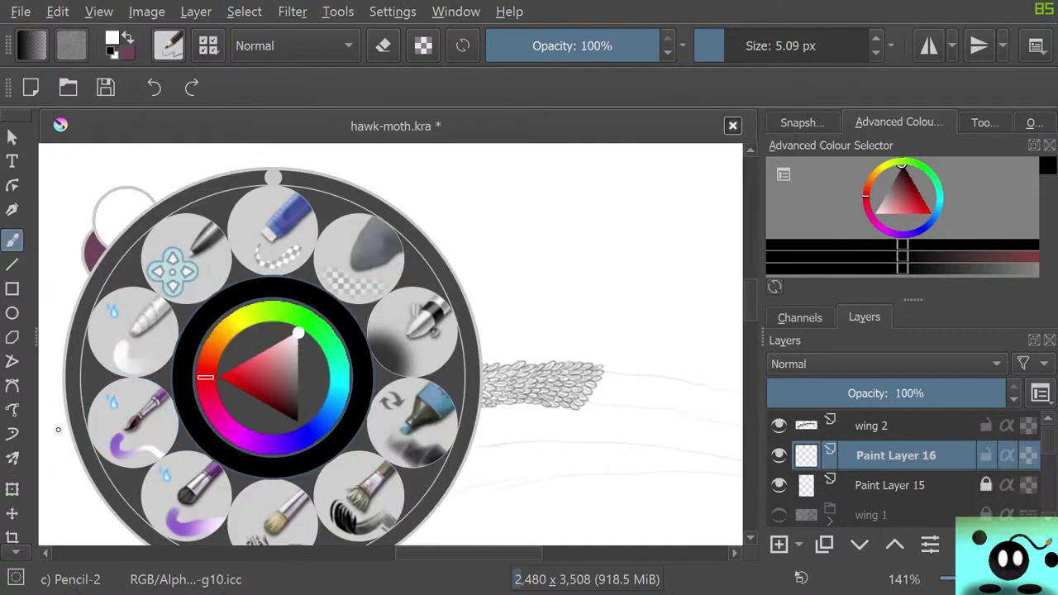
{"action": "right_click", "coordinate": [38, 246]}
{"action": "left_click", "coordinate": [54, 248]}
{"action": "right_click", "coordinate": [56, 159]}
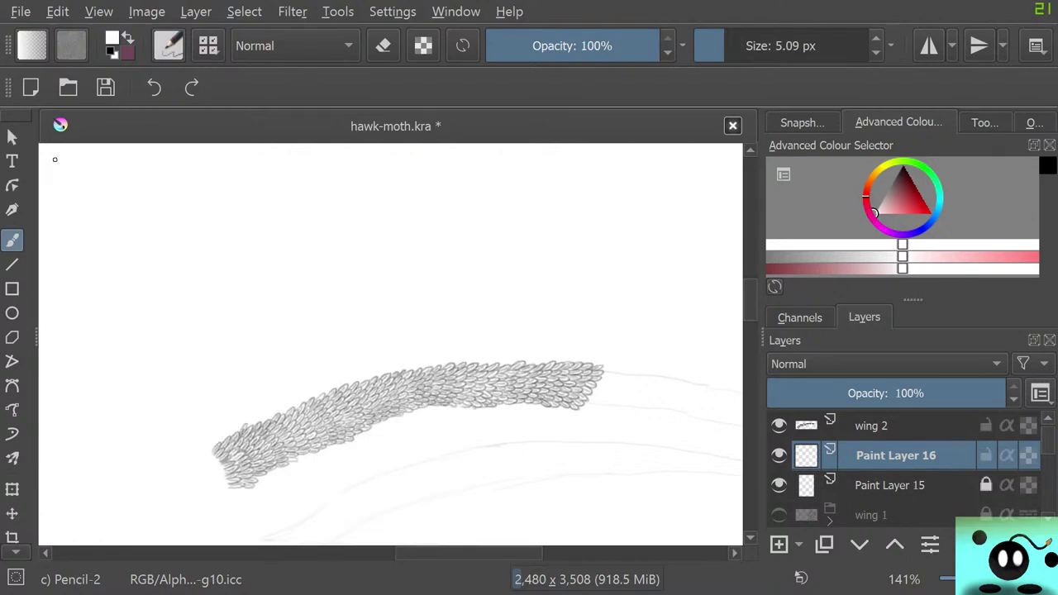
- Paint a white backing beneath the whole scale band using the Basic-5 Size brush at 214.63 px
{"action": "left_click", "coordinate": [168, 46]}
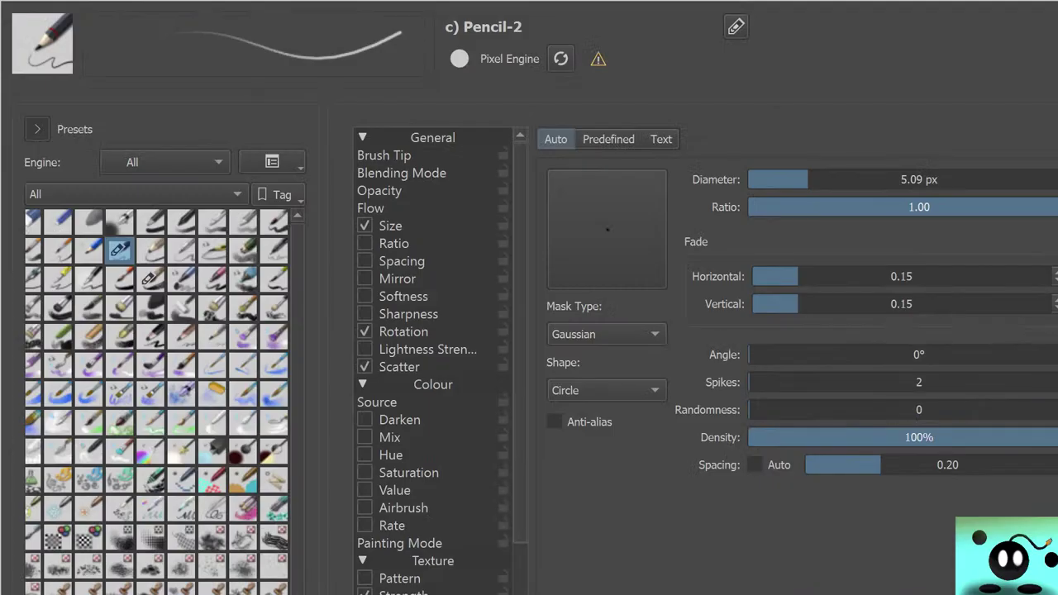
{"action": "left_click", "coordinate": [274, 223]}
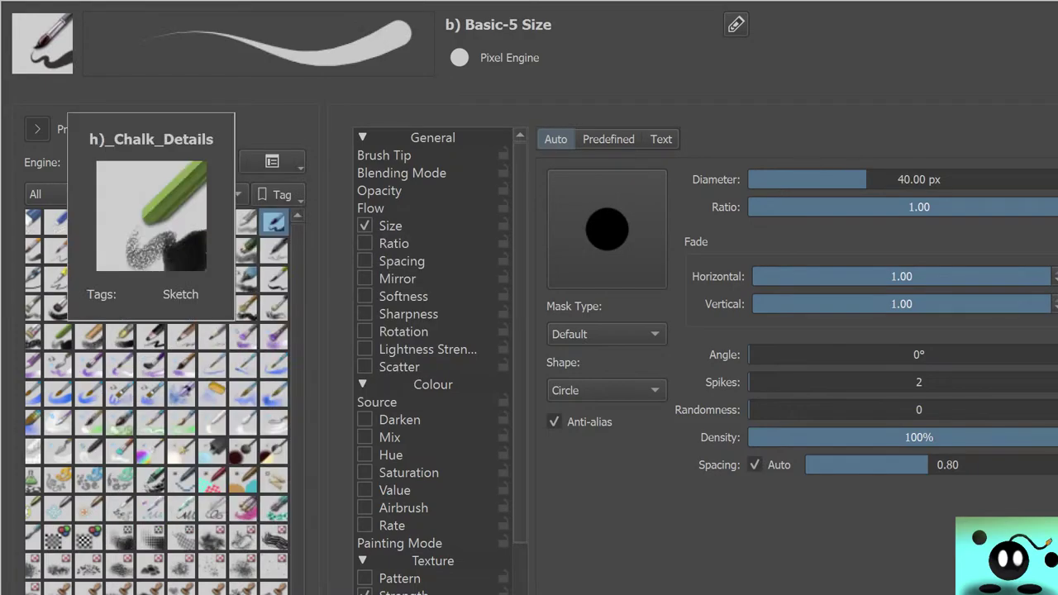
{"action": "key", "text": "Escape"}
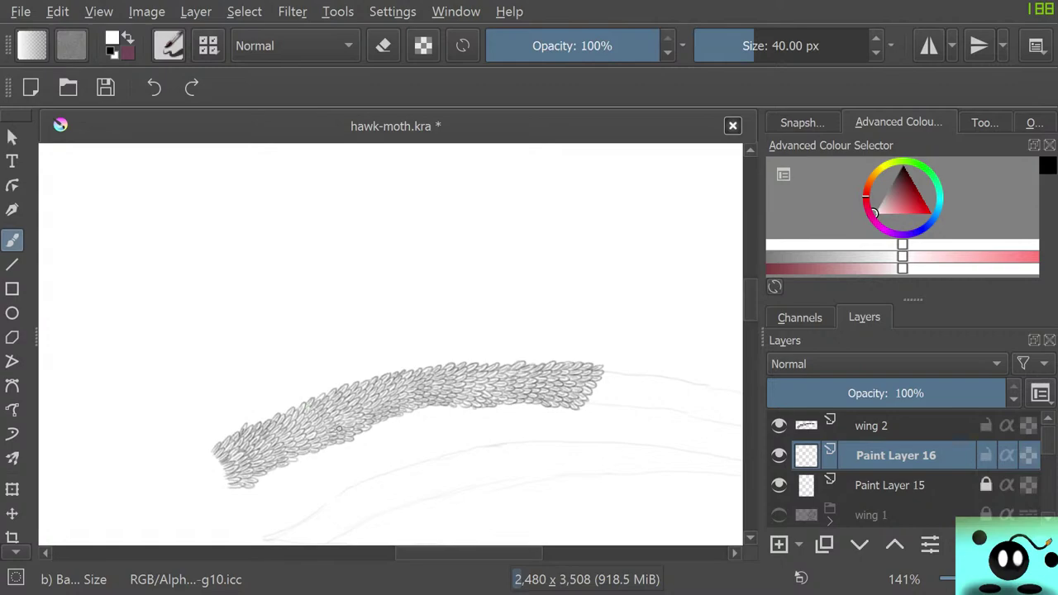
{"action": "mouse_move", "coordinate": [339, 429]}
{"action": "left_mouse_down"}
{"action": "mouse_move", "coordinate": [322, 444]}
{"action": "mouse_move", "coordinate": [408, 397]}
{"action": "left_mouse_up"}
{"action": "left_click", "coordinate": [797, 46]}
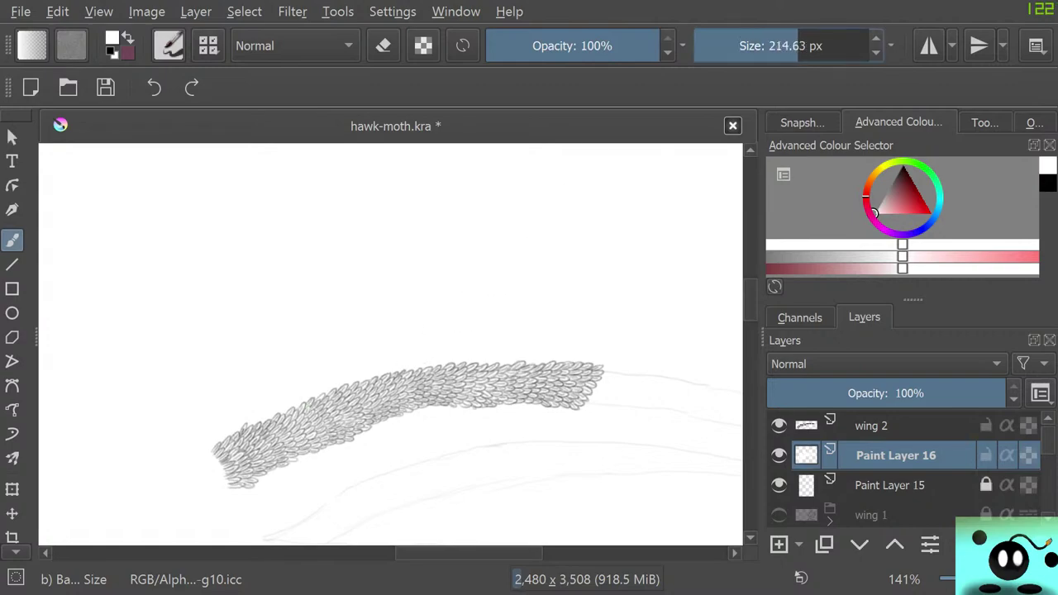
{"action": "mouse_move", "coordinate": [240, 473]}
{"action": "left_mouse_down"}
{"action": "mouse_move", "coordinate": [446, 388]}
{"action": "mouse_move", "coordinate": [551, 380]}
{"action": "left_mouse_up"}
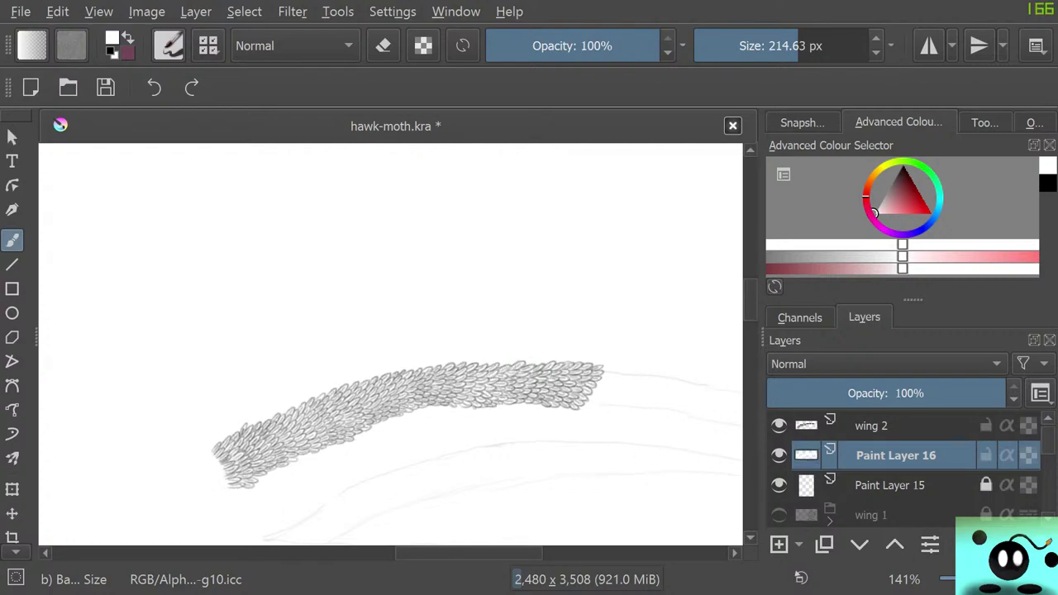
- Show the wing 1 group and erase the excess white around the band's lower edge, outer end and upper edge with the 50 px eraser
{"action": "left_click", "coordinate": [779, 515]}
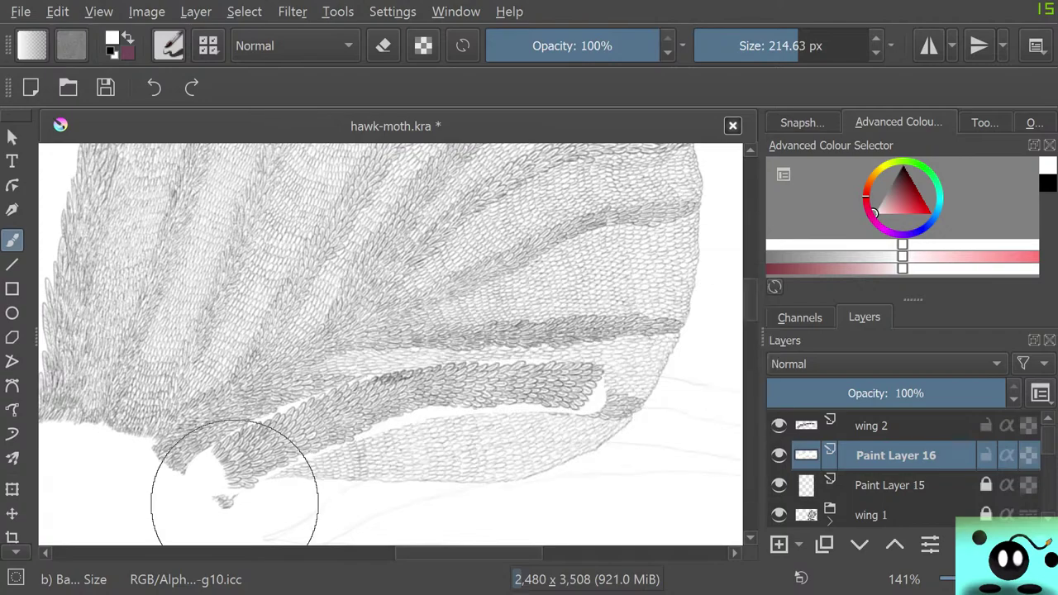
{"action": "key", "text": "slash"}
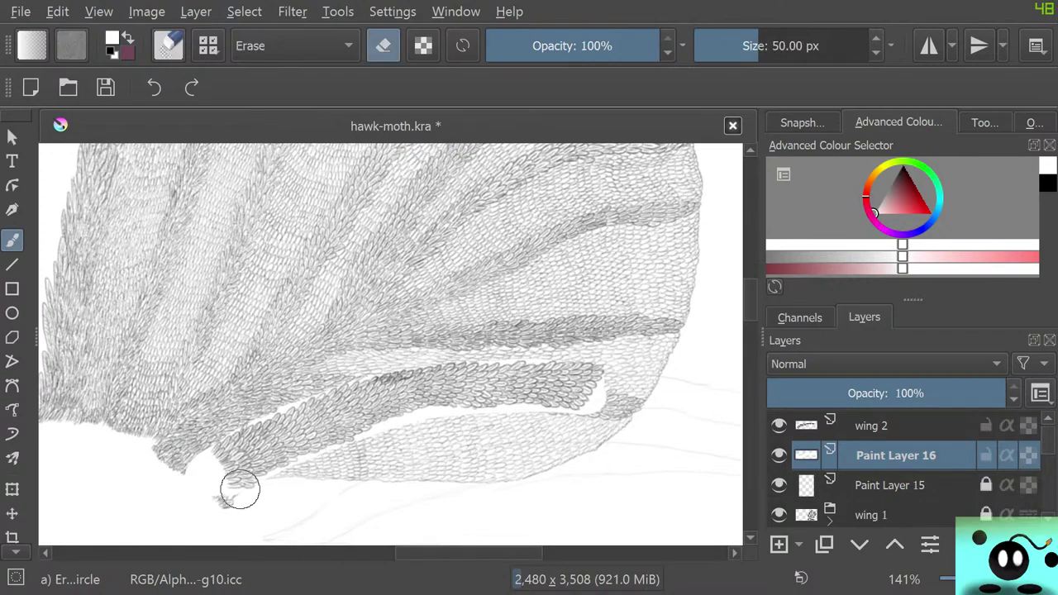
{"action": "mouse_move", "coordinate": [222, 514]}
{"action": "left_mouse_down"}
{"action": "mouse_move", "coordinate": [291, 463]}
{"action": "mouse_move", "coordinate": [234, 501]}
{"action": "mouse_move", "coordinate": [267, 467]}
{"action": "mouse_move", "coordinate": [300, 455]}
{"action": "mouse_move", "coordinate": [284, 470]}
{"action": "left_mouse_up"}
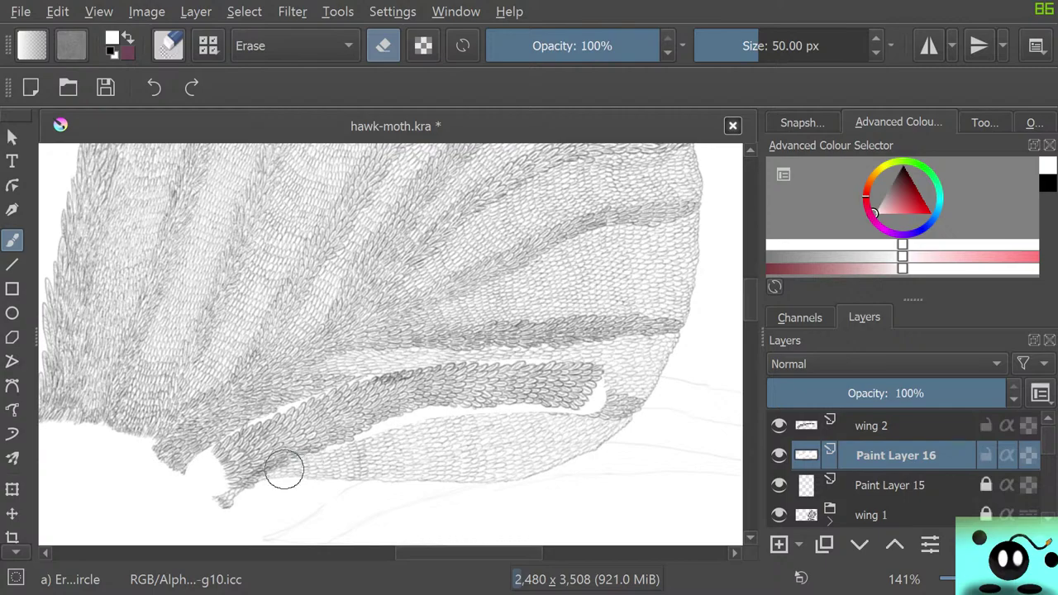
{"action": "key", "text": "ctrl+z"}
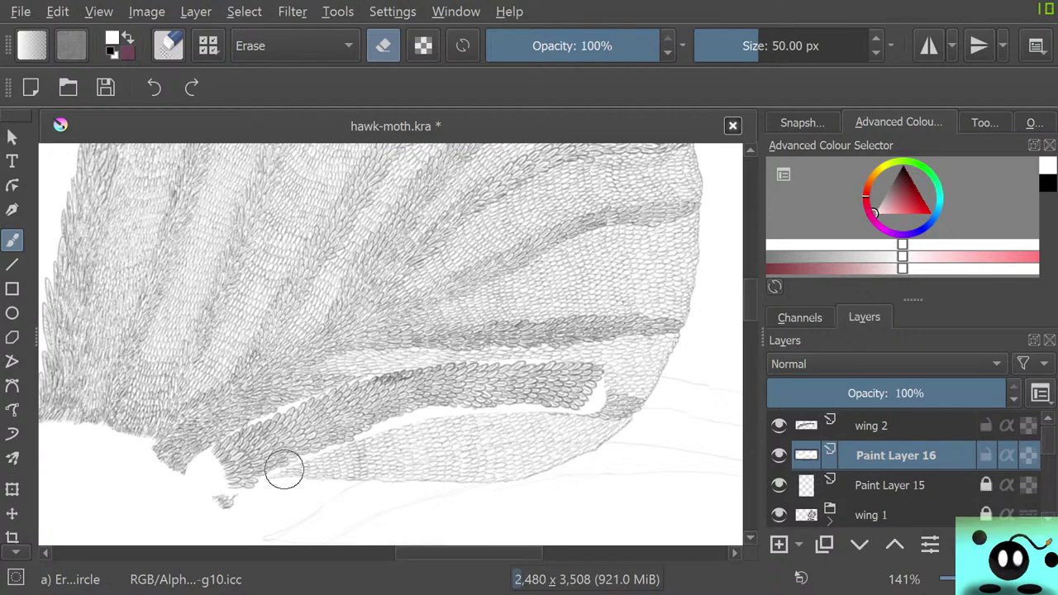
{"action": "mouse_move", "coordinate": [301, 495]}
{"action": "left_mouse_down"}
{"action": "mouse_move", "coordinate": [314, 496]}
{"action": "mouse_move", "coordinate": [267, 529]}
{"action": "mouse_move", "coordinate": [305, 481]}
{"action": "left_mouse_up"}
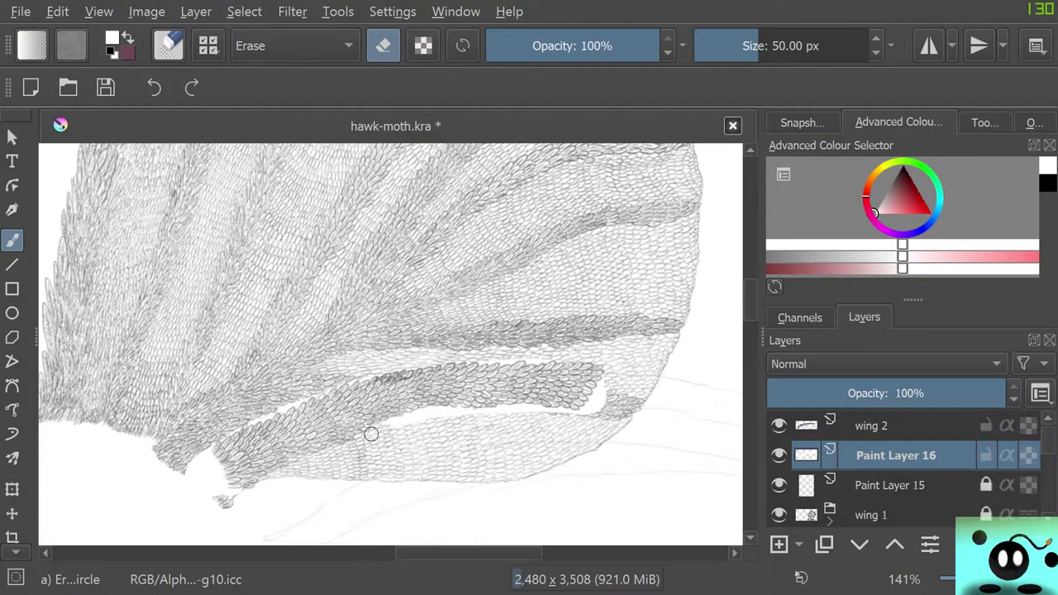
{"action": "left_click_drag", "start_coordinate": [371, 434], "coordinate": [438, 415]}
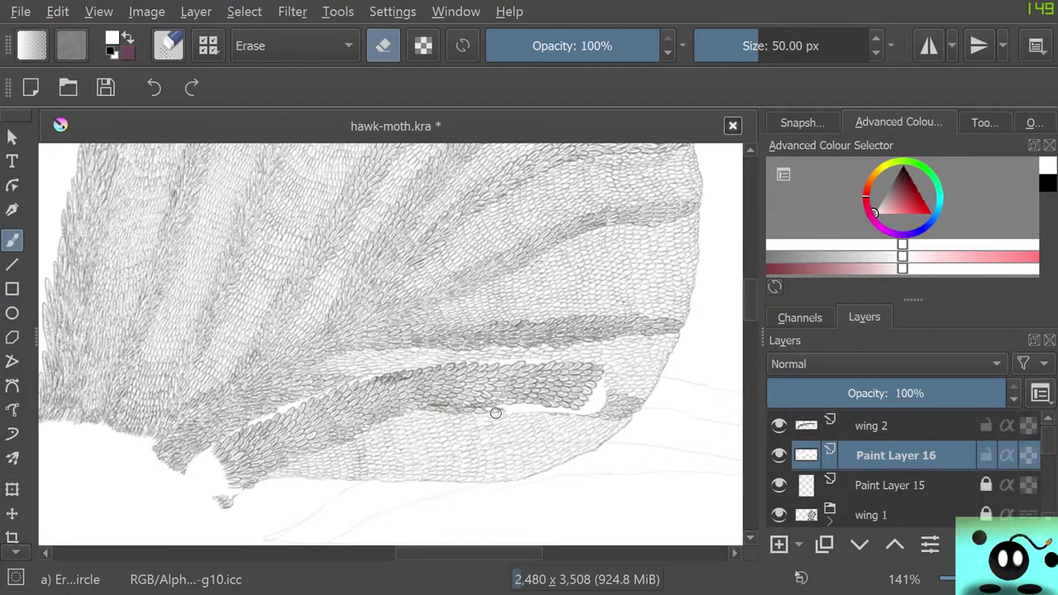
{"action": "mouse_move", "coordinate": [495, 412]}
{"action": "left_mouse_down"}
{"action": "mouse_move", "coordinate": [581, 412]}
{"action": "mouse_move", "coordinate": [601, 387]}
{"action": "left_mouse_up"}
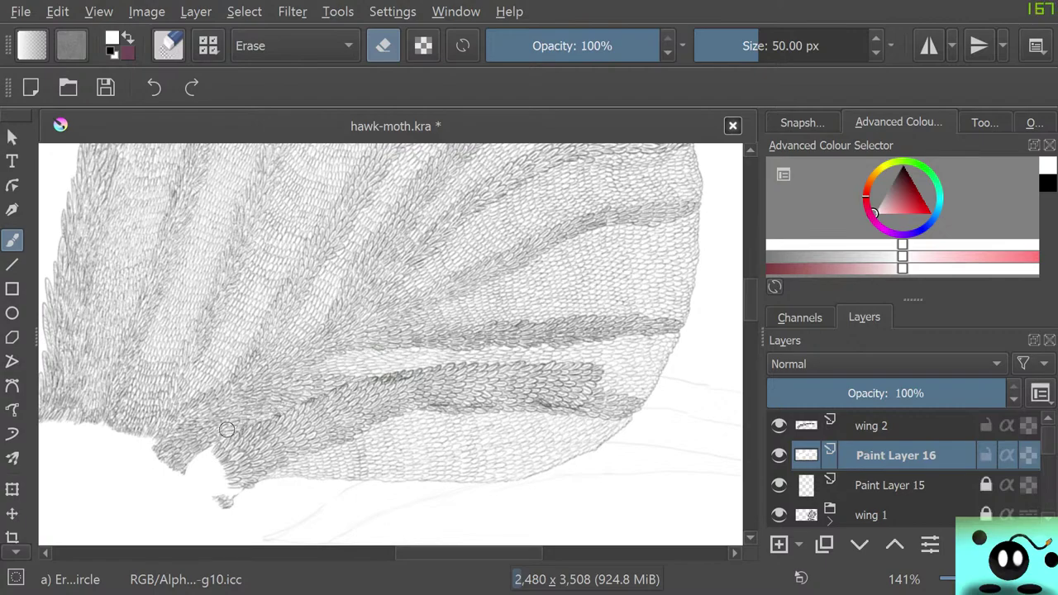
{"action": "left_click_drag", "start_coordinate": [226, 430], "coordinate": [212, 441]}
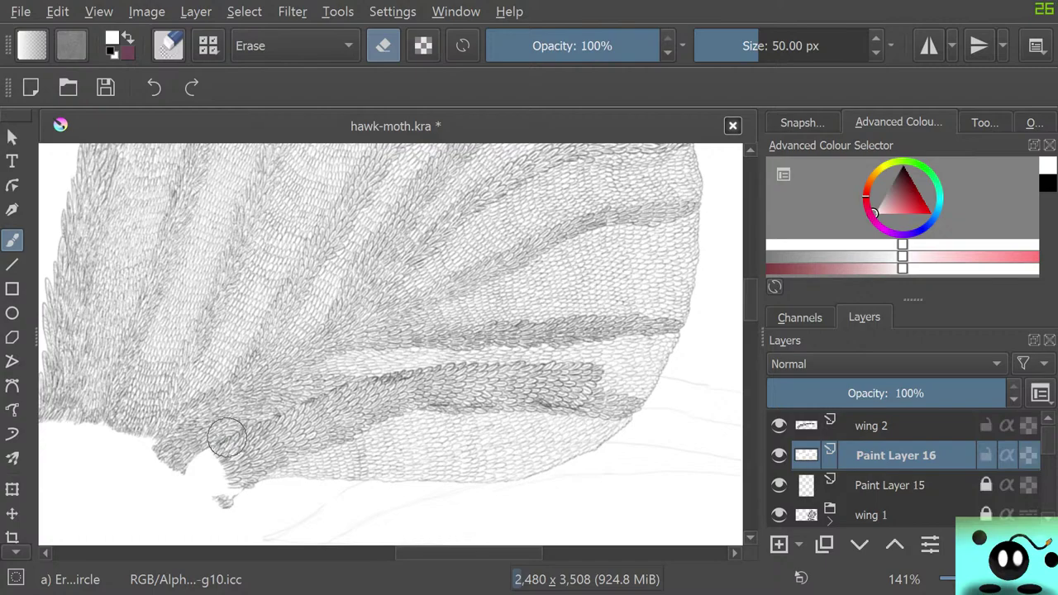
- Repaint white behind the band's upper edge and inner end using the Basic-5 Size brush at 28.58 px
{"action": "key", "text": "/"}
{"action": "left_click", "coordinate": [748, 45]}
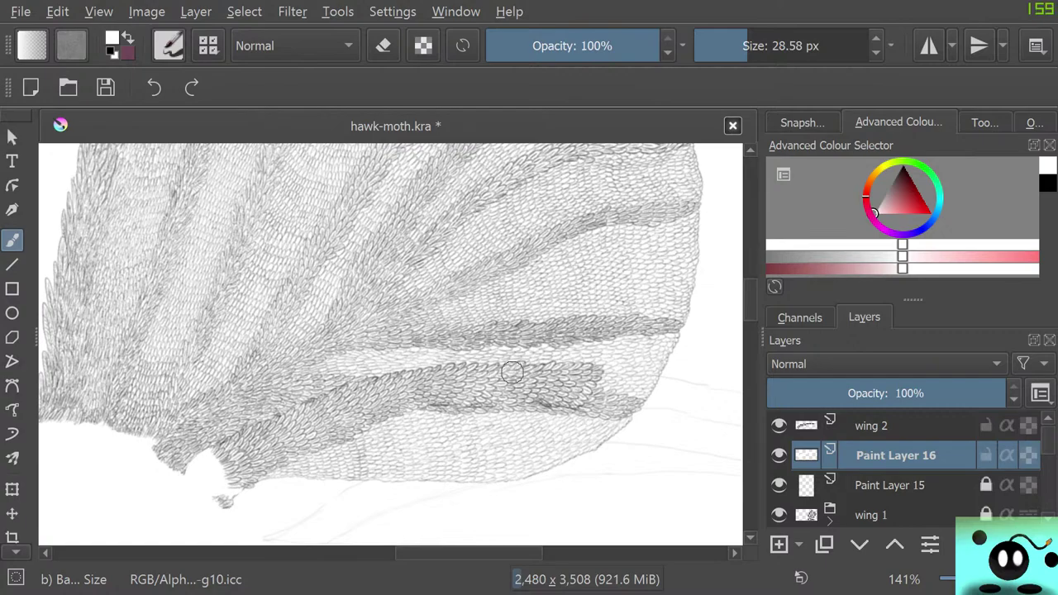
{"action": "left_click_drag", "start_coordinate": [270, 427], "coordinate": [273, 424]}
{"action": "left_click_drag", "start_coordinate": [224, 448], "coordinate": [222, 444]}
- Erase the leftover white covering the first wing's pointed base, undoing a stray stroke
{"action": "key", "text": "e"}
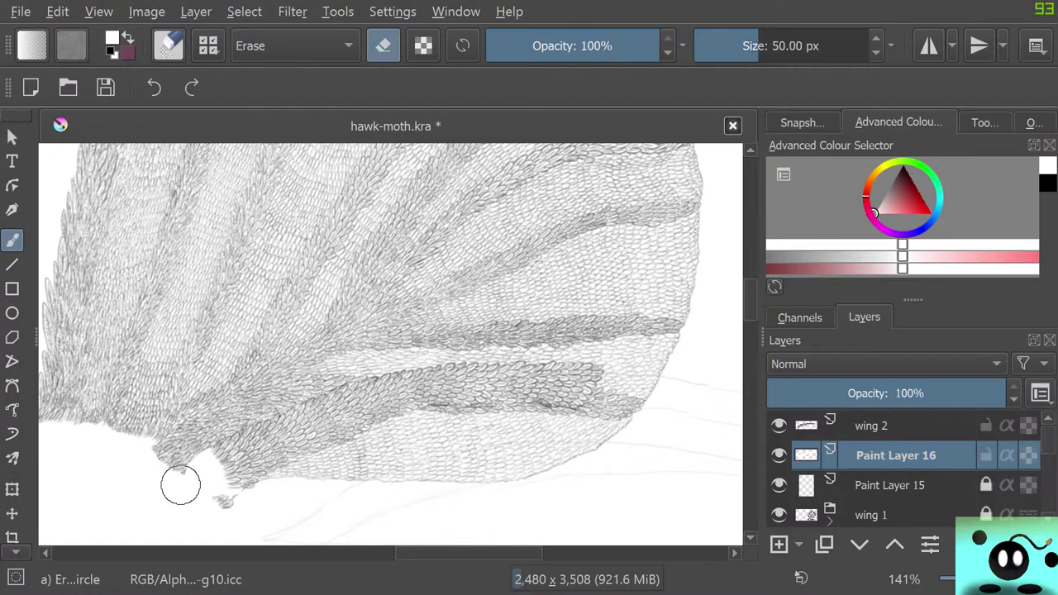
{"action": "left_click_drag", "start_coordinate": [177, 466], "coordinate": [223, 514]}
{"action": "key", "text": "ctrl+z"}
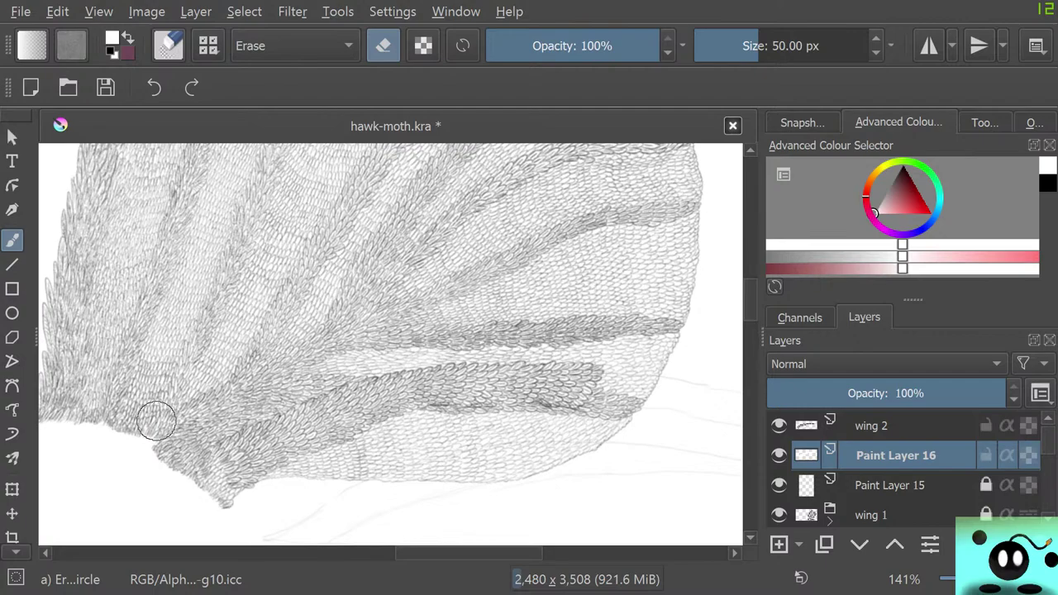
- Touch up the white backing along the band's lower half by alternately painting at 28.58 px and erasing at 50 px
{"action": "key", "text": "slash"}
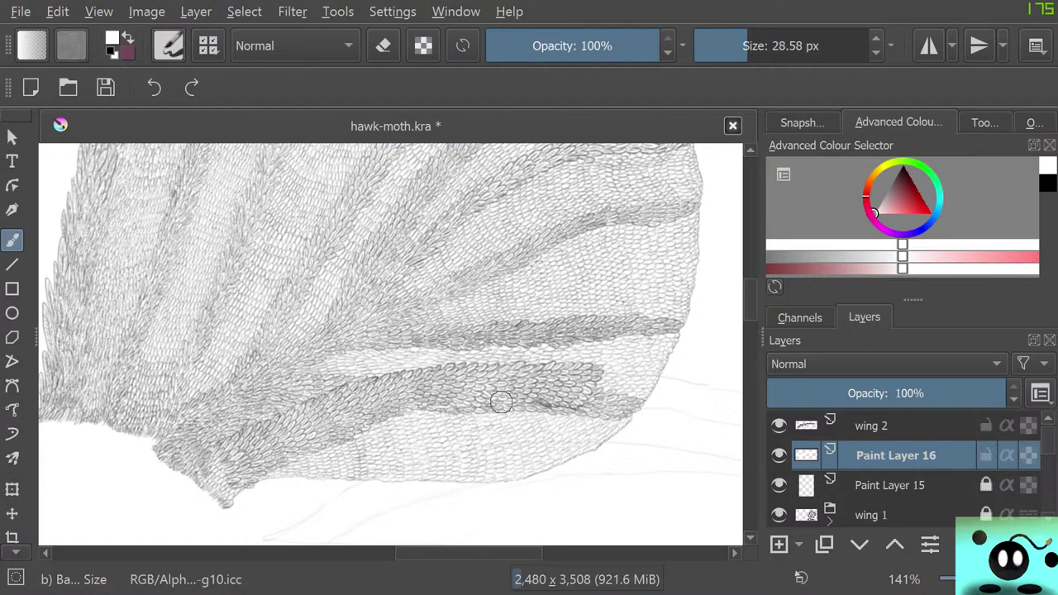
{"action": "key", "text": "slash"}
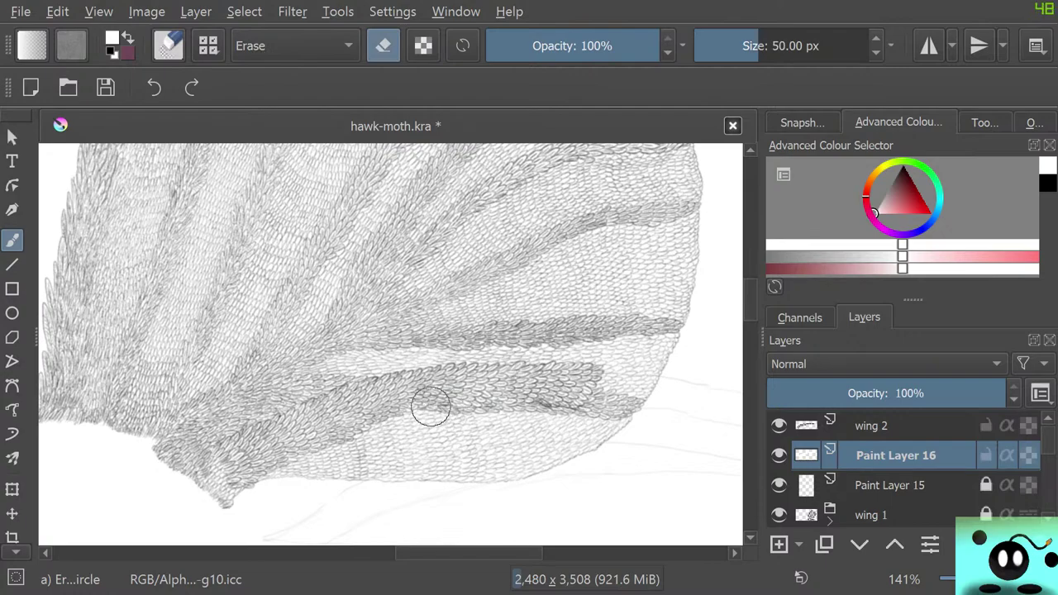
{"action": "key", "text": "slash"}
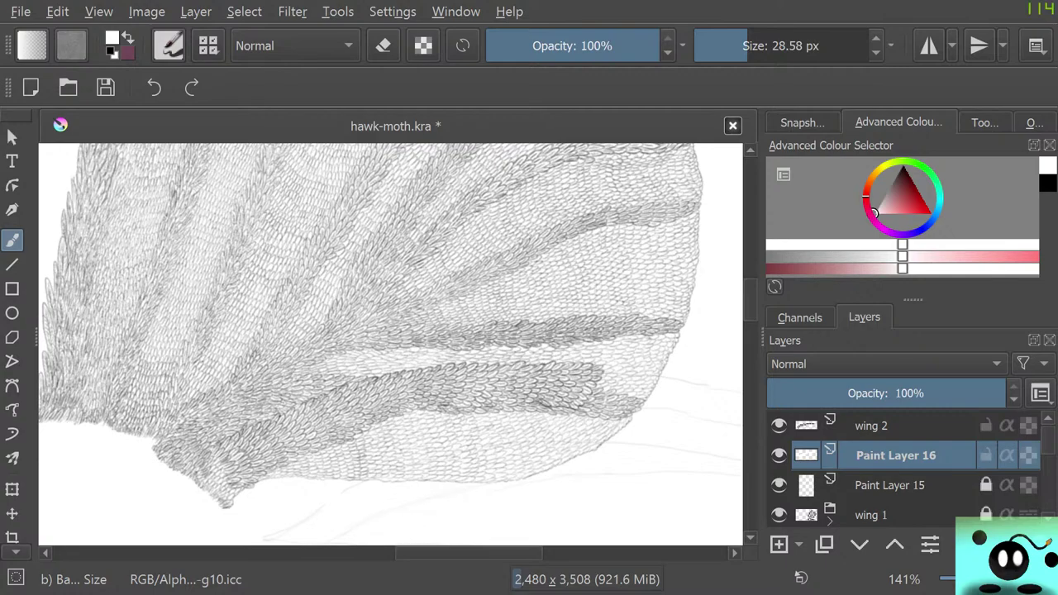
- Toggle the wing 1 group's visibility to check the second wing's band with and without the first wing behind it
{"action": "left_click", "coordinate": [778, 515]}
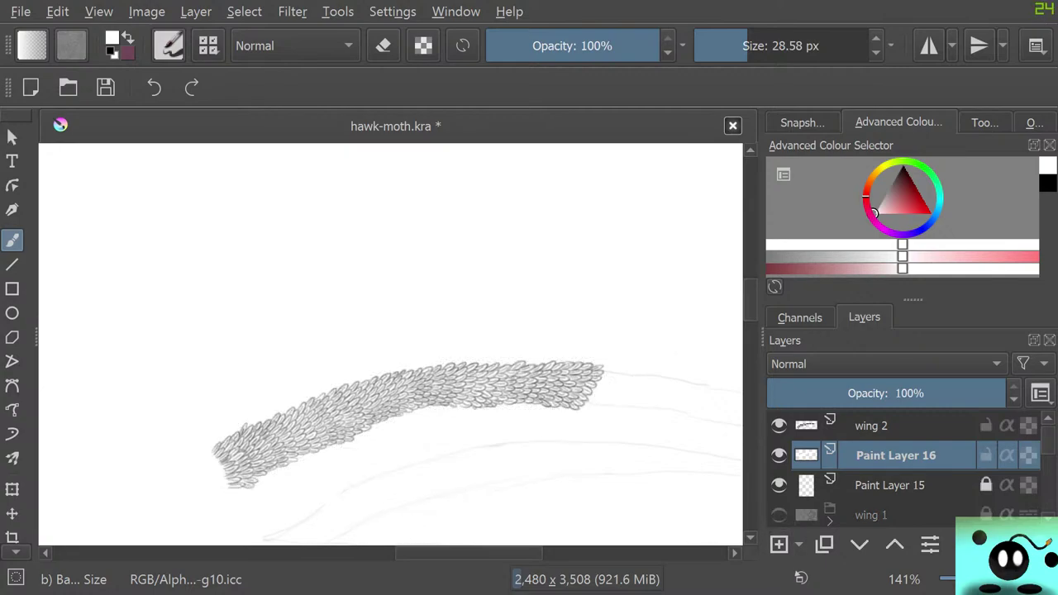
{"action": "left_click", "coordinate": [779, 515]}
{"action": "left_click", "coordinate": [779, 515]}
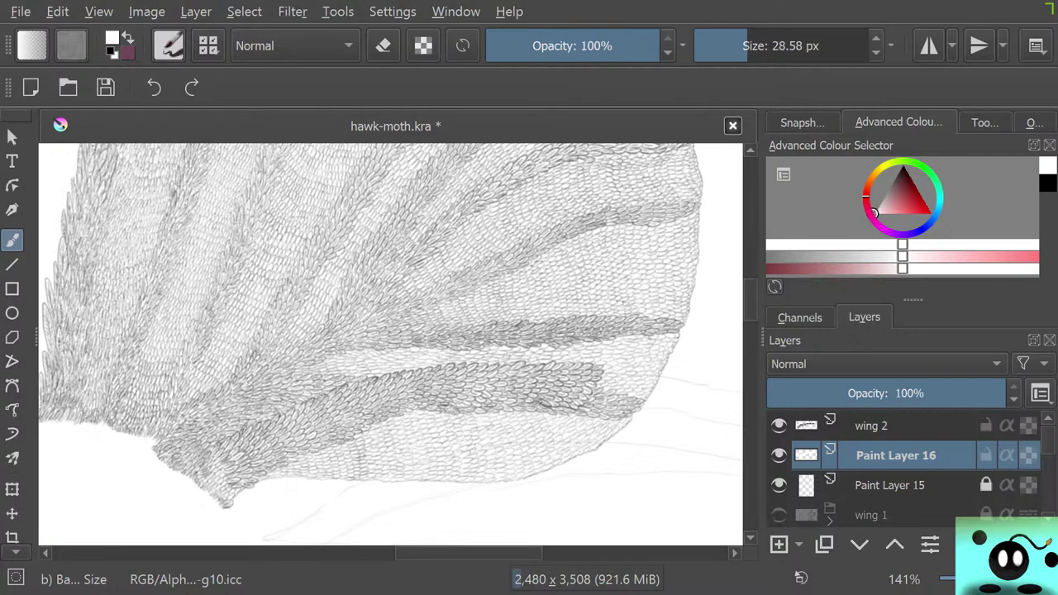
{"action": "left_click", "coordinate": [779, 515]}
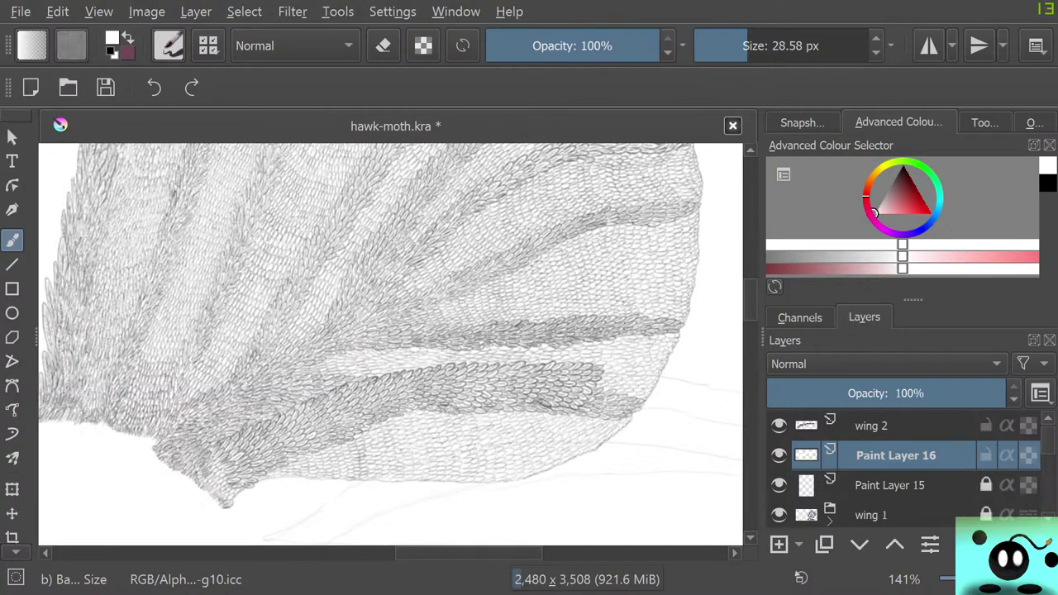
{"action": "mouse_move", "coordinate": [889, 486]}
- Paint white over the first wing's scales below the band, enlarging the Basic-5 Size brush from 28.58 px to 84.89 px for the remaining area
{"action": "scroll", "coordinate": [313, 349], "scroll_direction": "down", "scroll_amount": 3}
{"action": "scroll", "coordinate": [312, 350], "scroll_direction": "up", "scroll_amount": 2}
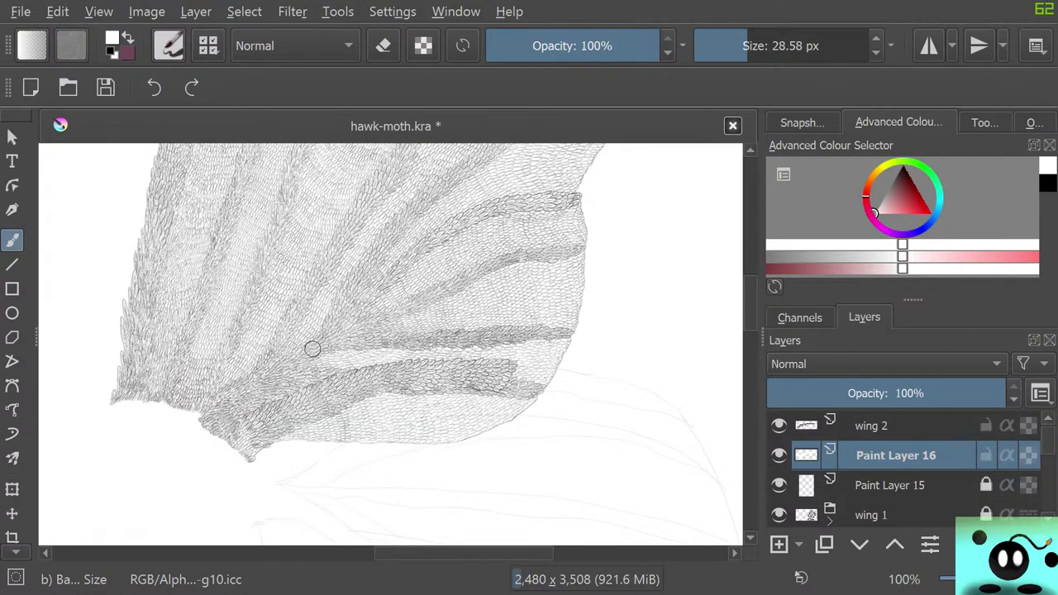
{"action": "key", "text": "e"}
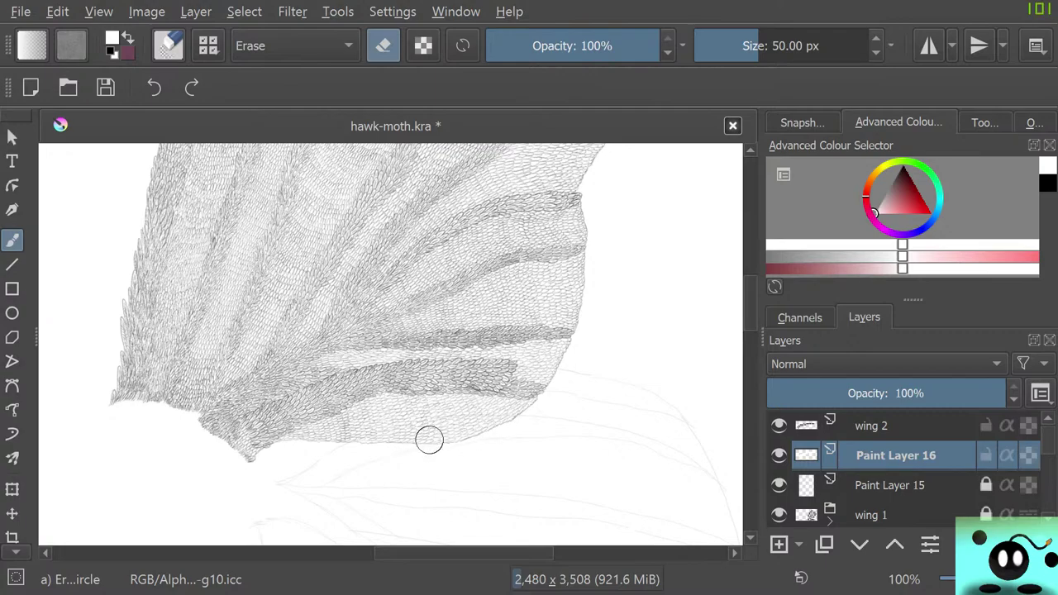
{"action": "key", "text": "e"}
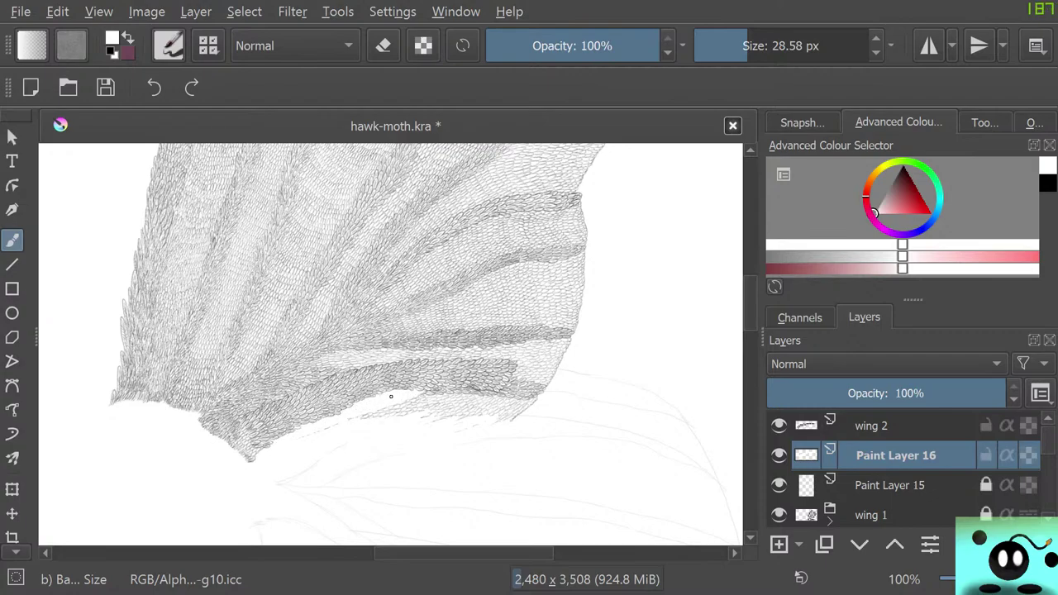
{"action": "mouse_move", "coordinate": [391, 397]}
{"action": "left_mouse_down"}
{"action": "mouse_move", "coordinate": [348, 422]}
{"action": "mouse_move", "coordinate": [423, 405]}
{"action": "left_mouse_up"}
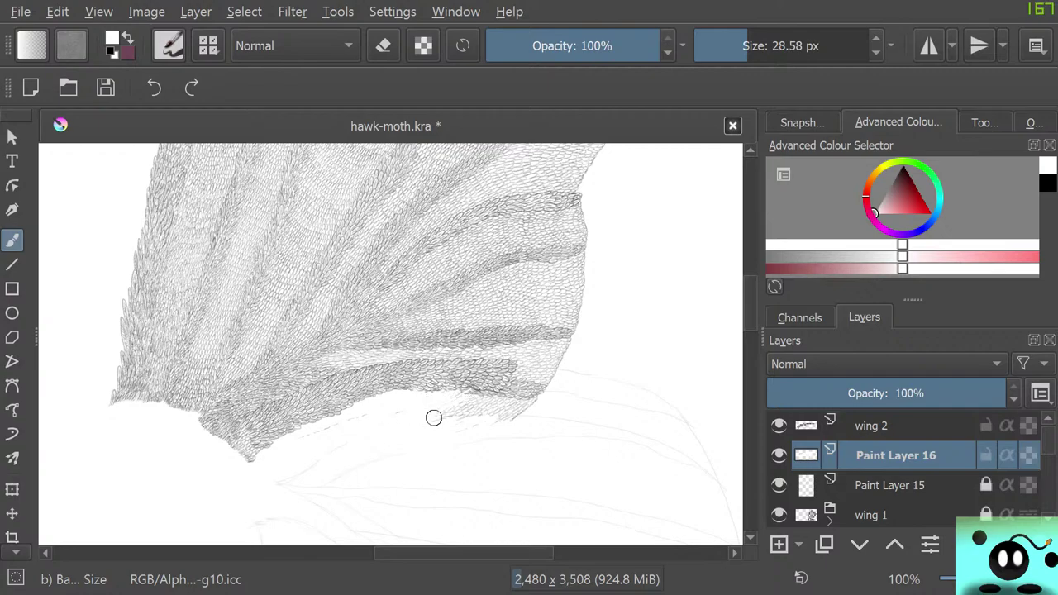
{"action": "left_click_drag", "start_coordinate": [763, 47], "coordinate": [771, 46]}
{"action": "mouse_move", "coordinate": [432, 420]}
{"action": "left_mouse_down"}
{"action": "mouse_move", "coordinate": [477, 405]}
{"action": "mouse_move", "coordinate": [432, 413]}
{"action": "mouse_move", "coordinate": [458, 389]}
{"action": "left_mouse_up"}
{"action": "mouse_move", "coordinate": [355, 424]}
{"action": "left_mouse_down"}
{"action": "mouse_move", "coordinate": [291, 441]}
{"action": "mouse_move", "coordinate": [396, 424]}
{"action": "mouse_move", "coordinate": [352, 444]}
{"action": "mouse_move", "coordinate": [500, 393]}
{"action": "mouse_move", "coordinate": [463, 405]}
{"action": "mouse_move", "coordinate": [502, 398]}
{"action": "mouse_move", "coordinate": [477, 421]}
{"action": "mouse_move", "coordinate": [527, 407]}
{"action": "mouse_move", "coordinate": [470, 434]}
{"action": "mouse_move", "coordinate": [494, 423]}
{"action": "mouse_move", "coordinate": [450, 434]}
{"action": "mouse_move", "coordinate": [517, 415]}
{"action": "mouse_move", "coordinate": [534, 402]}
{"action": "mouse_move", "coordinate": [510, 397]}
{"action": "mouse_move", "coordinate": [536, 394]}
{"action": "mouse_move", "coordinate": [511, 397]}
{"action": "left_mouse_up"}
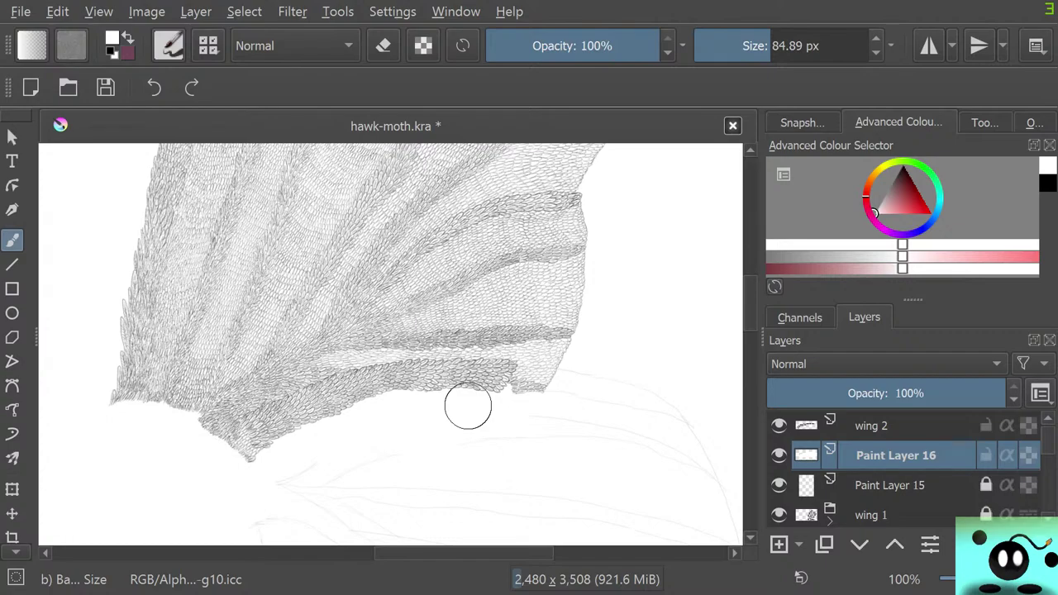
- Make wing 2 the active layer and switch to the Pencil-2 brush preset at 5.09 px
{"action": "left_click", "coordinate": [874, 426]}
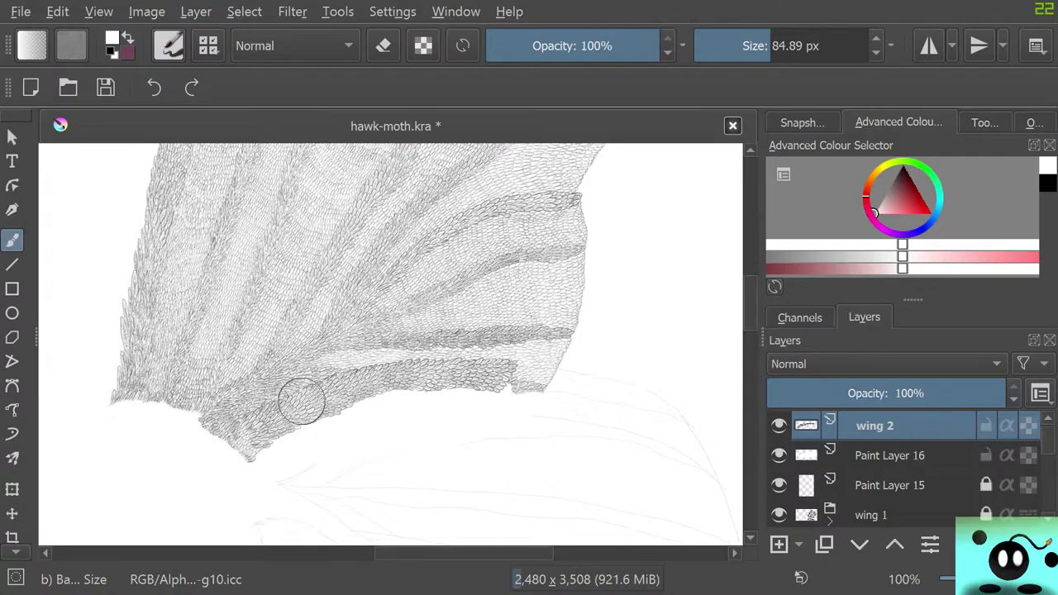
{"action": "left_click", "coordinate": [169, 45]}
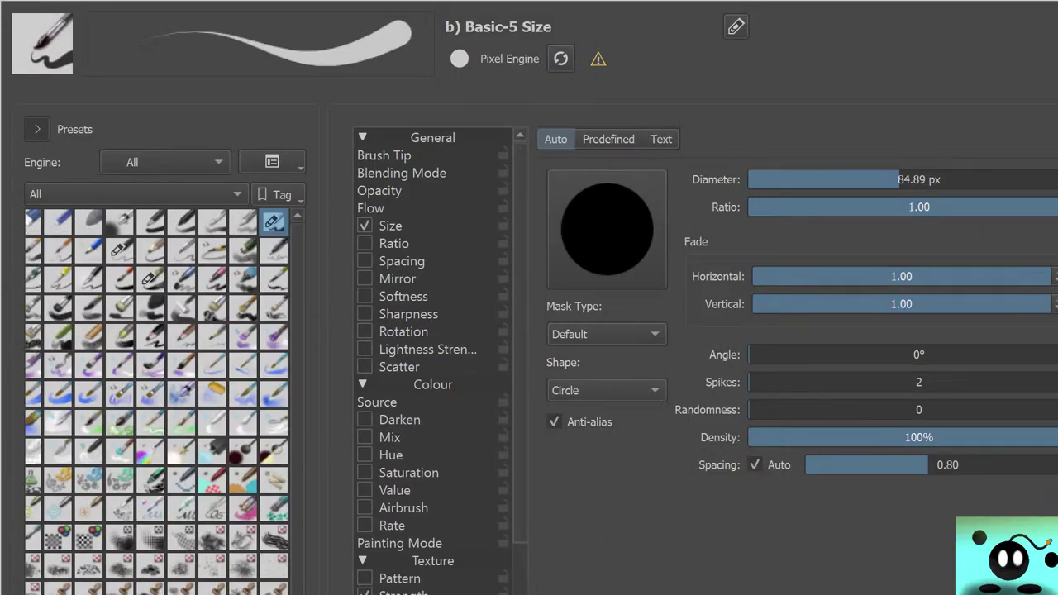
{"action": "left_click", "coordinate": [119, 248]}
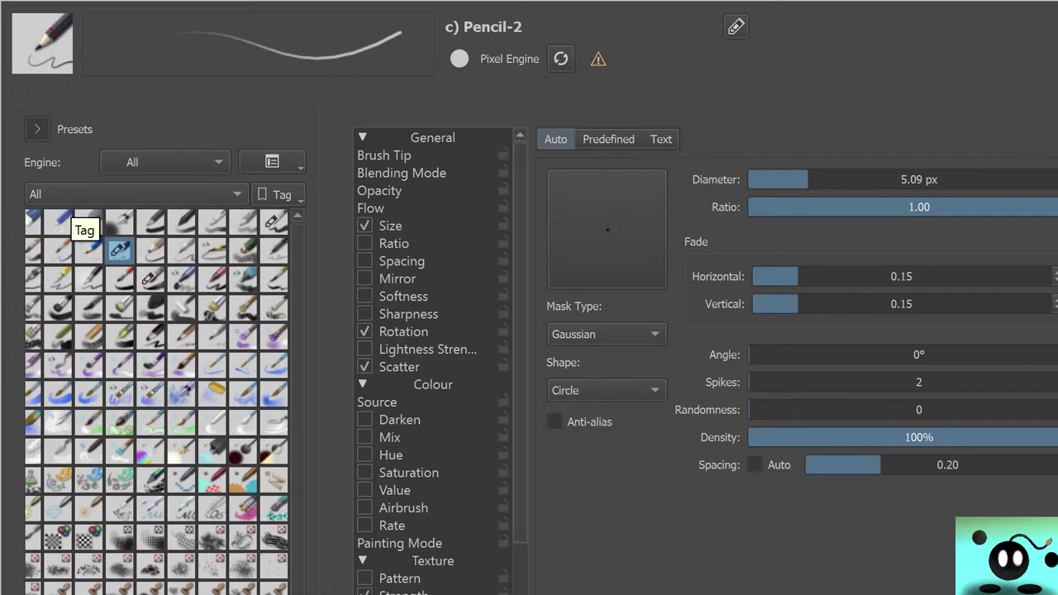
{"action": "key", "text": "Escape"}
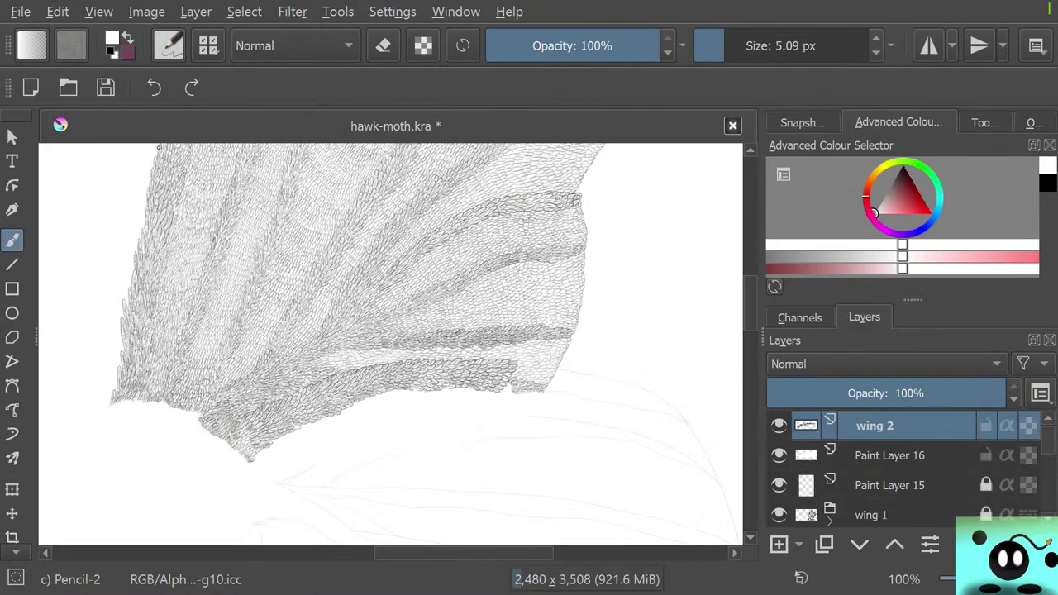
- Toggle Paint Layer 16's visibility to compare the overlapping wings with and without the white backing
{"action": "left_click", "coordinate": [779, 455]}
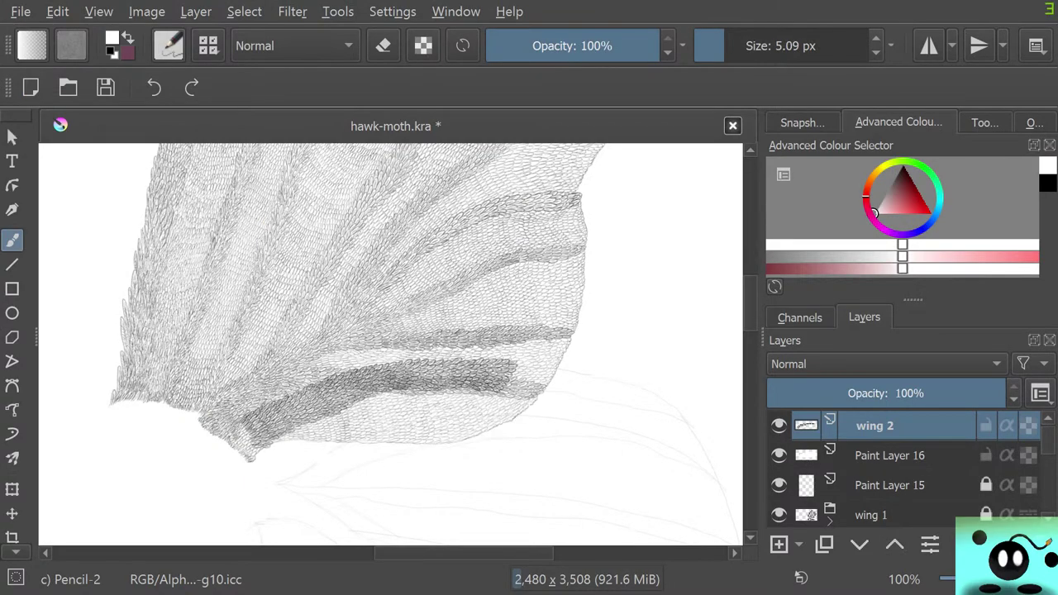
{"action": "left_click", "coordinate": [778, 455]}
{"action": "left_click", "coordinate": [779, 455]}
{"action": "left_click", "coordinate": [779, 455]}
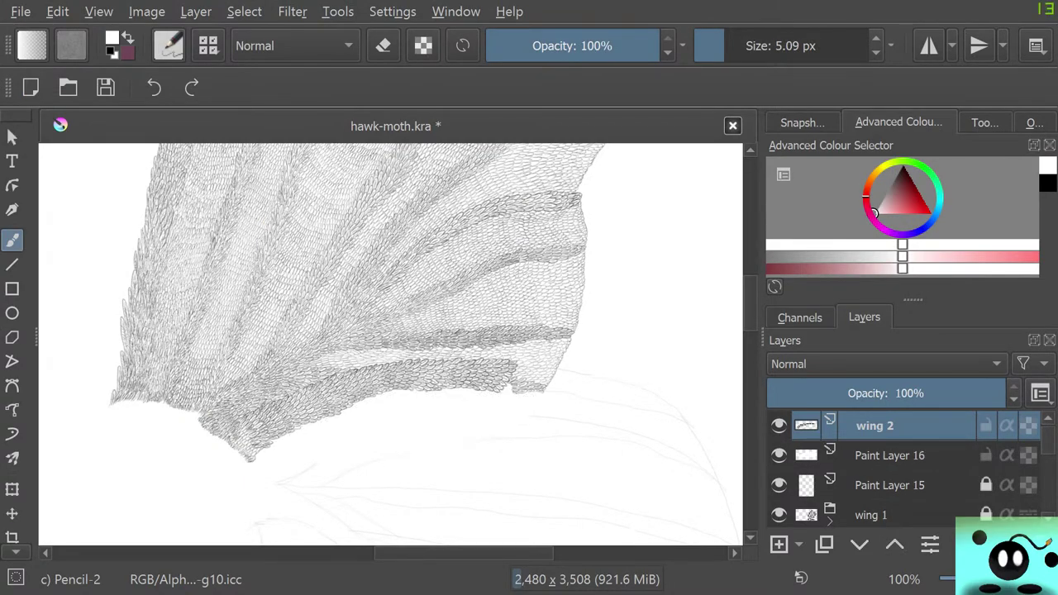
{"action": "left_click", "coordinate": [778, 456]}
{"action": "left_click", "coordinate": [778, 456]}
{"action": "left_click", "coordinate": [779, 455]}
{"action": "left_click", "coordinate": [779, 456]}
- Hide the wing 1 group and save the document
{"action": "left_click", "coordinate": [779, 515]}
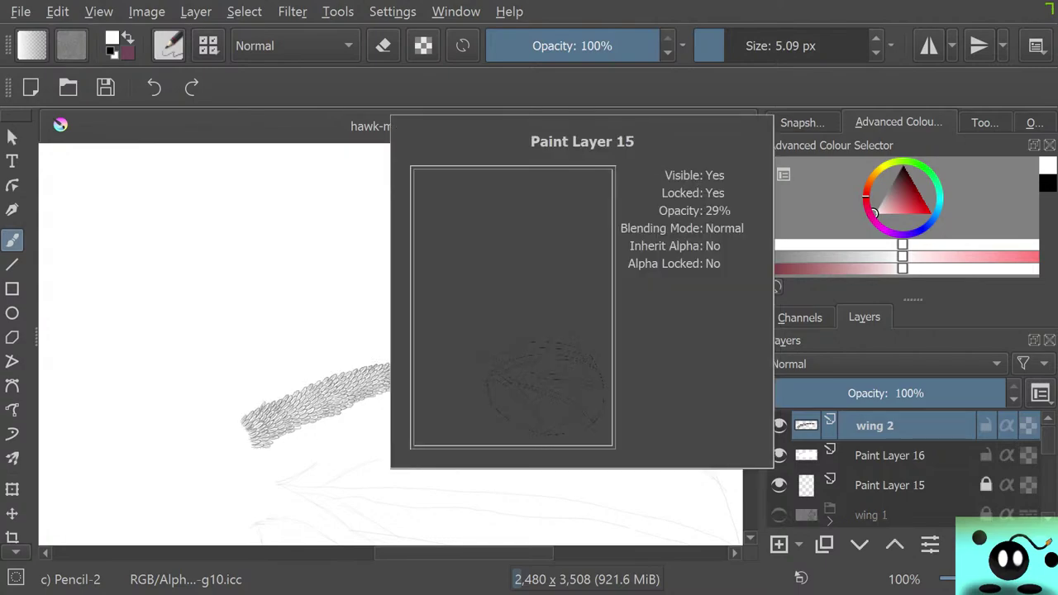
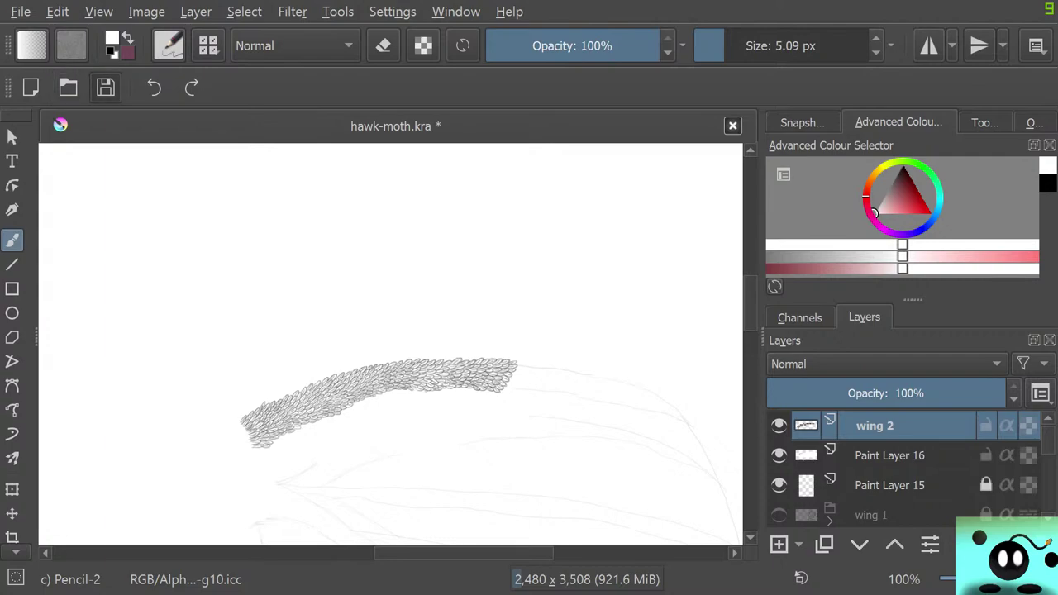
{"action": "left_click", "coordinate": [106, 87]}
- Change the drawing colour to black and add the first new rows of outlined scales to the band's outer end on wing 2
{"action": "scroll", "coordinate": [513, 356], "scroll_direction": "up", "scroll_amount": 4}
{"action": "scroll", "coordinate": [496, 346], "scroll_direction": "down", "scroll_amount": 6}
{"action": "scroll", "coordinate": [485, 355], "scroll_direction": "up", "scroll_amount": 3}
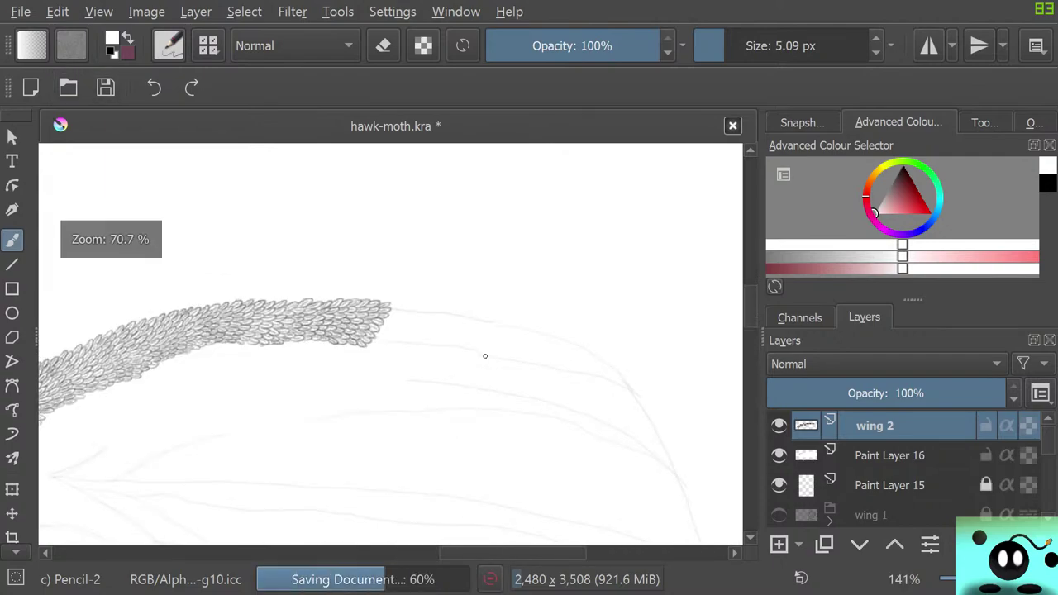
{"action": "scroll", "coordinate": [416, 306], "scroll_direction": "up", "scroll_amount": 1}
{"action": "scroll", "coordinate": [416, 342], "scroll_direction": "up", "scroll_amount": 2}
{"action": "scroll", "coordinate": [415, 342], "scroll_direction": "down", "scroll_amount": 1}
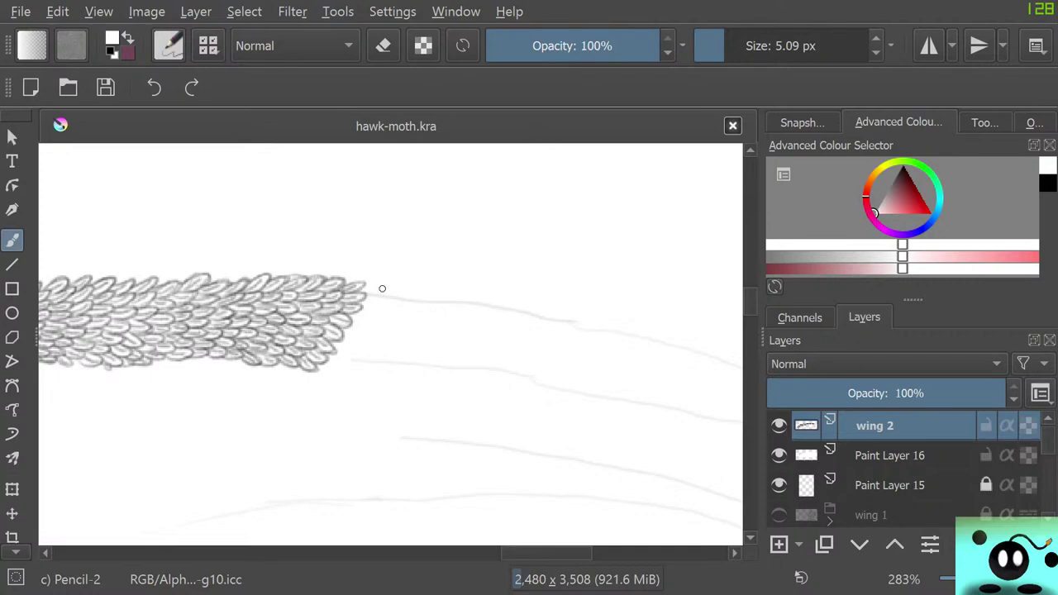
{"action": "left_click_drag", "start_coordinate": [382, 287], "coordinate": [375, 288]}
{"action": "right_click", "coordinate": [484, 248]}
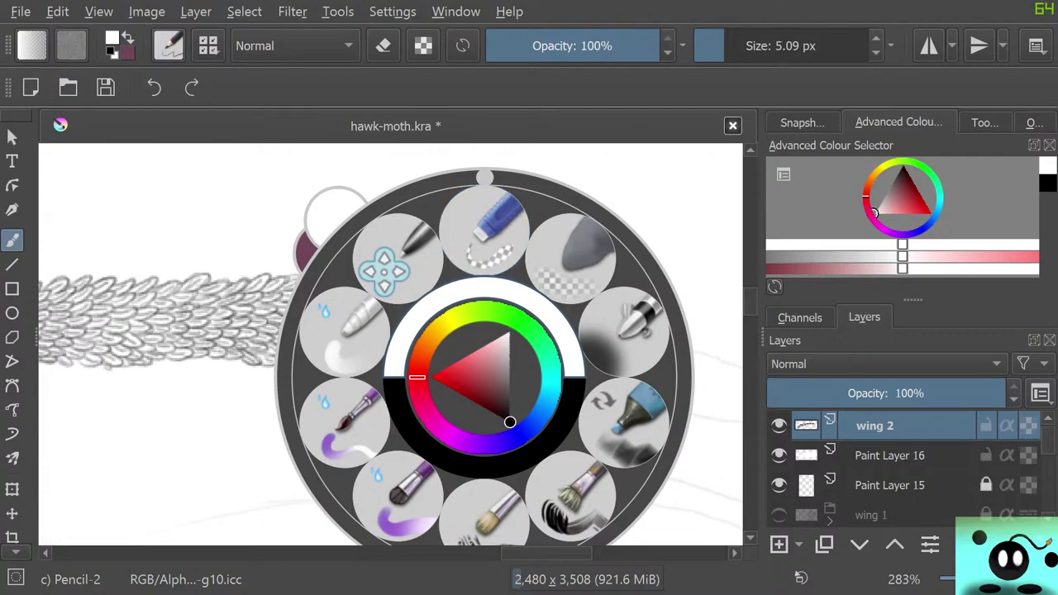
{"action": "key", "text": "x"}
{"action": "right_click", "coordinate": [323, 177]}
{"action": "right_click", "coordinate": [324, 178]}
{"action": "right_click", "coordinate": [346, 170]}
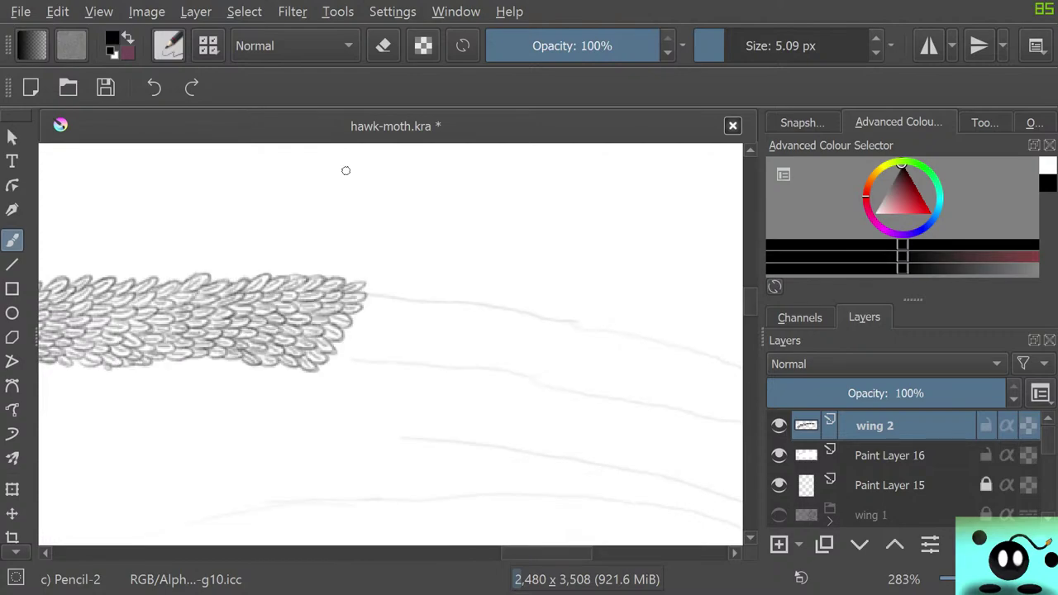
{"action": "mouse_move", "coordinate": [375, 283]}
{"action": "left_mouse_down"}
{"action": "mouse_move", "coordinate": [384, 291]}
{"action": "mouse_move", "coordinate": [368, 298]}
{"action": "mouse_move", "coordinate": [382, 283]}
{"action": "mouse_move", "coordinate": [365, 289]}
{"action": "mouse_move", "coordinate": [386, 297]}
{"action": "mouse_move", "coordinate": [364, 306]}
{"action": "mouse_move", "coordinate": [374, 315]}
{"action": "mouse_move", "coordinate": [354, 317]}
{"action": "mouse_move", "coordinate": [376, 322]}
{"action": "mouse_move", "coordinate": [350, 325]}
{"action": "mouse_move", "coordinate": [340, 339]}
{"action": "mouse_move", "coordinate": [357, 344]}
{"action": "mouse_move", "coordinate": [338, 351]}
{"action": "mouse_move", "coordinate": [352, 357]}
{"action": "mouse_move", "coordinate": [323, 365]}
{"action": "left_mouse_up"}
{"action": "mouse_move", "coordinate": [387, 288]}
{"action": "left_mouse_down"}
{"action": "mouse_move", "coordinate": [379, 312]}
{"action": "mouse_move", "coordinate": [391, 323]}
{"action": "mouse_move", "coordinate": [375, 321]}
{"action": "mouse_move", "coordinate": [391, 327]}
{"action": "mouse_move", "coordinate": [370, 330]}
{"action": "mouse_move", "coordinate": [380, 343]}
{"action": "mouse_move", "coordinate": [364, 340]}
{"action": "mouse_move", "coordinate": [379, 349]}
{"action": "mouse_move", "coordinate": [348, 363]}
{"action": "left_mouse_up"}
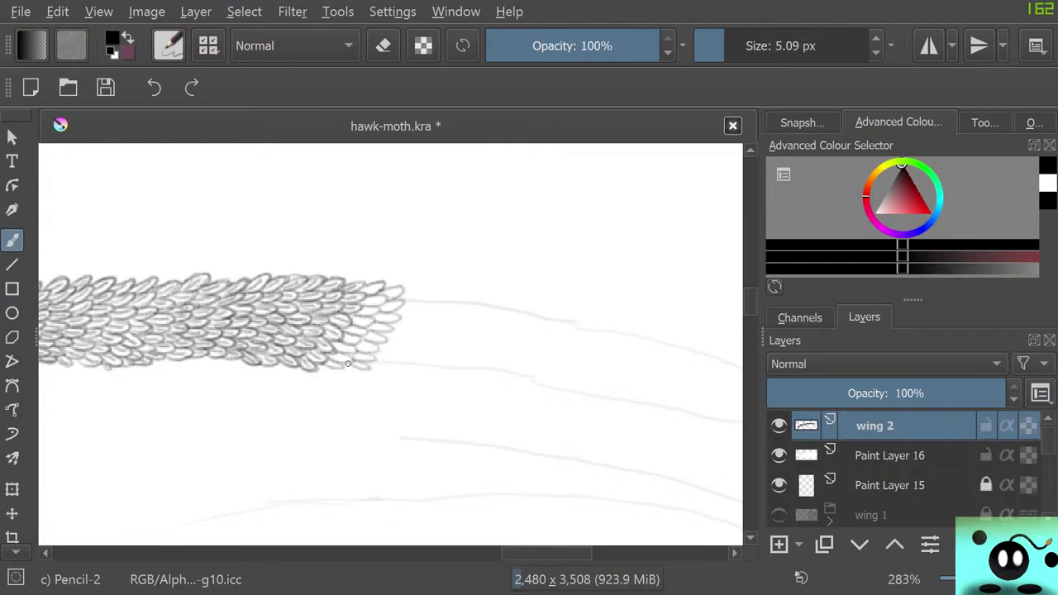
{"action": "mouse_move", "coordinate": [406, 290]}
{"action": "left_mouse_down"}
{"action": "mouse_move", "coordinate": [412, 320]}
{"action": "mouse_move", "coordinate": [395, 321]}
{"action": "mouse_move", "coordinate": [421, 324]}
{"action": "mouse_move", "coordinate": [391, 329]}
{"action": "mouse_move", "coordinate": [411, 338]}
{"action": "mouse_move", "coordinate": [383, 339]}
{"action": "mouse_move", "coordinate": [401, 344]}
{"action": "mouse_move", "coordinate": [376, 356]}
{"action": "mouse_move", "coordinate": [390, 364]}
{"action": "mouse_move", "coordinate": [365, 362]}
{"action": "left_mouse_up"}
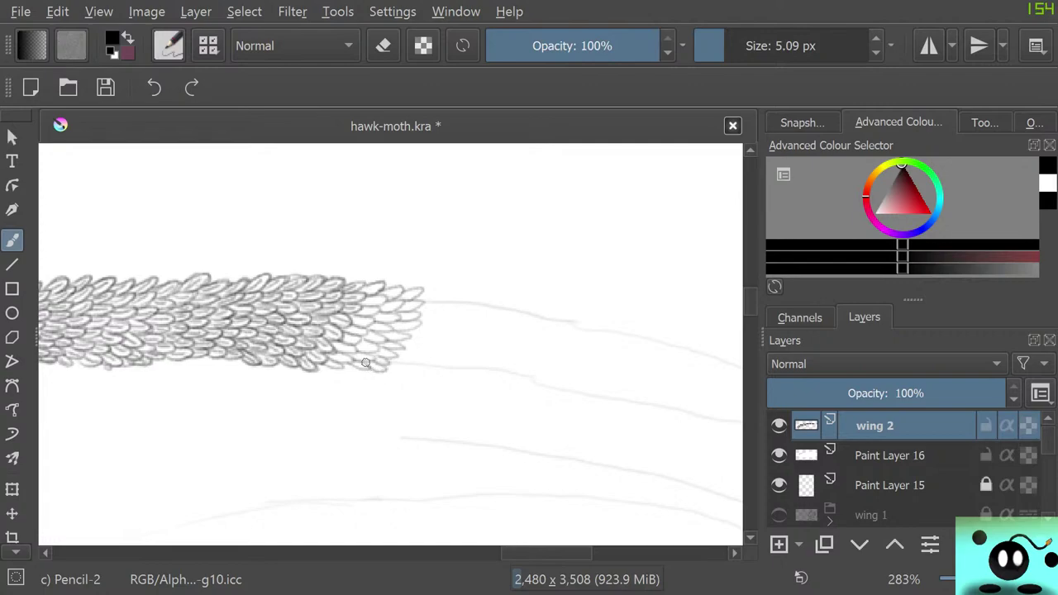
- Continue the band outward with more rows of outlined pencil scales between its two upper guide lines
{"action": "mouse_move", "coordinate": [547, 554]}
{"action": "left_mouse_down"}
{"action": "mouse_move", "coordinate": [589, 554]}
{"action": "mouse_move", "coordinate": [550, 554]}
{"action": "mouse_move", "coordinate": [563, 554]}
{"action": "left_mouse_up"}
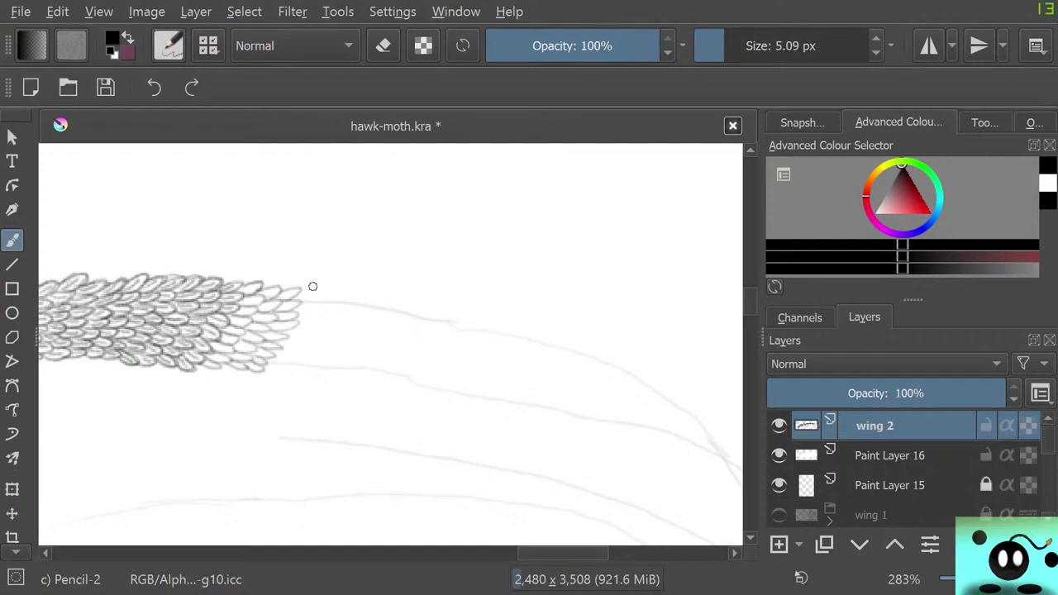
{"action": "mouse_move", "coordinate": [299, 296]}
{"action": "left_mouse_down"}
{"action": "mouse_move", "coordinate": [310, 326]}
{"action": "mouse_move", "coordinate": [293, 327]}
{"action": "mouse_move", "coordinate": [316, 334]}
{"action": "mouse_move", "coordinate": [279, 345]}
{"action": "mouse_move", "coordinate": [302, 351]}
{"action": "mouse_move", "coordinate": [281, 369]}
{"action": "left_mouse_up"}
{"action": "mouse_move", "coordinate": [327, 294]}
{"action": "left_mouse_down"}
{"action": "mouse_move", "coordinate": [319, 319]}
{"action": "mouse_move", "coordinate": [322, 342]}
{"action": "mouse_move", "coordinate": [314, 340]}
{"action": "mouse_move", "coordinate": [322, 353]}
{"action": "mouse_move", "coordinate": [305, 351]}
{"action": "mouse_move", "coordinate": [318, 359]}
{"action": "mouse_move", "coordinate": [292, 358]}
{"action": "mouse_move", "coordinate": [314, 368]}
{"action": "mouse_move", "coordinate": [295, 356]}
{"action": "mouse_move", "coordinate": [346, 289]}
{"action": "mouse_move", "coordinate": [365, 289]}
{"action": "mouse_move", "coordinate": [345, 305]}
{"action": "mouse_move", "coordinate": [364, 302]}
{"action": "mouse_move", "coordinate": [344, 313]}
{"action": "mouse_move", "coordinate": [353, 325]}
{"action": "mouse_move", "coordinate": [337, 335]}
{"action": "mouse_move", "coordinate": [358, 337]}
{"action": "mouse_move", "coordinate": [322, 371]}
{"action": "left_mouse_up"}
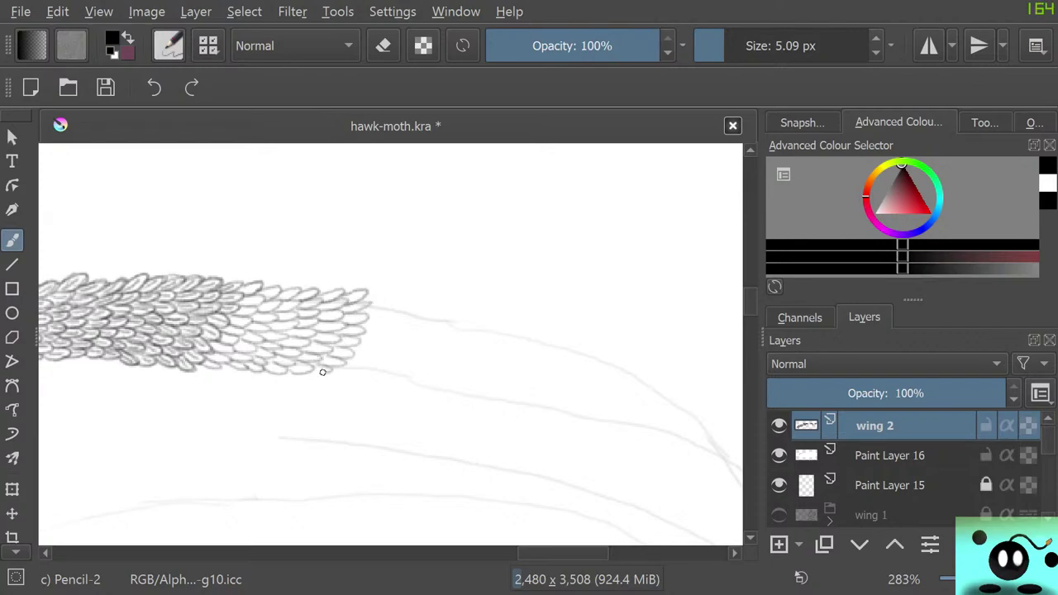
{"action": "mouse_move", "coordinate": [366, 293]}
{"action": "left_mouse_down"}
{"action": "mouse_move", "coordinate": [383, 315]}
{"action": "mouse_move", "coordinate": [361, 326]}
{"action": "mouse_move", "coordinate": [380, 335]}
{"action": "mouse_move", "coordinate": [354, 347]}
{"action": "mouse_move", "coordinate": [371, 357]}
{"action": "mouse_move", "coordinate": [340, 350]}
{"action": "left_mouse_up"}
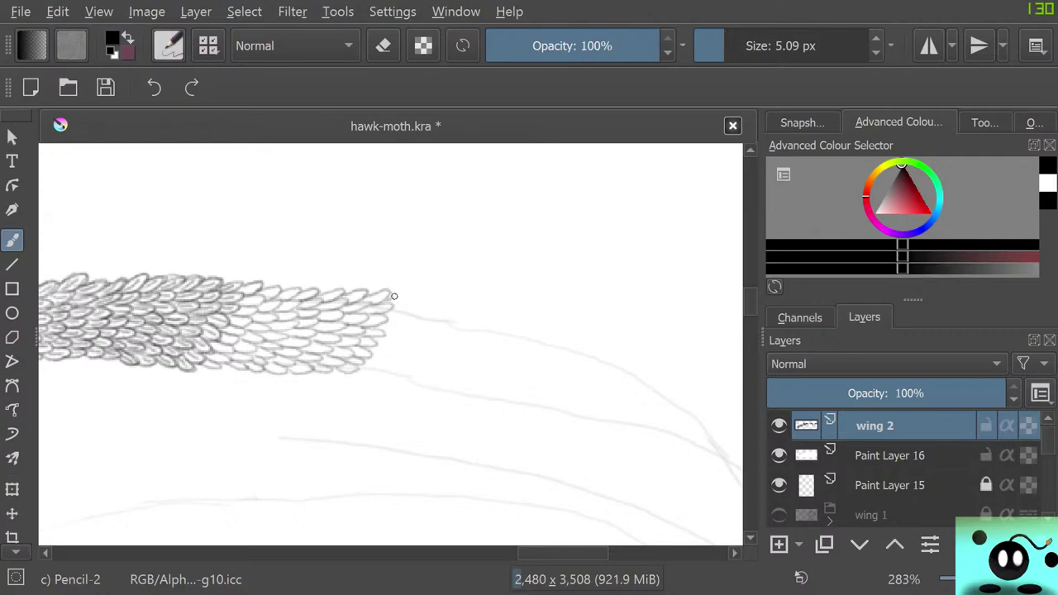
{"action": "mouse_move", "coordinate": [392, 299]}
{"action": "left_mouse_down"}
{"action": "mouse_move", "coordinate": [403, 323]}
{"action": "mouse_move", "coordinate": [384, 322]}
{"action": "mouse_move", "coordinate": [394, 325]}
{"action": "mouse_move", "coordinate": [388, 344]}
{"action": "mouse_move", "coordinate": [372, 350]}
{"action": "mouse_move", "coordinate": [384, 363]}
{"action": "mouse_move", "coordinate": [362, 365]}
{"action": "mouse_move", "coordinate": [419, 301]}
{"action": "mouse_move", "coordinate": [410, 333]}
{"action": "mouse_move", "coordinate": [420, 334]}
{"action": "mouse_move", "coordinate": [403, 343]}
{"action": "mouse_move", "coordinate": [424, 349]}
{"action": "mouse_move", "coordinate": [397, 351]}
{"action": "mouse_move", "coordinate": [404, 360]}
{"action": "mouse_move", "coordinate": [381, 364]}
{"action": "mouse_move", "coordinate": [389, 367]}
{"action": "mouse_move", "coordinate": [387, 342]}
{"action": "left_mouse_up"}
{"action": "mouse_move", "coordinate": [431, 311]}
{"action": "left_mouse_down"}
{"action": "mouse_move", "coordinate": [422, 358]}
{"action": "mouse_move", "coordinate": [396, 372]}
{"action": "left_mouse_up"}
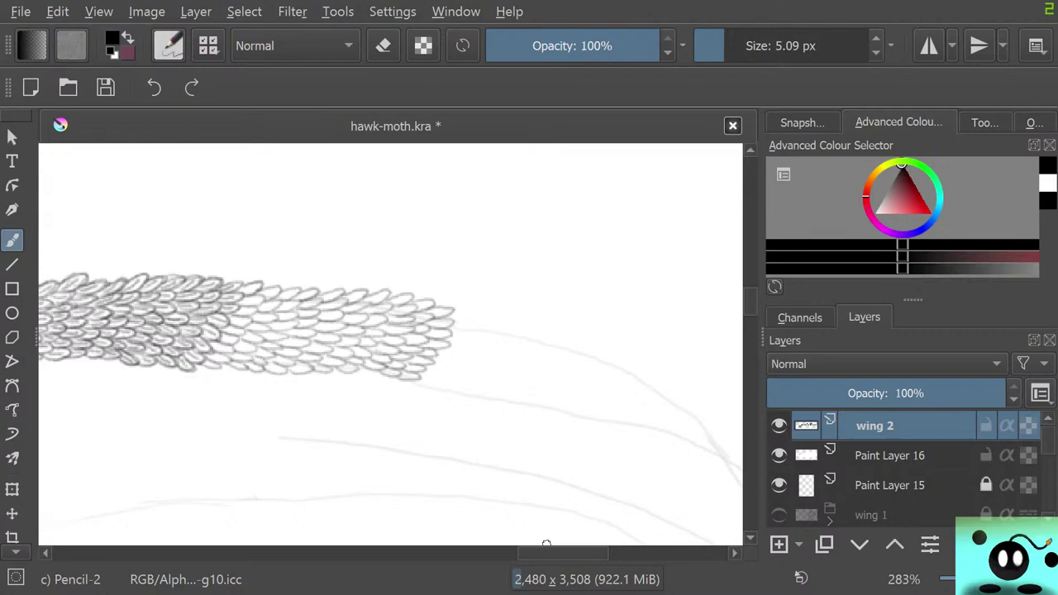
- Extend the scale rows along the downward-curving part of the band, narrowing them towards the wing tip
{"action": "left_click_drag", "start_coordinate": [548, 553], "coordinate": [563, 553]}
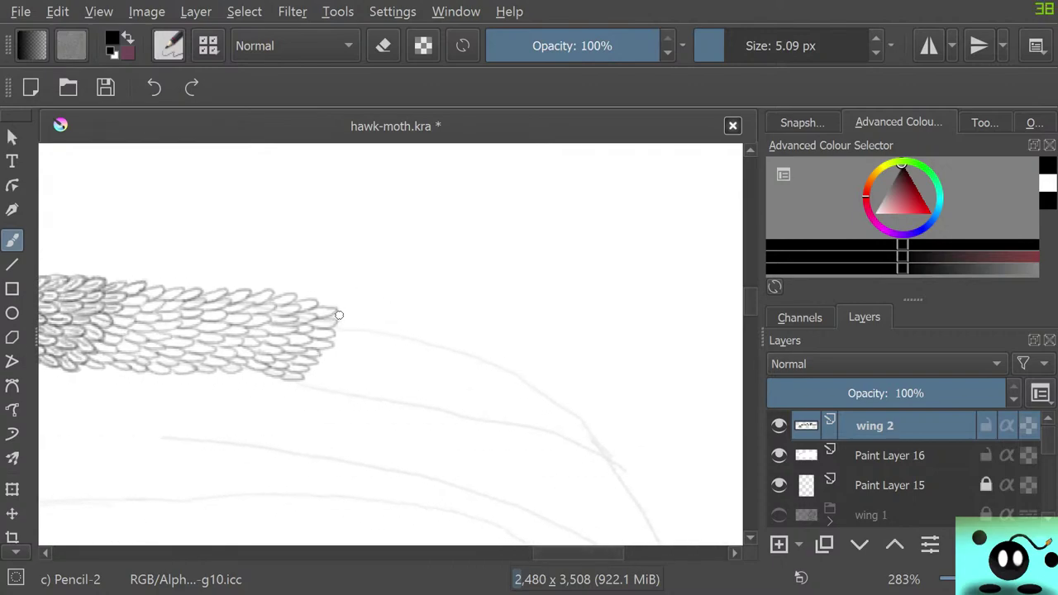
{"action": "mouse_move", "coordinate": [333, 313]}
{"action": "left_mouse_down"}
{"action": "mouse_move", "coordinate": [358, 322]}
{"action": "mouse_move", "coordinate": [334, 328]}
{"action": "mouse_move", "coordinate": [348, 330]}
{"action": "mouse_move", "coordinate": [327, 347]}
{"action": "mouse_move", "coordinate": [340, 351]}
{"action": "mouse_move", "coordinate": [315, 364]}
{"action": "mouse_move", "coordinate": [332, 369]}
{"action": "mouse_move", "coordinate": [302, 371]}
{"action": "mouse_move", "coordinate": [357, 322]}
{"action": "mouse_move", "coordinate": [381, 324]}
{"action": "mouse_move", "coordinate": [354, 330]}
{"action": "mouse_move", "coordinate": [375, 339]}
{"action": "mouse_move", "coordinate": [352, 338]}
{"action": "mouse_move", "coordinate": [357, 351]}
{"action": "mouse_move", "coordinate": [346, 355]}
{"action": "mouse_move", "coordinate": [355, 358]}
{"action": "mouse_move", "coordinate": [330, 370]}
{"action": "mouse_move", "coordinate": [347, 378]}
{"action": "mouse_move", "coordinate": [325, 377]}
{"action": "mouse_move", "coordinate": [329, 393]}
{"action": "mouse_move", "coordinate": [377, 330]}
{"action": "mouse_move", "coordinate": [399, 331]}
{"action": "mouse_move", "coordinate": [377, 337]}
{"action": "mouse_move", "coordinate": [399, 341]}
{"action": "mouse_move", "coordinate": [372, 344]}
{"action": "mouse_move", "coordinate": [388, 354]}
{"action": "mouse_move", "coordinate": [371, 352]}
{"action": "mouse_move", "coordinate": [380, 364]}
{"action": "mouse_move", "coordinate": [347, 375]}
{"action": "mouse_move", "coordinate": [358, 388]}
{"action": "mouse_move", "coordinate": [335, 399]}
{"action": "left_mouse_up"}
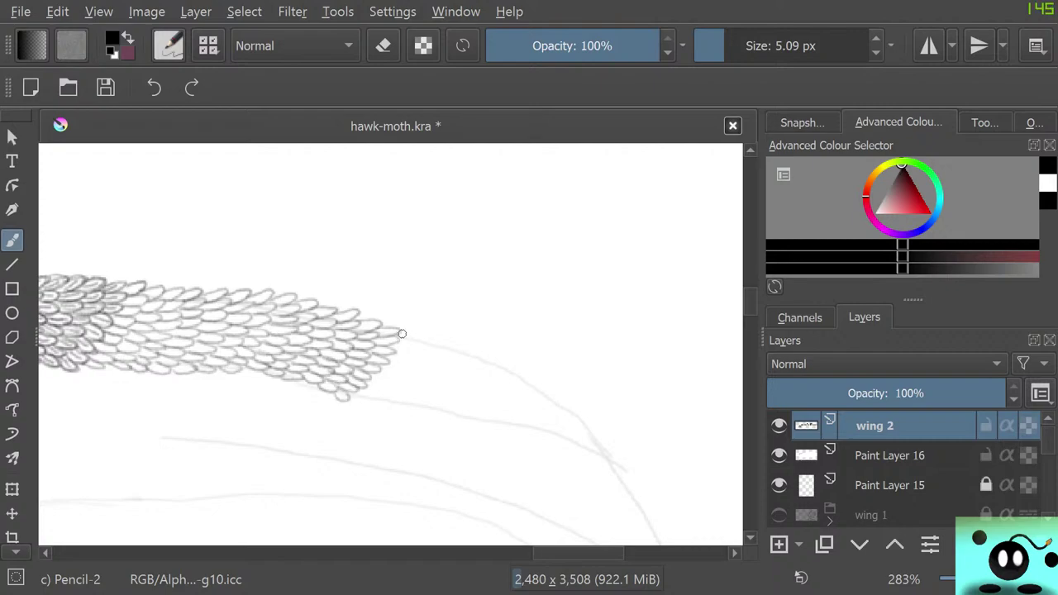
{"action": "mouse_move", "coordinate": [402, 334]}
{"action": "left_mouse_down"}
{"action": "mouse_move", "coordinate": [426, 334]}
{"action": "mouse_move", "coordinate": [396, 342]}
{"action": "mouse_move", "coordinate": [410, 343]}
{"action": "mouse_move", "coordinate": [389, 353]}
{"action": "mouse_move", "coordinate": [400, 357]}
{"action": "mouse_move", "coordinate": [386, 365]}
{"action": "mouse_move", "coordinate": [394, 376]}
{"action": "mouse_move", "coordinate": [376, 374]}
{"action": "mouse_move", "coordinate": [395, 382]}
{"action": "mouse_move", "coordinate": [367, 381]}
{"action": "mouse_move", "coordinate": [390, 394]}
{"action": "mouse_move", "coordinate": [357, 386]}
{"action": "mouse_move", "coordinate": [385, 400]}
{"action": "left_mouse_up"}
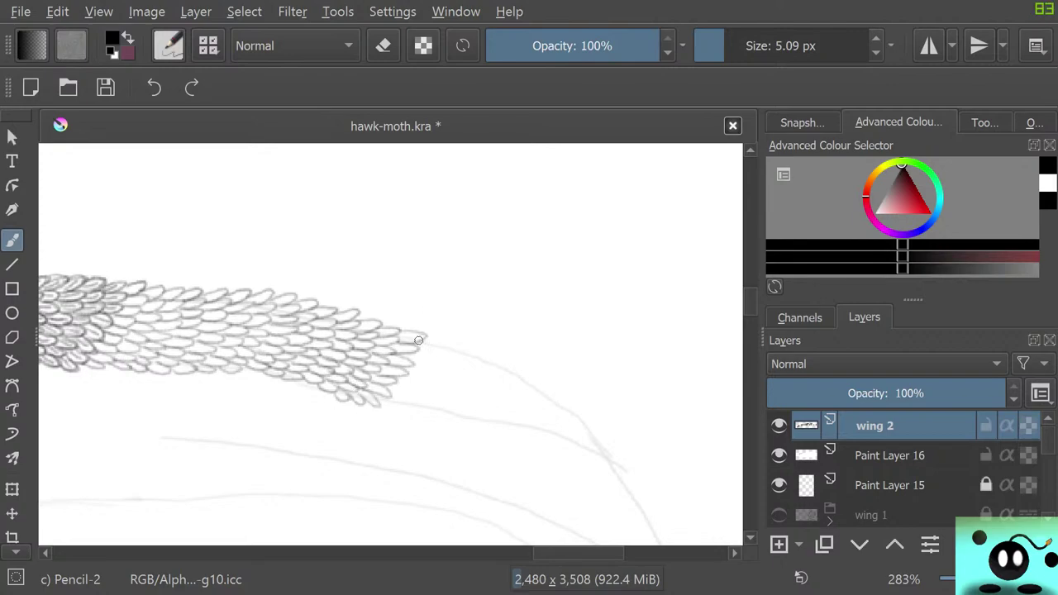
{"action": "mouse_move", "coordinate": [420, 345]}
{"action": "left_mouse_down"}
{"action": "mouse_move", "coordinate": [442, 358]}
{"action": "mouse_move", "coordinate": [412, 359]}
{"action": "mouse_move", "coordinate": [436, 370]}
{"action": "mouse_move", "coordinate": [407, 369]}
{"action": "mouse_move", "coordinate": [424, 358]}
{"action": "mouse_move", "coordinate": [411, 356]}
{"action": "mouse_move", "coordinate": [404, 377]}
{"action": "mouse_move", "coordinate": [421, 389]}
{"action": "mouse_move", "coordinate": [394, 383]}
{"action": "mouse_move", "coordinate": [378, 402]}
{"action": "left_mouse_up"}
{"action": "mouse_move", "coordinate": [456, 350]}
{"action": "left_mouse_down"}
{"action": "mouse_move", "coordinate": [435, 369]}
{"action": "mouse_move", "coordinate": [440, 379]}
{"action": "mouse_move", "coordinate": [418, 384]}
{"action": "mouse_move", "coordinate": [443, 394]}
{"action": "mouse_move", "coordinate": [415, 393]}
{"action": "mouse_move", "coordinate": [435, 405]}
{"action": "mouse_move", "coordinate": [398, 402]}
{"action": "mouse_move", "coordinate": [478, 357]}
{"action": "mouse_move", "coordinate": [464, 365]}
{"action": "mouse_move", "coordinate": [481, 368]}
{"action": "mouse_move", "coordinate": [456, 376]}
{"action": "mouse_move", "coordinate": [480, 381]}
{"action": "mouse_move", "coordinate": [450, 385]}
{"action": "mouse_move", "coordinate": [461, 396]}
{"action": "mouse_move", "coordinate": [441, 398]}
{"action": "mouse_move", "coordinate": [453, 404]}
{"action": "mouse_move", "coordinate": [430, 402]}
{"action": "mouse_move", "coordinate": [441, 414]}
{"action": "mouse_move", "coordinate": [453, 388]}
{"action": "mouse_move", "coordinate": [502, 360]}
{"action": "left_mouse_up"}
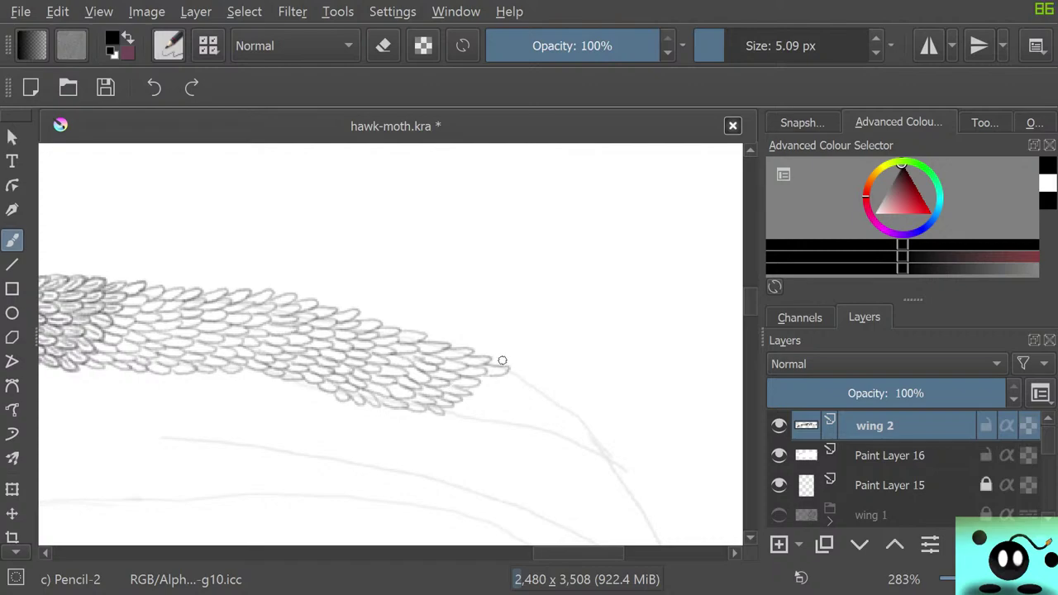
- Duplicate the Paint Layer 15 sketch directly above Paint Layer 16 and make wing 2 active again
{"action": "left_click_drag", "start_coordinate": [876, 488], "coordinate": [874, 443]}
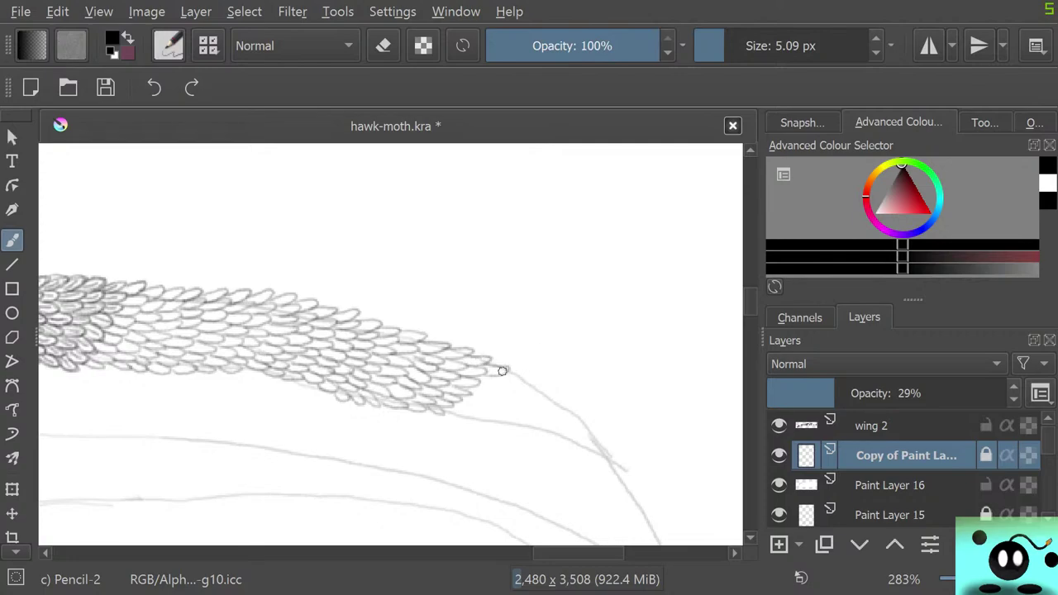
{"action": "left_click", "coordinate": [874, 426]}
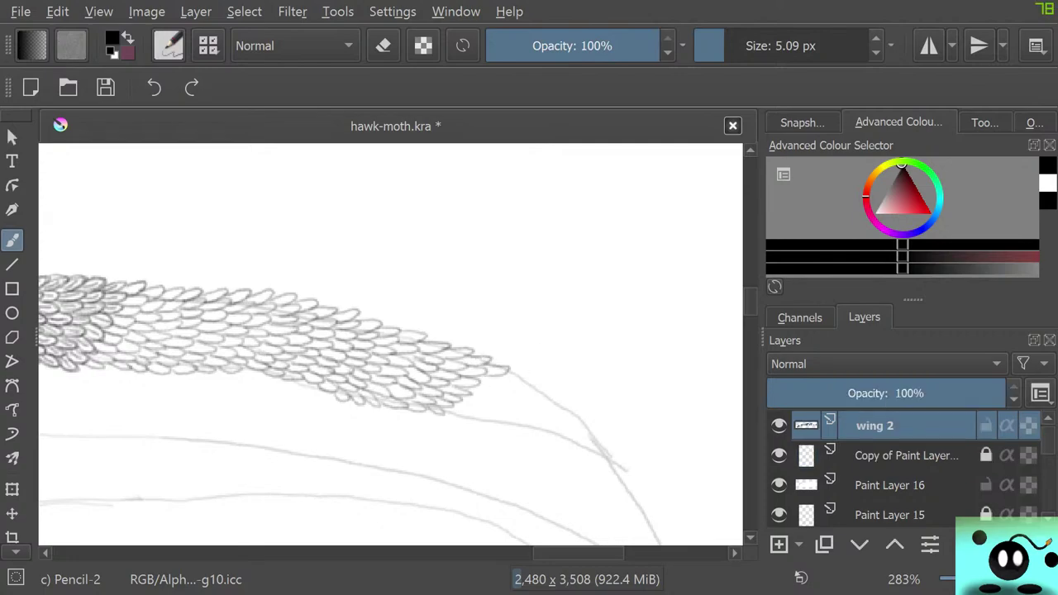
- Toggle the copied sketch layer's visibility to compare the guide lines with and without the duplicate
{"action": "left_click", "coordinate": [779, 456]}
{"action": "left_click", "coordinate": [779, 456]}
{"action": "left_click", "coordinate": [779, 456]}
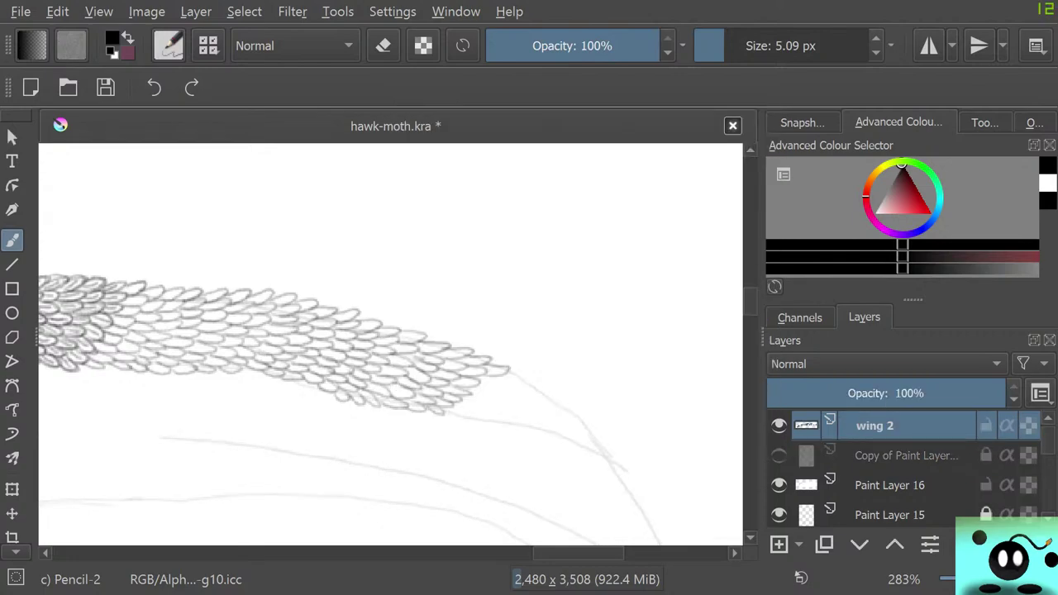
{"action": "left_click", "coordinate": [779, 456]}
{"action": "left_click", "coordinate": [779, 455]}
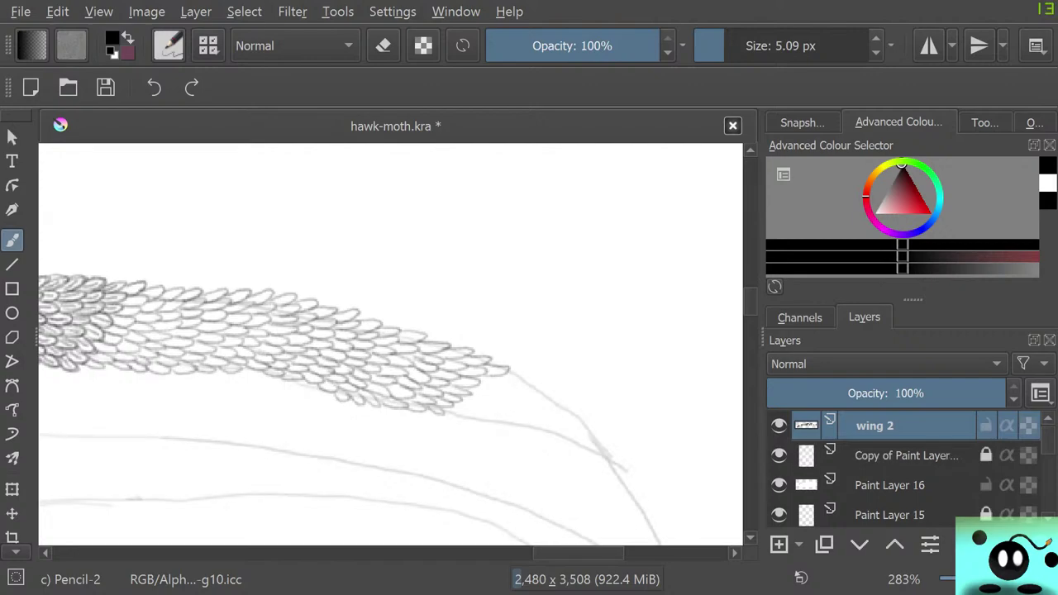
{"action": "left_click", "coordinate": [778, 456]}
{"action": "left_click", "coordinate": [778, 456]}
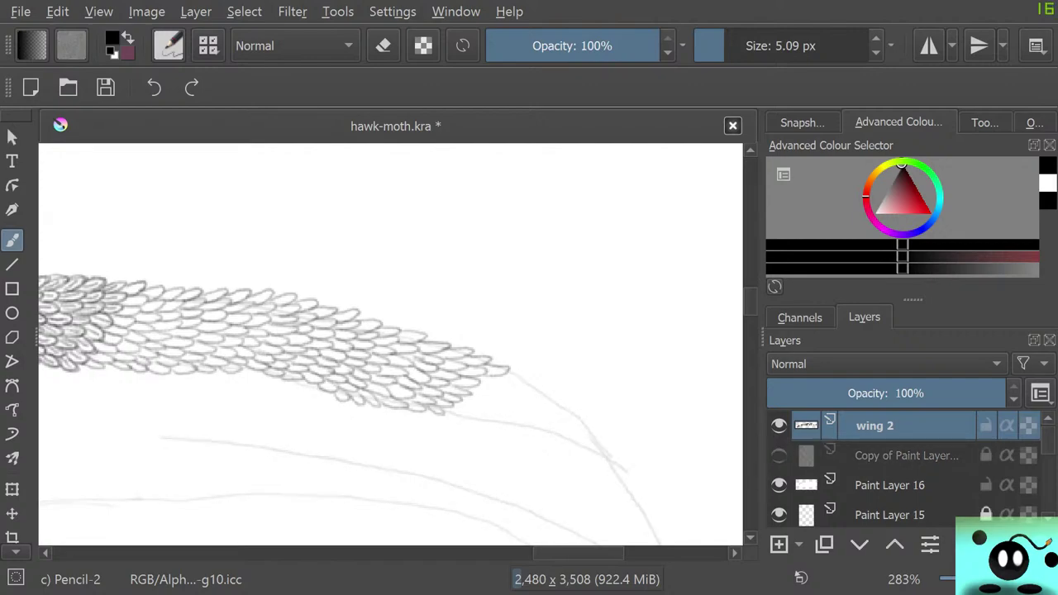
{"action": "left_click", "coordinate": [779, 456]}
{"action": "left_click", "coordinate": [778, 455]}
{"action": "left_click", "coordinate": [778, 455]}
{"action": "left_click", "coordinate": [779, 456]}
{"action": "left_click", "coordinate": [779, 456]}
{"action": "left_click", "coordinate": [779, 455]}
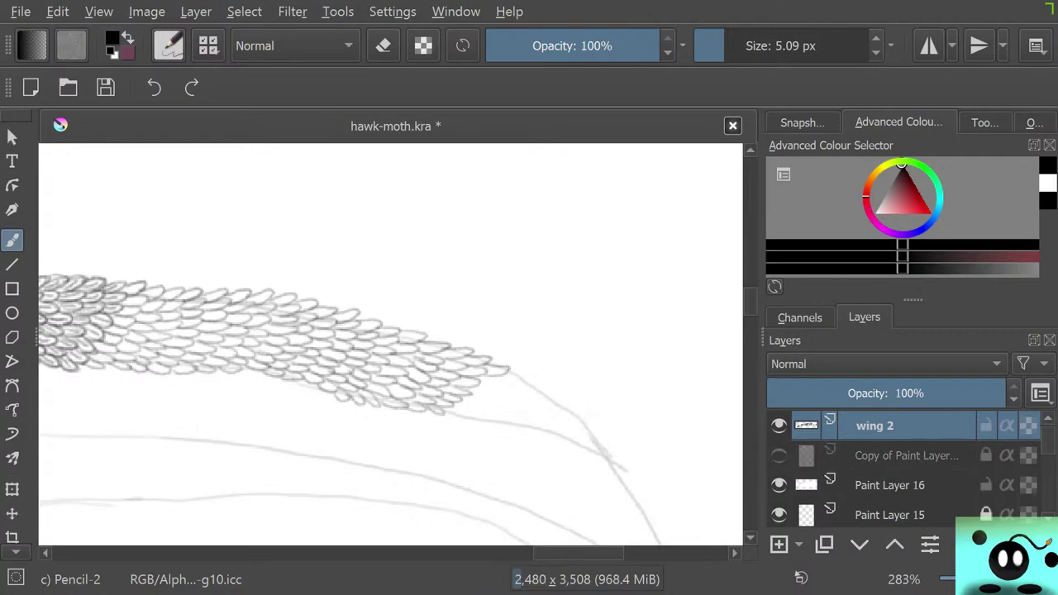
{"action": "left_click", "coordinate": [778, 455]}
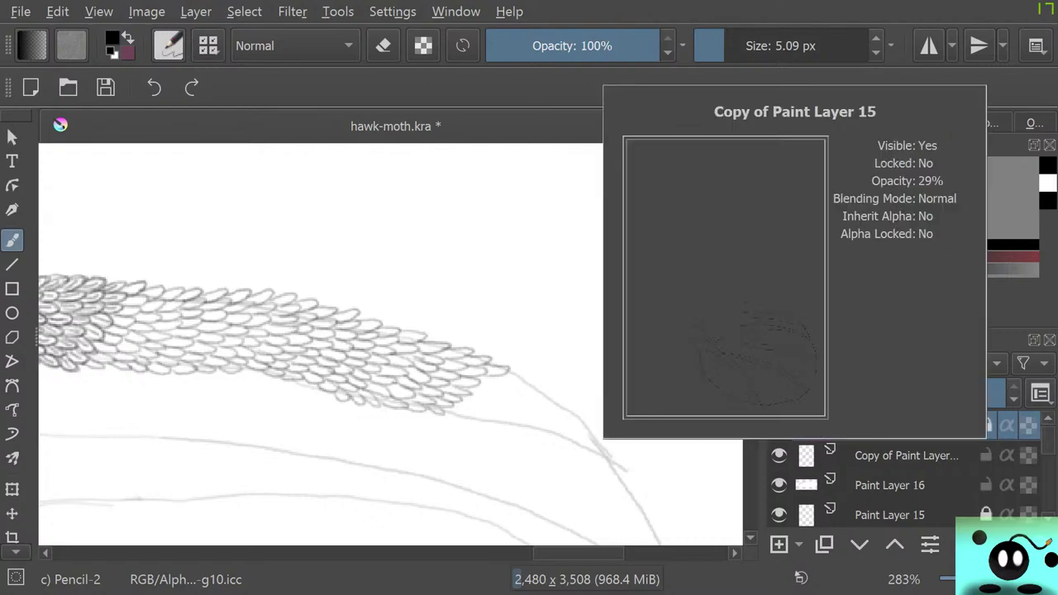
- Erase the copied sketch layer's guide lines around the band's outer end with the 50 px eraser
{"action": "key", "text": "e"}
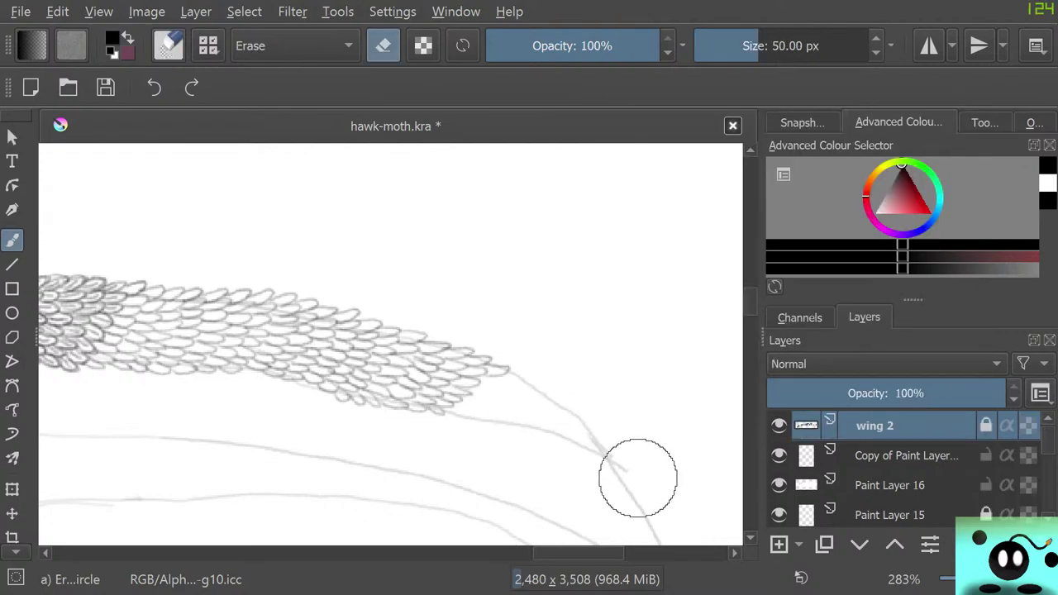
{"action": "key", "text": "Page_Down"}
{"action": "mouse_move", "coordinate": [590, 438]}
{"action": "left_mouse_down"}
{"action": "mouse_move", "coordinate": [545, 392]}
{"action": "mouse_move", "coordinate": [543, 433]}
{"action": "mouse_move", "coordinate": [448, 416]}
{"action": "mouse_move", "coordinate": [431, 395]}
{"action": "left_mouse_up"}
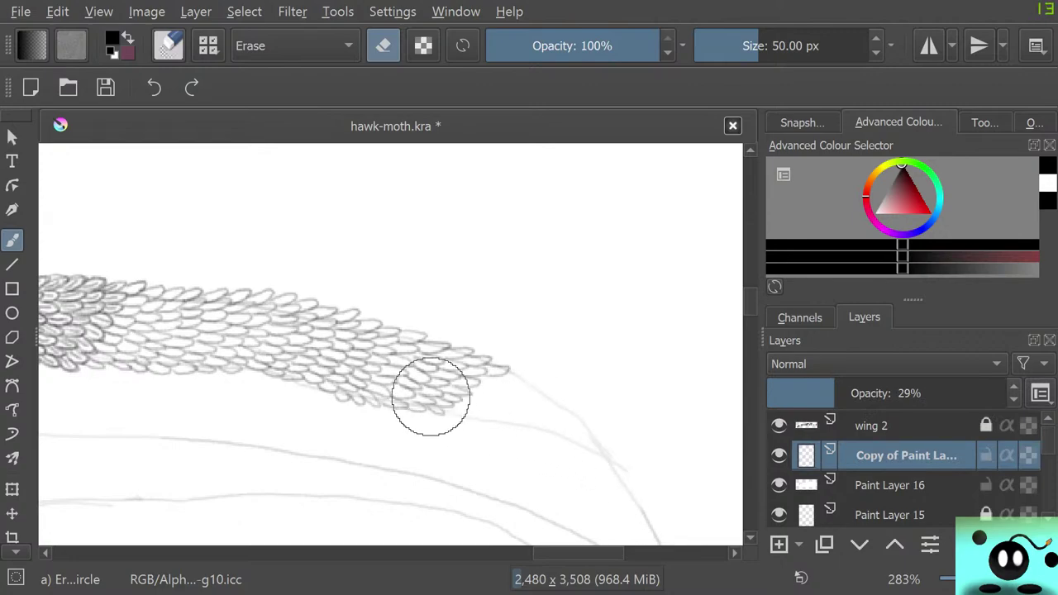
- Enlarge the eraser to 282.37 px and erase the leftover wing guide lines below the scales on the Copy of Paint Layer
{"action": "scroll", "coordinate": [431, 396], "scroll_direction": "down", "scroll_amount": 10}
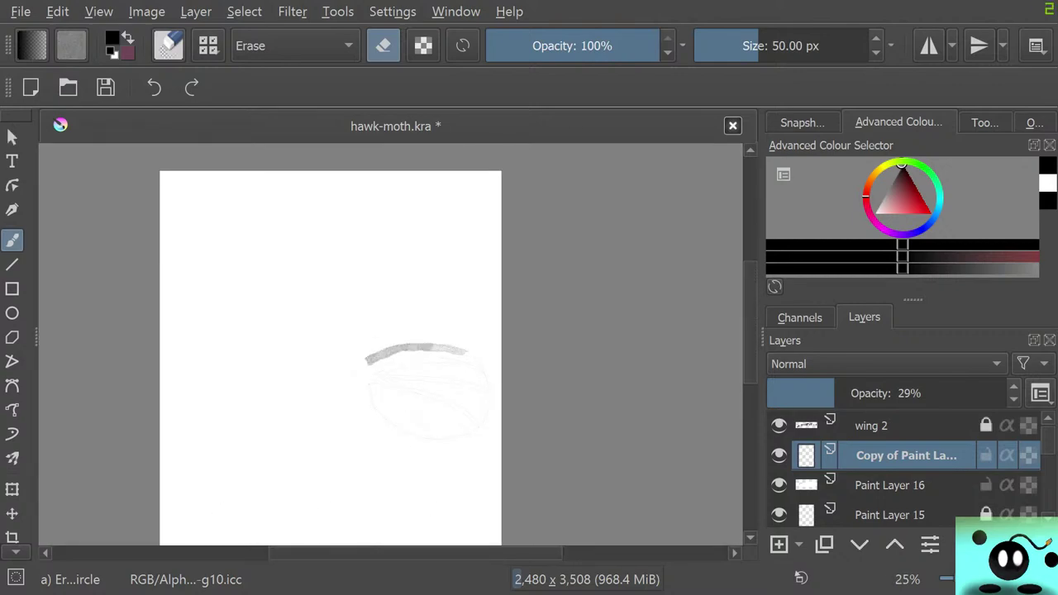
{"action": "left_click_drag", "start_coordinate": [792, 45], "coordinate": [808, 45]}
{"action": "mouse_move", "coordinate": [404, 444]}
{"action": "left_mouse_down"}
{"action": "mouse_move", "coordinate": [362, 379]}
{"action": "mouse_move", "coordinate": [458, 442]}
{"action": "mouse_move", "coordinate": [449, 347]}
{"action": "mouse_move", "coordinate": [489, 400]}
{"action": "mouse_move", "coordinate": [461, 334]}
{"action": "mouse_move", "coordinate": [486, 430]}
{"action": "mouse_move", "coordinate": [442, 381]}
{"action": "mouse_move", "coordinate": [388, 428]}
{"action": "mouse_move", "coordinate": [461, 402]}
{"action": "mouse_move", "coordinate": [387, 456]}
{"action": "left_mouse_up"}
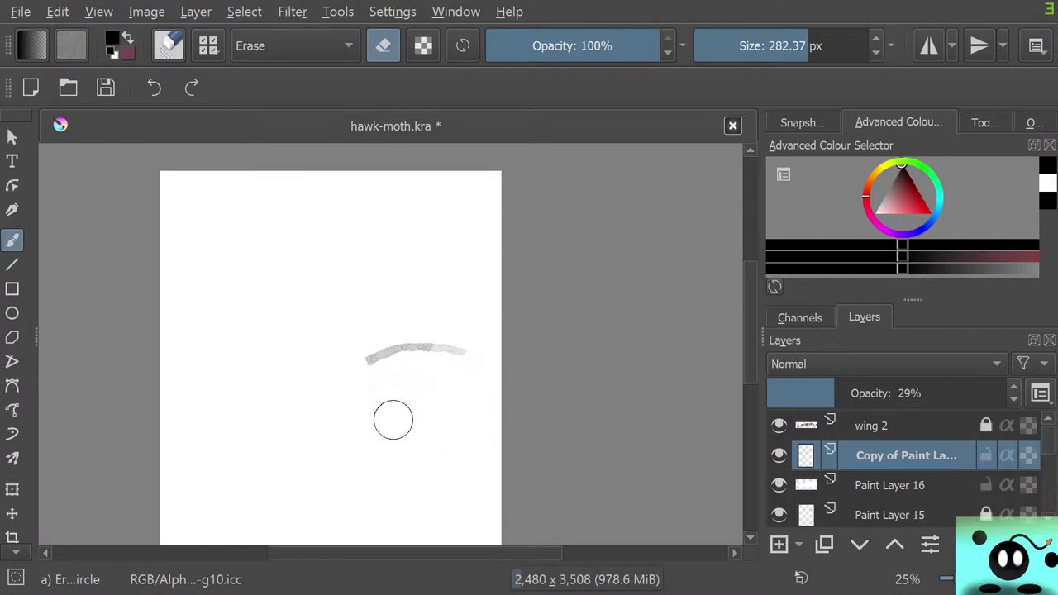
{"action": "scroll", "coordinate": [392, 418], "scroll_direction": "up", "scroll_amount": 7}
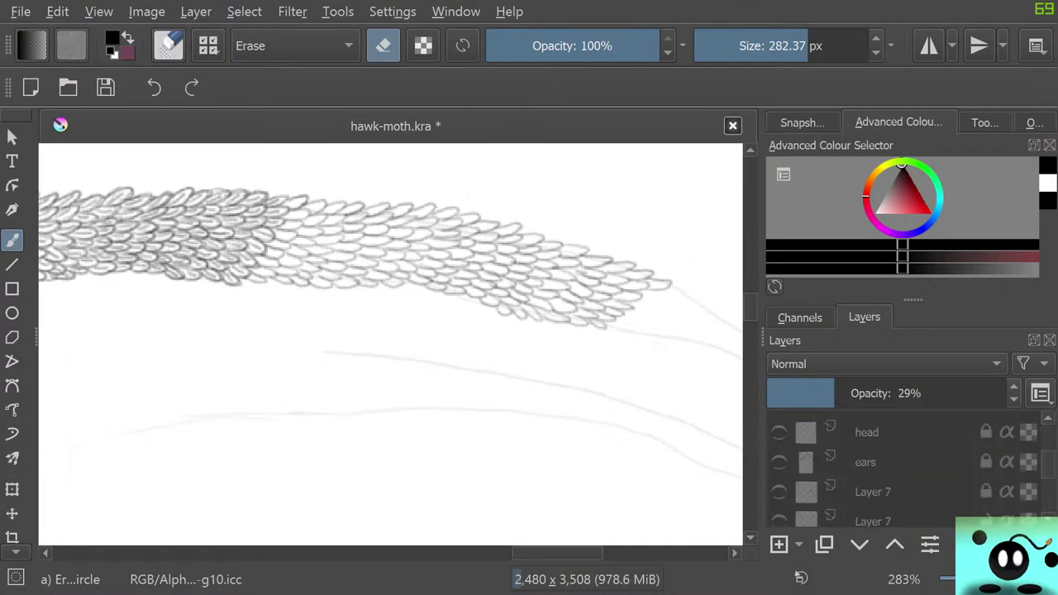
- Toggle the visibility of Paint Layer 15 to check which wing guide lines it holds, leaving it visible
{"action": "left_click", "coordinate": [891, 515]}
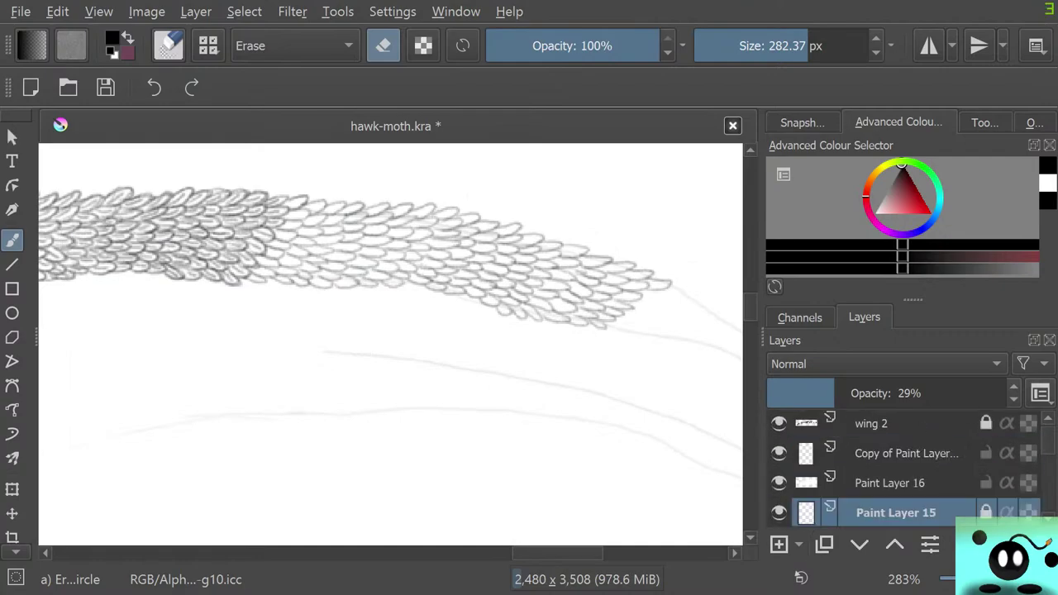
{"action": "left_click", "coordinate": [779, 513]}
{"action": "left_click", "coordinate": [778, 513]}
{"action": "left_click", "coordinate": [779, 514]}
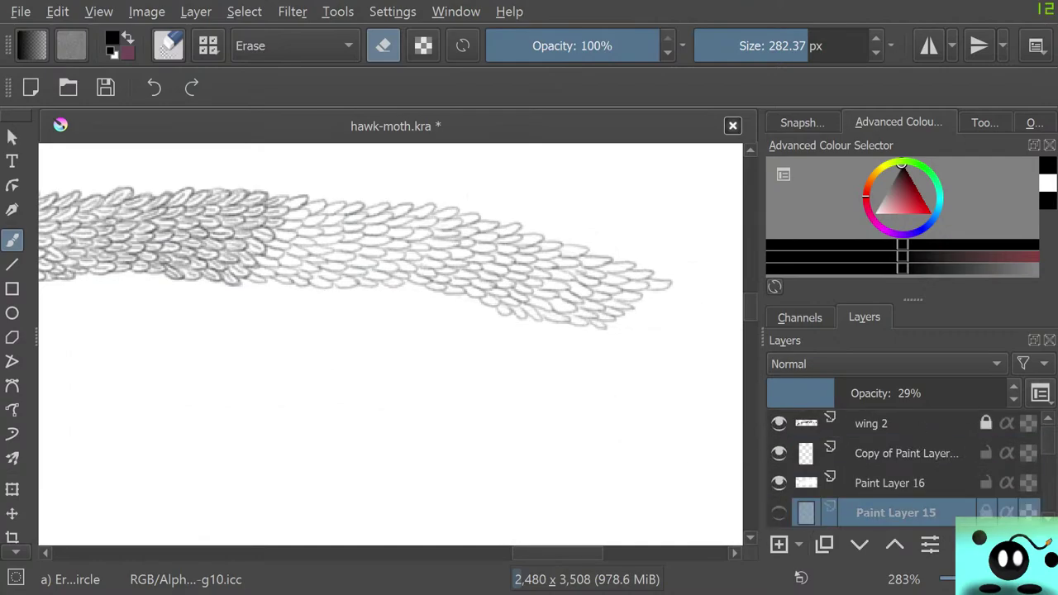
{"action": "left_click", "coordinate": [779, 514]}
{"action": "key", "text": "ctrl+z"}
{"action": "key", "text": "minus"}
{"action": "key", "text": "minus"}
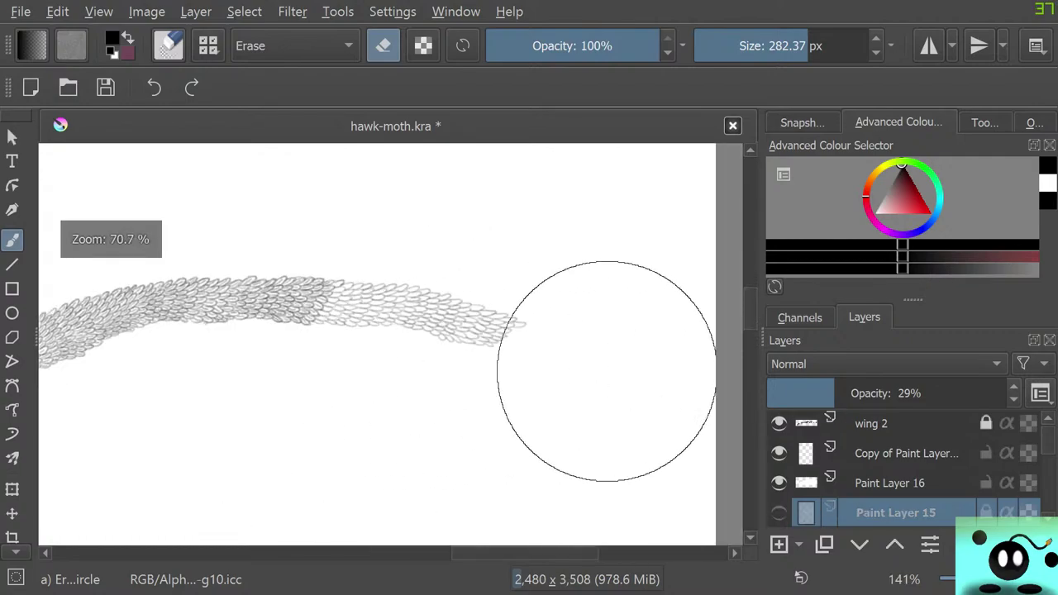
{"action": "key", "text": "ctrl+shift+z"}
{"action": "scroll", "coordinate": [604, 330], "scroll_direction": "up", "scroll_amount": 2}
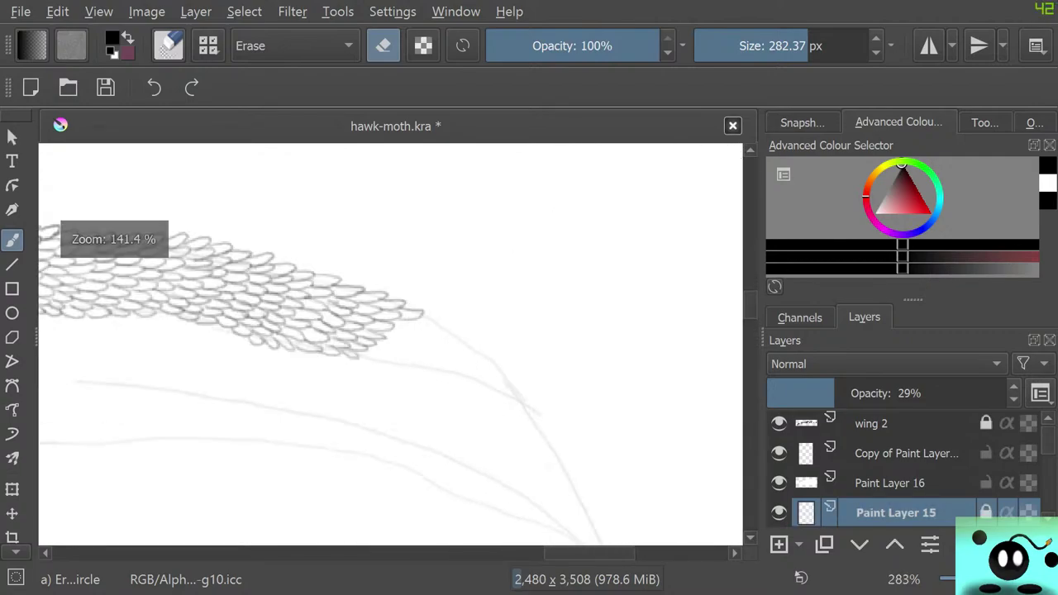
- Make the wing 2 layer active and unlock it, and lock the Copy of Paint Layer and Paint Layer 16
{"action": "left_click", "coordinate": [873, 424]}
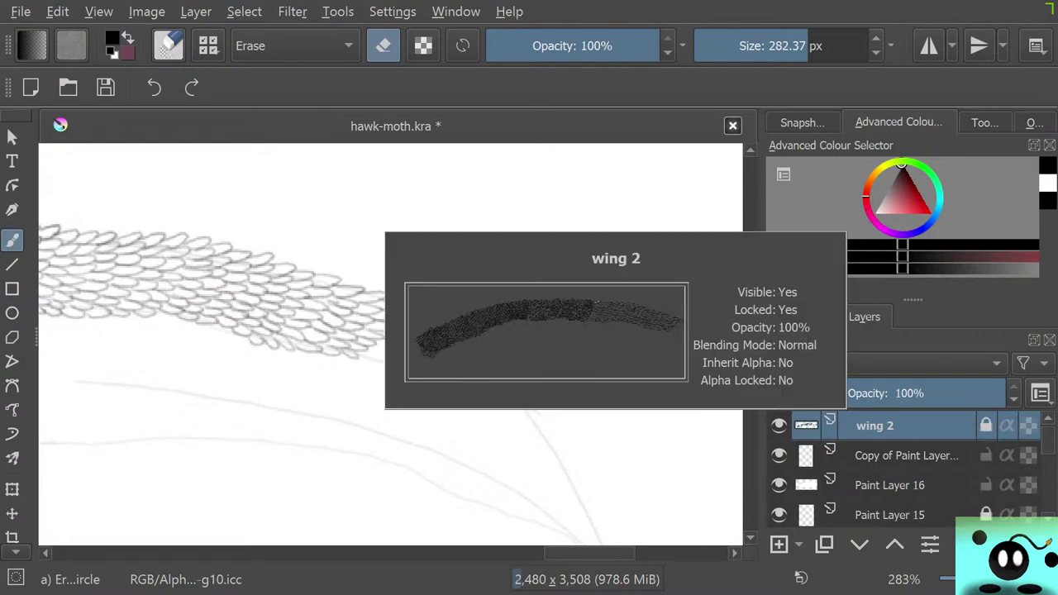
{"action": "left_click", "coordinate": [987, 426]}
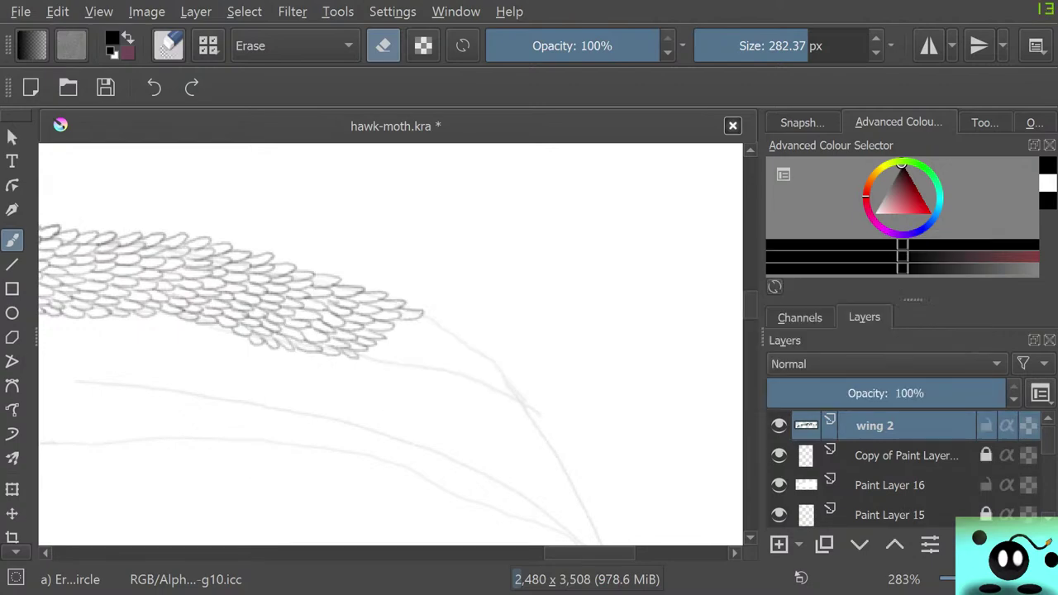
{"action": "mouse_move", "coordinate": [889, 485]}
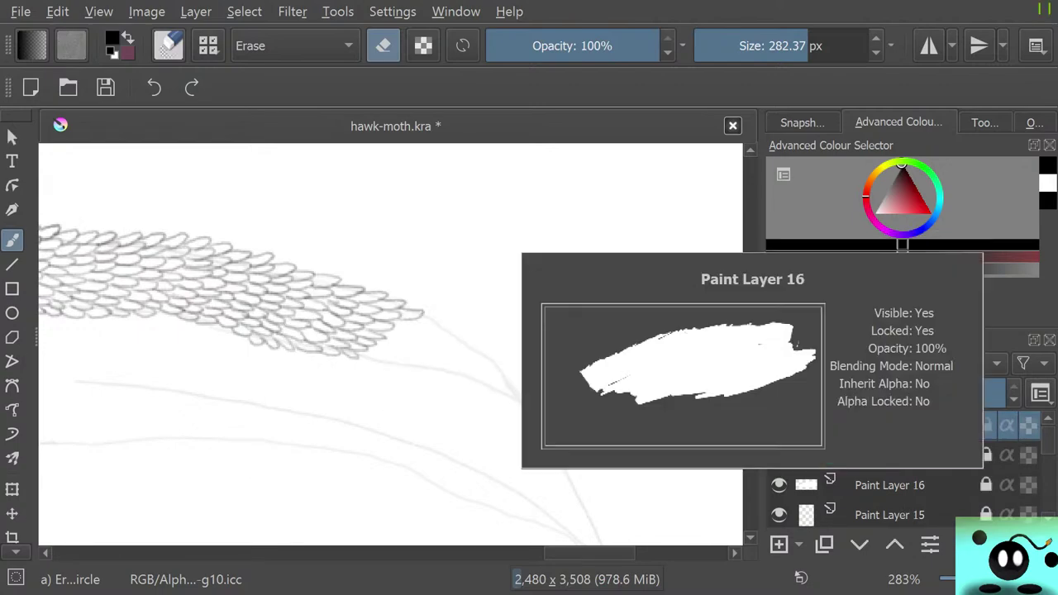
- Draw overlapping scale outlines with the Pencil-2 brush, extending the upper wing band along the guide lines to its tapered tip
{"action": "key", "text": "slash"}
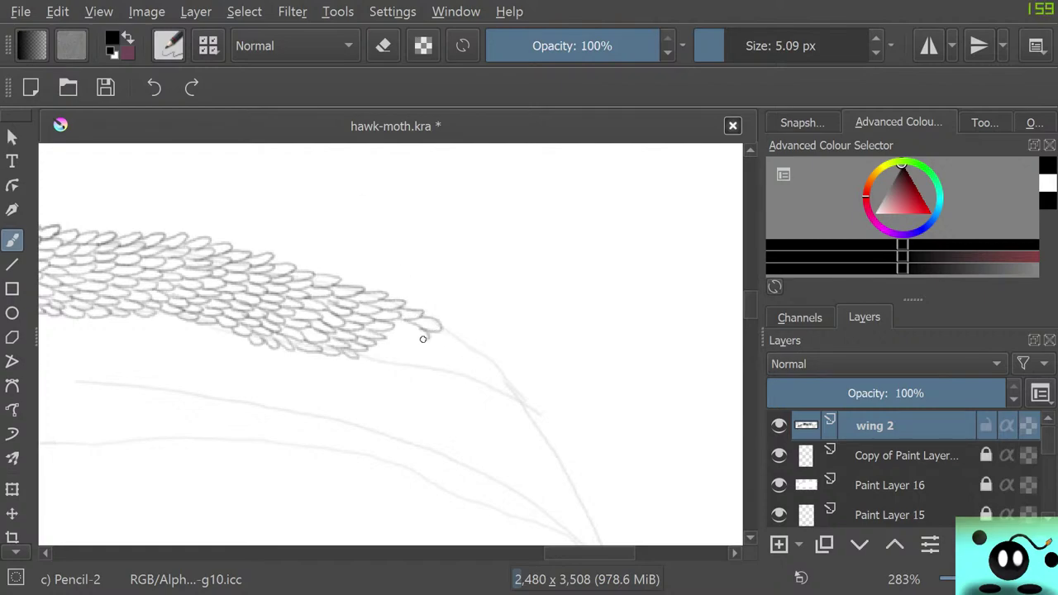
{"action": "left_click_drag", "start_coordinate": [394, 327], "coordinate": [375, 357]}
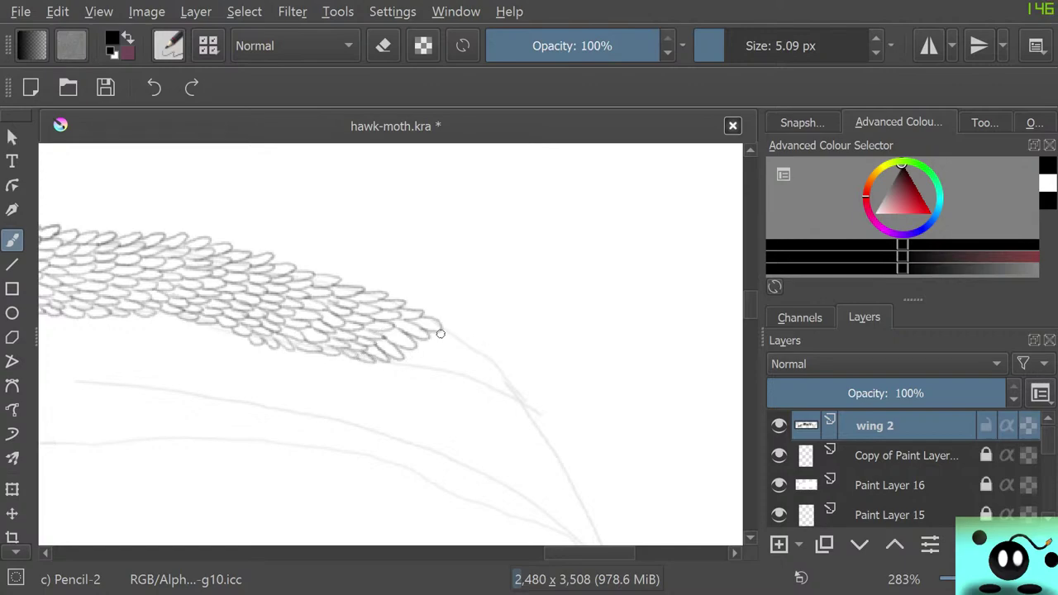
{"action": "mouse_move", "coordinate": [441, 334]}
{"action": "left_mouse_down"}
{"action": "mouse_move", "coordinate": [415, 334]}
{"action": "mouse_move", "coordinate": [423, 339]}
{"action": "mouse_move", "coordinate": [414, 357]}
{"action": "mouse_move", "coordinate": [389, 360]}
{"action": "mouse_move", "coordinate": [416, 365]}
{"action": "mouse_move", "coordinate": [451, 339]}
{"action": "mouse_move", "coordinate": [448, 359]}
{"action": "mouse_move", "coordinate": [425, 368]}
{"action": "mouse_move", "coordinate": [446, 382]}
{"action": "mouse_move", "coordinate": [484, 363]}
{"action": "mouse_move", "coordinate": [462, 368]}
{"action": "mouse_move", "coordinate": [480, 372]}
{"action": "mouse_move", "coordinate": [457, 378]}
{"action": "mouse_move", "coordinate": [465, 382]}
{"action": "mouse_move", "coordinate": [437, 371]}
{"action": "left_mouse_up"}
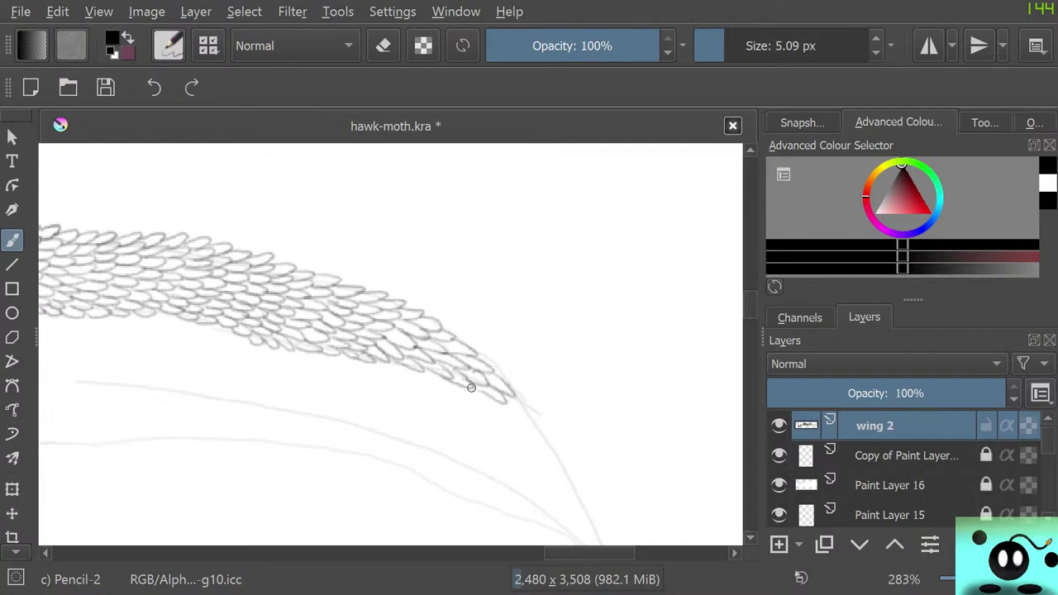
{"action": "left_click_drag", "start_coordinate": [527, 414], "coordinate": [521, 417]}
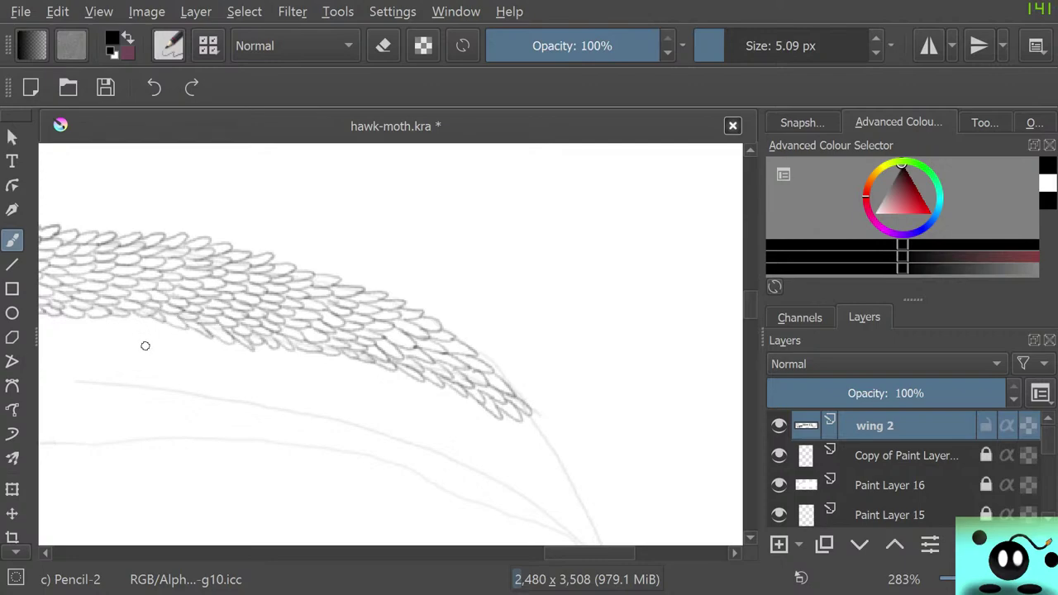
- Pencil inner lines into the upper-edge scales where the densely shaded part of the wing band ends
{"action": "mouse_move", "coordinate": [590, 553]}
{"action": "left_mouse_down"}
{"action": "mouse_move", "coordinate": [512, 553]}
{"action": "mouse_move", "coordinate": [602, 553]}
{"action": "mouse_move", "coordinate": [418, 553]}
{"action": "mouse_move", "coordinate": [578, 553]}
{"action": "left_mouse_up"}
{"action": "scroll", "coordinate": [732, 290], "scroll_direction": "up", "scroll_amount": 5}
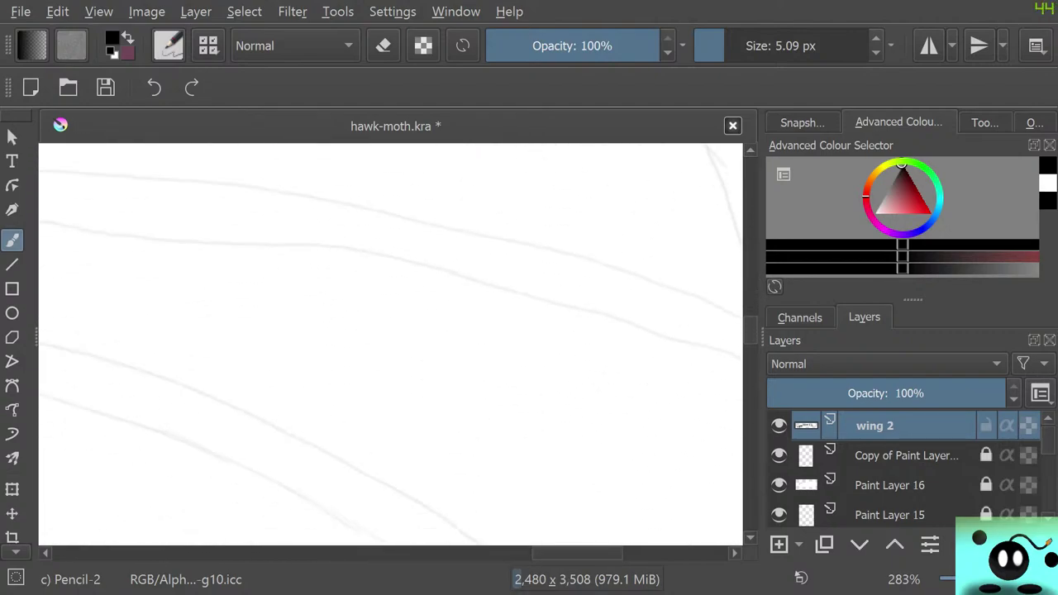
{"action": "scroll", "coordinate": [390, 344], "scroll_direction": "down", "scroll_amount": 5}
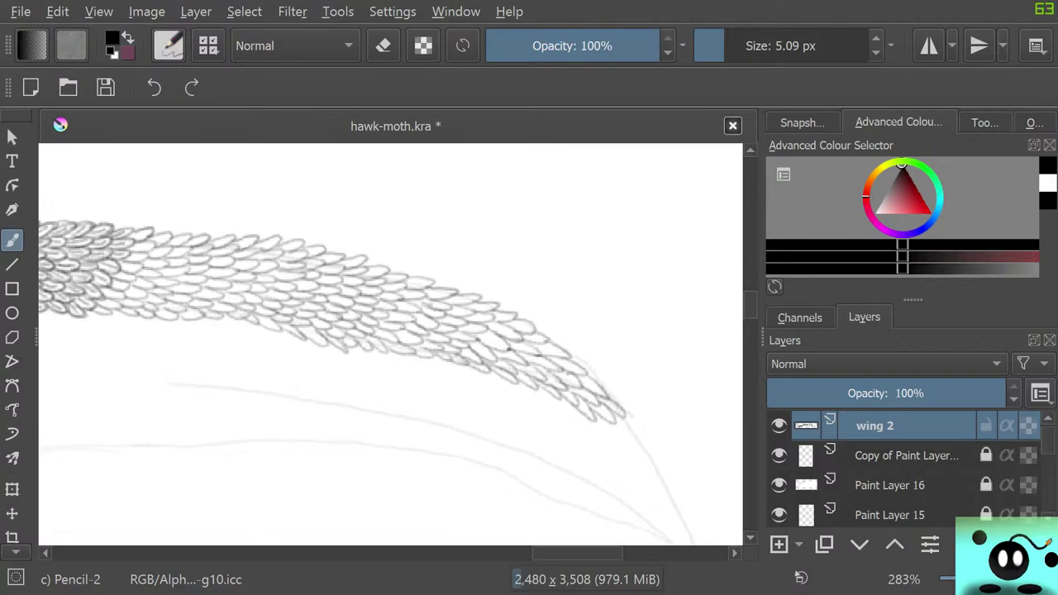
{"action": "left_click_drag", "start_coordinate": [578, 554], "coordinate": [547, 553]}
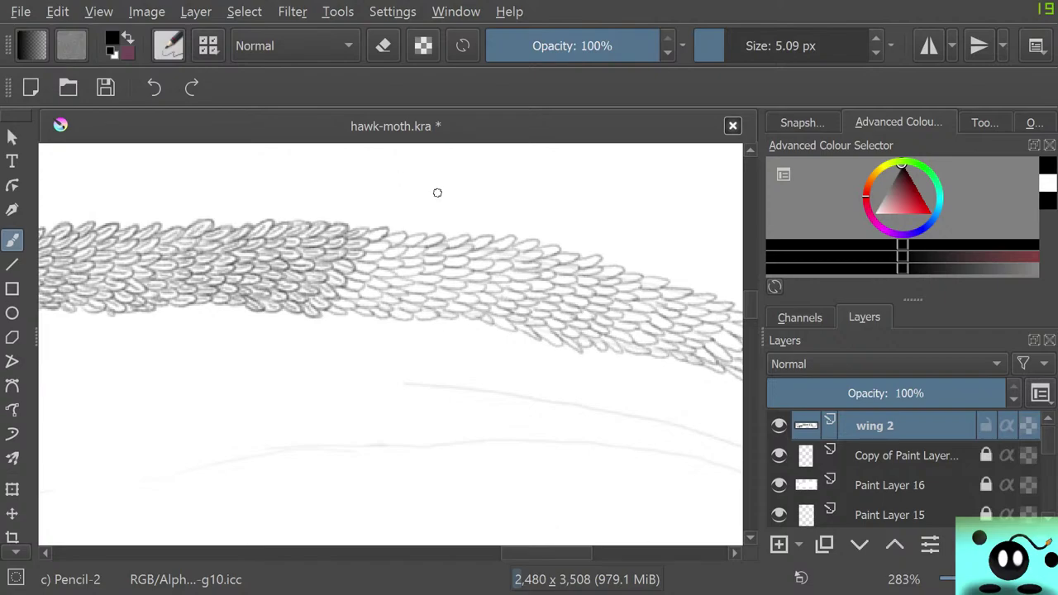
{"action": "scroll", "coordinate": [437, 193], "scroll_direction": "up", "scroll_amount": 3}
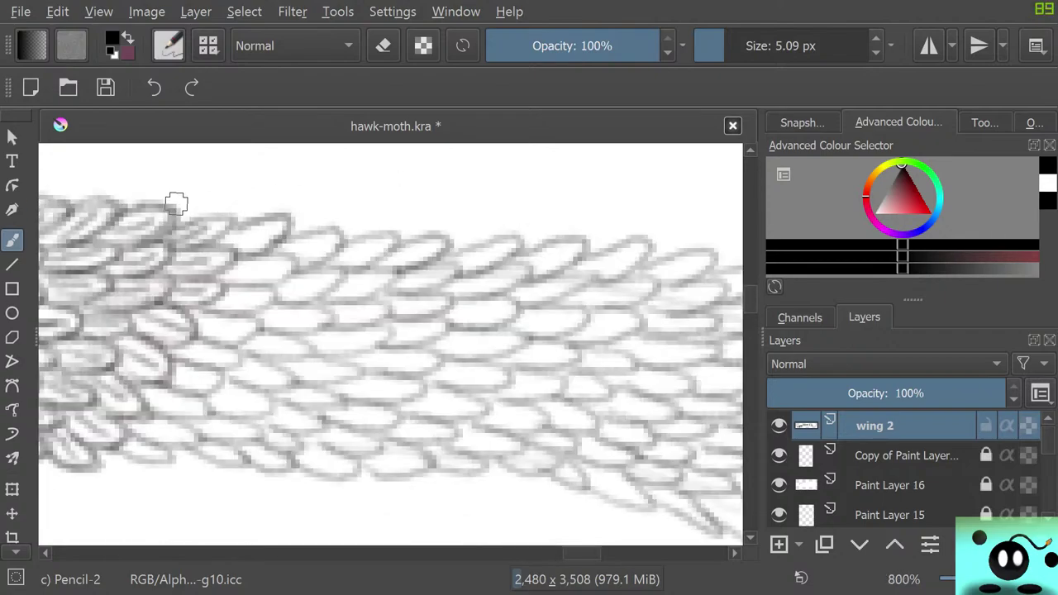
{"action": "scroll", "coordinate": [176, 204], "scroll_direction": "up", "scroll_amount": 1}
{"action": "scroll", "coordinate": [176, 206], "scroll_direction": "down", "scroll_amount": 2}
{"action": "scroll", "coordinate": [177, 211], "scroll_direction": "up", "scroll_amount": 1}
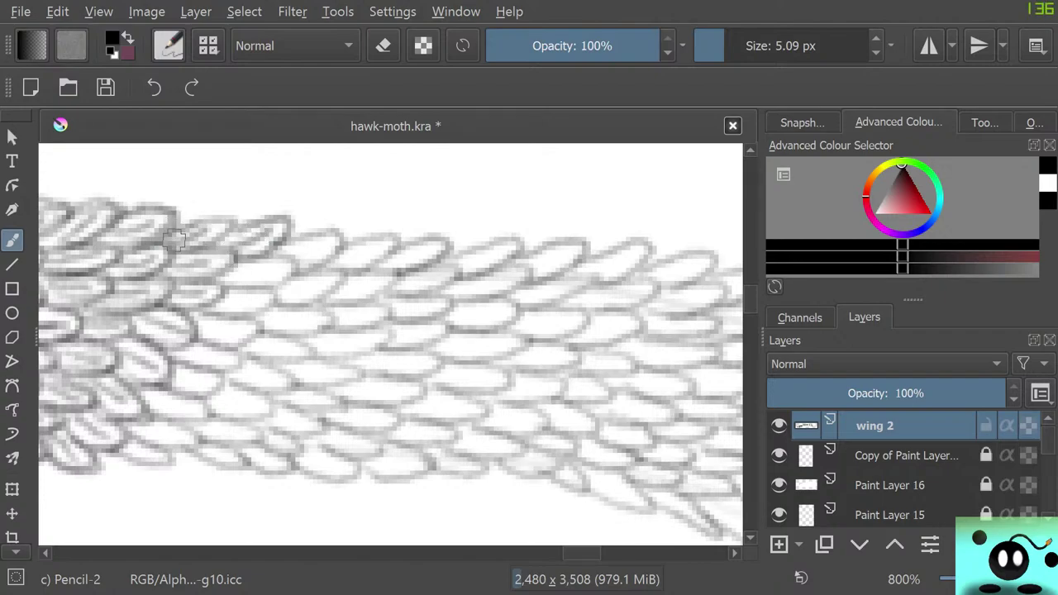
{"action": "left_click_drag", "start_coordinate": [326, 198], "coordinate": [336, 168]}
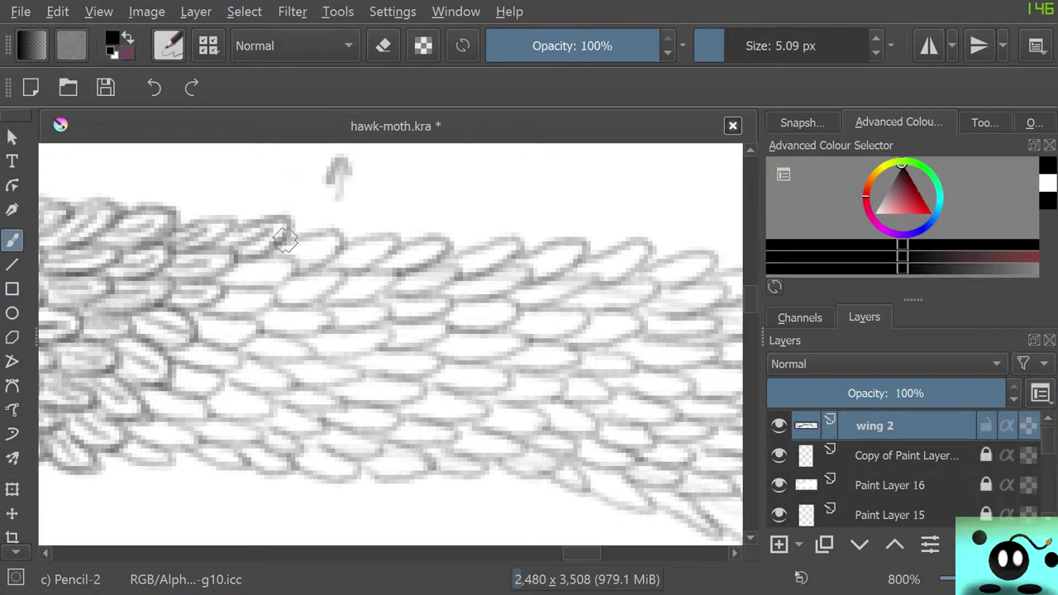
{"action": "key", "text": "e"}
{"action": "left_click", "coordinate": [335, 161]}
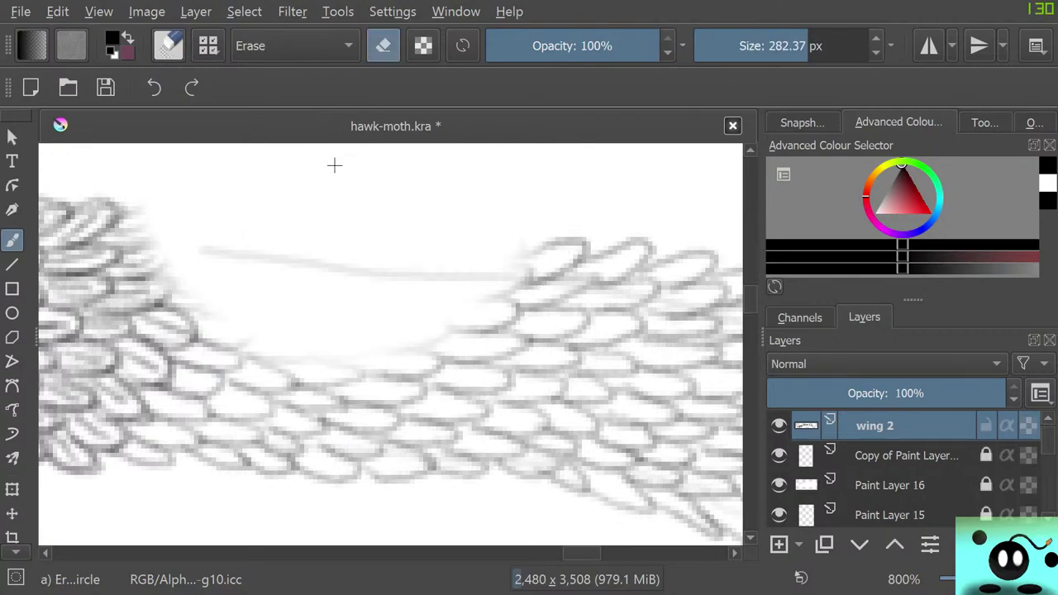
{"action": "key", "text": "ctrl+z"}
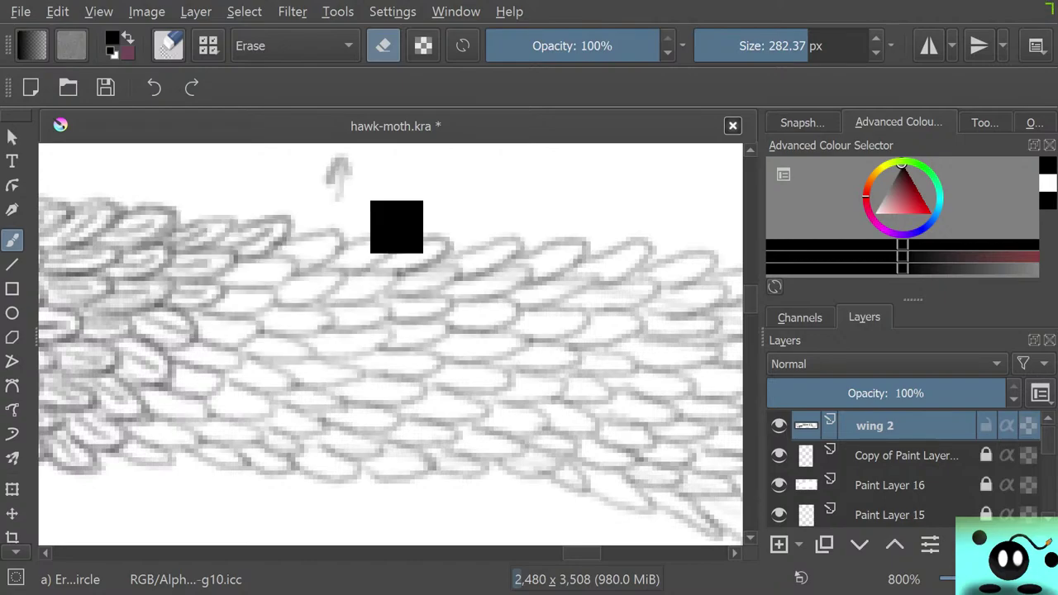
{"action": "key", "text": "ctrl+z"}
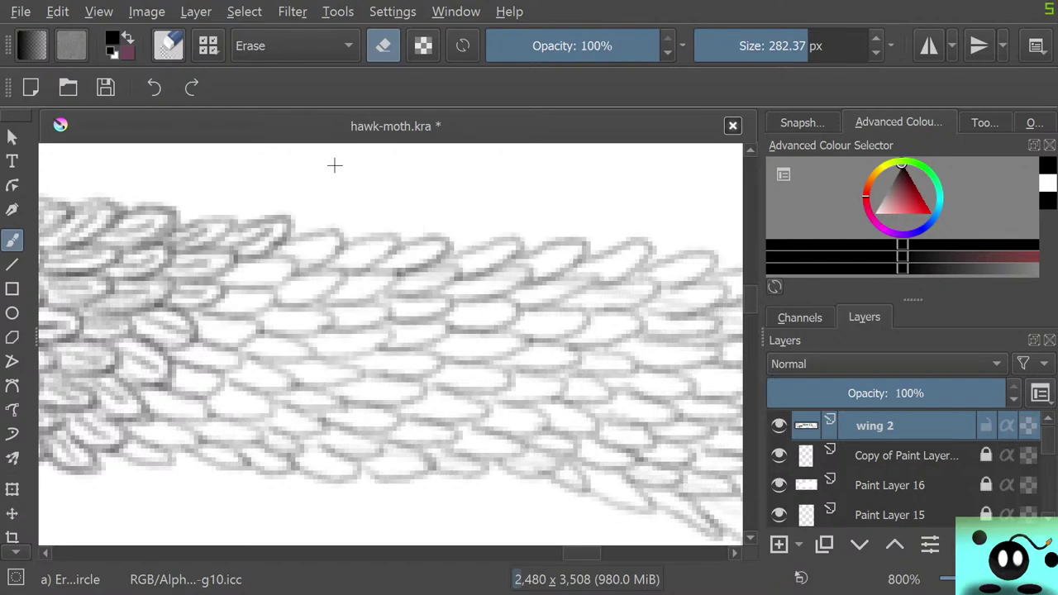
- Reduce the eraser size to 7.70 px
{"action": "key", "text": "bracketleft"}
{"action": "key", "text": "bracketleft"}
{"action": "key", "text": "bracketleft"}
{"action": "key", "text": "bracketleft"}
{"action": "key", "text": "bracketleft"}
{"action": "key", "text": "bracketleft"}
{"action": "key", "text": "bracketleft"}
{"action": "key", "text": "bracketleft"}
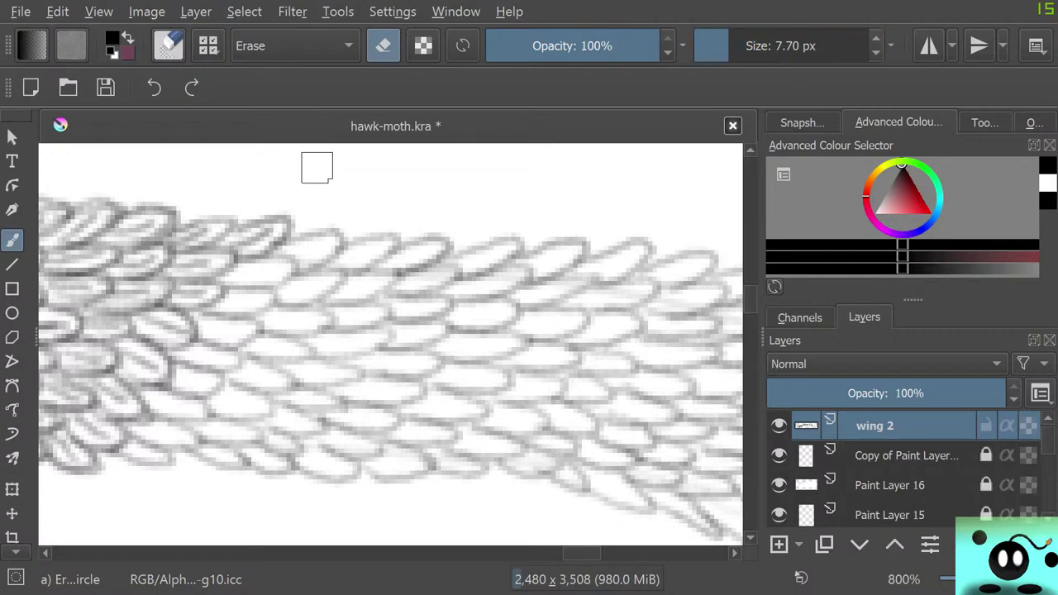
- Shade the first empty scales beside the dense area with Pencil-2 inner lines, covering the band from upper to lower edge
{"action": "key", "text": "slash"}
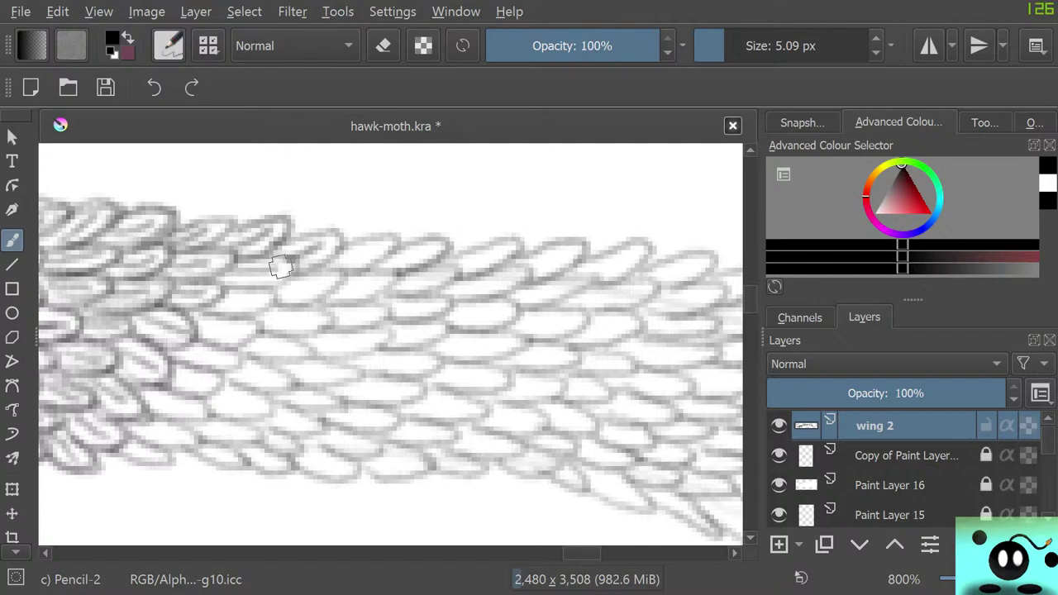
{"action": "mouse_move", "coordinate": [254, 257]}
{"action": "left_mouse_down"}
{"action": "mouse_move", "coordinate": [234, 288]}
{"action": "mouse_move", "coordinate": [211, 282]}
{"action": "mouse_move", "coordinate": [214, 301]}
{"action": "mouse_move", "coordinate": [266, 296]}
{"action": "mouse_move", "coordinate": [238, 290]}
{"action": "mouse_move", "coordinate": [253, 288]}
{"action": "mouse_move", "coordinate": [216, 310]}
{"action": "mouse_move", "coordinate": [204, 332]}
{"action": "mouse_move", "coordinate": [199, 323]}
{"action": "mouse_move", "coordinate": [232, 333]}
{"action": "mouse_move", "coordinate": [207, 338]}
{"action": "mouse_move", "coordinate": [258, 344]}
{"action": "mouse_move", "coordinate": [200, 322]}
{"action": "mouse_move", "coordinate": [178, 356]}
{"action": "mouse_move", "coordinate": [224, 360]}
{"action": "mouse_move", "coordinate": [181, 365]}
{"action": "mouse_move", "coordinate": [220, 350]}
{"action": "mouse_move", "coordinate": [176, 354]}
{"action": "mouse_move", "coordinate": [171, 386]}
{"action": "mouse_move", "coordinate": [173, 373]}
{"action": "mouse_move", "coordinate": [197, 382]}
{"action": "mouse_move", "coordinate": [174, 387]}
{"action": "mouse_move", "coordinate": [223, 381]}
{"action": "mouse_move", "coordinate": [152, 386]}
{"action": "mouse_move", "coordinate": [143, 404]}
{"action": "mouse_move", "coordinate": [190, 406]}
{"action": "mouse_move", "coordinate": [149, 408]}
{"action": "mouse_move", "coordinate": [185, 391]}
{"action": "mouse_move", "coordinate": [144, 413]}
{"action": "mouse_move", "coordinate": [140, 437]}
{"action": "mouse_move", "coordinate": [151, 437]}
{"action": "mouse_move", "coordinate": [140, 440]}
{"action": "mouse_move", "coordinate": [167, 419]}
{"action": "mouse_move", "coordinate": [124, 440]}
{"action": "mouse_move", "coordinate": [153, 457]}
{"action": "mouse_move", "coordinate": [122, 447]}
{"action": "mouse_move", "coordinate": [239, 458]}
{"action": "mouse_move", "coordinate": [190, 448]}
{"action": "mouse_move", "coordinate": [229, 444]}
{"action": "mouse_move", "coordinate": [212, 427]}
{"action": "mouse_move", "coordinate": [199, 434]}
{"action": "mouse_move", "coordinate": [244, 421]}
{"action": "mouse_move", "coordinate": [213, 407]}
{"action": "mouse_move", "coordinate": [218, 398]}
{"action": "mouse_move", "coordinate": [258, 404]}
{"action": "mouse_move", "coordinate": [227, 405]}
{"action": "mouse_move", "coordinate": [235, 416]}
{"action": "mouse_move", "coordinate": [231, 373]}
{"action": "mouse_move", "coordinate": [283, 385]}
{"action": "mouse_move", "coordinate": [226, 343]}
{"action": "mouse_move", "coordinate": [262, 367]}
{"action": "mouse_move", "coordinate": [240, 350]}
{"action": "mouse_move", "coordinate": [288, 350]}
{"action": "mouse_move", "coordinate": [249, 331]}
{"action": "mouse_move", "coordinate": [286, 330]}
{"action": "mouse_move", "coordinate": [271, 310]}
{"action": "mouse_move", "coordinate": [337, 276]}
{"action": "mouse_move", "coordinate": [273, 286]}
{"action": "left_mouse_up"}
{"action": "mouse_move", "coordinate": [345, 258]}
{"action": "left_mouse_down"}
{"action": "mouse_move", "coordinate": [374, 247]}
{"action": "mouse_move", "coordinate": [342, 263]}
{"action": "mouse_move", "coordinate": [383, 258]}
{"action": "mouse_move", "coordinate": [333, 253]}
{"action": "mouse_move", "coordinate": [359, 243]}
{"action": "mouse_move", "coordinate": [323, 268]}
{"action": "mouse_move", "coordinate": [344, 291]}
{"action": "mouse_move", "coordinate": [381, 277]}
{"action": "mouse_move", "coordinate": [343, 299]}
{"action": "mouse_move", "coordinate": [388, 269]}
{"action": "mouse_move", "coordinate": [338, 283]}
{"action": "mouse_move", "coordinate": [432, 243]}
{"action": "mouse_move", "coordinate": [404, 264]}
{"action": "mouse_move", "coordinate": [421, 262]}
{"action": "mouse_move", "coordinate": [388, 253]}
{"action": "mouse_move", "coordinate": [416, 238]}
{"action": "mouse_move", "coordinate": [365, 272]}
{"action": "mouse_move", "coordinate": [393, 273]}
{"action": "mouse_move", "coordinate": [335, 283]}
{"action": "mouse_move", "coordinate": [307, 327]}
{"action": "mouse_move", "coordinate": [391, 312]}
{"action": "mouse_move", "coordinate": [324, 316]}
{"action": "mouse_move", "coordinate": [334, 343]}
{"action": "mouse_move", "coordinate": [318, 343]}
{"action": "mouse_move", "coordinate": [358, 346]}
{"action": "mouse_move", "coordinate": [316, 353]}
{"action": "mouse_move", "coordinate": [363, 355]}
{"action": "mouse_move", "coordinate": [370, 340]}
{"action": "mouse_move", "coordinate": [354, 330]}
{"action": "mouse_move", "coordinate": [325, 345]}
{"action": "mouse_move", "coordinate": [312, 371]}
{"action": "mouse_move", "coordinate": [294, 368]}
{"action": "mouse_move", "coordinate": [338, 377]}
{"action": "mouse_move", "coordinate": [298, 382]}
{"action": "mouse_move", "coordinate": [353, 383]}
{"action": "mouse_move", "coordinate": [285, 366]}
{"action": "mouse_move", "coordinate": [345, 369]}
{"action": "mouse_move", "coordinate": [281, 358]}
{"action": "mouse_move", "coordinate": [298, 391]}
{"action": "mouse_move", "coordinate": [290, 393]}
{"action": "mouse_move", "coordinate": [319, 400]}
{"action": "mouse_move", "coordinate": [289, 404]}
{"action": "mouse_move", "coordinate": [344, 399]}
{"action": "mouse_move", "coordinate": [276, 395]}
{"action": "mouse_move", "coordinate": [233, 413]}
{"action": "mouse_move", "coordinate": [286, 418]}
{"action": "mouse_move", "coordinate": [275, 416]}
{"action": "mouse_move", "coordinate": [283, 431]}
{"action": "mouse_move", "coordinate": [317, 428]}
{"action": "mouse_move", "coordinate": [236, 430]}
{"action": "mouse_move", "coordinate": [263, 456]}
{"action": "mouse_move", "coordinate": [255, 482]}
{"action": "mouse_move", "coordinate": [272, 460]}
{"action": "mouse_move", "coordinate": [270, 440]}
{"action": "mouse_move", "coordinate": [283, 445]}
{"action": "mouse_move", "coordinate": [271, 464]}
{"action": "mouse_move", "coordinate": [319, 480]}
{"action": "mouse_move", "coordinate": [307, 453]}
{"action": "mouse_move", "coordinate": [331, 438]}
{"action": "mouse_move", "coordinate": [343, 451]}
{"action": "mouse_move", "coordinate": [308, 421]}
{"action": "mouse_move", "coordinate": [346, 416]}
{"action": "mouse_move", "coordinate": [350, 429]}
{"action": "mouse_move", "coordinate": [356, 389]}
{"action": "mouse_move", "coordinate": [361, 401]}
{"action": "mouse_move", "coordinate": [386, 388]}
{"action": "mouse_move", "coordinate": [373, 359]}
{"action": "mouse_move", "coordinate": [422, 369]}
{"action": "mouse_move", "coordinate": [401, 343]}
{"action": "mouse_move", "coordinate": [428, 330]}
{"action": "mouse_move", "coordinate": [413, 335]}
{"action": "mouse_move", "coordinate": [402, 311]}
{"action": "mouse_move", "coordinate": [415, 299]}
{"action": "mouse_move", "coordinate": [388, 304]}
{"action": "mouse_move", "coordinate": [406, 279]}
{"action": "mouse_move", "coordinate": [453, 266]}
{"action": "mouse_move", "coordinate": [399, 288]}
{"action": "left_mouse_up"}
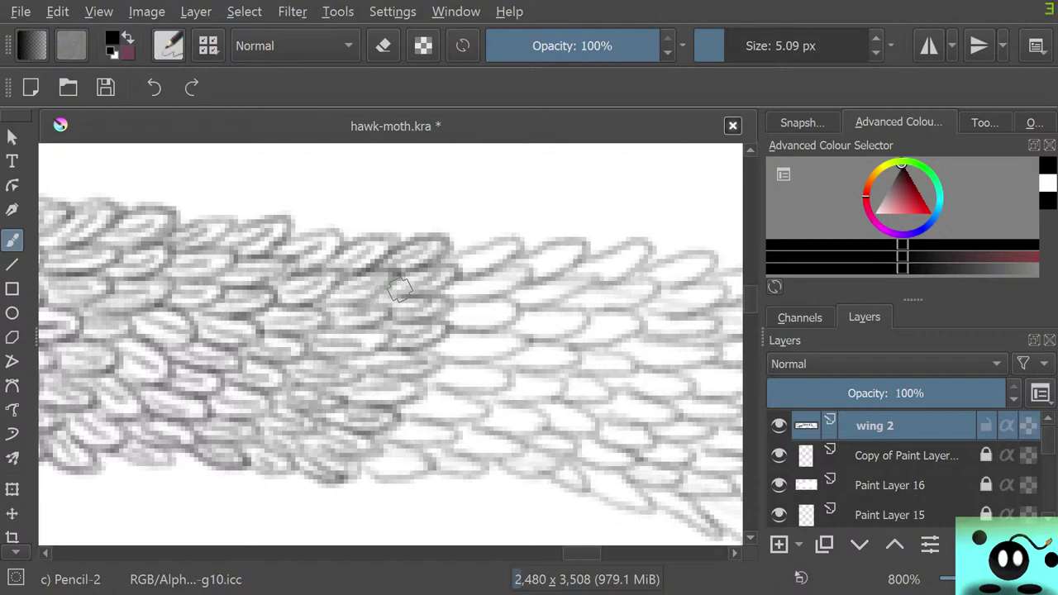
- Continue the inner pencil lines through the next two columns of scales toward the wing tip, down to the lower edge
{"action": "mouse_move", "coordinate": [582, 553]}
{"action": "left_mouse_down"}
{"action": "mouse_move", "coordinate": [608, 553]}
{"action": "mouse_move", "coordinate": [586, 553]}
{"action": "left_mouse_up"}
{"action": "mouse_move", "coordinate": [287, 463]}
{"action": "left_mouse_down"}
{"action": "mouse_move", "coordinate": [318, 462]}
{"action": "mouse_move", "coordinate": [280, 472]}
{"action": "mouse_move", "coordinate": [302, 478]}
{"action": "mouse_move", "coordinate": [304, 450]}
{"action": "mouse_move", "coordinate": [324, 451]}
{"action": "mouse_move", "coordinate": [305, 434]}
{"action": "mouse_move", "coordinate": [351, 424]}
{"action": "mouse_move", "coordinate": [327, 402]}
{"action": "mouse_move", "coordinate": [367, 409]}
{"action": "mouse_move", "coordinate": [329, 416]}
{"action": "mouse_move", "coordinate": [377, 417]}
{"action": "mouse_move", "coordinate": [329, 380]}
{"action": "mouse_move", "coordinate": [396, 377]}
{"action": "mouse_move", "coordinate": [380, 387]}
{"action": "mouse_move", "coordinate": [396, 386]}
{"action": "mouse_move", "coordinate": [384, 321]}
{"action": "left_mouse_up"}
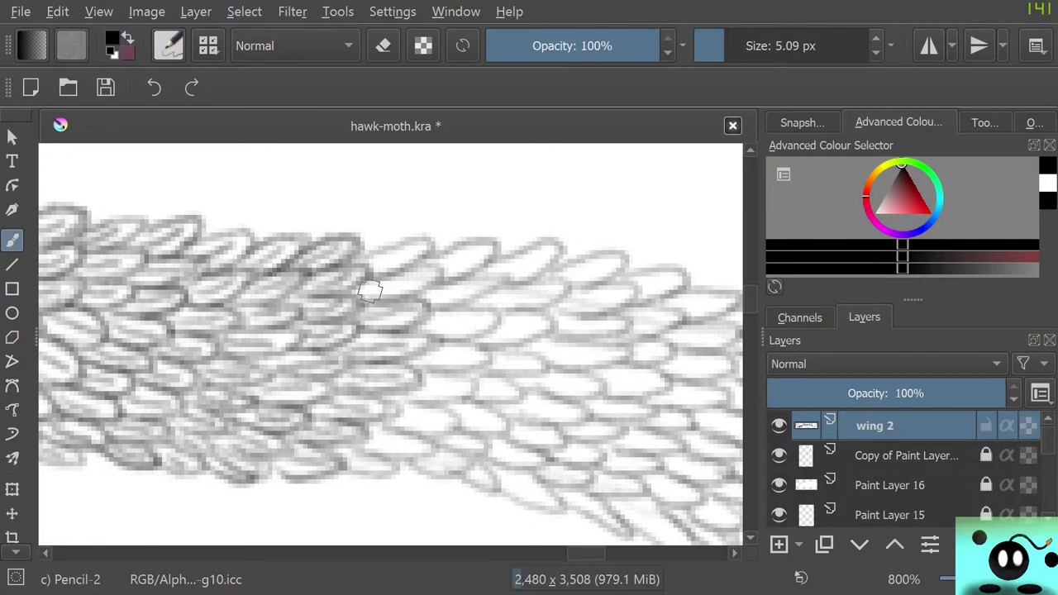
{"action": "mouse_move", "coordinate": [403, 295]}
{"action": "left_mouse_down"}
{"action": "mouse_move", "coordinate": [433, 269]}
{"action": "mouse_move", "coordinate": [385, 282]}
{"action": "mouse_move", "coordinate": [373, 270]}
{"action": "mouse_move", "coordinate": [427, 250]}
{"action": "mouse_move", "coordinate": [383, 254]}
{"action": "left_mouse_up"}
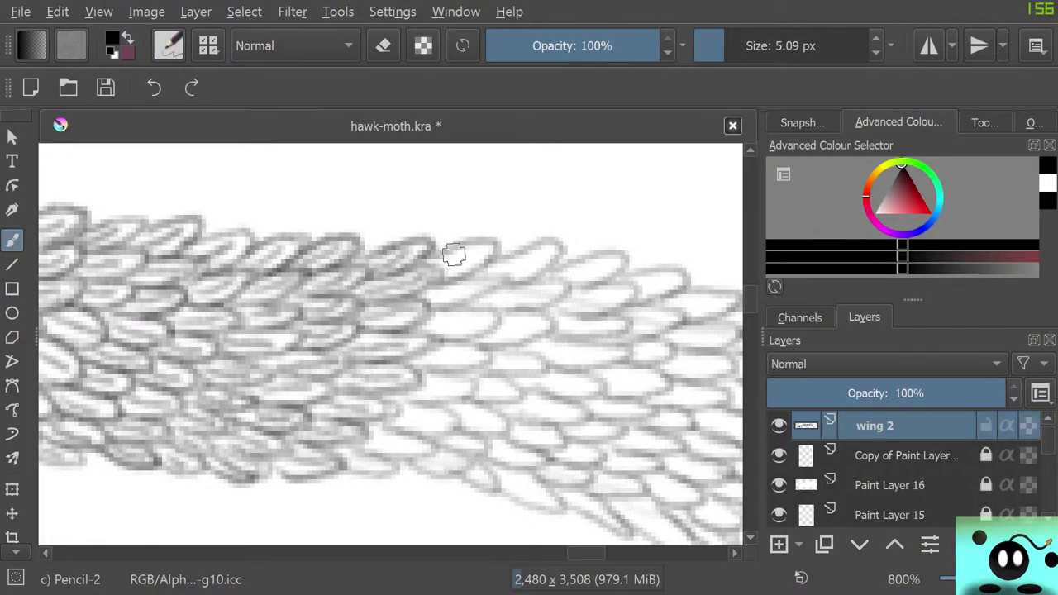
{"action": "mouse_move", "coordinate": [455, 277]}
{"action": "left_mouse_down"}
{"action": "mouse_move", "coordinate": [444, 250]}
{"action": "mouse_move", "coordinate": [413, 272]}
{"action": "mouse_move", "coordinate": [439, 274]}
{"action": "mouse_move", "coordinate": [383, 299]}
{"action": "mouse_move", "coordinate": [428, 312]}
{"action": "mouse_move", "coordinate": [381, 324]}
{"action": "mouse_move", "coordinate": [429, 343]}
{"action": "mouse_move", "coordinate": [429, 325]}
{"action": "mouse_move", "coordinate": [466, 323]}
{"action": "mouse_move", "coordinate": [434, 331]}
{"action": "mouse_move", "coordinate": [444, 337]}
{"action": "mouse_move", "coordinate": [491, 317]}
{"action": "mouse_move", "coordinate": [429, 302]}
{"action": "mouse_move", "coordinate": [484, 295]}
{"action": "mouse_move", "coordinate": [453, 284]}
{"action": "mouse_move", "coordinate": [472, 278]}
{"action": "mouse_move", "coordinate": [432, 297]}
{"action": "left_mouse_up"}
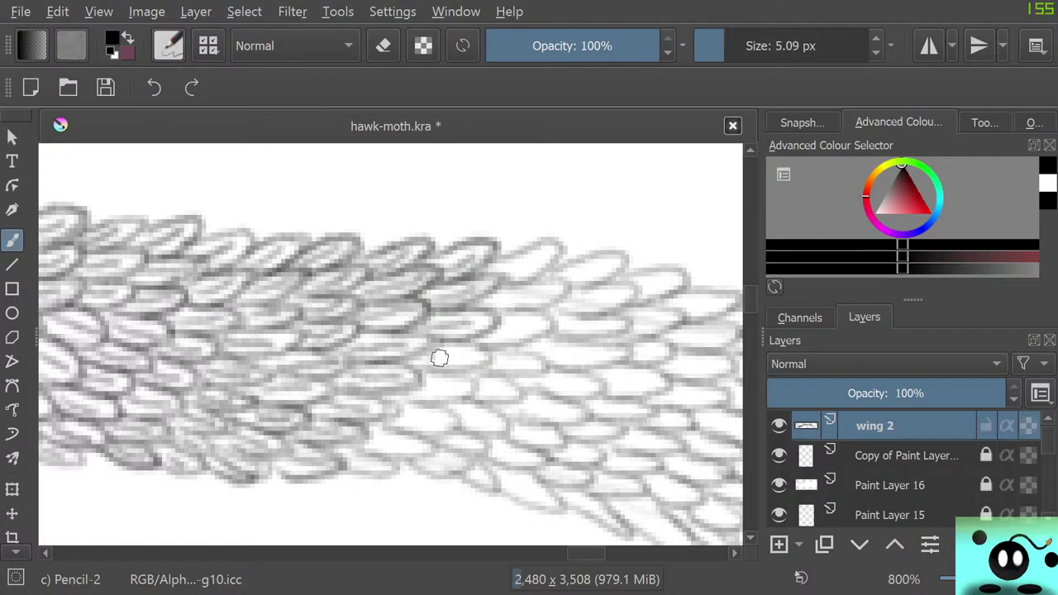
{"action": "mouse_move", "coordinate": [439, 358]}
{"action": "left_mouse_down"}
{"action": "mouse_move", "coordinate": [463, 371]}
{"action": "mouse_move", "coordinate": [425, 371]}
{"action": "mouse_move", "coordinate": [477, 387]}
{"action": "mouse_move", "coordinate": [374, 389]}
{"action": "mouse_move", "coordinate": [413, 406]}
{"action": "mouse_move", "coordinate": [411, 428]}
{"action": "mouse_move", "coordinate": [442, 422]}
{"action": "mouse_move", "coordinate": [378, 439]}
{"action": "mouse_move", "coordinate": [427, 451]}
{"action": "mouse_move", "coordinate": [317, 470]}
{"action": "mouse_move", "coordinate": [388, 461]}
{"action": "left_mouse_up"}
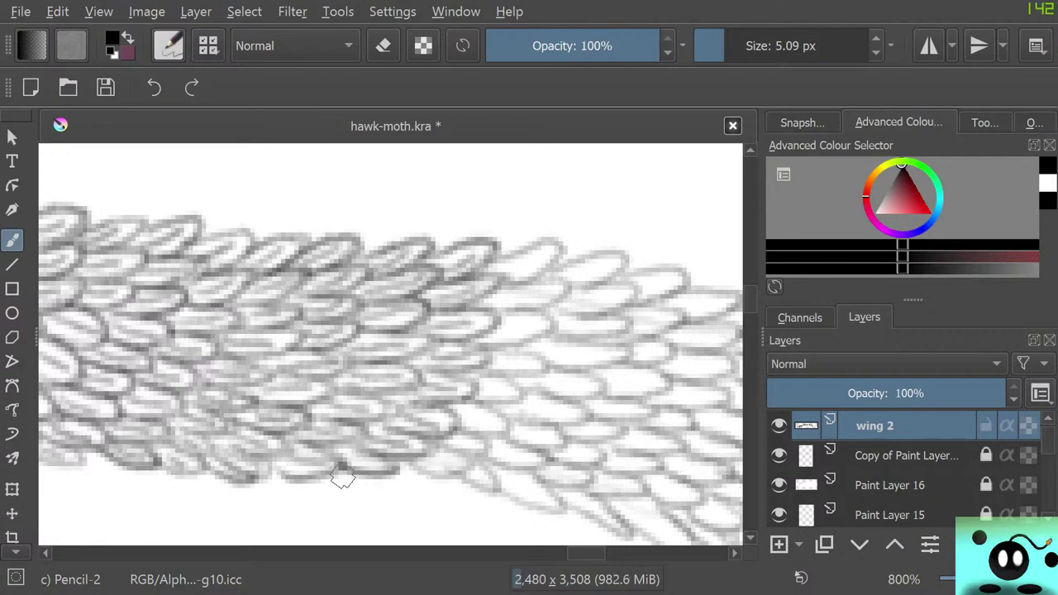
- Pencil inner lines into the next columns of scales, from the upper edge to where the lower edge starts sloping down
{"action": "left_click_drag", "start_coordinate": [581, 553], "coordinate": [589, 553]}
{"action": "left_click_drag", "start_coordinate": [750, 299], "coordinate": [751, 301]}
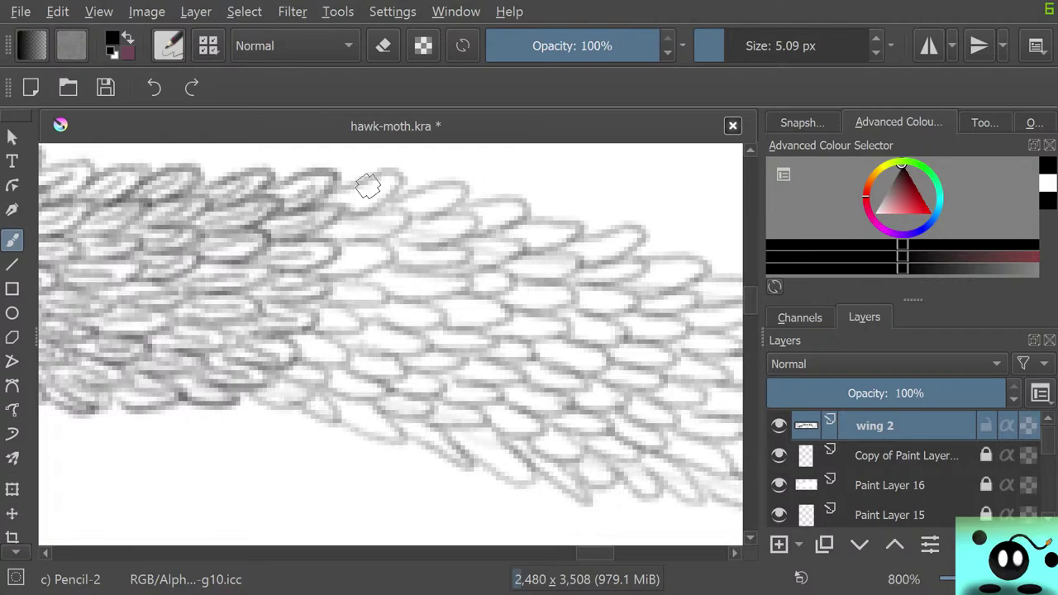
{"action": "mouse_move", "coordinate": [368, 187]}
{"action": "left_mouse_down"}
{"action": "mouse_move", "coordinate": [342, 193]}
{"action": "mouse_move", "coordinate": [354, 200]}
{"action": "mouse_move", "coordinate": [389, 177]}
{"action": "mouse_move", "coordinate": [366, 177]}
{"action": "mouse_move", "coordinate": [340, 223]}
{"action": "mouse_move", "coordinate": [378, 213]}
{"action": "mouse_move", "coordinate": [397, 233]}
{"action": "mouse_move", "coordinate": [356, 213]}
{"action": "mouse_move", "coordinate": [321, 242]}
{"action": "mouse_move", "coordinate": [333, 270]}
{"action": "mouse_move", "coordinate": [380, 255]}
{"action": "mouse_move", "coordinate": [337, 292]}
{"action": "mouse_move", "coordinate": [389, 301]}
{"action": "mouse_move", "coordinate": [321, 276]}
{"action": "mouse_move", "coordinate": [295, 300]}
{"action": "mouse_move", "coordinate": [330, 324]}
{"action": "mouse_move", "coordinate": [307, 335]}
{"action": "mouse_move", "coordinate": [304, 360]}
{"action": "mouse_move", "coordinate": [316, 332]}
{"action": "left_mouse_up"}
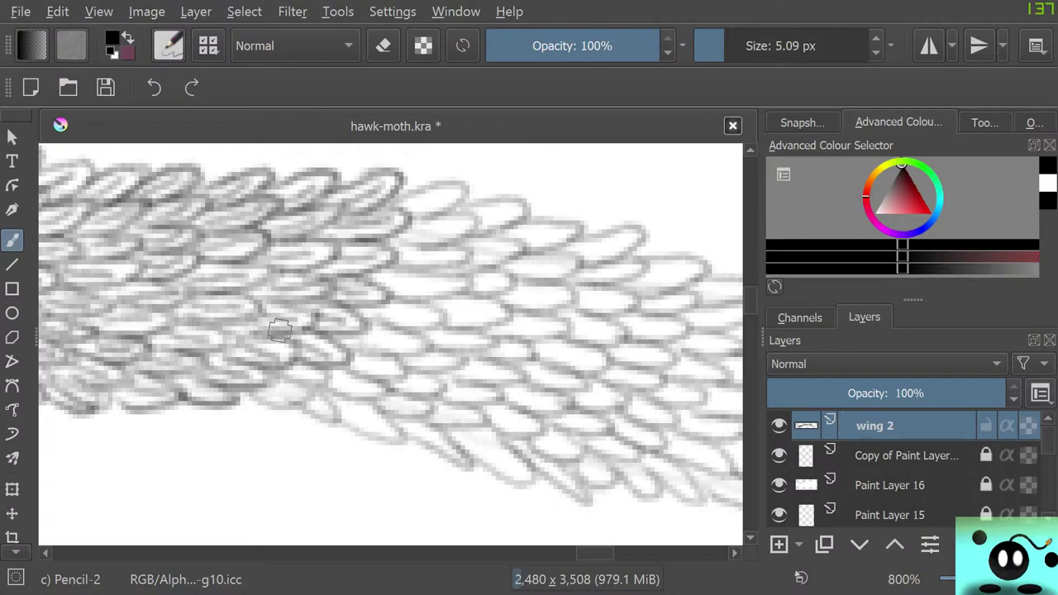
{"action": "mouse_move", "coordinate": [283, 376]}
{"action": "left_mouse_down"}
{"action": "mouse_move", "coordinate": [257, 391]}
{"action": "mouse_move", "coordinate": [281, 393]}
{"action": "mouse_move", "coordinate": [268, 399]}
{"action": "mouse_move", "coordinate": [281, 409]}
{"action": "mouse_move", "coordinate": [276, 383]}
{"action": "mouse_move", "coordinate": [282, 409]}
{"action": "left_mouse_up"}
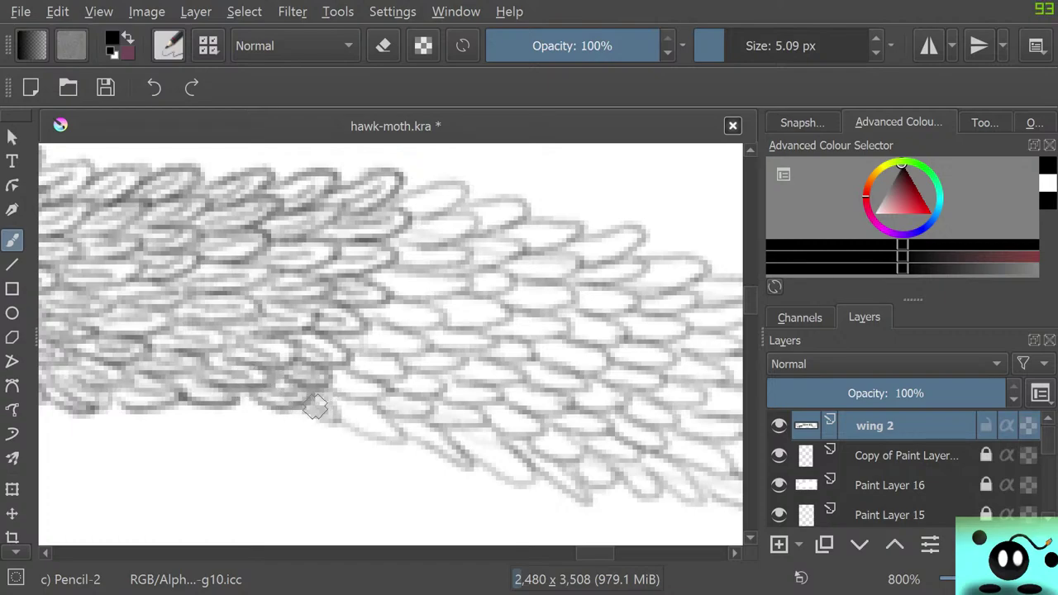
{"action": "mouse_move", "coordinate": [338, 422]}
{"action": "left_mouse_down"}
{"action": "mouse_move", "coordinate": [322, 397]}
{"action": "mouse_move", "coordinate": [312, 410]}
{"action": "mouse_move", "coordinate": [360, 419]}
{"action": "mouse_move", "coordinate": [341, 410]}
{"action": "mouse_move", "coordinate": [371, 435]}
{"action": "mouse_move", "coordinate": [366, 409]}
{"action": "mouse_move", "coordinate": [333, 372]}
{"action": "mouse_move", "coordinate": [343, 381]}
{"action": "mouse_move", "coordinate": [334, 389]}
{"action": "mouse_move", "coordinate": [383, 396]}
{"action": "mouse_move", "coordinate": [340, 376]}
{"action": "mouse_move", "coordinate": [358, 363]}
{"action": "mouse_move", "coordinate": [391, 380]}
{"action": "mouse_move", "coordinate": [353, 351]}
{"action": "mouse_move", "coordinate": [363, 339]}
{"action": "mouse_move", "coordinate": [397, 341]}
{"action": "mouse_move", "coordinate": [373, 348]}
{"action": "mouse_move", "coordinate": [425, 346]}
{"action": "mouse_move", "coordinate": [374, 319]}
{"action": "mouse_move", "coordinate": [441, 312]}
{"action": "mouse_move", "coordinate": [385, 289]}
{"action": "mouse_move", "coordinate": [400, 274]}
{"action": "mouse_move", "coordinate": [385, 276]}
{"action": "mouse_move", "coordinate": [435, 281]}
{"action": "mouse_move", "coordinate": [397, 294]}
{"action": "mouse_move", "coordinate": [462, 287]}
{"action": "mouse_move", "coordinate": [410, 272]}
{"action": "mouse_move", "coordinate": [387, 251]}
{"action": "mouse_move", "coordinate": [425, 255]}
{"action": "mouse_move", "coordinate": [405, 265]}
{"action": "mouse_move", "coordinate": [468, 259]}
{"action": "mouse_move", "coordinate": [400, 248]}
{"action": "mouse_move", "coordinate": [421, 248]}
{"action": "mouse_move", "coordinate": [396, 239]}
{"action": "mouse_move", "coordinate": [411, 231]}
{"action": "mouse_move", "coordinate": [458, 223]}
{"action": "mouse_move", "coordinate": [426, 243]}
{"action": "mouse_move", "coordinate": [475, 220]}
{"action": "mouse_move", "coordinate": [400, 221]}
{"action": "mouse_move", "coordinate": [408, 206]}
{"action": "mouse_move", "coordinate": [448, 190]}
{"action": "mouse_move", "coordinate": [403, 207]}
{"action": "left_mouse_up"}
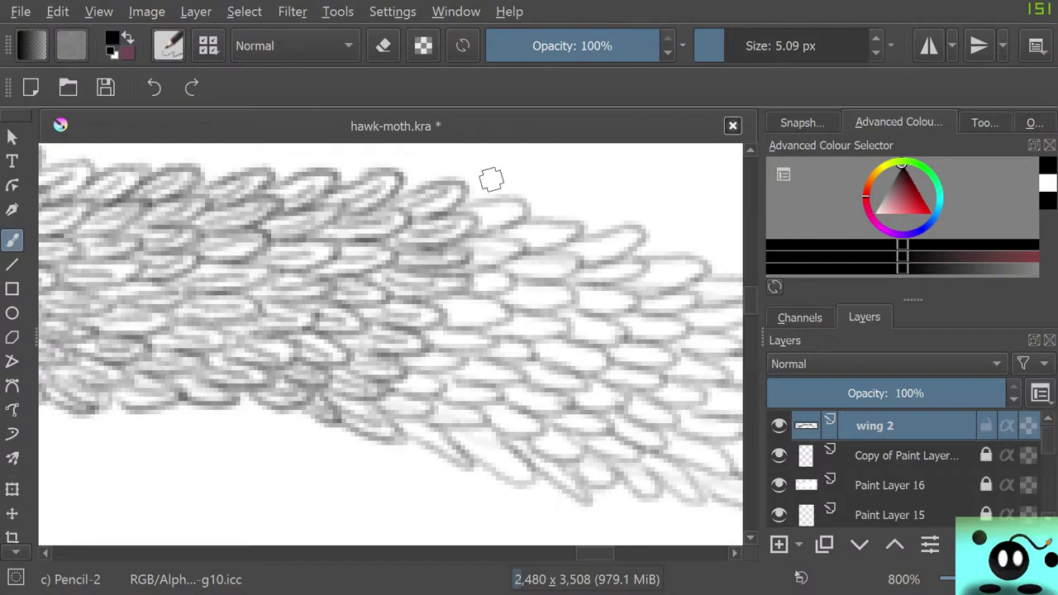
- Shade the following three columns of scales with inner pencil lines, including the narrow pointed scales on the sloping lower edge
{"action": "mouse_move", "coordinate": [491, 179]}
{"action": "left_mouse_down"}
{"action": "mouse_move", "coordinate": [488, 213]}
{"action": "mouse_move", "coordinate": [475, 218]}
{"action": "mouse_move", "coordinate": [492, 228]}
{"action": "mouse_move", "coordinate": [467, 201]}
{"action": "mouse_move", "coordinate": [487, 200]}
{"action": "mouse_move", "coordinate": [453, 225]}
{"action": "mouse_move", "coordinate": [472, 252]}
{"action": "mouse_move", "coordinate": [506, 245]}
{"action": "mouse_move", "coordinate": [468, 261]}
{"action": "mouse_move", "coordinate": [517, 246]}
{"action": "mouse_move", "coordinate": [447, 246]}
{"action": "left_mouse_up"}
{"action": "mouse_move", "coordinate": [476, 280]}
{"action": "left_mouse_down"}
{"action": "mouse_move", "coordinate": [441, 308]}
{"action": "mouse_move", "coordinate": [482, 315]}
{"action": "mouse_move", "coordinate": [441, 319]}
{"action": "mouse_move", "coordinate": [498, 325]}
{"action": "mouse_move", "coordinate": [435, 294]}
{"action": "mouse_move", "coordinate": [444, 337]}
{"action": "mouse_move", "coordinate": [432, 333]}
{"action": "mouse_move", "coordinate": [442, 339]}
{"action": "mouse_move", "coordinate": [432, 345]}
{"action": "mouse_move", "coordinate": [495, 336]}
{"action": "mouse_move", "coordinate": [438, 316]}
{"action": "mouse_move", "coordinate": [422, 362]}
{"action": "mouse_move", "coordinate": [412, 363]}
{"action": "mouse_move", "coordinate": [443, 363]}
{"action": "mouse_move", "coordinate": [412, 368]}
{"action": "mouse_move", "coordinate": [426, 355]}
{"action": "mouse_move", "coordinate": [398, 385]}
{"action": "mouse_move", "coordinate": [436, 386]}
{"action": "mouse_move", "coordinate": [396, 394]}
{"action": "mouse_move", "coordinate": [451, 395]}
{"action": "mouse_move", "coordinate": [394, 380]}
{"action": "mouse_move", "coordinate": [399, 418]}
{"action": "mouse_move", "coordinate": [372, 396]}
{"action": "mouse_move", "coordinate": [448, 447]}
{"action": "left_mouse_up"}
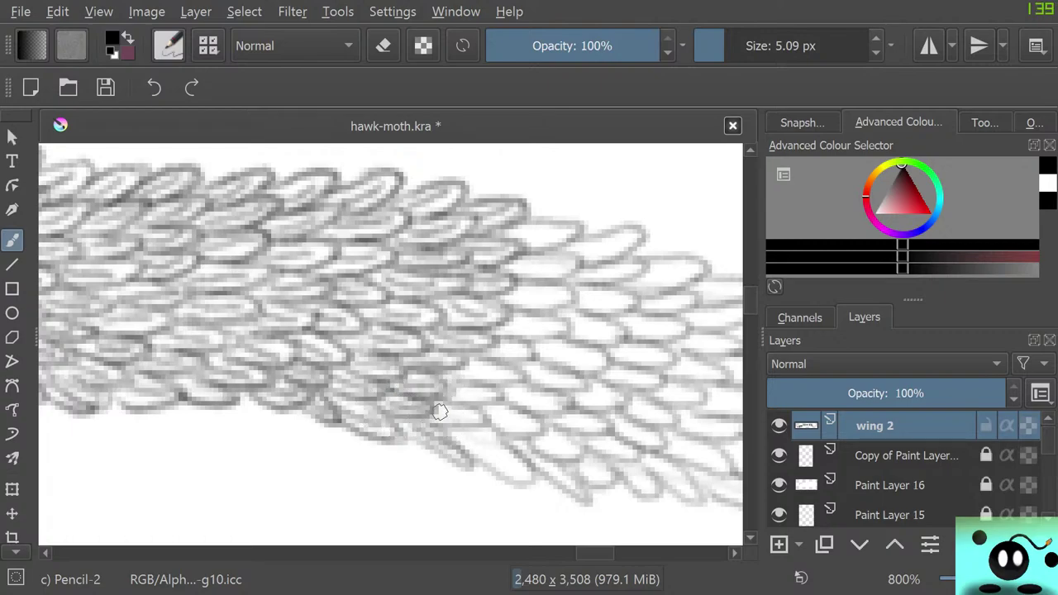
{"action": "mouse_move", "coordinate": [439, 411]}
{"action": "left_mouse_down"}
{"action": "mouse_move", "coordinate": [465, 412]}
{"action": "mouse_move", "coordinate": [443, 423]}
{"action": "mouse_move", "coordinate": [460, 406]}
{"action": "mouse_move", "coordinate": [455, 391]}
{"action": "mouse_move", "coordinate": [498, 393]}
{"action": "mouse_move", "coordinate": [461, 382]}
{"action": "mouse_move", "coordinate": [470, 370]}
{"action": "mouse_move", "coordinate": [492, 386]}
{"action": "mouse_move", "coordinate": [505, 370]}
{"action": "mouse_move", "coordinate": [456, 360]}
{"action": "mouse_move", "coordinate": [415, 378]}
{"action": "mouse_move", "coordinate": [479, 380]}
{"action": "mouse_move", "coordinate": [451, 367]}
{"action": "mouse_move", "coordinate": [457, 356]}
{"action": "mouse_move", "coordinate": [499, 345]}
{"action": "mouse_move", "coordinate": [500, 358]}
{"action": "mouse_move", "coordinate": [533, 358]}
{"action": "mouse_move", "coordinate": [486, 344]}
{"action": "mouse_move", "coordinate": [509, 327]}
{"action": "mouse_move", "coordinate": [542, 341]}
{"action": "mouse_move", "coordinate": [538, 316]}
{"action": "mouse_move", "coordinate": [510, 298]}
{"action": "mouse_move", "coordinate": [552, 295]}
{"action": "mouse_move", "coordinate": [529, 300]}
{"action": "mouse_move", "coordinate": [558, 306]}
{"action": "mouse_move", "coordinate": [514, 266]}
{"action": "mouse_move", "coordinate": [565, 262]}
{"action": "mouse_move", "coordinate": [536, 273]}
{"action": "mouse_move", "coordinate": [573, 255]}
{"action": "mouse_move", "coordinate": [521, 251]}
{"action": "mouse_move", "coordinate": [525, 233]}
{"action": "mouse_move", "coordinate": [543, 228]}
{"action": "mouse_move", "coordinate": [531, 246]}
{"action": "mouse_move", "coordinate": [569, 223]}
{"action": "mouse_move", "coordinate": [498, 228]}
{"action": "left_mouse_up"}
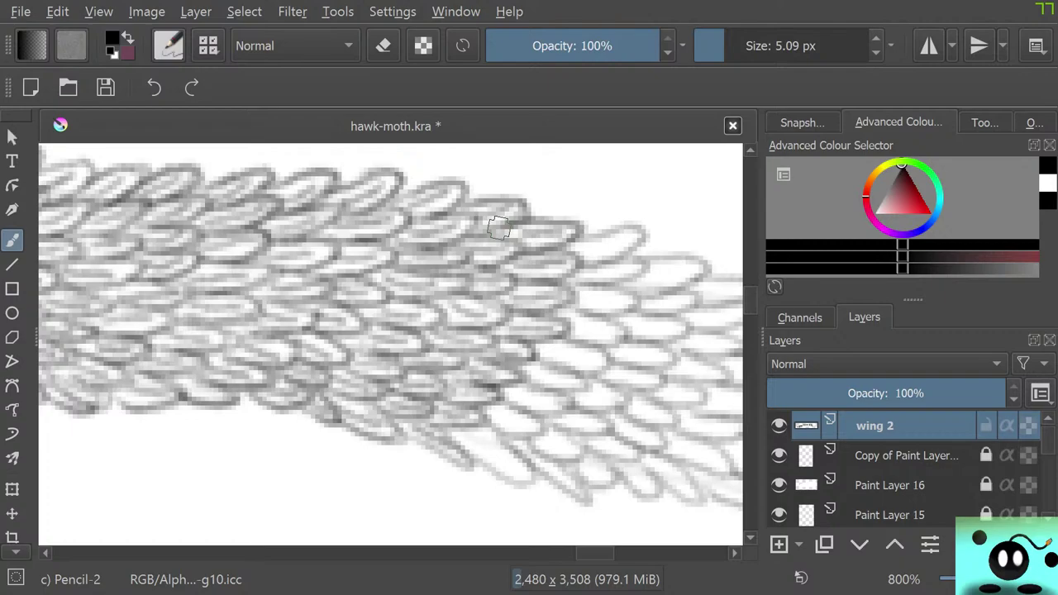
{"action": "mouse_move", "coordinate": [593, 553]}
{"action": "left_mouse_down"}
{"action": "mouse_move", "coordinate": [628, 553]}
{"action": "mouse_move", "coordinate": [595, 553]}
{"action": "left_mouse_up"}
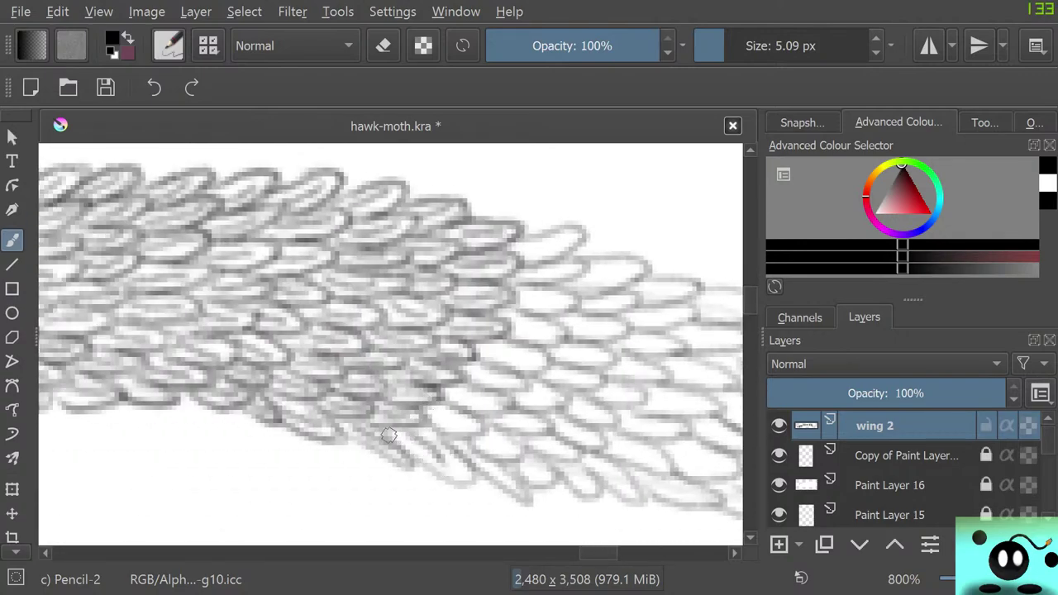
{"action": "mouse_move", "coordinate": [388, 435]}
{"action": "left_mouse_down"}
{"action": "mouse_move", "coordinate": [473, 485]}
{"action": "mouse_move", "coordinate": [426, 424]}
{"action": "mouse_move", "coordinate": [474, 432]}
{"action": "mouse_move", "coordinate": [435, 403]}
{"action": "mouse_move", "coordinate": [458, 391]}
{"action": "mouse_move", "coordinate": [471, 397]}
{"action": "mouse_move", "coordinate": [461, 406]}
{"action": "mouse_move", "coordinate": [491, 399]}
{"action": "mouse_move", "coordinate": [472, 389]}
{"action": "mouse_move", "coordinate": [482, 375]}
{"action": "mouse_move", "coordinate": [474, 369]}
{"action": "mouse_move", "coordinate": [485, 389]}
{"action": "mouse_move", "coordinate": [529, 378]}
{"action": "mouse_move", "coordinate": [477, 349]}
{"action": "mouse_move", "coordinate": [520, 354]}
{"action": "mouse_move", "coordinate": [505, 366]}
{"action": "mouse_move", "coordinate": [546, 362]}
{"action": "mouse_move", "coordinate": [487, 347]}
{"action": "mouse_move", "coordinate": [527, 325]}
{"action": "mouse_move", "coordinate": [560, 343]}
{"action": "mouse_move", "coordinate": [489, 305]}
{"action": "mouse_move", "coordinate": [520, 291]}
{"action": "mouse_move", "coordinate": [544, 298]}
{"action": "mouse_move", "coordinate": [529, 310]}
{"action": "mouse_move", "coordinate": [576, 305]}
{"action": "mouse_move", "coordinate": [517, 286]}
{"action": "mouse_move", "coordinate": [587, 263]}
{"action": "mouse_move", "coordinate": [533, 239]}
{"action": "left_mouse_up"}
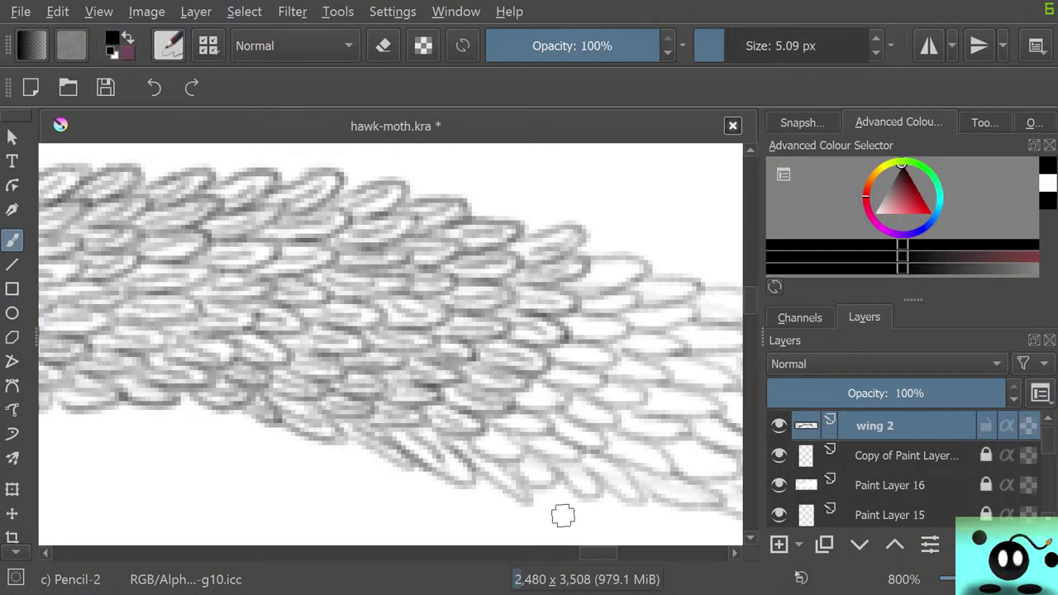
- Add inner pencil lines to the next lower-edge scales, working up through the column to the upper edge
{"action": "mouse_move", "coordinate": [593, 553]}
{"action": "left_mouse_down"}
{"action": "mouse_move", "coordinate": [625, 554]}
{"action": "mouse_move", "coordinate": [609, 553]}
{"action": "left_mouse_up"}
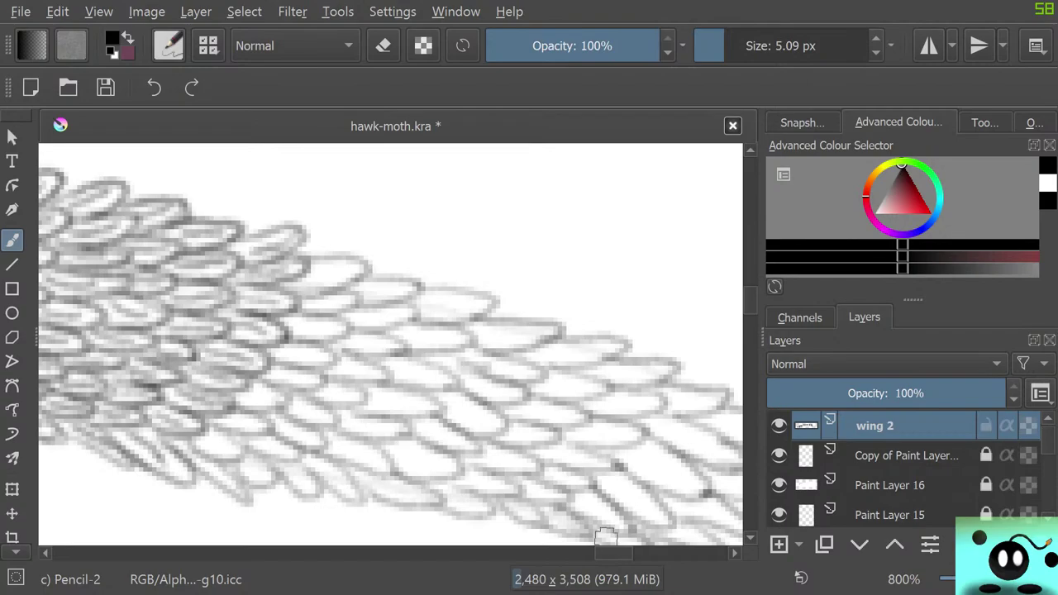
{"action": "left_click_drag", "start_coordinate": [751, 300], "coordinate": [751, 302]}
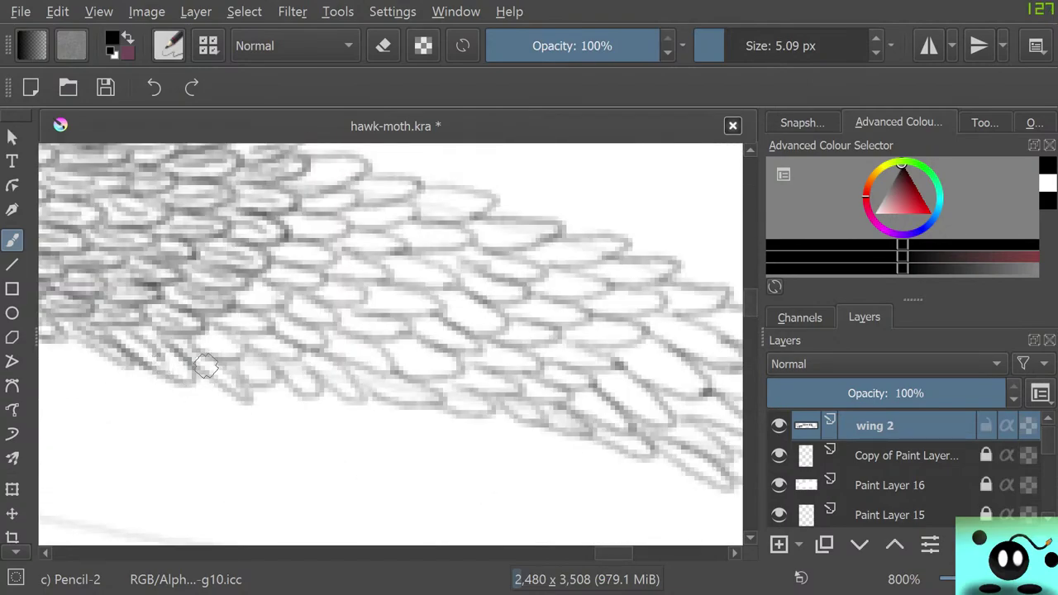
{"action": "mouse_move", "coordinate": [205, 366]}
{"action": "left_mouse_down"}
{"action": "mouse_move", "coordinate": [246, 399]}
{"action": "mouse_move", "coordinate": [215, 371]}
{"action": "mouse_move", "coordinate": [201, 337]}
{"action": "mouse_move", "coordinate": [213, 345]}
{"action": "mouse_move", "coordinate": [192, 341]}
{"action": "mouse_move", "coordinate": [229, 341]}
{"action": "mouse_move", "coordinate": [228, 372]}
{"action": "mouse_move", "coordinate": [255, 381]}
{"action": "mouse_move", "coordinate": [253, 372]}
{"action": "mouse_move", "coordinate": [257, 384]}
{"action": "mouse_move", "coordinate": [238, 350]}
{"action": "mouse_move", "coordinate": [252, 341]}
{"action": "mouse_move", "coordinate": [216, 308]}
{"action": "mouse_move", "coordinate": [265, 358]}
{"action": "mouse_move", "coordinate": [260, 349]}
{"action": "mouse_move", "coordinate": [276, 348]}
{"action": "mouse_move", "coordinate": [272, 366]}
{"action": "mouse_move", "coordinate": [257, 355]}
{"action": "mouse_move", "coordinate": [266, 343]}
{"action": "mouse_move", "coordinate": [260, 369]}
{"action": "mouse_move", "coordinate": [256, 356]}
{"action": "mouse_move", "coordinate": [293, 384]}
{"action": "mouse_move", "coordinate": [272, 370]}
{"action": "mouse_move", "coordinate": [309, 381]}
{"action": "mouse_move", "coordinate": [318, 365]}
{"action": "mouse_move", "coordinate": [339, 392]}
{"action": "mouse_move", "coordinate": [355, 390]}
{"action": "mouse_move", "coordinate": [305, 328]}
{"action": "left_mouse_up"}
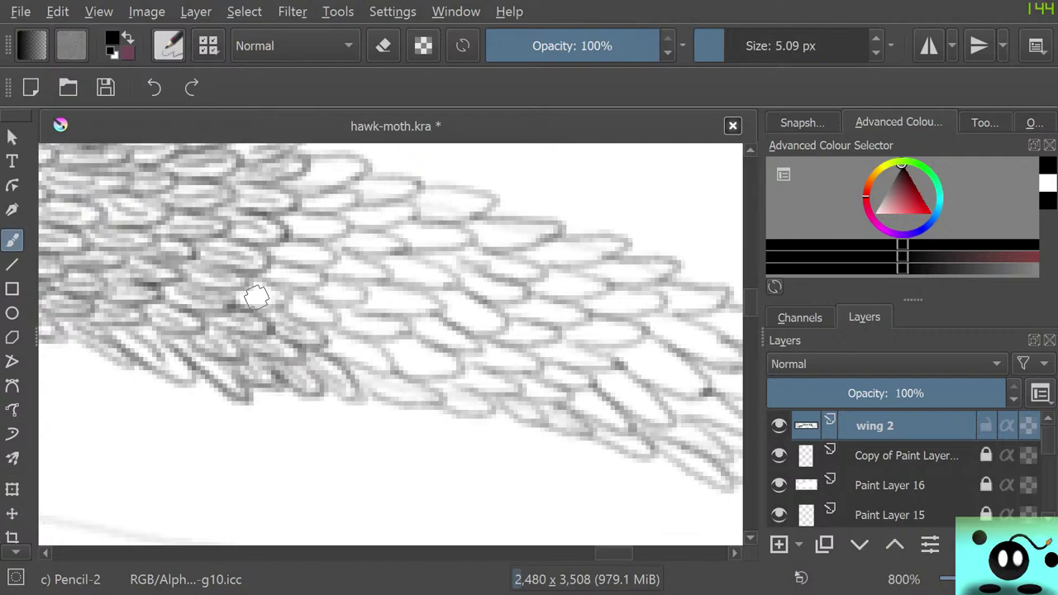
{"action": "mouse_move", "coordinate": [257, 298]}
{"action": "left_mouse_down"}
{"action": "mouse_move", "coordinate": [285, 253]}
{"action": "mouse_move", "coordinate": [297, 250]}
{"action": "mouse_move", "coordinate": [287, 263]}
{"action": "mouse_move", "coordinate": [329, 254]}
{"action": "mouse_move", "coordinate": [264, 237]}
{"action": "mouse_move", "coordinate": [320, 226]}
{"action": "mouse_move", "coordinate": [309, 240]}
{"action": "mouse_move", "coordinate": [298, 212]}
{"action": "mouse_move", "coordinate": [340, 196]}
{"action": "mouse_move", "coordinate": [317, 217]}
{"action": "mouse_move", "coordinate": [354, 196]}
{"action": "mouse_move", "coordinate": [285, 198]}
{"action": "mouse_move", "coordinate": [307, 175]}
{"action": "mouse_move", "coordinate": [341, 169]}
{"action": "mouse_move", "coordinate": [305, 188]}
{"action": "mouse_move", "coordinate": [343, 181]}
{"action": "mouse_move", "coordinate": [329, 152]}
{"action": "mouse_move", "coordinate": [286, 157]}
{"action": "left_mouse_up"}
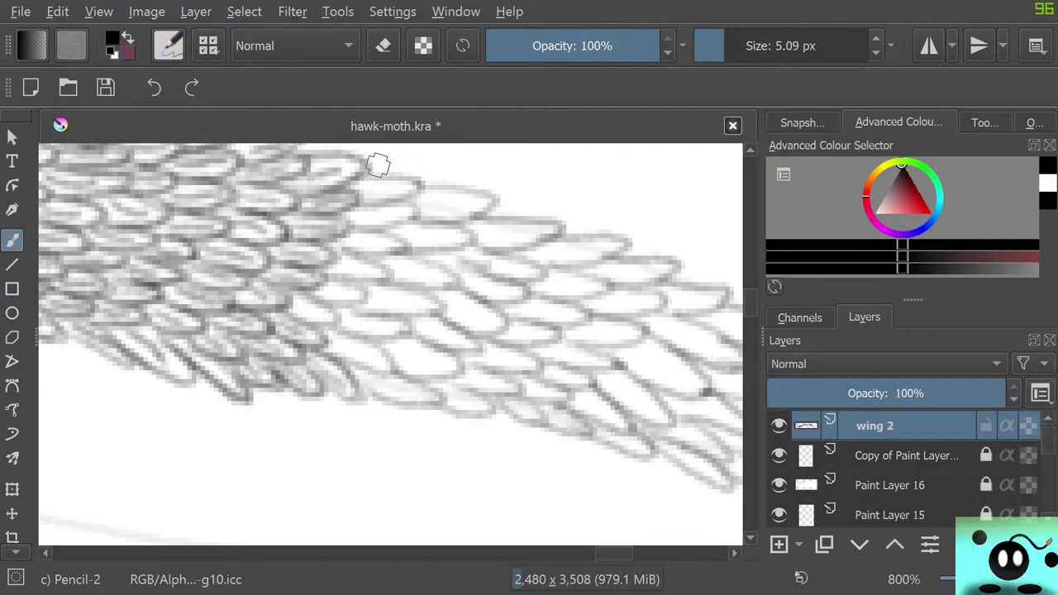
{"action": "left_click_drag", "start_coordinate": [362, 189], "coordinate": [382, 177]}
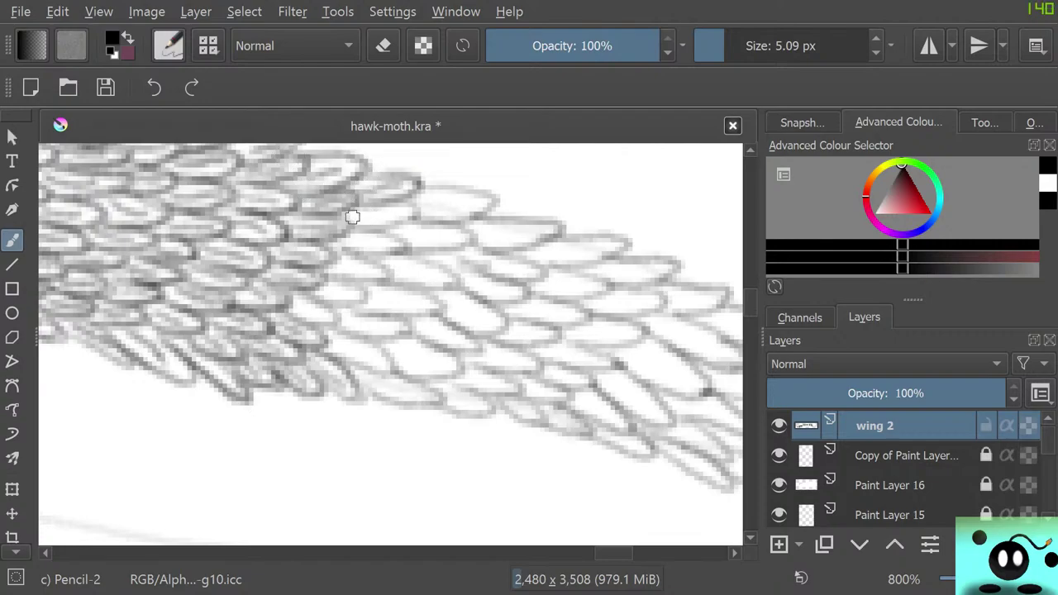
- Fill the empty scales in the middle of the descending band with inner lines, finishing with the small scales along the lower edge
{"action": "mouse_move", "coordinate": [352, 217]}
{"action": "left_mouse_down"}
{"action": "mouse_move", "coordinate": [372, 219]}
{"action": "mouse_move", "coordinate": [347, 228]}
{"action": "mouse_move", "coordinate": [403, 250]}
{"action": "mouse_move", "coordinate": [344, 251]}
{"action": "mouse_move", "coordinate": [356, 270]}
{"action": "mouse_move", "coordinate": [356, 261]}
{"action": "mouse_move", "coordinate": [342, 290]}
{"action": "mouse_move", "coordinate": [354, 295]}
{"action": "mouse_move", "coordinate": [303, 302]}
{"action": "mouse_move", "coordinate": [320, 315]}
{"action": "mouse_move", "coordinate": [327, 357]}
{"action": "mouse_move", "coordinate": [350, 341]}
{"action": "mouse_move", "coordinate": [406, 351]}
{"action": "mouse_move", "coordinate": [415, 366]}
{"action": "mouse_move", "coordinate": [404, 327]}
{"action": "mouse_move", "coordinate": [433, 338]}
{"action": "left_mouse_up"}
{"action": "mouse_move", "coordinate": [354, 314]}
{"action": "left_mouse_down"}
{"action": "mouse_move", "coordinate": [378, 326]}
{"action": "mouse_move", "coordinate": [388, 315]}
{"action": "mouse_move", "coordinate": [379, 290]}
{"action": "mouse_move", "coordinate": [394, 267]}
{"action": "mouse_move", "coordinate": [404, 272]}
{"action": "mouse_move", "coordinate": [402, 248]}
{"action": "mouse_move", "coordinate": [438, 180]}
{"action": "mouse_move", "coordinate": [484, 232]}
{"action": "mouse_move", "coordinate": [531, 237]}
{"action": "mouse_move", "coordinate": [434, 240]}
{"action": "mouse_move", "coordinate": [524, 267]}
{"action": "mouse_move", "coordinate": [468, 276]}
{"action": "mouse_move", "coordinate": [501, 289]}
{"action": "mouse_move", "coordinate": [470, 295]}
{"action": "mouse_move", "coordinate": [508, 291]}
{"action": "mouse_move", "coordinate": [439, 300]}
{"action": "mouse_move", "coordinate": [466, 314]}
{"action": "mouse_move", "coordinate": [455, 321]}
{"action": "mouse_move", "coordinate": [426, 284]}
{"action": "left_mouse_up"}
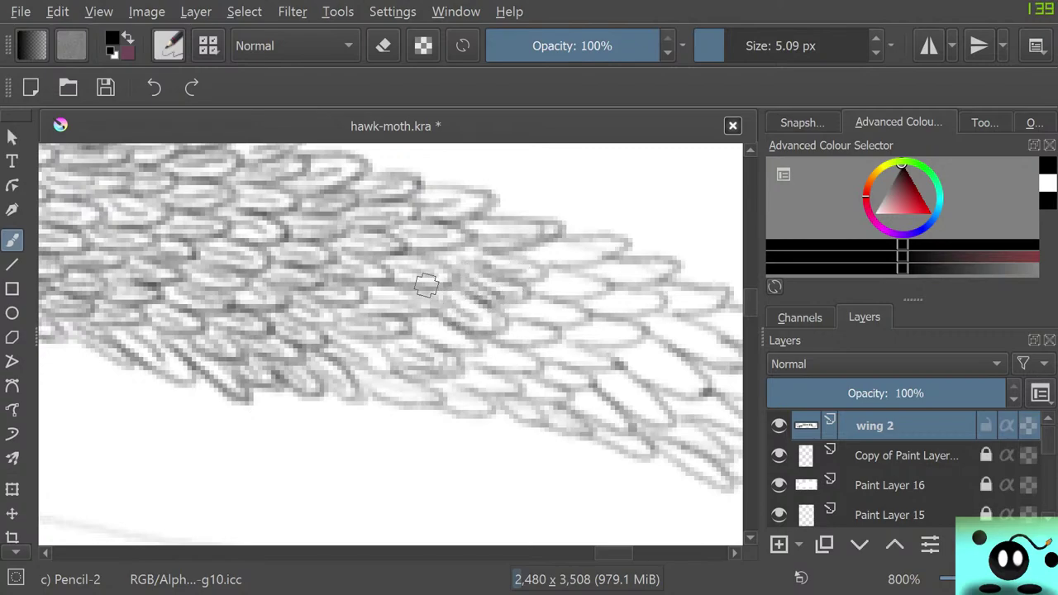
{"action": "left_click_drag", "start_coordinate": [417, 323], "coordinate": [438, 315]}
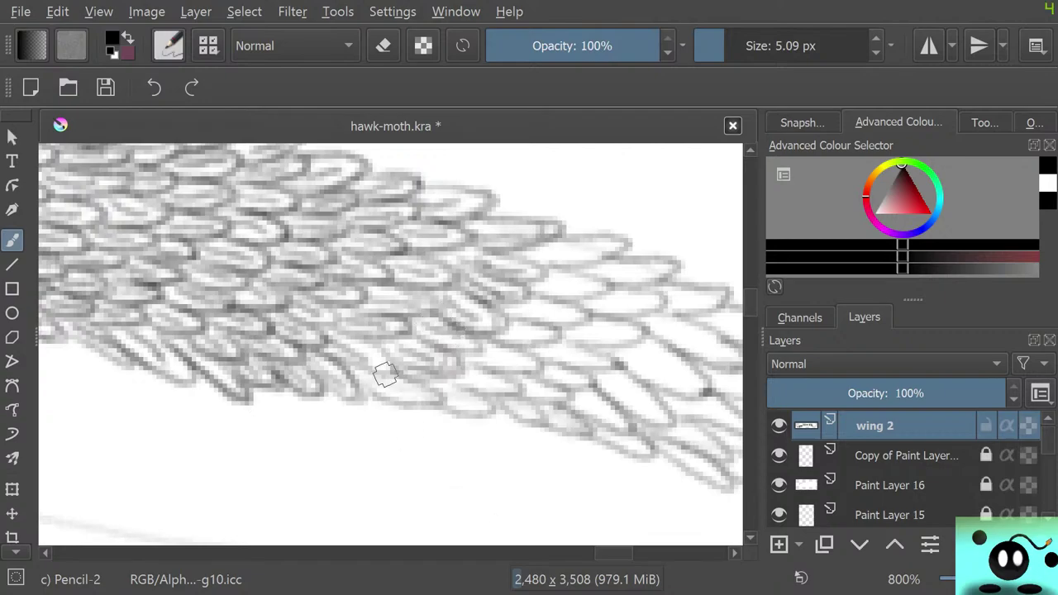
{"action": "mouse_move", "coordinate": [378, 387]}
{"action": "left_mouse_down"}
{"action": "mouse_move", "coordinate": [402, 393]}
{"action": "mouse_move", "coordinate": [386, 405]}
{"action": "mouse_move", "coordinate": [408, 412]}
{"action": "mouse_move", "coordinate": [367, 389]}
{"action": "mouse_move", "coordinate": [427, 409]}
{"action": "mouse_move", "coordinate": [344, 378]}
{"action": "mouse_move", "coordinate": [349, 353]}
{"action": "mouse_move", "coordinate": [363, 356]}
{"action": "mouse_move", "coordinate": [356, 344]}
{"action": "mouse_move", "coordinate": [354, 357]}
{"action": "mouse_move", "coordinate": [377, 357]}
{"action": "mouse_move", "coordinate": [370, 342]}
{"action": "mouse_move", "coordinate": [404, 373]}
{"action": "mouse_move", "coordinate": [356, 383]}
{"action": "left_mouse_up"}
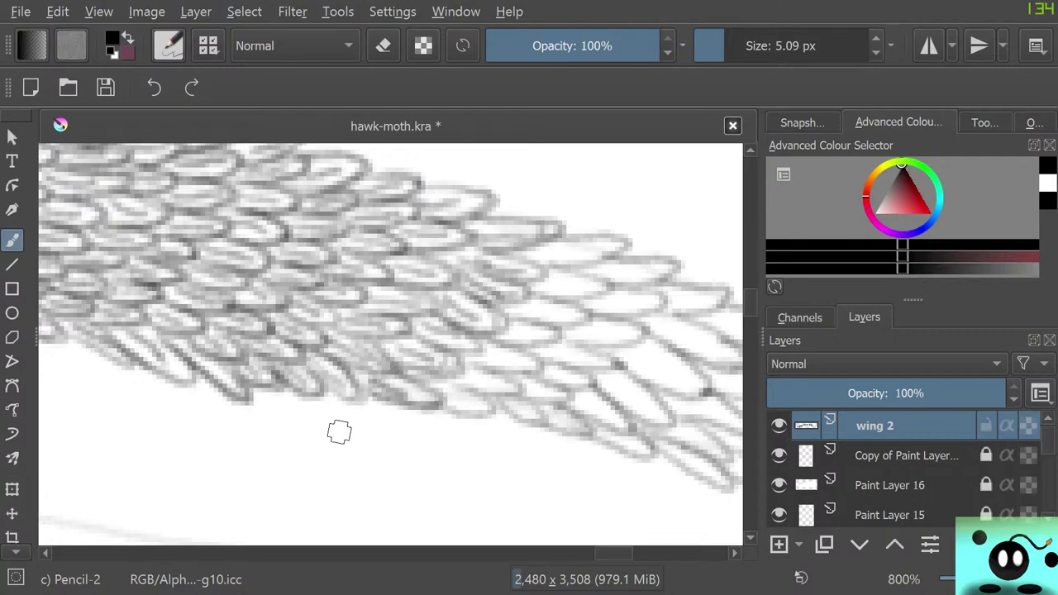
- Shade the scales on the steeper part of the band with inner pencil lines, reaching the rounded scales on the upper edge
{"action": "mouse_move", "coordinate": [610, 553]}
{"action": "left_mouse_down"}
{"action": "mouse_move", "coordinate": [653, 553]}
{"action": "mouse_move", "coordinate": [620, 553]}
{"action": "left_mouse_up"}
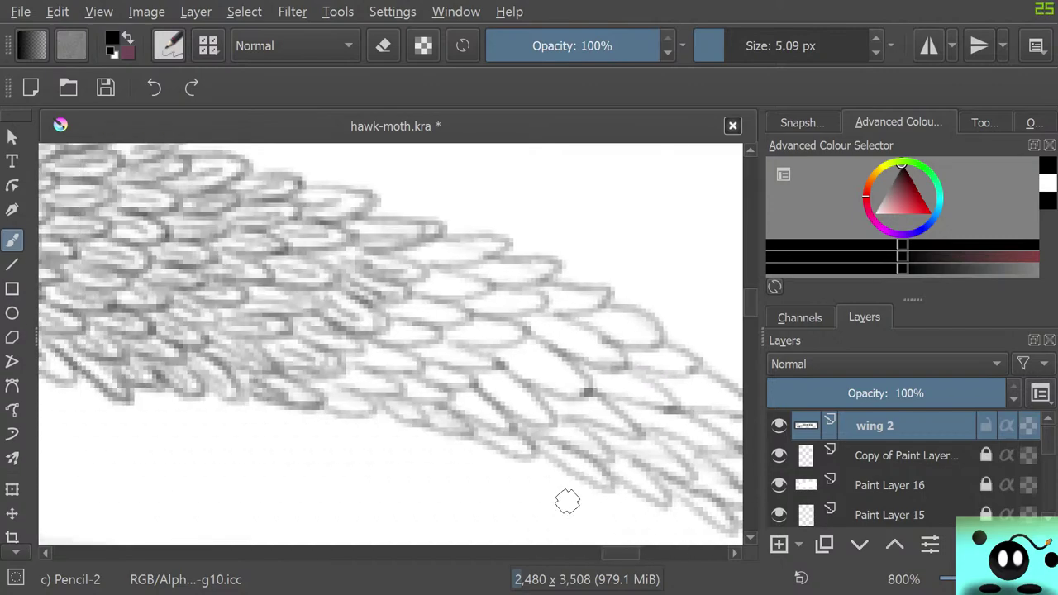
{"action": "left_click_drag", "start_coordinate": [751, 303], "coordinate": [751, 305]}
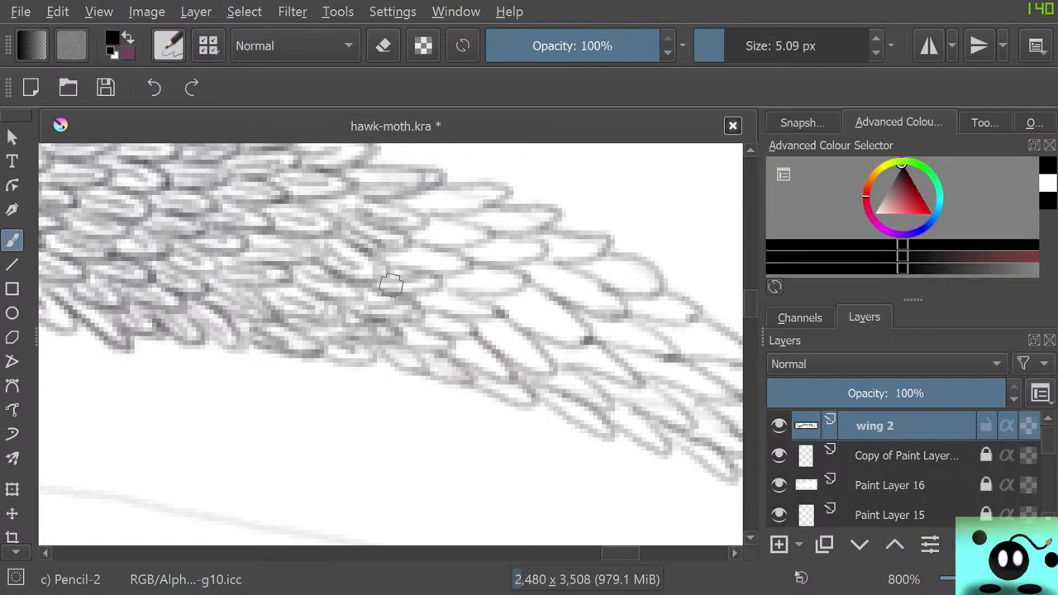
{"action": "mouse_move", "coordinate": [416, 272]}
{"action": "left_mouse_down"}
{"action": "mouse_move", "coordinate": [421, 186]}
{"action": "mouse_move", "coordinate": [460, 201]}
{"action": "mouse_move", "coordinate": [441, 200]}
{"action": "mouse_move", "coordinate": [441, 214]}
{"action": "mouse_move", "coordinate": [496, 202]}
{"action": "mouse_move", "coordinate": [443, 183]}
{"action": "mouse_move", "coordinate": [461, 186]}
{"action": "mouse_move", "coordinate": [425, 198]}
{"action": "mouse_move", "coordinate": [486, 223]}
{"action": "mouse_move", "coordinate": [557, 219]}
{"action": "mouse_move", "coordinate": [489, 219]}
{"action": "mouse_move", "coordinate": [475, 242]}
{"action": "mouse_move", "coordinate": [493, 247]}
{"action": "mouse_move", "coordinate": [476, 246]}
{"action": "mouse_move", "coordinate": [517, 253]}
{"action": "mouse_move", "coordinate": [480, 261]}
{"action": "mouse_move", "coordinate": [448, 314]}
{"action": "mouse_move", "coordinate": [445, 286]}
{"action": "mouse_move", "coordinate": [471, 292]}
{"action": "mouse_move", "coordinate": [428, 301]}
{"action": "mouse_move", "coordinate": [429, 324]}
{"action": "mouse_move", "coordinate": [419, 315]}
{"action": "mouse_move", "coordinate": [444, 323]}
{"action": "mouse_move", "coordinate": [414, 325]}
{"action": "mouse_move", "coordinate": [430, 329]}
{"action": "mouse_move", "coordinate": [444, 314]}
{"action": "mouse_move", "coordinate": [407, 340]}
{"action": "mouse_move", "coordinate": [419, 331]}
{"action": "mouse_move", "coordinate": [490, 361]}
{"action": "mouse_move", "coordinate": [459, 355]}
{"action": "mouse_move", "coordinate": [490, 350]}
{"action": "mouse_move", "coordinate": [486, 322]}
{"action": "mouse_move", "coordinate": [530, 350]}
{"action": "mouse_move", "coordinate": [500, 335]}
{"action": "mouse_move", "coordinate": [512, 337]}
{"action": "mouse_move", "coordinate": [515, 302]}
{"action": "mouse_move", "coordinate": [483, 333]}
{"action": "mouse_move", "coordinate": [529, 349]}
{"action": "mouse_move", "coordinate": [513, 337]}
{"action": "mouse_move", "coordinate": [562, 316]}
{"action": "mouse_move", "coordinate": [567, 334]}
{"action": "mouse_move", "coordinate": [577, 324]}
{"action": "mouse_move", "coordinate": [544, 294]}
{"action": "mouse_move", "coordinate": [612, 300]}
{"action": "mouse_move", "coordinate": [634, 278]}
{"action": "mouse_move", "coordinate": [651, 288]}
{"action": "mouse_move", "coordinate": [565, 246]}
{"action": "mouse_move", "coordinate": [562, 232]}
{"action": "mouse_move", "coordinate": [539, 240]}
{"action": "left_mouse_up"}
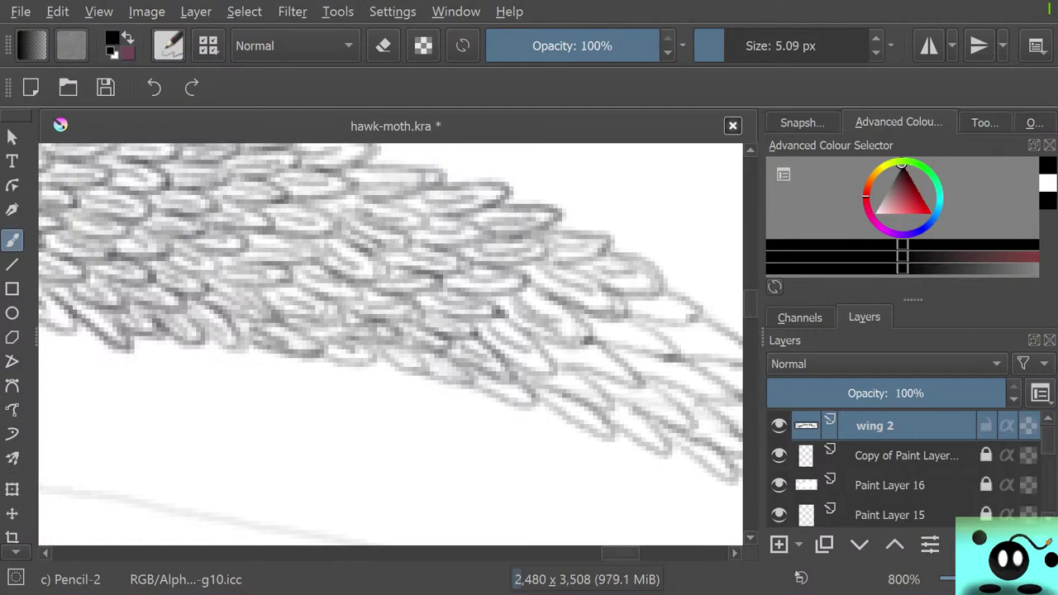
- Pencil inner lines into all remaining empty scales down to the narrow tip of the wing band
{"action": "left_click_drag", "start_coordinate": [620, 553], "coordinate": [633, 553]}
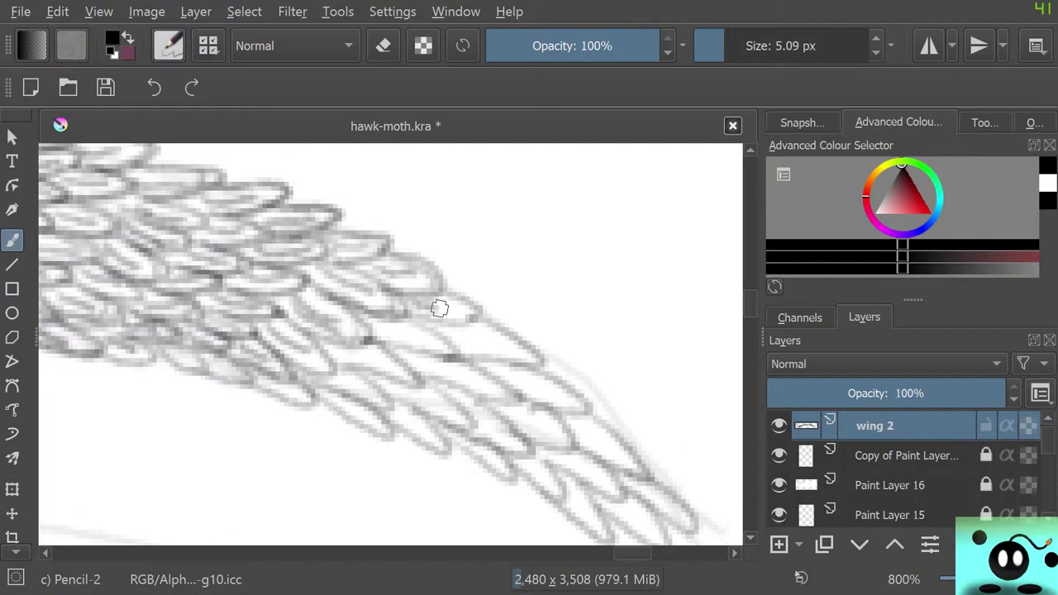
{"action": "mouse_move", "coordinate": [421, 312]}
{"action": "left_mouse_down"}
{"action": "mouse_move", "coordinate": [476, 305]}
{"action": "mouse_move", "coordinate": [427, 305]}
{"action": "mouse_move", "coordinate": [438, 333]}
{"action": "mouse_move", "coordinate": [512, 347]}
{"action": "mouse_move", "coordinate": [458, 349]}
{"action": "mouse_move", "coordinate": [467, 355]}
{"action": "mouse_move", "coordinate": [538, 371]}
{"action": "mouse_move", "coordinate": [474, 316]}
{"action": "left_mouse_up"}
{"action": "mouse_move", "coordinate": [378, 323]}
{"action": "left_mouse_down"}
{"action": "mouse_move", "coordinate": [387, 341]}
{"action": "mouse_move", "coordinate": [402, 314]}
{"action": "mouse_move", "coordinate": [349, 355]}
{"action": "mouse_move", "coordinate": [400, 369]}
{"action": "mouse_move", "coordinate": [368, 360]}
{"action": "mouse_move", "coordinate": [383, 345]}
{"action": "mouse_move", "coordinate": [340, 382]}
{"action": "mouse_move", "coordinate": [372, 392]}
{"action": "mouse_move", "coordinate": [349, 366]}
{"action": "left_mouse_up"}
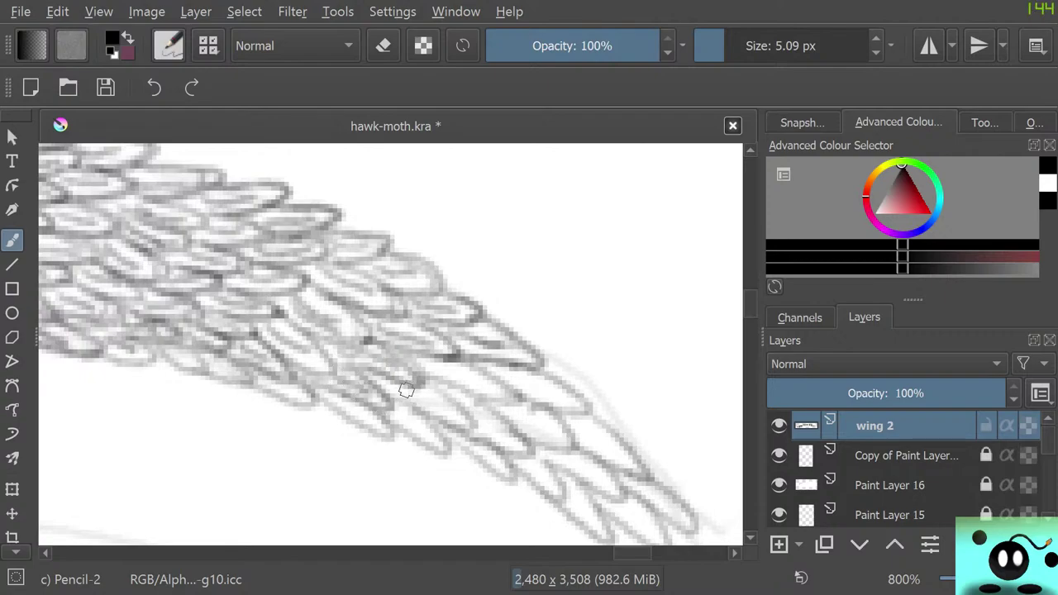
{"action": "mouse_move", "coordinate": [406, 391]}
{"action": "left_mouse_down"}
{"action": "mouse_move", "coordinate": [409, 401]}
{"action": "mouse_move", "coordinate": [401, 397]}
{"action": "mouse_move", "coordinate": [420, 369]}
{"action": "mouse_move", "coordinate": [441, 369]}
{"action": "mouse_move", "coordinate": [466, 390]}
{"action": "mouse_move", "coordinate": [524, 385]}
{"action": "mouse_move", "coordinate": [509, 377]}
{"action": "mouse_move", "coordinate": [524, 394]}
{"action": "mouse_move", "coordinate": [539, 377]}
{"action": "mouse_move", "coordinate": [605, 447]}
{"action": "left_mouse_up"}
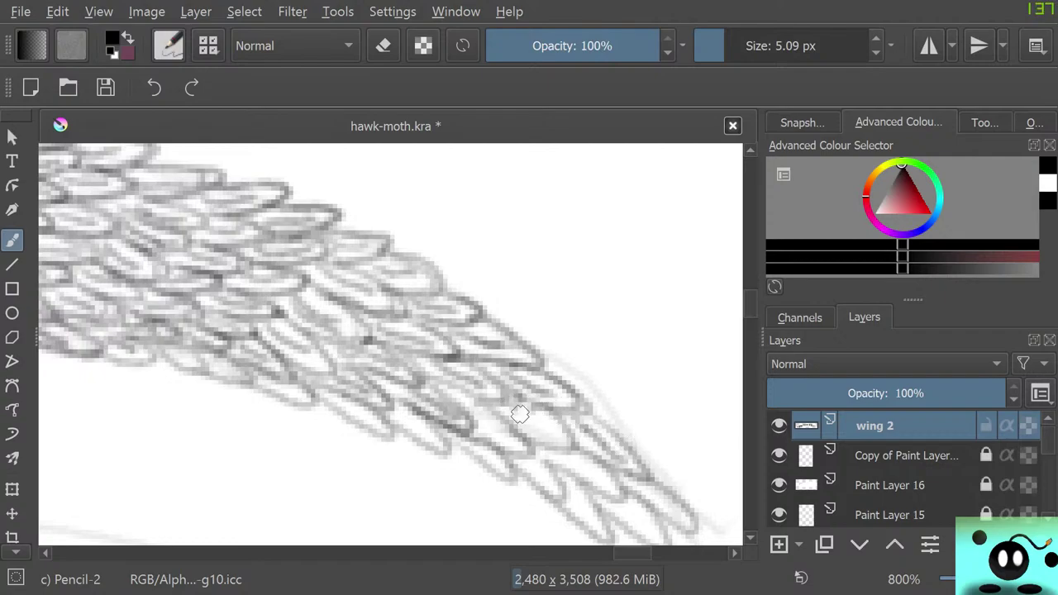
{"action": "mouse_move", "coordinate": [520, 415]}
{"action": "left_mouse_down"}
{"action": "mouse_move", "coordinate": [567, 439]}
{"action": "mouse_move", "coordinate": [525, 408]}
{"action": "mouse_move", "coordinate": [458, 416]}
{"action": "mouse_move", "coordinate": [495, 422]}
{"action": "left_mouse_up"}
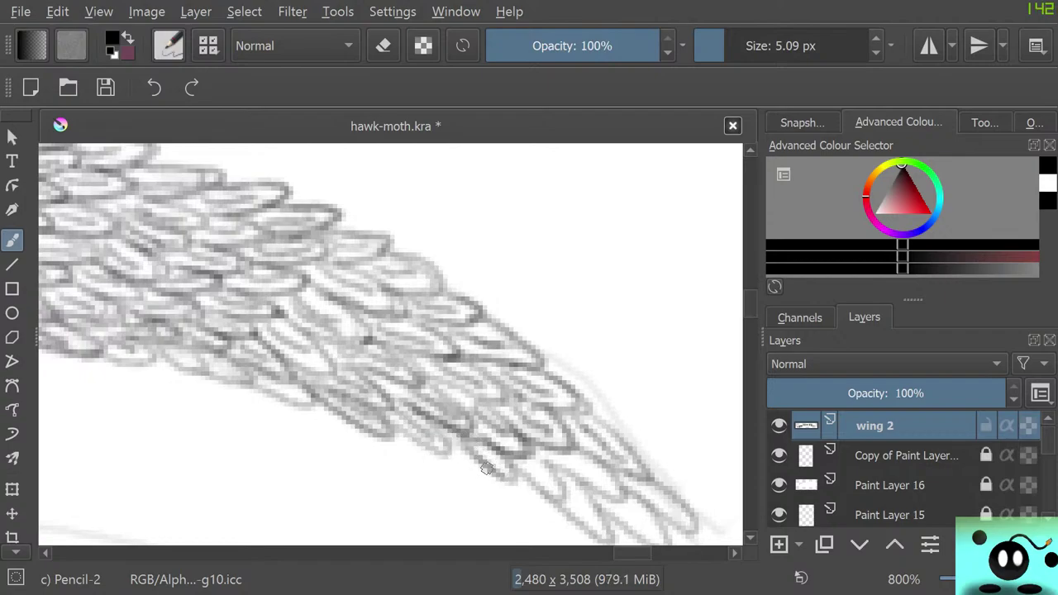
{"action": "mouse_move", "coordinate": [486, 469]}
{"action": "left_mouse_down"}
{"action": "mouse_move", "coordinate": [539, 470]}
{"action": "mouse_move", "coordinate": [516, 463]}
{"action": "mouse_move", "coordinate": [562, 500]}
{"action": "left_mouse_up"}
{"action": "left_click_drag", "start_coordinate": [568, 457], "coordinate": [589, 477]}
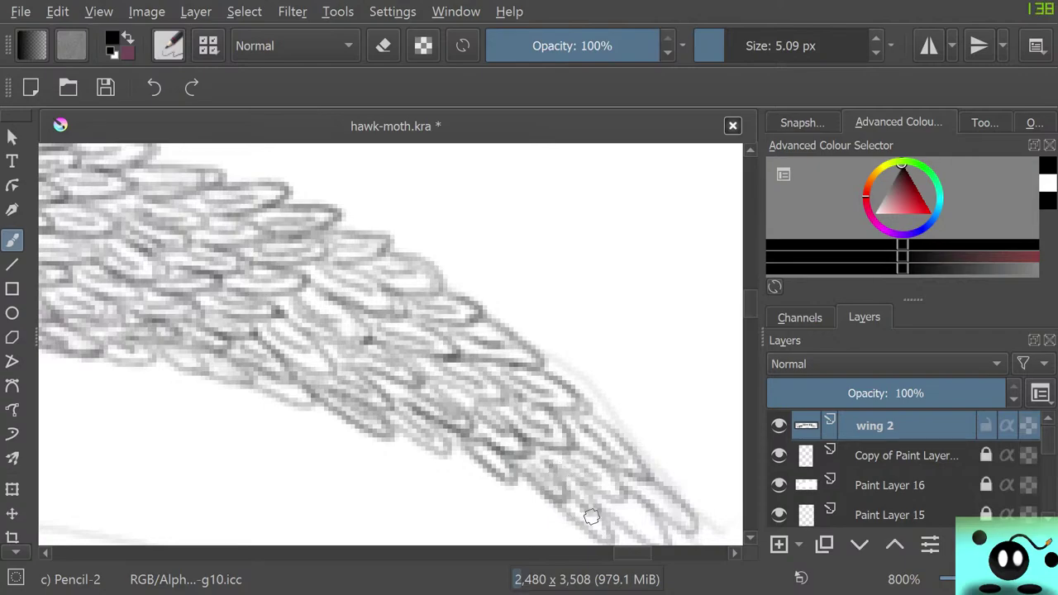
{"action": "scroll", "coordinate": [735, 323], "scroll_direction": "down", "scroll_amount": 3}
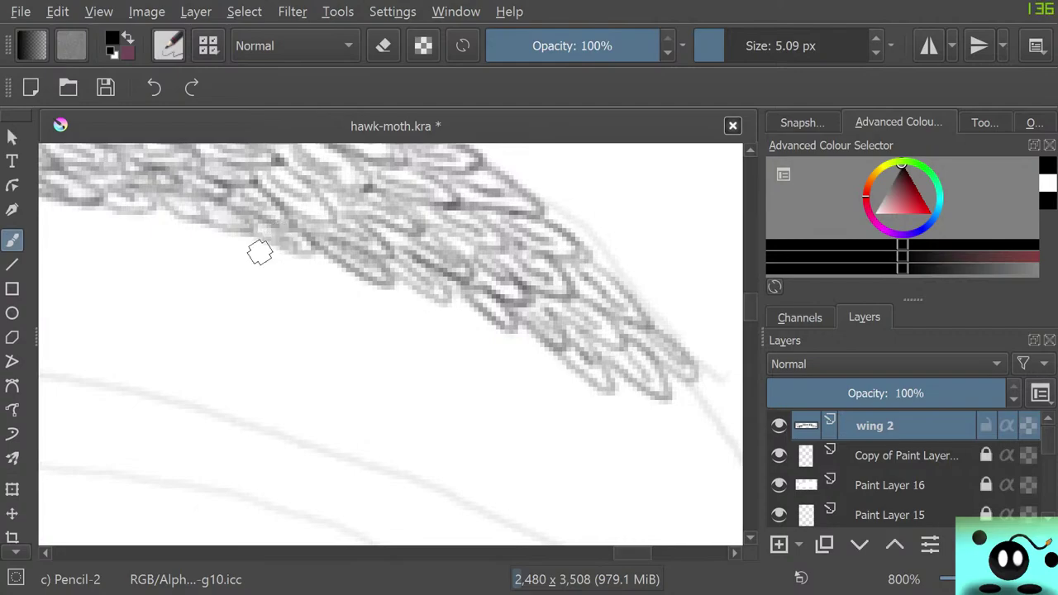
- Examine the shaded scale band from its base end and at reduced zoom, and look through the layer list
{"action": "left_click_drag", "start_coordinate": [632, 554], "coordinate": [578, 553]}
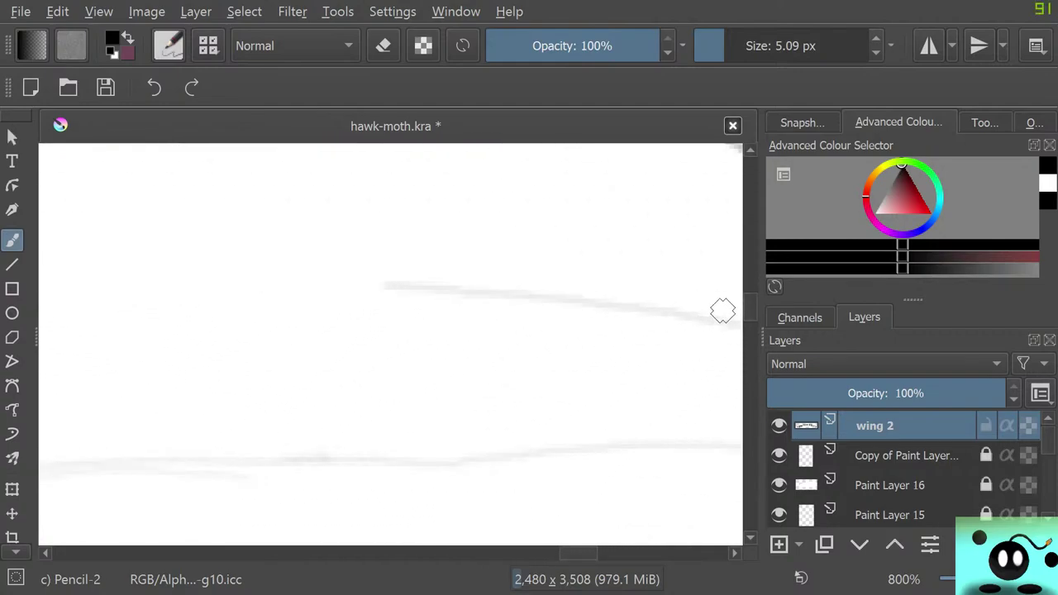
{"action": "left_click_drag", "start_coordinate": [751, 306], "coordinate": [751, 300]}
{"action": "left_click_drag", "start_coordinate": [578, 553], "coordinate": [474, 554]}
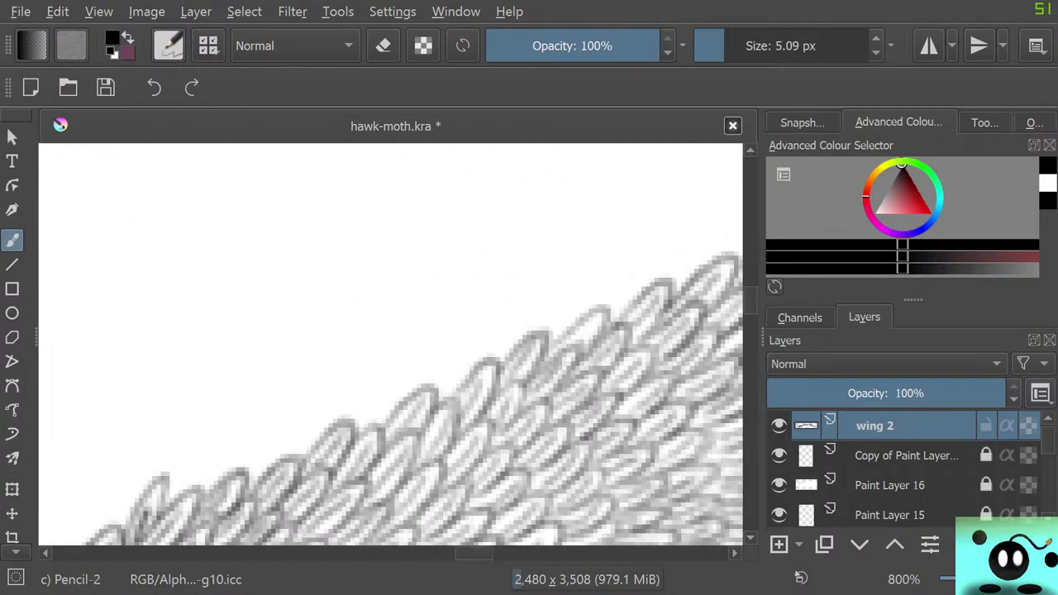
{"action": "left_click_drag", "start_coordinate": [751, 300], "coordinate": [751, 308]}
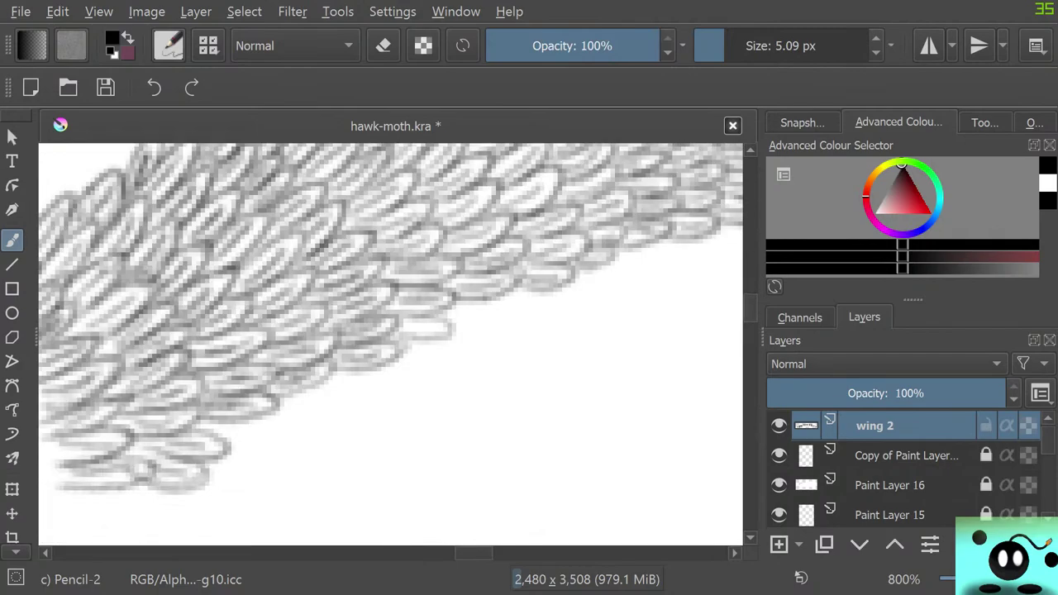
{"action": "left_click_drag", "start_coordinate": [474, 554], "coordinate": [458, 554]}
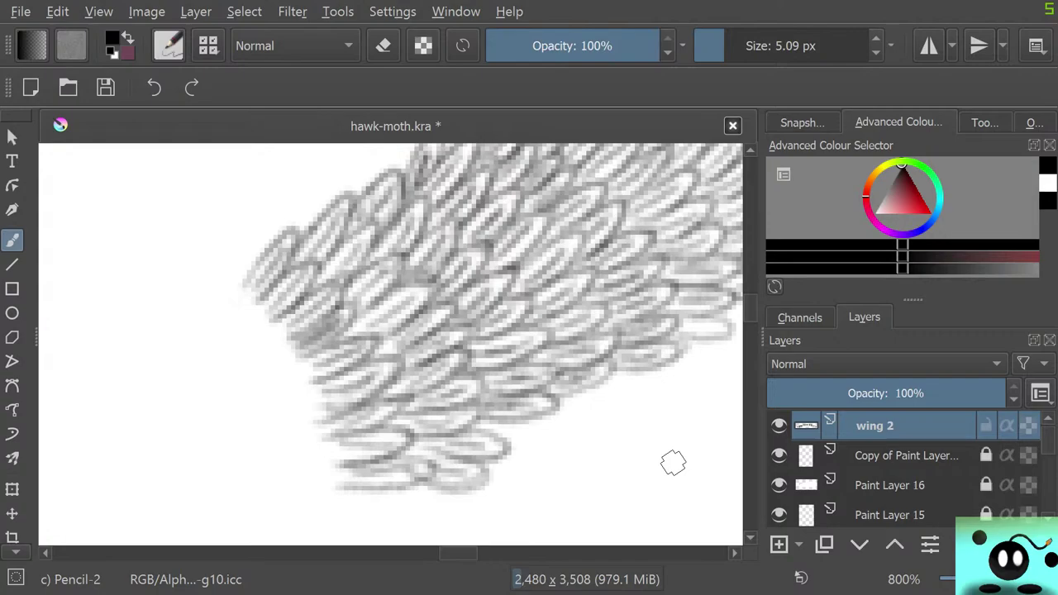
{"action": "scroll", "coordinate": [673, 460], "scroll_direction": "down", "scroll_amount": 1}
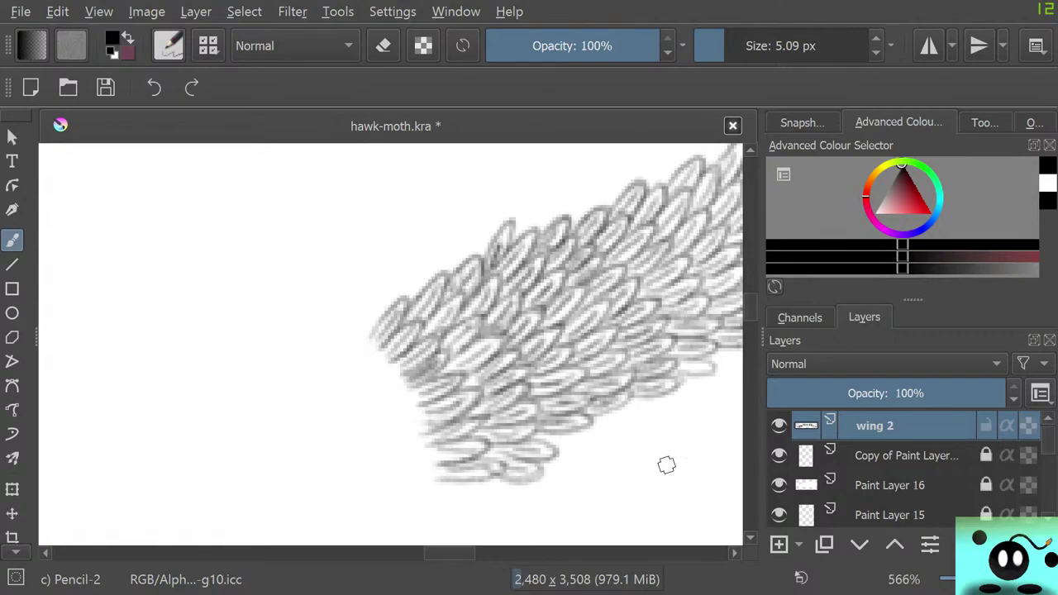
{"action": "mouse_move", "coordinate": [889, 515]}
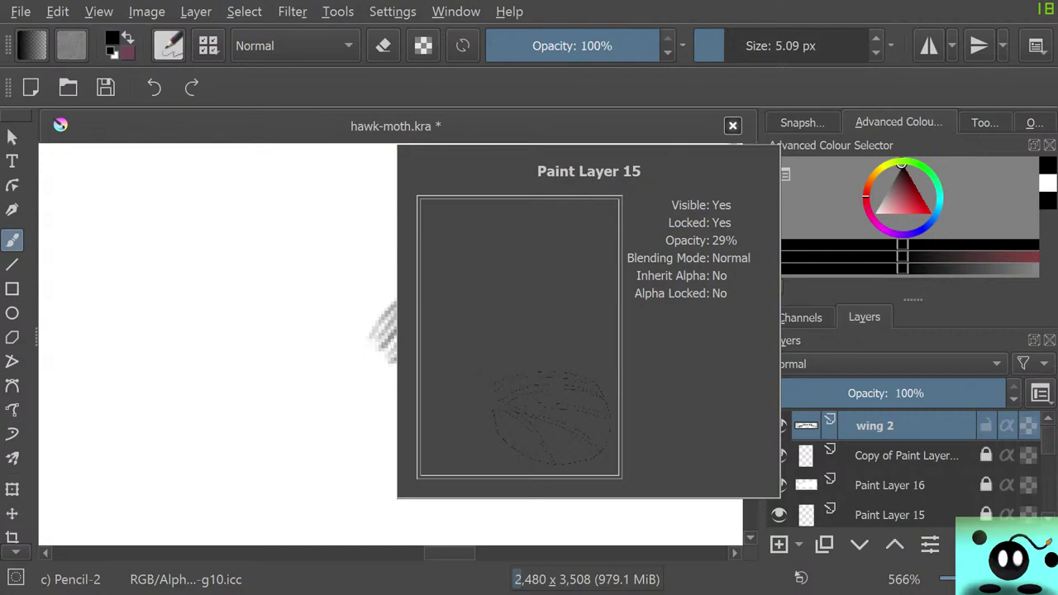
{"action": "scroll", "coordinate": [901, 475], "scroll_direction": "down", "scroll_amount": 5}
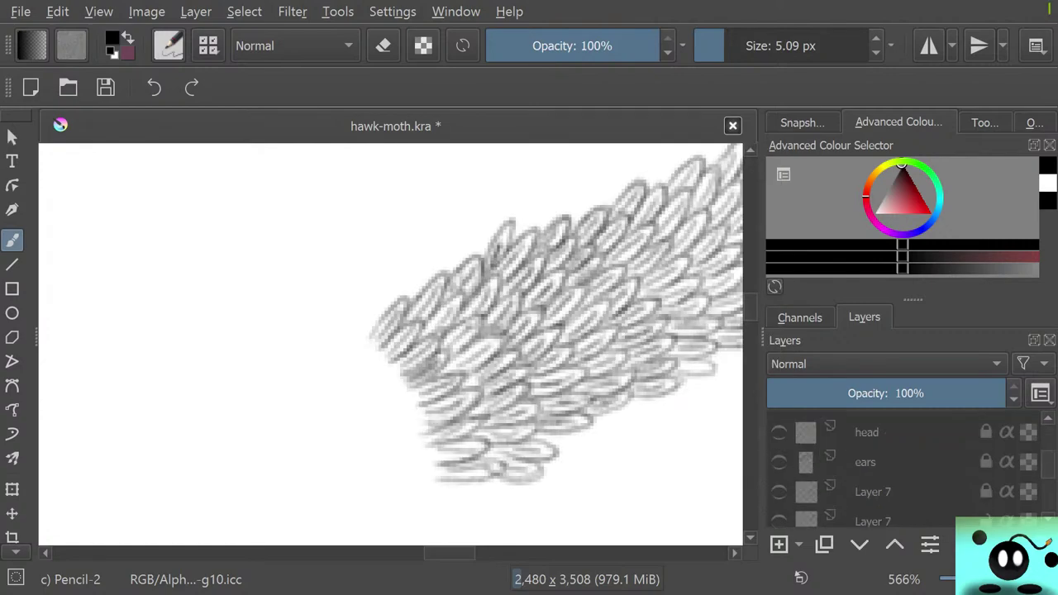
{"action": "scroll", "coordinate": [383, 318], "scroll_direction": "down", "scroll_amount": 9}
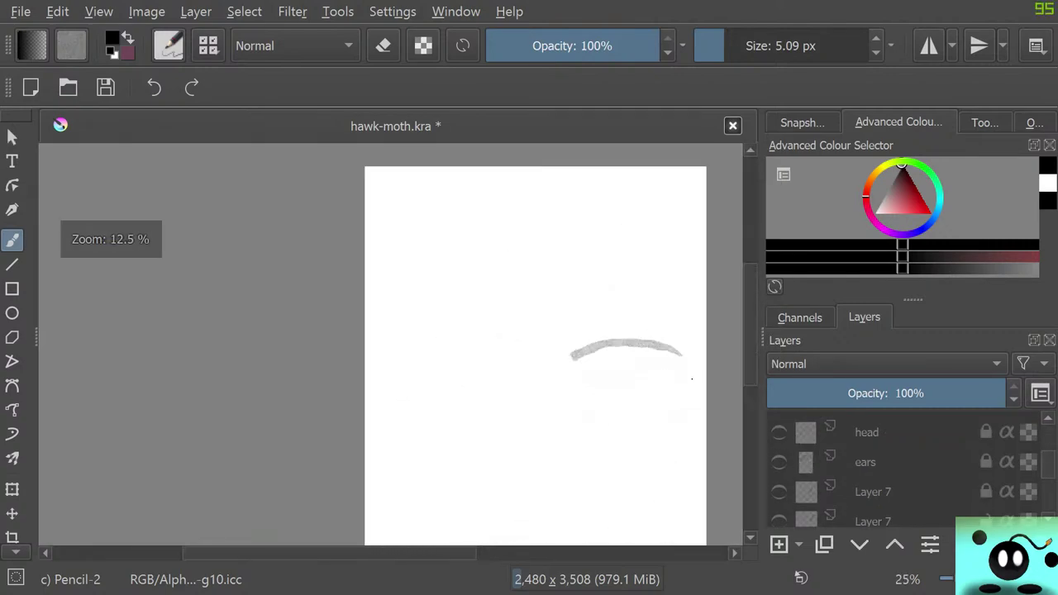
{"action": "scroll", "coordinate": [630, 383], "scroll_direction": "up", "scroll_amount": 7}
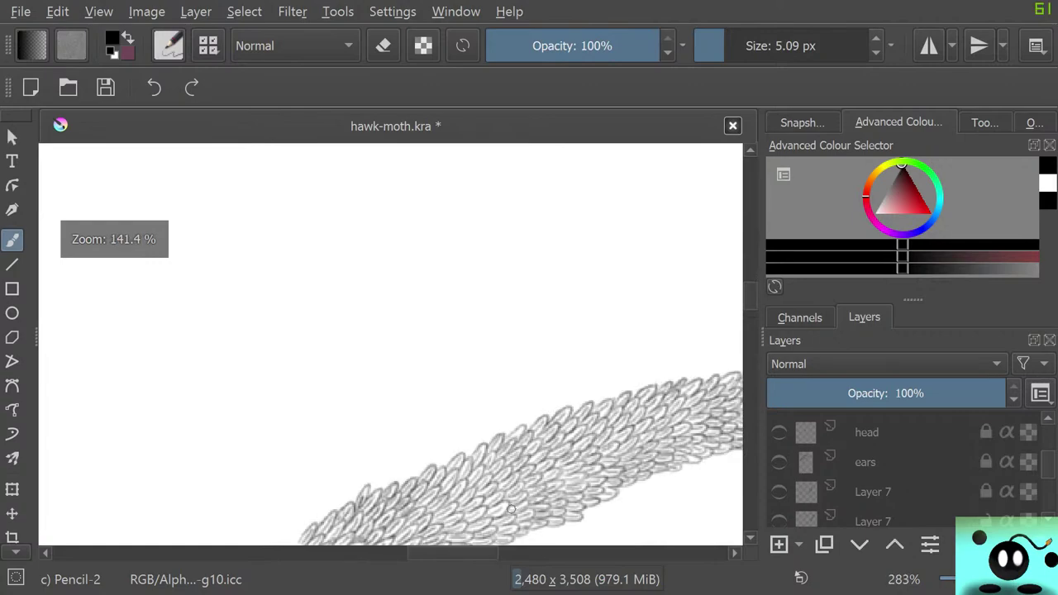
{"action": "scroll", "coordinate": [514, 408], "scroll_direction": "down", "scroll_amount": 4}
{"action": "scroll", "coordinate": [553, 484], "scroll_direction": "up", "scroll_amount": 5}
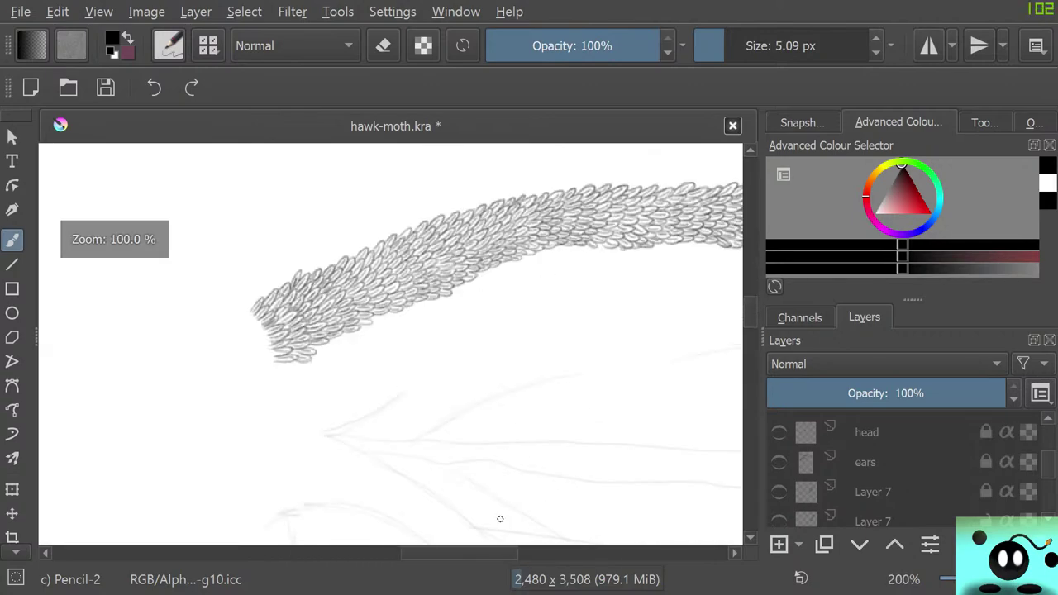
- Show the wing 1 layer group together with the finished scale band
{"action": "mouse_move", "coordinate": [460, 554]}
{"action": "left_mouse_down"}
{"action": "mouse_move", "coordinate": [540, 554]}
{"action": "mouse_move", "coordinate": [492, 554]}
{"action": "mouse_move", "coordinate": [535, 554]}
{"action": "mouse_move", "coordinate": [492, 554]}
{"action": "mouse_move", "coordinate": [513, 554]}
{"action": "left_mouse_up"}
{"action": "scroll", "coordinate": [903, 471], "scroll_direction": "up", "scroll_amount": 2}
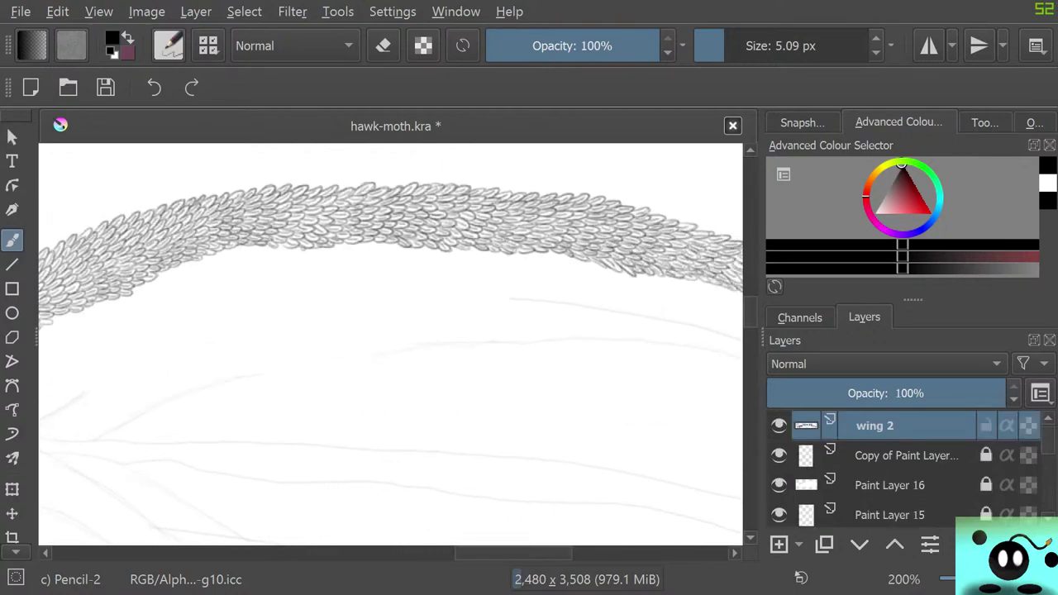
{"action": "mouse_move", "coordinate": [901, 467]}
{"action": "mouse_move", "coordinate": [889, 486]}
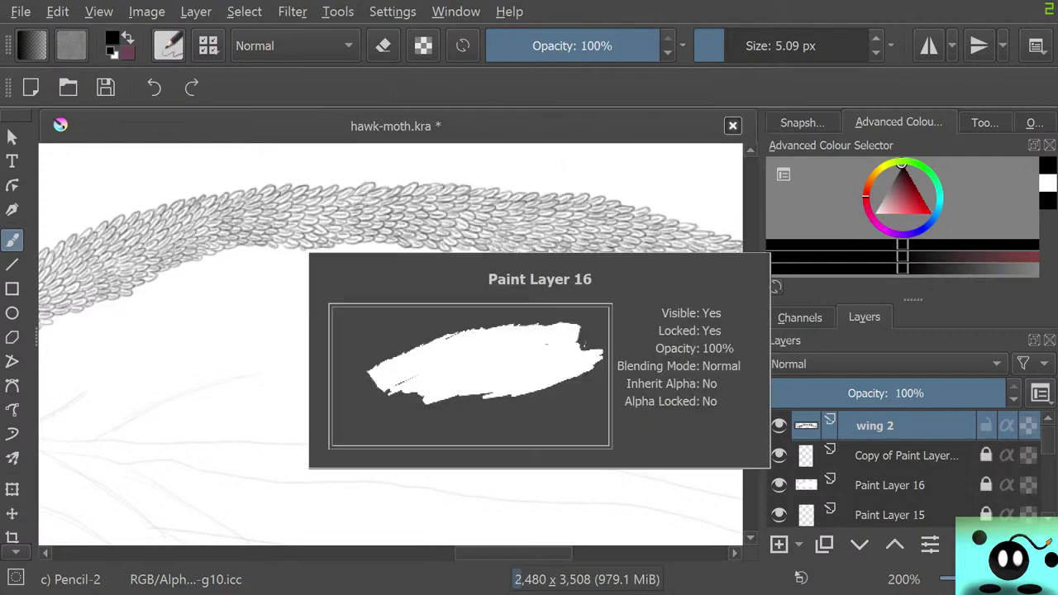
{"action": "scroll", "coordinate": [590, 397], "scroll_direction": "down", "scroll_amount": 2}
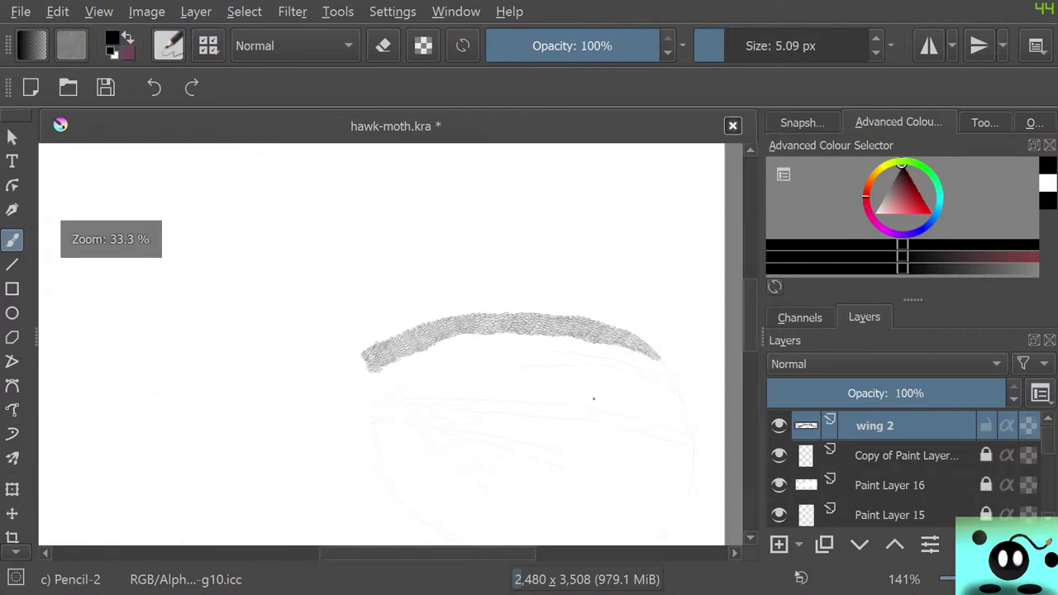
{"action": "scroll", "coordinate": [909, 471], "scroll_direction": "down", "scroll_amount": 3}
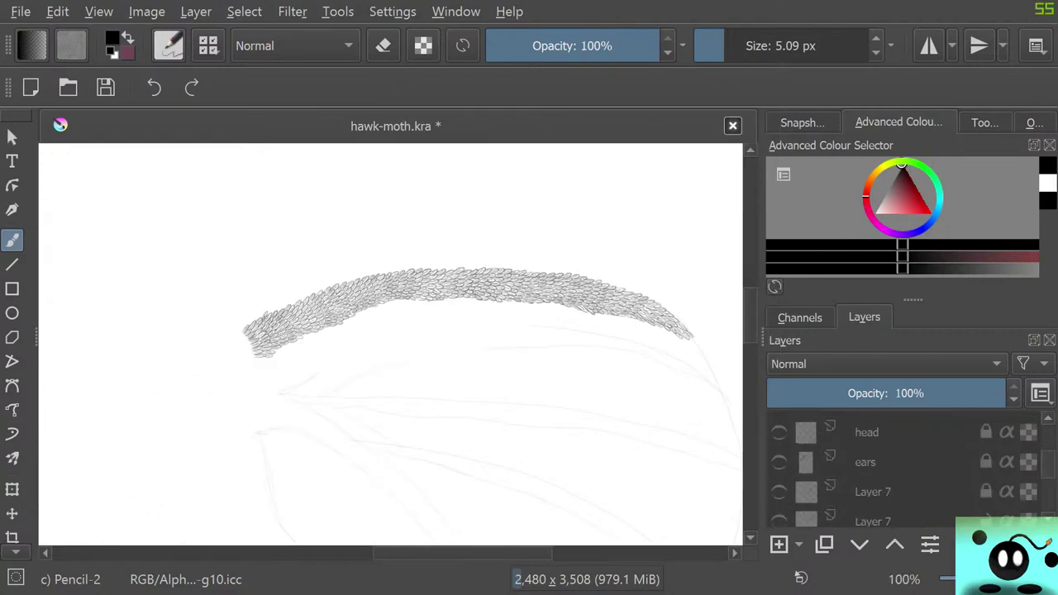
{"action": "scroll", "coordinate": [909, 471], "scroll_direction": "up", "scroll_amount": 3}
{"action": "scroll", "coordinate": [909, 471], "scroll_direction": "down", "scroll_amount": 3}
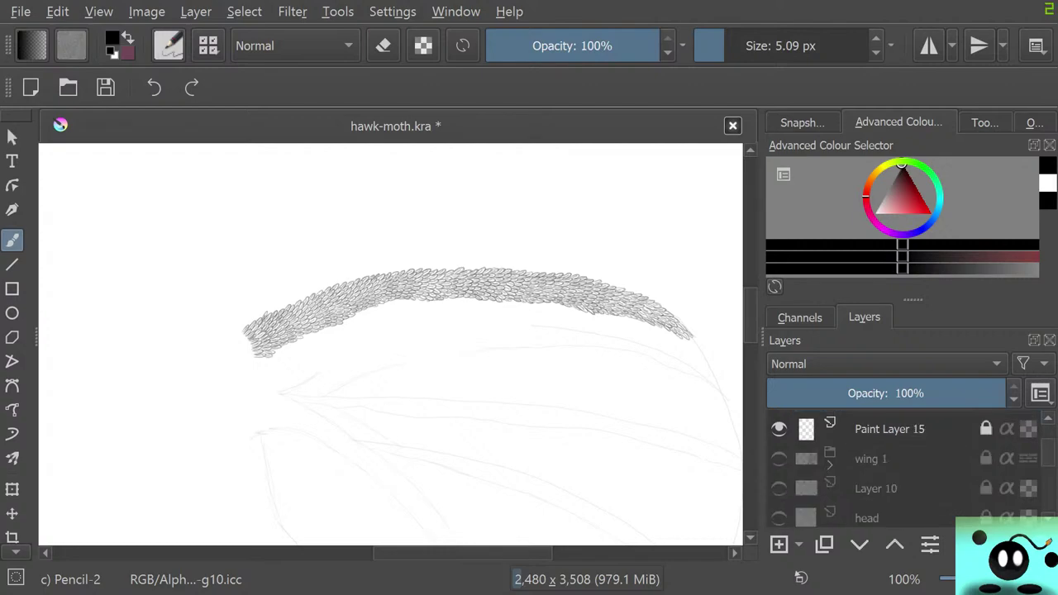
{"action": "left_click", "coordinate": [779, 458]}
{"action": "scroll", "coordinate": [530, 291], "scroll_direction": "up", "scroll_amount": 2}
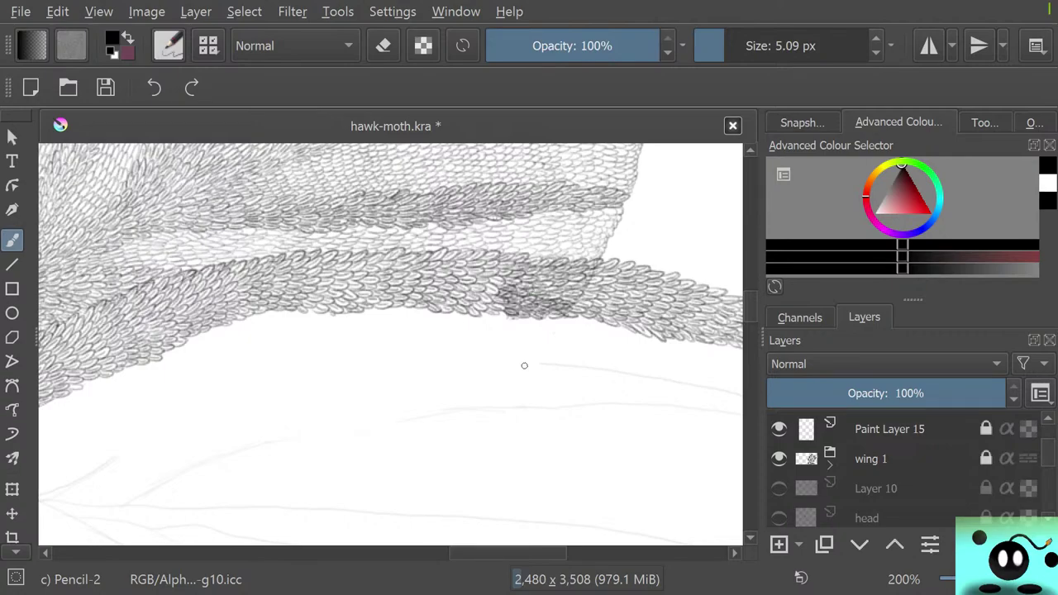
- Select Paint Layer 16 for painting and set the foreground colour to white
{"action": "scroll", "coordinate": [910, 471], "scroll_direction": "up", "scroll_amount": 3}
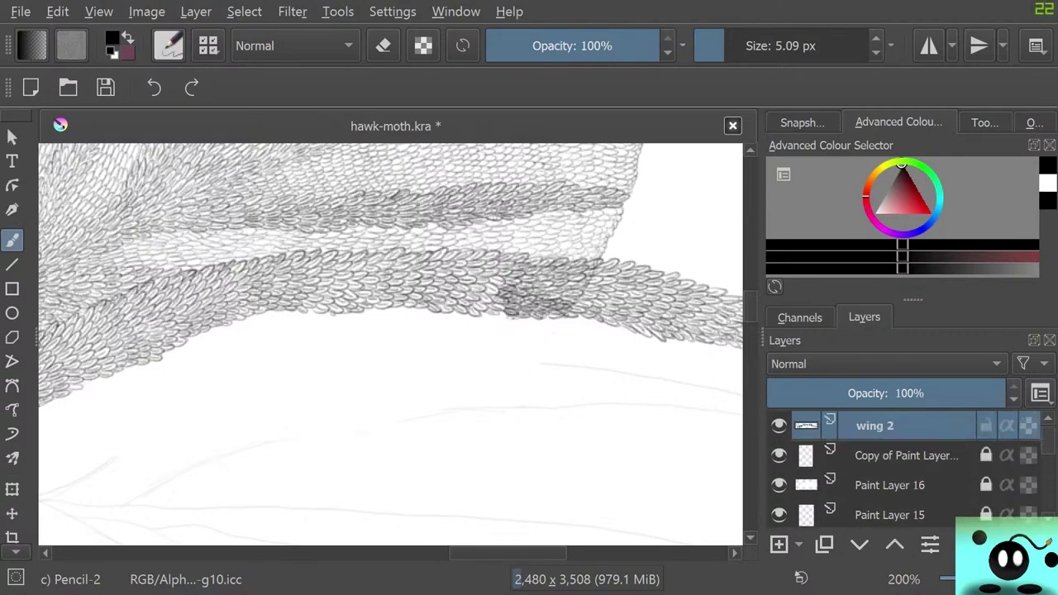
{"action": "left_click", "coordinate": [906, 455]}
{"action": "left_click", "coordinate": [896, 486]}
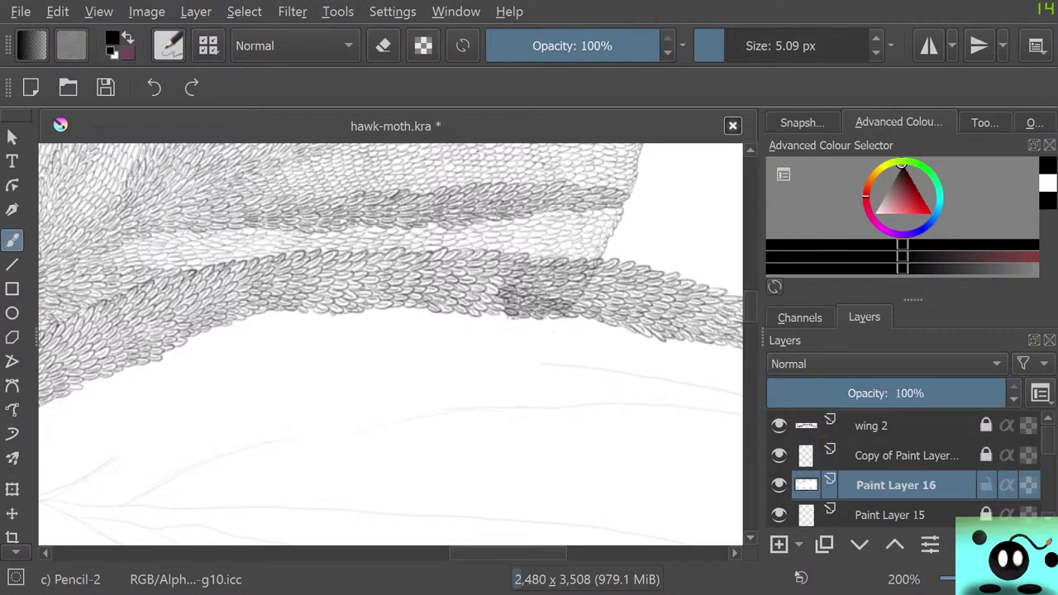
{"action": "right_click", "coordinate": [272, 356]}
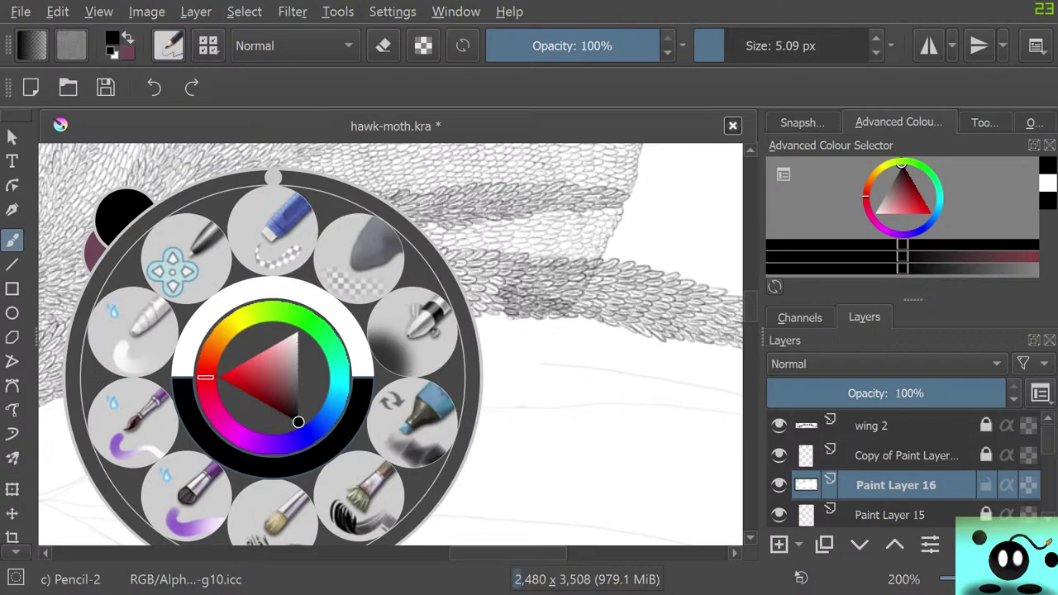
{"action": "left_click", "coordinate": [297, 334]}
{"action": "right_click", "coordinate": [297, 334]}
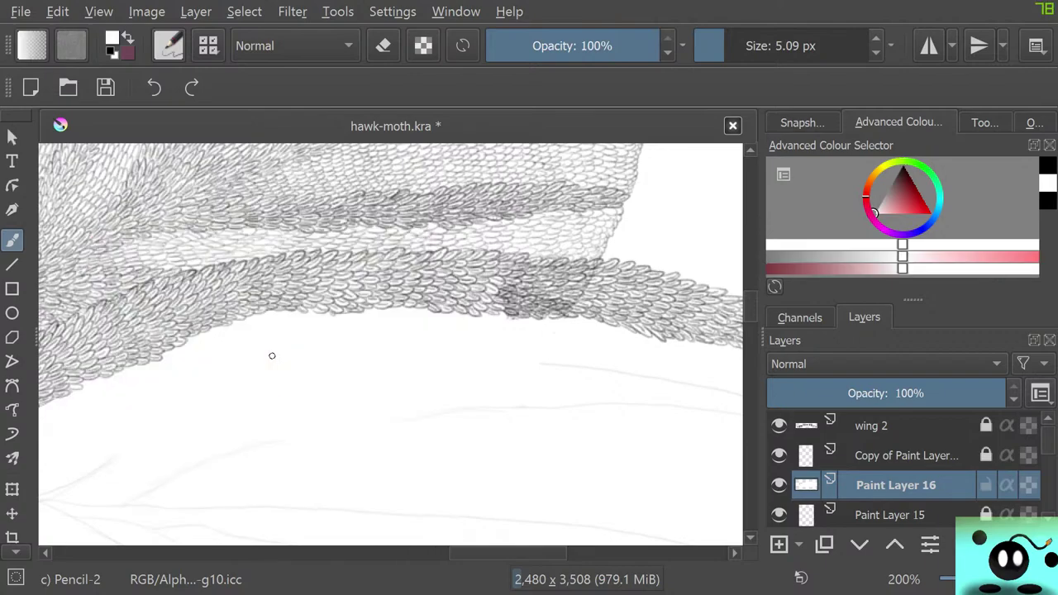
- With the Basic-5 Size brush at 84.89 px, paint white over the wing 1 scales showing through the band
{"action": "key", "text": "F5"}
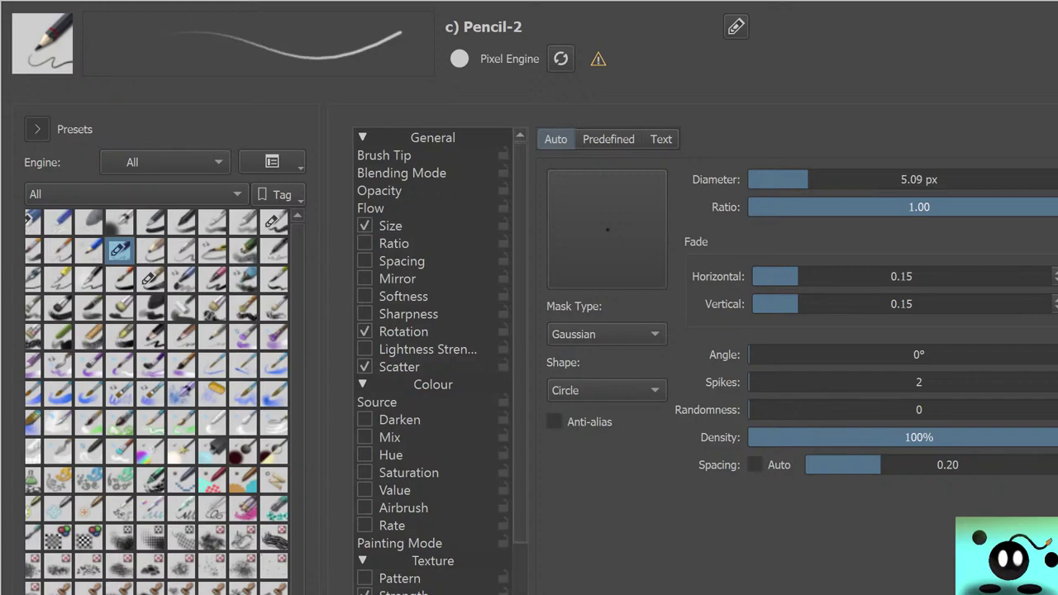
{"action": "key", "text": "slash"}
{"action": "key", "text": "F5"}
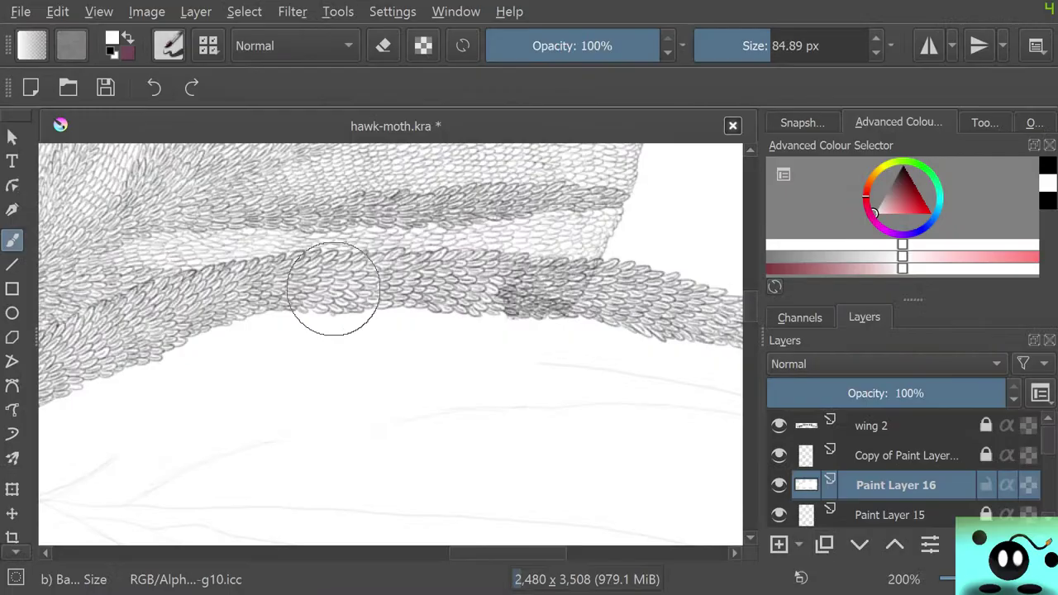
{"action": "mouse_move", "coordinate": [506, 302]}
{"action": "left_mouse_down"}
{"action": "mouse_move", "coordinate": [534, 315]}
{"action": "mouse_move", "coordinate": [499, 293]}
{"action": "mouse_move", "coordinate": [593, 300]}
{"action": "mouse_move", "coordinate": [580, 298]}
{"action": "left_mouse_up"}
{"action": "mouse_move", "coordinate": [578, 299]}
{"action": "left_mouse_down"}
{"action": "mouse_move", "coordinate": [637, 330]}
{"action": "mouse_move", "coordinate": [588, 272]}
{"action": "left_mouse_up"}
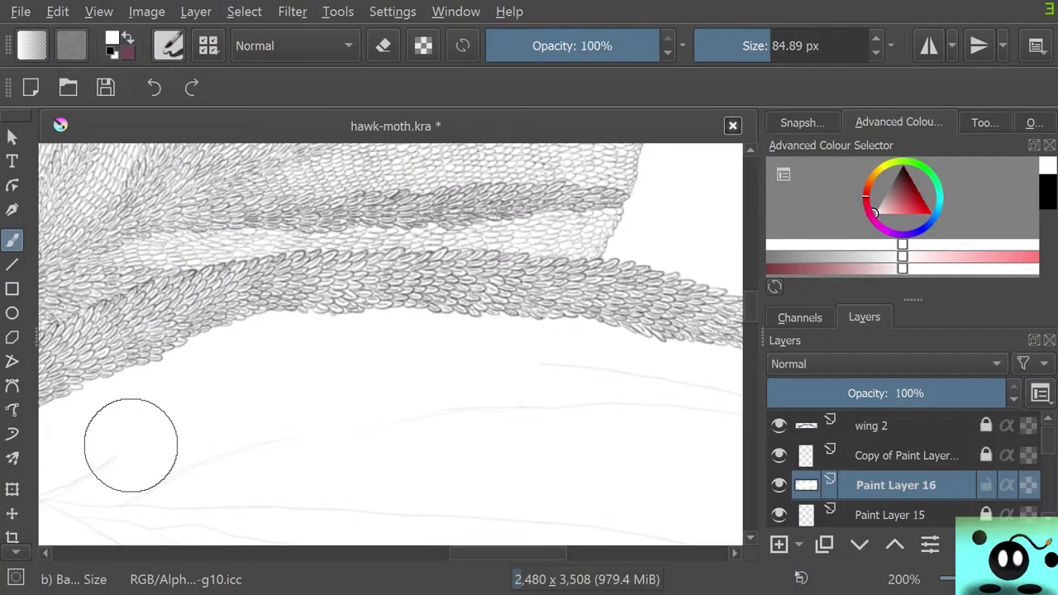
- Examine where the band meets the upper wing, comparing the drawing with the wing 2 layer hidden and shown
{"action": "scroll", "coordinate": [130, 445], "scroll_direction": "down", "scroll_amount": 4}
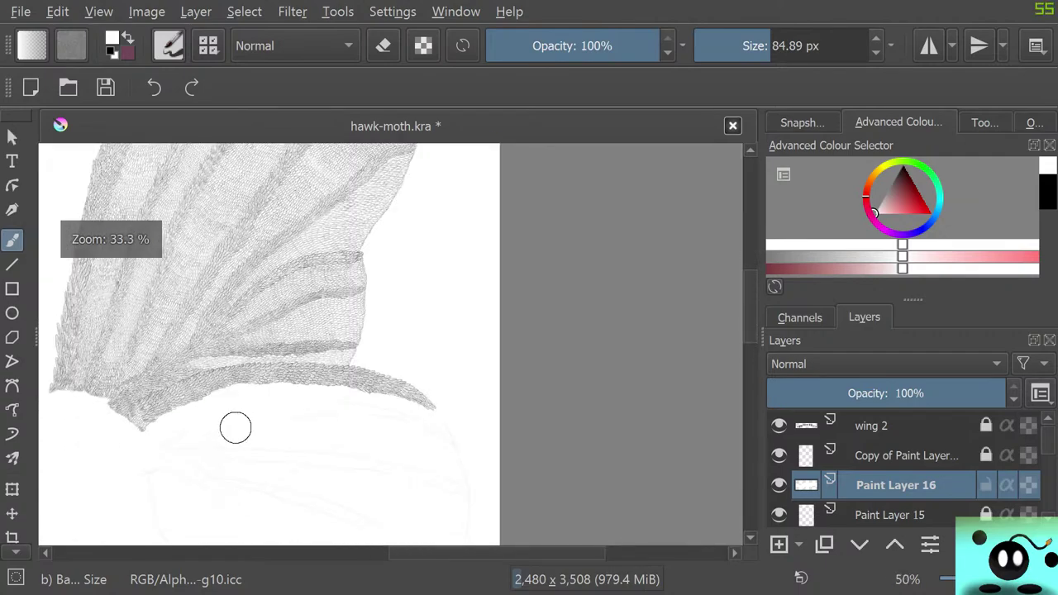
{"action": "scroll", "coordinate": [155, 429], "scroll_direction": "up", "scroll_amount": 1}
{"action": "scroll", "coordinate": [154, 429], "scroll_direction": "up", "scroll_amount": 1}
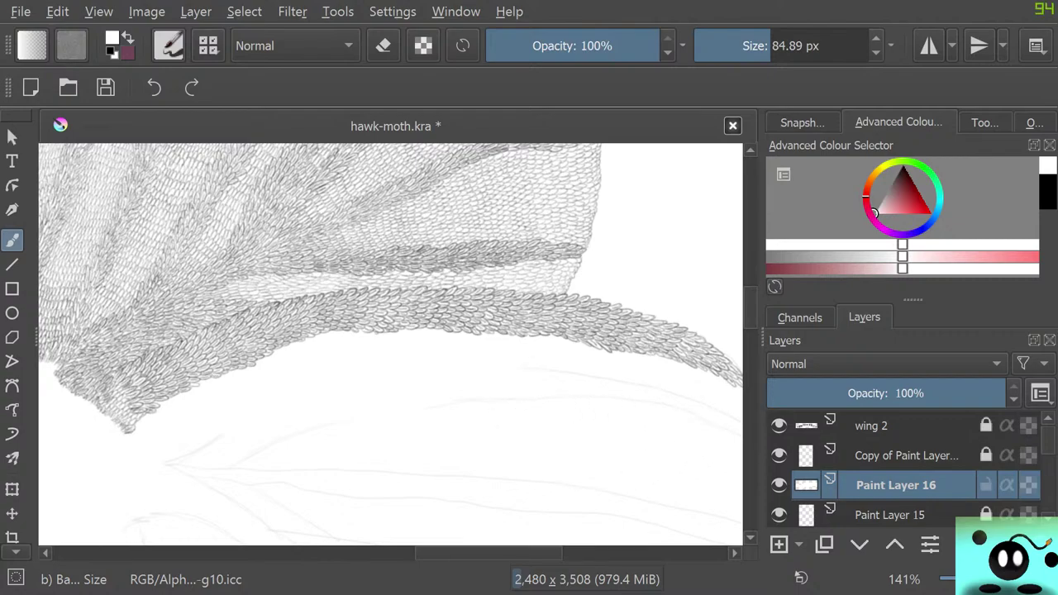
{"action": "left_click", "coordinate": [779, 455]}
{"action": "left_click", "coordinate": [779, 455]}
{"action": "left_click", "coordinate": [779, 425]}
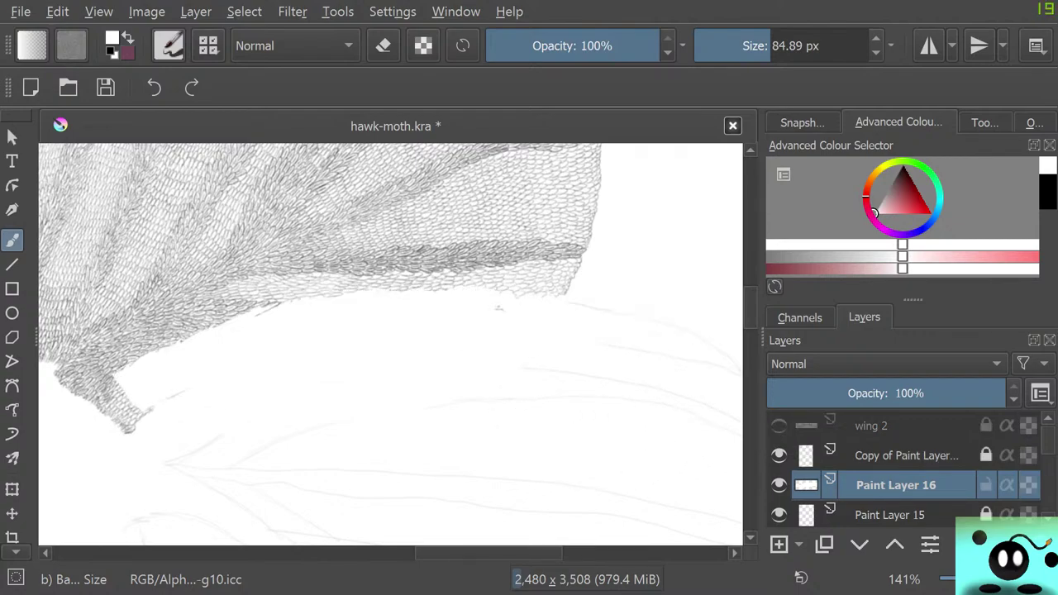
{"action": "left_click", "coordinate": [779, 425]}
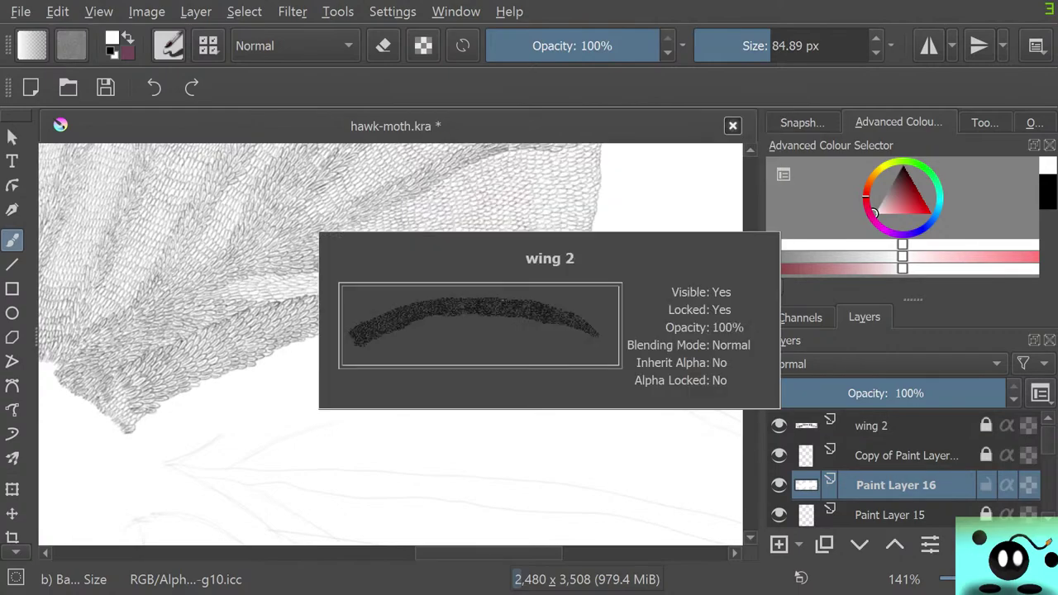
- Select the wing 2 layer and unlock it
{"action": "left_click", "coordinate": [875, 426]}
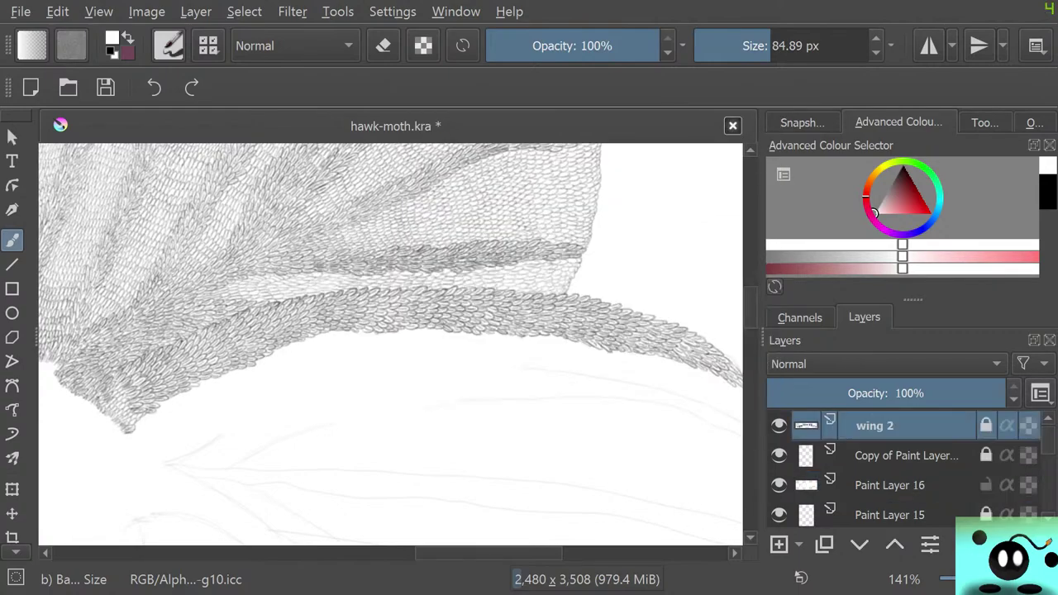
{"action": "left_click", "coordinate": [906, 455]}
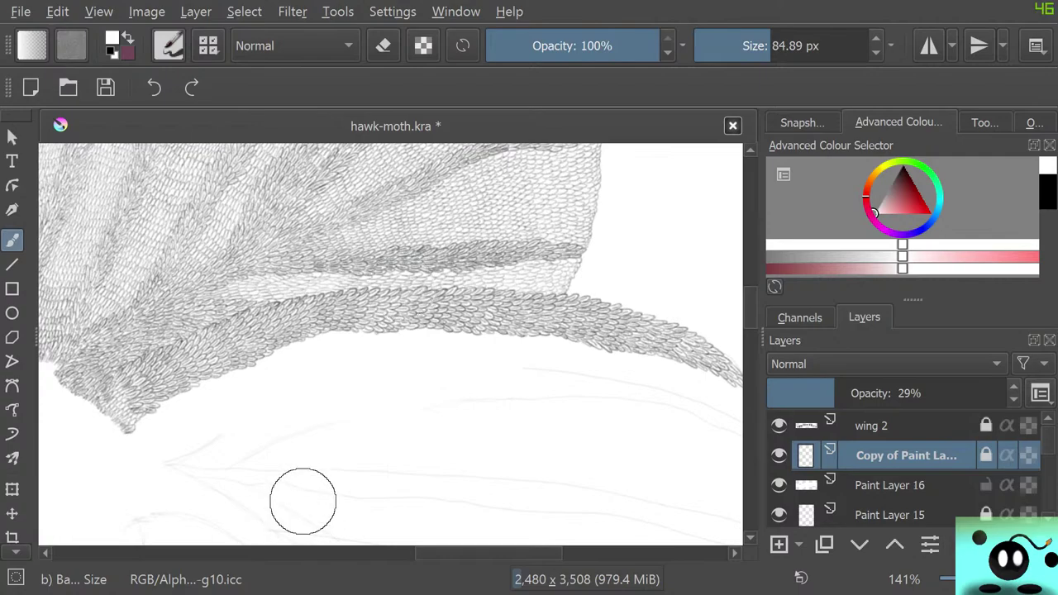
{"action": "key", "text": "Page_Up"}
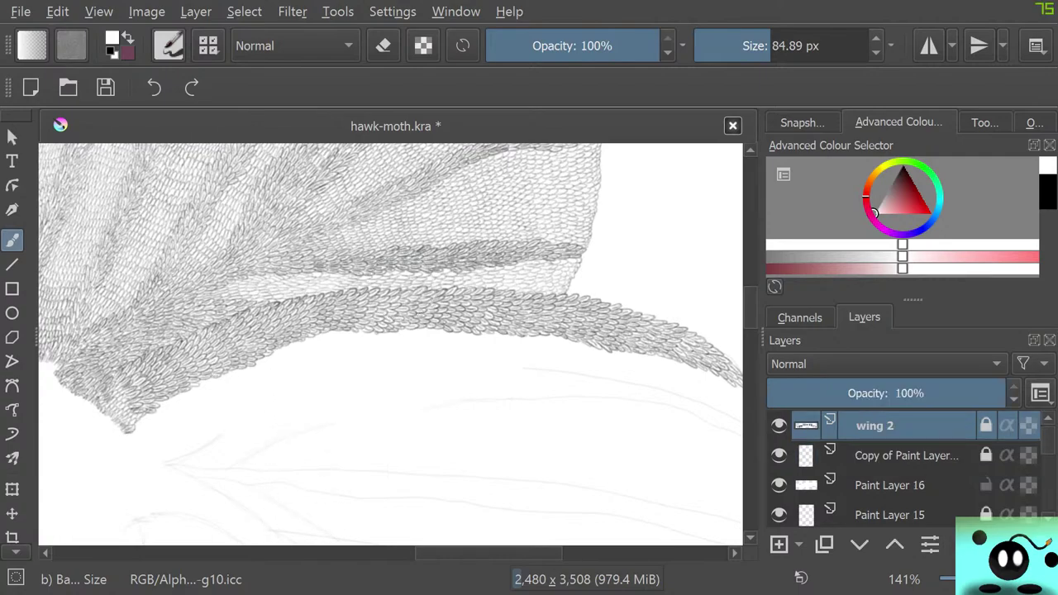
{"action": "mouse_move", "coordinate": [876, 425]}
{"action": "scroll", "coordinate": [876, 468], "scroll_direction": "down", "scroll_amount": 1}
{"action": "scroll", "coordinate": [876, 468], "scroll_direction": "up", "scroll_amount": 1}
{"action": "left_click", "coordinate": [986, 426]}
- Identify the sketch on Paint Layer 15 by toggling its visibility, and place a copy of it above Paint Layer 16
{"action": "left_click", "coordinate": [895, 514]}
{"action": "left_click", "coordinate": [779, 514]}
{"action": "left_click", "coordinate": [779, 513]}
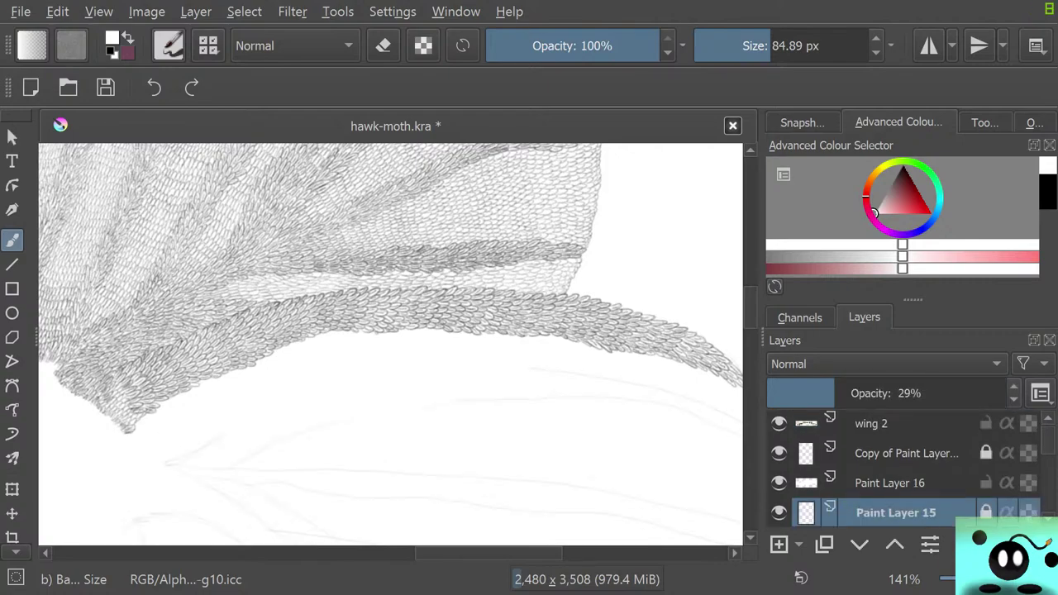
{"action": "left_click_drag", "start_coordinate": [890, 513], "coordinate": [876, 479]}
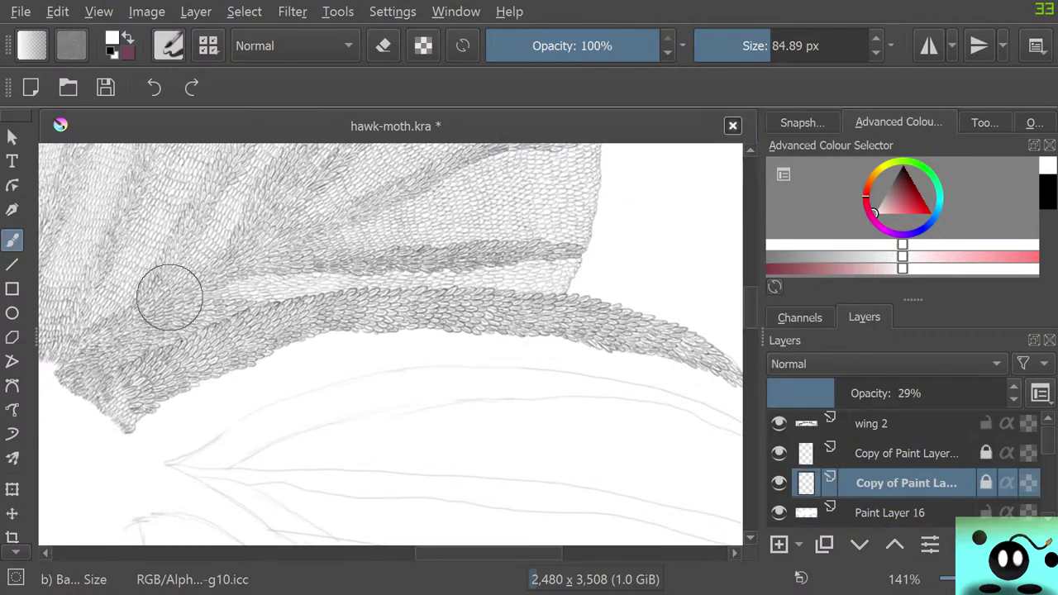
- Switch back to the Pencil-2 brush at 5.09 px and set the foreground colour to black
{"action": "left_click", "coordinate": [169, 45]}
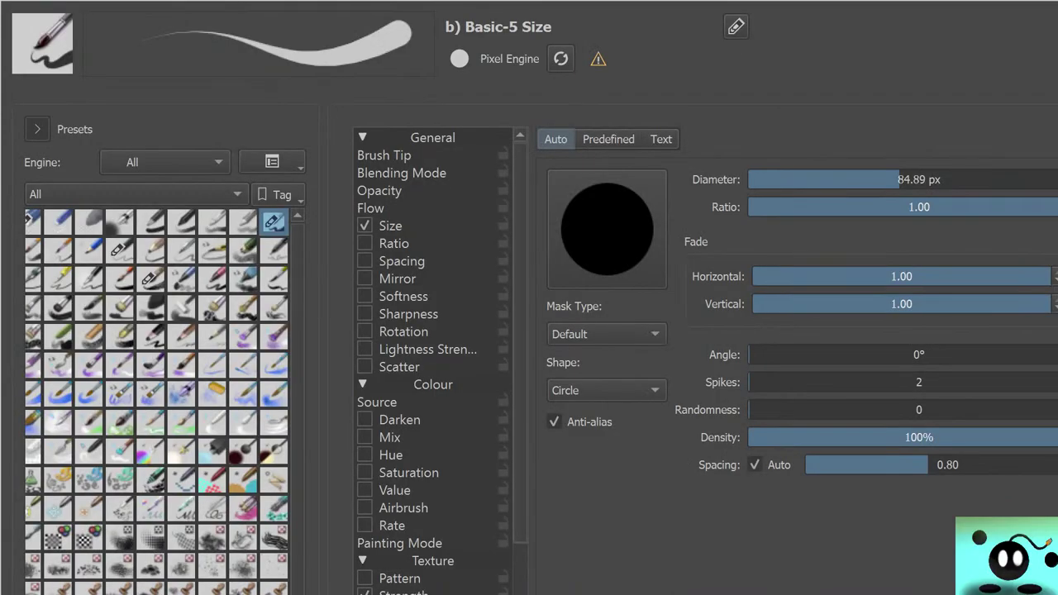
{"action": "left_click", "coordinate": [119, 250]}
{"action": "mouse_move", "coordinate": [90, 249]}
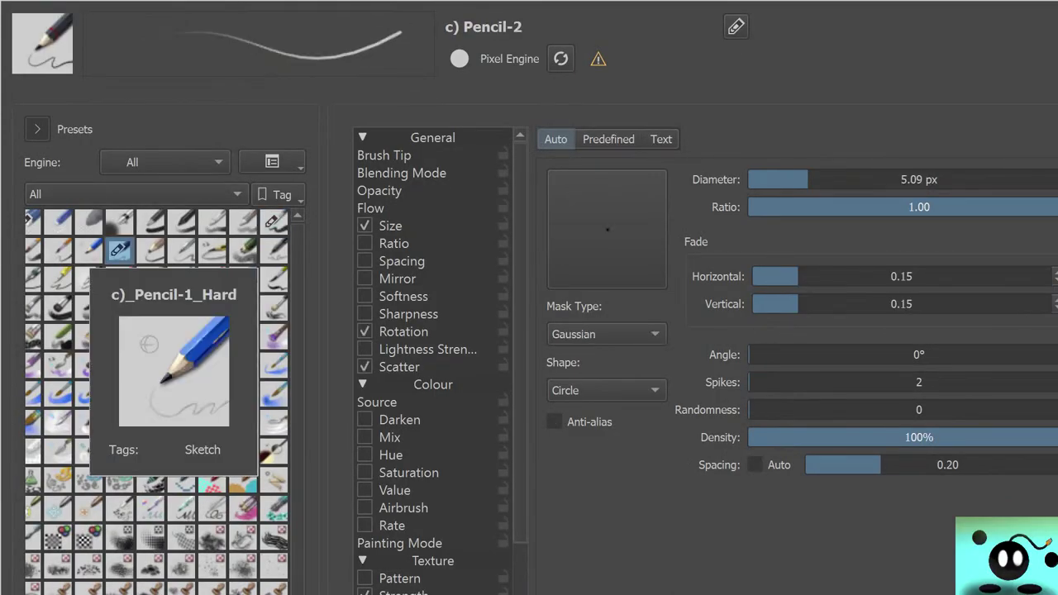
{"action": "key", "text": "Escape"}
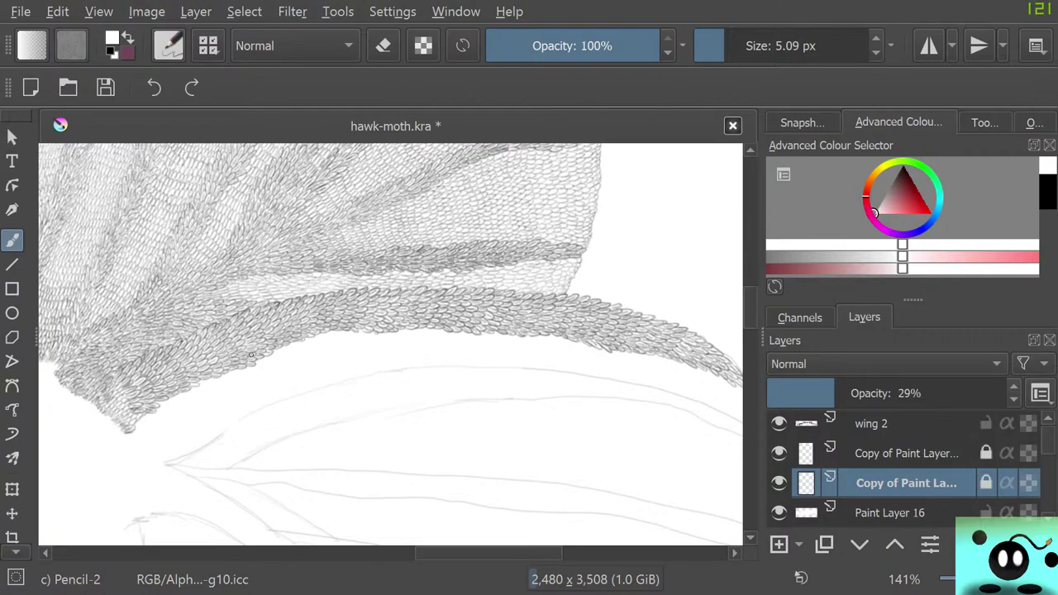
{"action": "right_click", "coordinate": [301, 371]}
{"action": "left_click", "coordinate": [327, 422]}
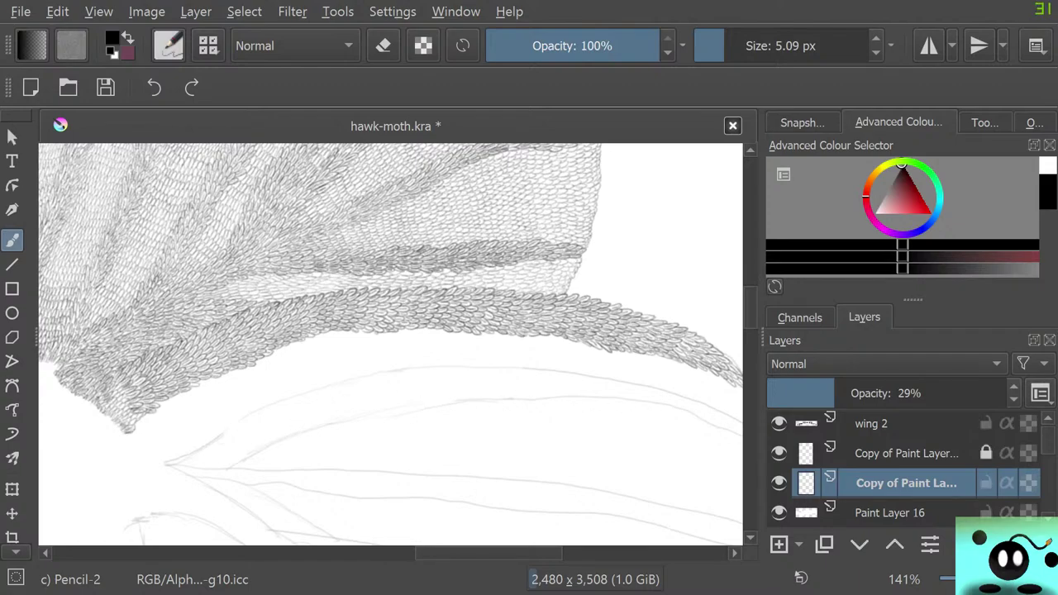
- Compare what wing 2, the two Paint Layer copies and Paint Layer 16 contain by toggling their visibility
{"action": "left_click", "coordinate": [986, 483]}
{"action": "left_click", "coordinate": [779, 483]}
{"action": "left_click", "coordinate": [779, 483]}
{"action": "left_click", "coordinate": [778, 483]}
{"action": "left_click", "coordinate": [778, 483]}
{"action": "left_click", "coordinate": [779, 453]}
{"action": "left_click", "coordinate": [778, 453]}
{"action": "left_click", "coordinate": [778, 423]}
{"action": "left_click", "coordinate": [778, 423]}
{"action": "left_click", "coordinate": [779, 453]}
{"action": "left_click", "coordinate": [779, 453]}
{"action": "left_click", "coordinate": [779, 483]}
{"action": "left_click", "coordinate": [779, 483]}
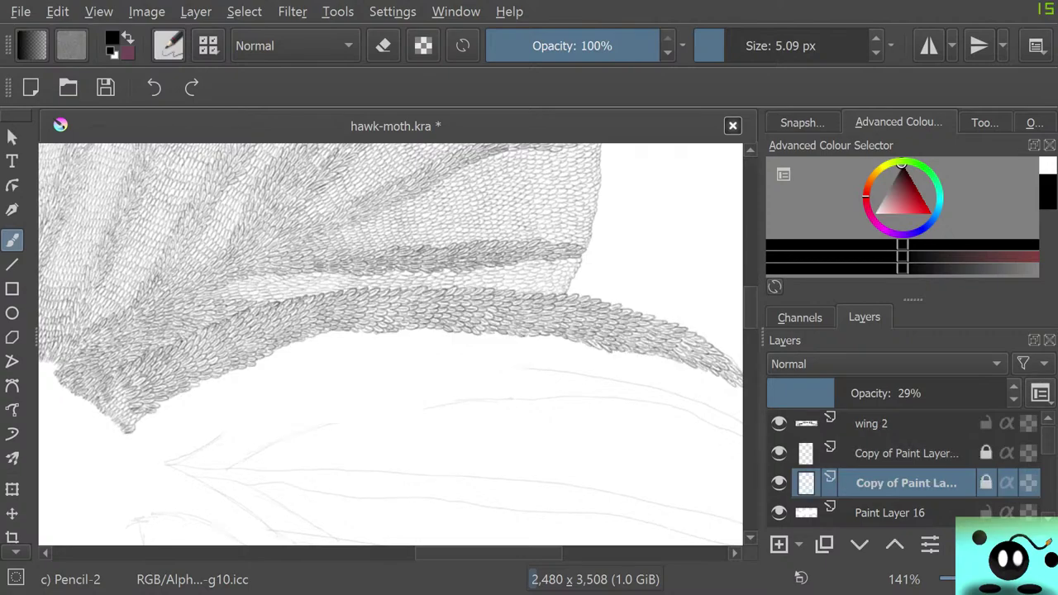
{"action": "left_click", "coordinate": [779, 513]}
{"action": "left_click", "coordinate": [779, 512]}
{"action": "left_click", "coordinate": [778, 512]}
{"action": "left_click", "coordinate": [779, 512]}
- Hide both copied sketch layers below wing 2
{"action": "left_click", "coordinate": [906, 453]}
{"action": "left_click", "coordinate": [906, 483]}
{"action": "left_click", "coordinate": [906, 453]}
{"action": "left_click", "coordinate": [779, 453]}
{"action": "left_click", "coordinate": [779, 483]}
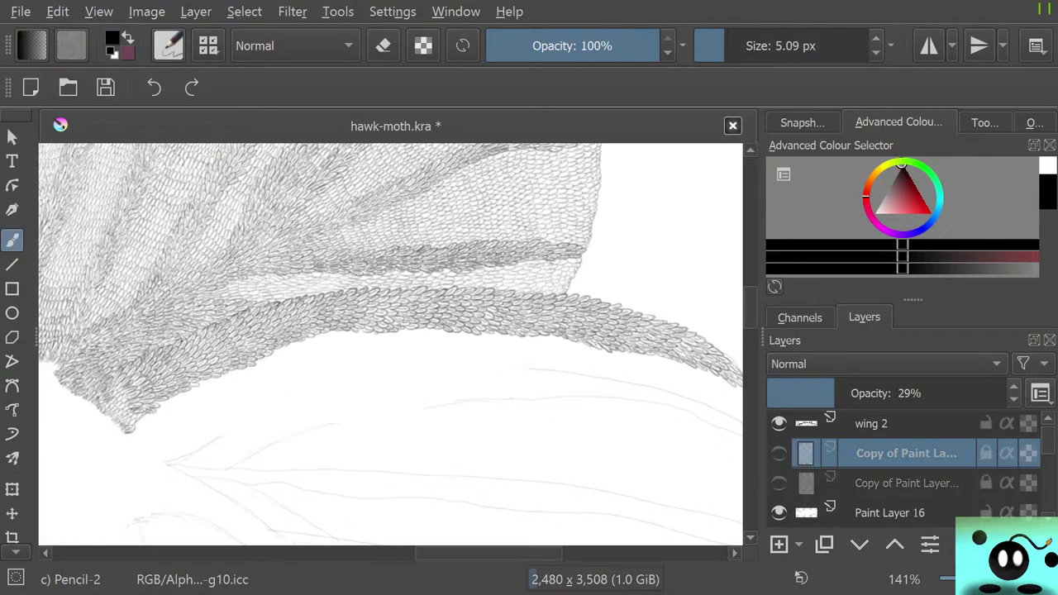
- Place a fresh copy of Paint Layer 15 directly above Paint Layer 16, beneath the two hidden copies
{"action": "mouse_move", "coordinate": [778, 483]}
{"action": "scroll", "coordinate": [513, 447], "scroll_direction": "down", "scroll_amount": 3}
{"action": "scroll", "coordinate": [480, 436], "scroll_direction": "up", "scroll_amount": 1}
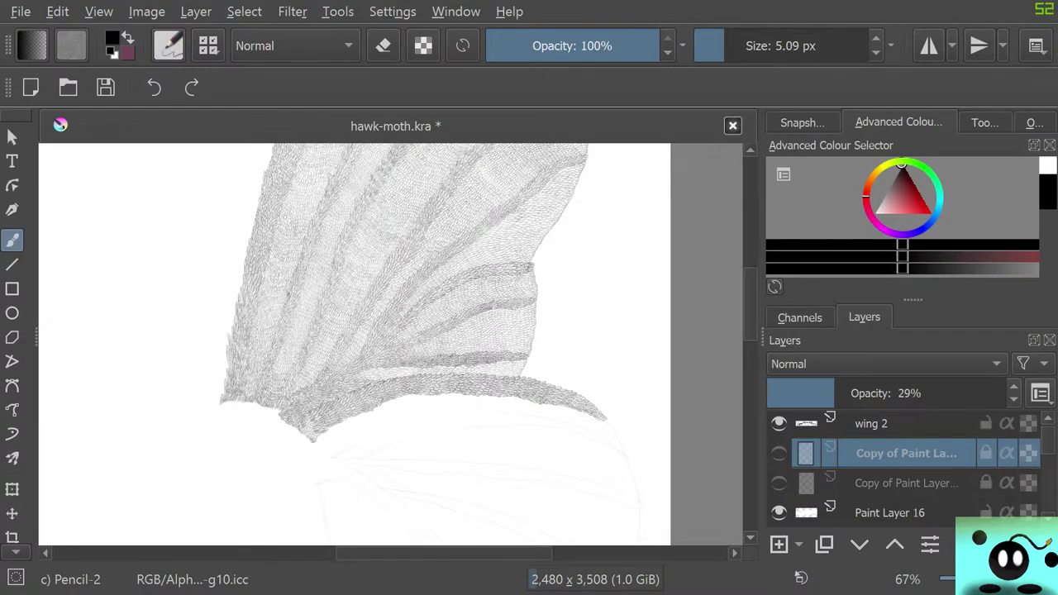
{"action": "scroll", "coordinate": [905, 468], "scroll_direction": "down", "scroll_amount": 1}
{"action": "left_click", "coordinate": [896, 456]}
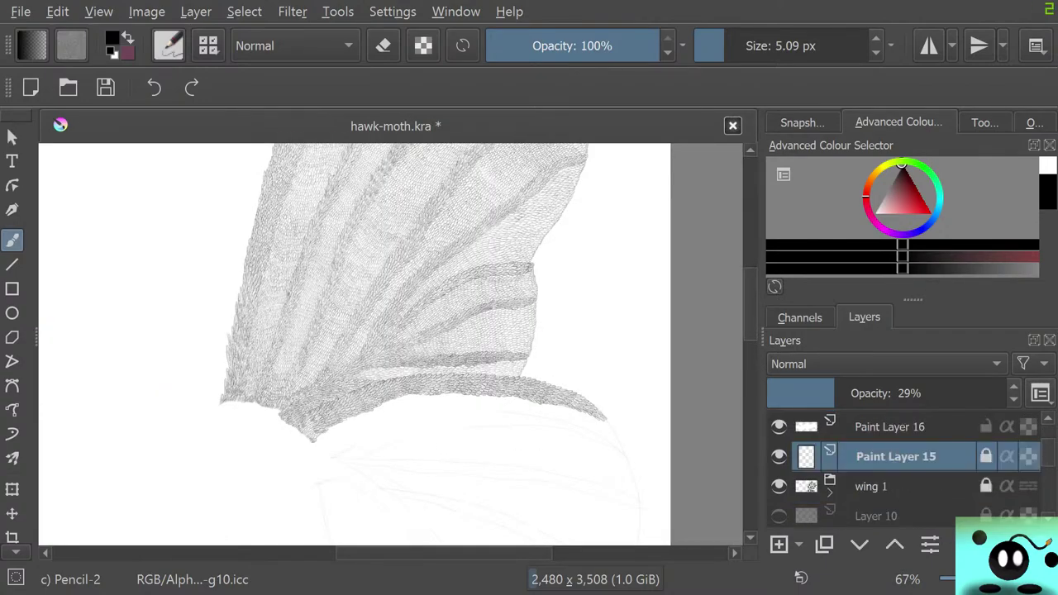
{"action": "left_click", "coordinate": [778, 456]}
{"action": "left_click", "coordinate": [779, 457]}
{"action": "mouse_move", "coordinate": [896, 457]}
{"action": "left_mouse_down"}
{"action": "mouse_move", "coordinate": [865, 428]}
{"action": "mouse_move", "coordinate": [811, 480]}
{"action": "mouse_move", "coordinate": [806, 459]}
{"action": "left_mouse_up"}
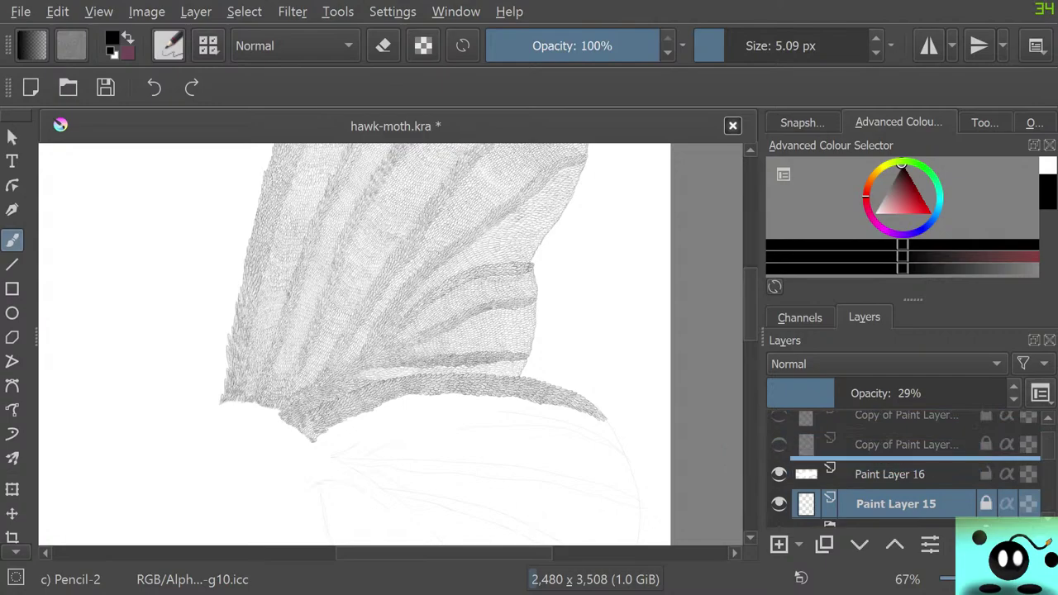
- Unlock the fresh copy of Paint Layer 15 above Paint Layer 16 and remove it from the layer stack
{"action": "scroll", "coordinate": [903, 471], "scroll_direction": "down", "scroll_amount": 2}
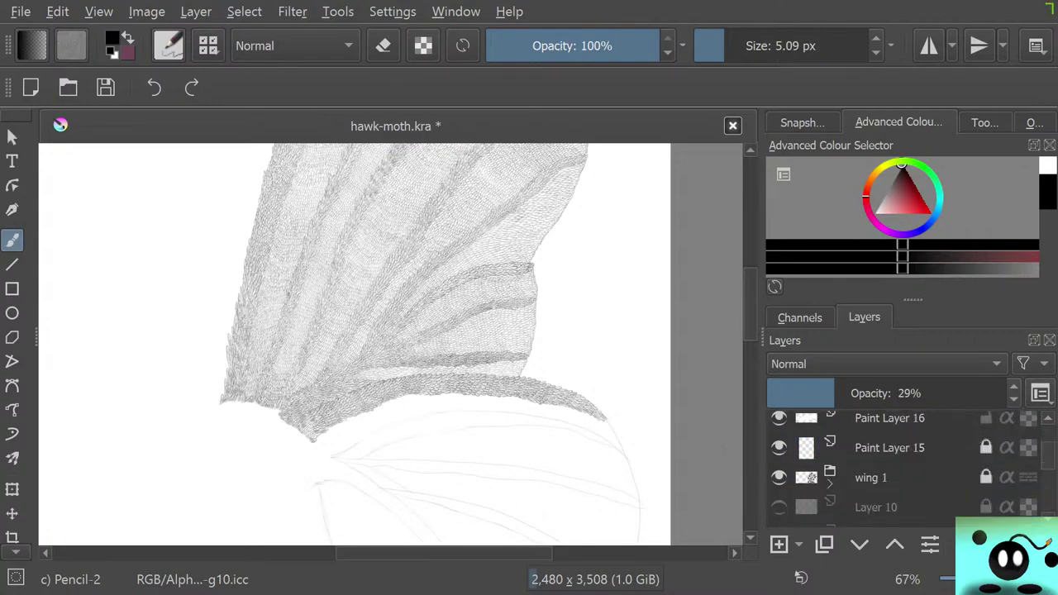
{"action": "scroll", "coordinate": [909, 467], "scroll_direction": "up", "scroll_amount": 1}
{"action": "right_click", "coordinate": [906, 474]}
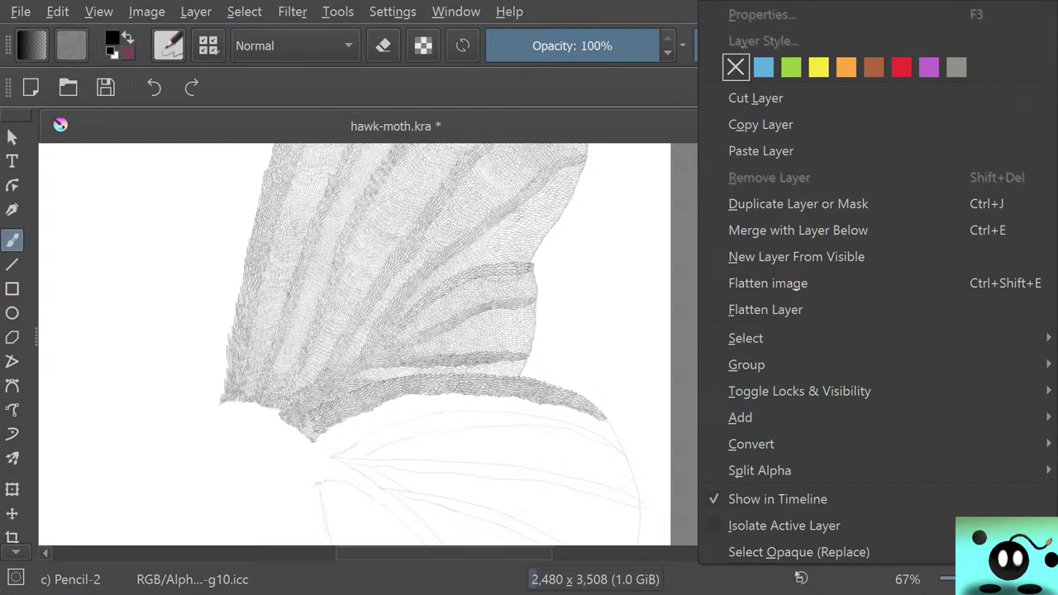
{"action": "left_click", "coordinate": [535, 470]}
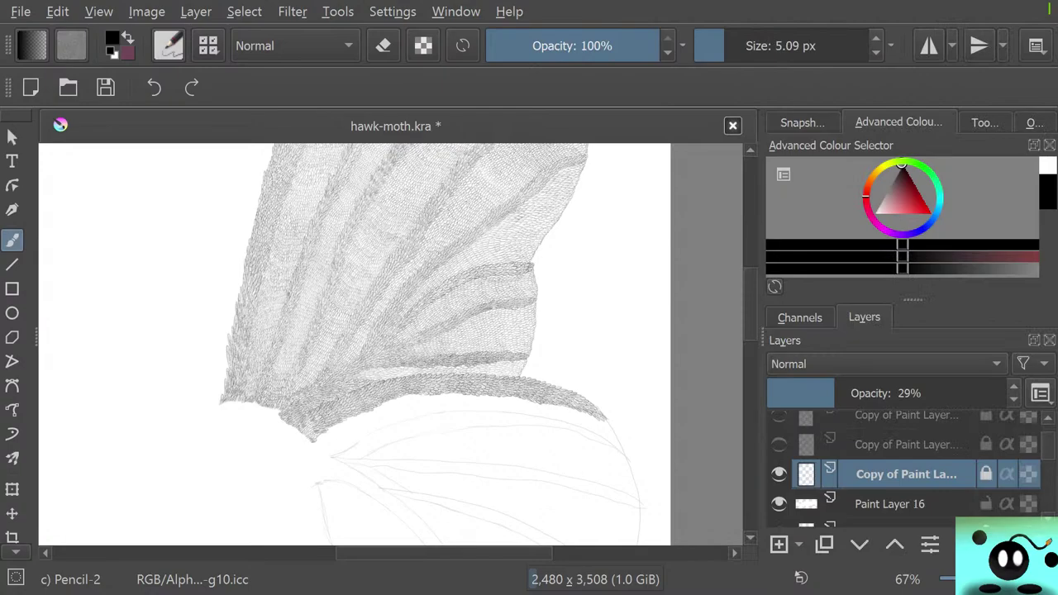
{"action": "right_click", "coordinate": [906, 474]}
{"action": "left_click", "coordinate": [477, 419]}
{"action": "left_click", "coordinate": [477, 419]}
{"action": "left_click", "coordinate": [986, 473]}
{"action": "right_click", "coordinate": [907, 473]}
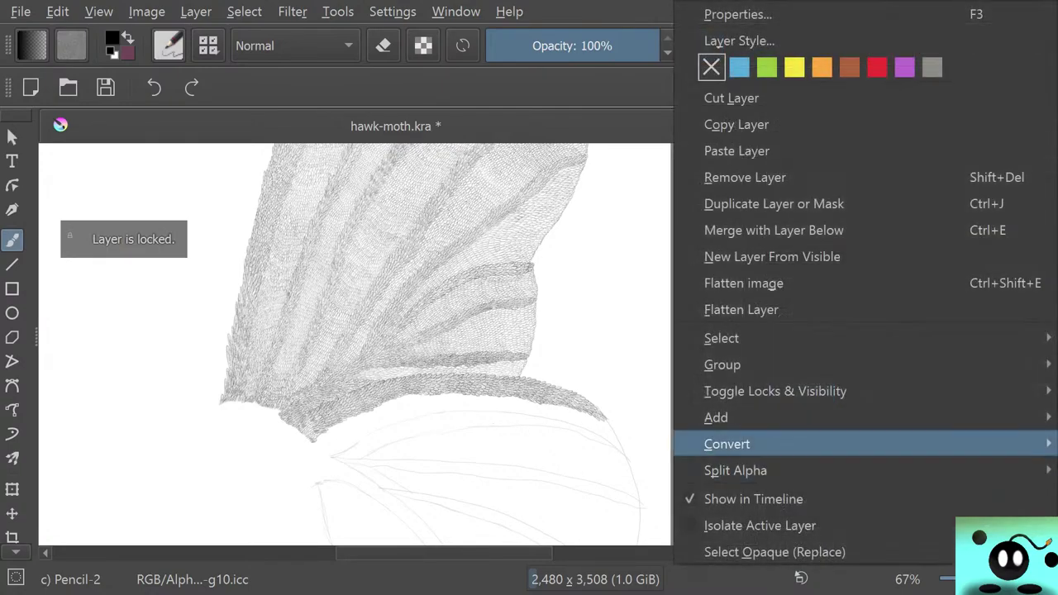
{"action": "key", "text": "Return"}
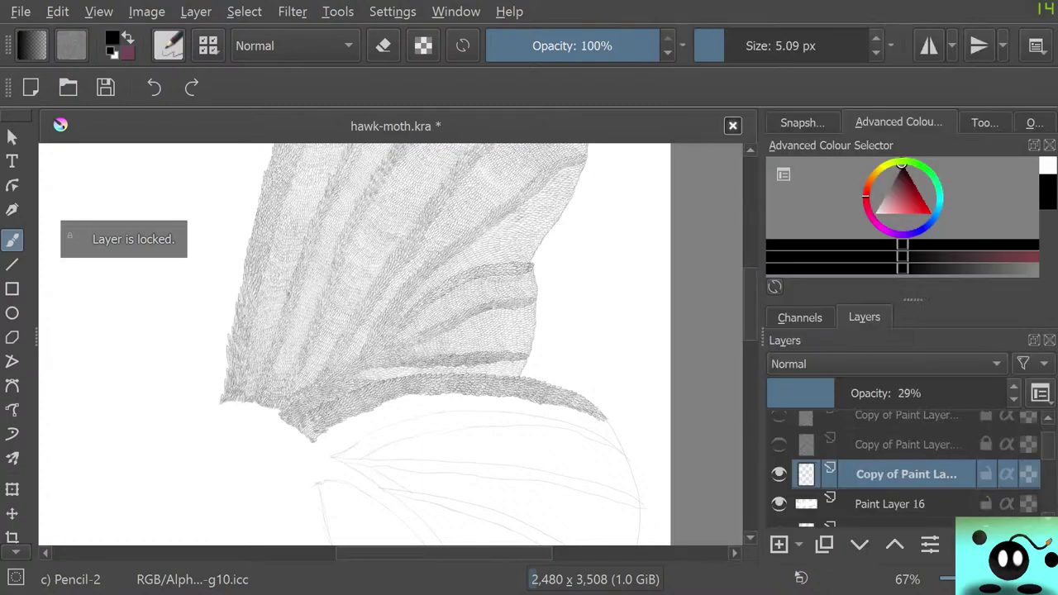
{"action": "key", "text": "ctrl+z"}
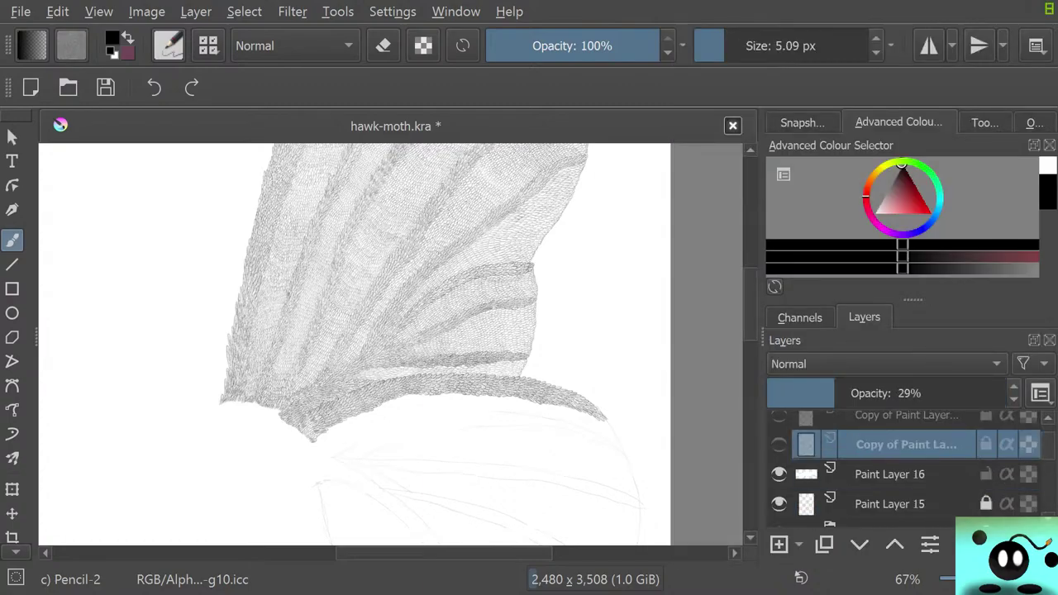
- Make both hidden sketch copies below wing 2 visible and unlock the lower one
{"action": "scroll", "coordinate": [907, 474], "scroll_direction": "up", "scroll_amount": 1}
{"action": "left_click", "coordinate": [907, 456]}
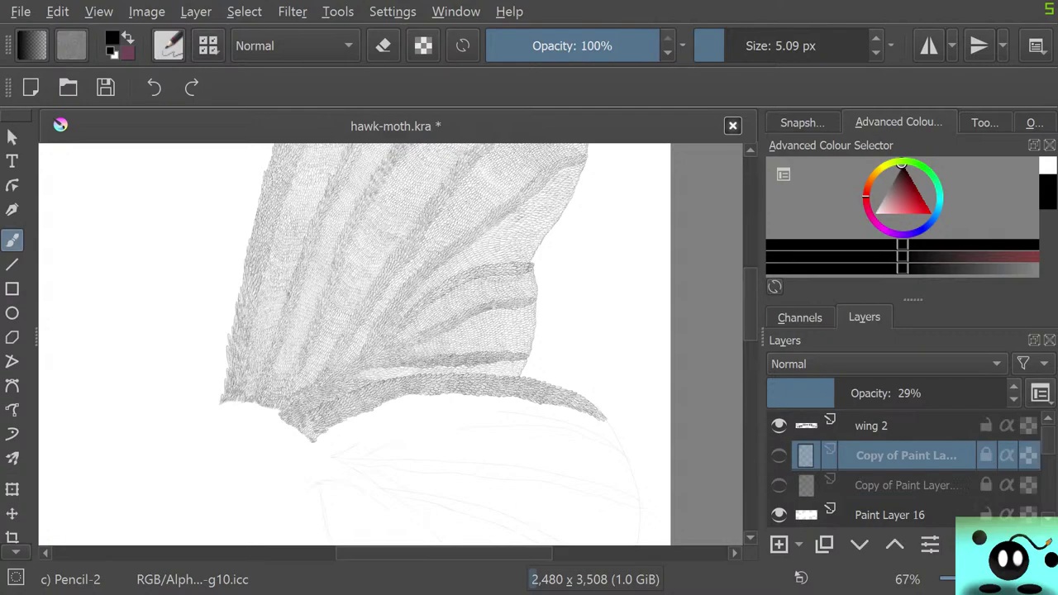
{"action": "left_click", "coordinate": [779, 455]}
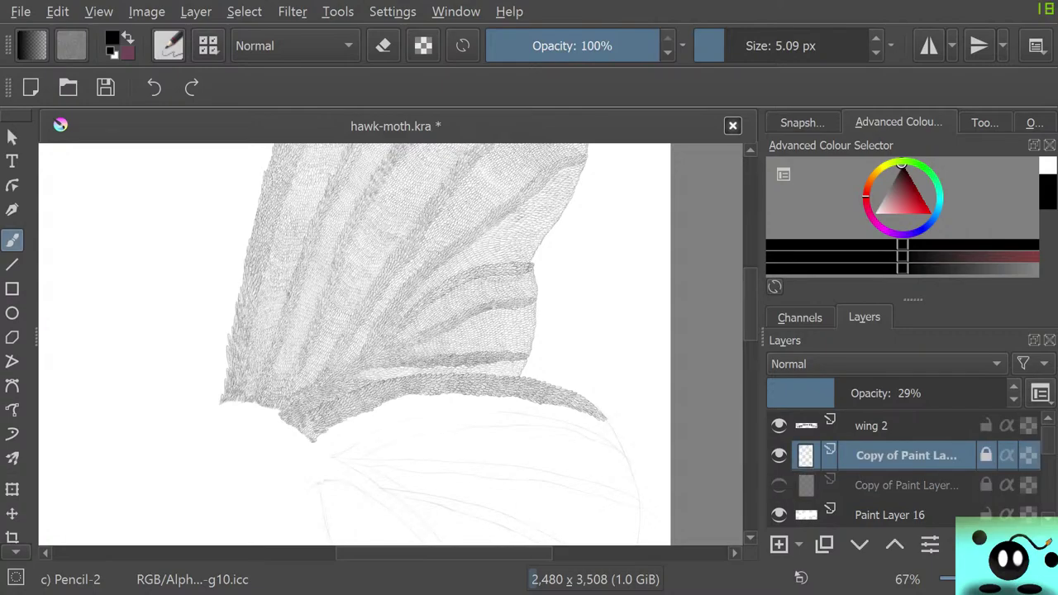
{"action": "left_click", "coordinate": [907, 487]}
{"action": "right_click", "coordinate": [907, 489]}
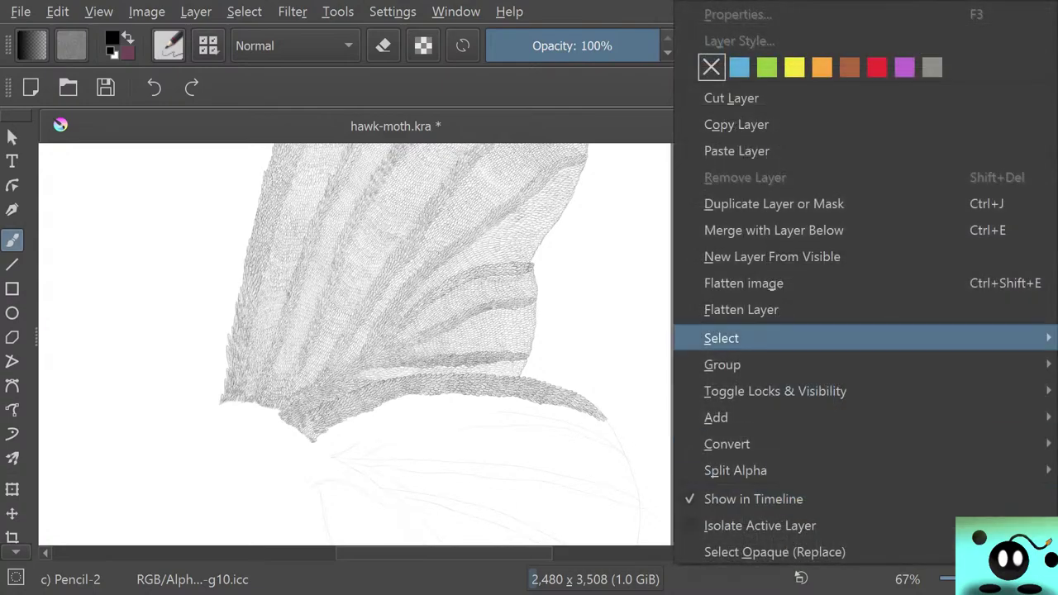
{"action": "left_click", "coordinate": [615, 289]}
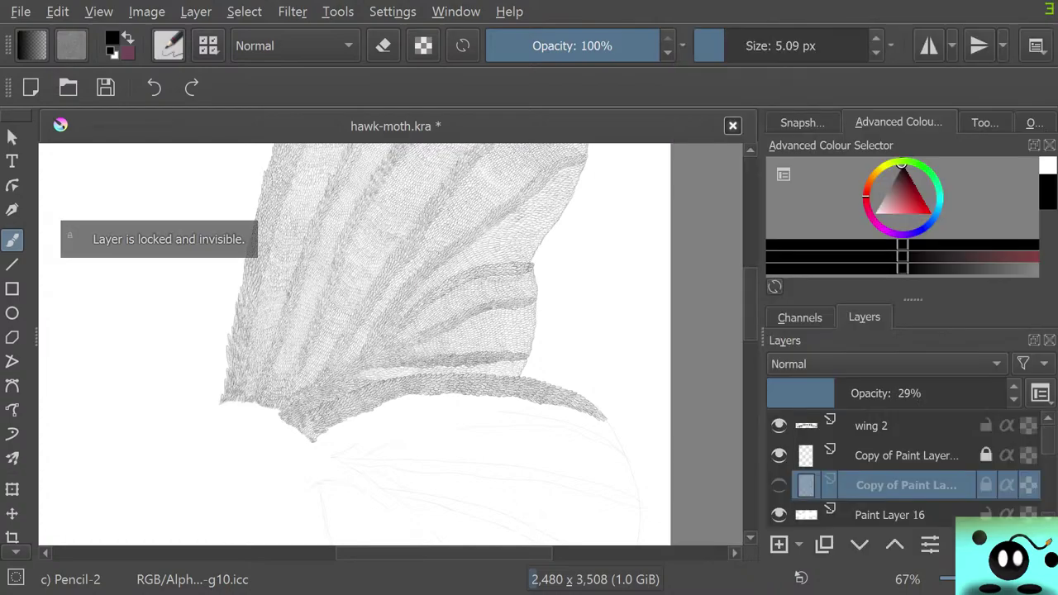
{"action": "right_click", "coordinate": [906, 485]}
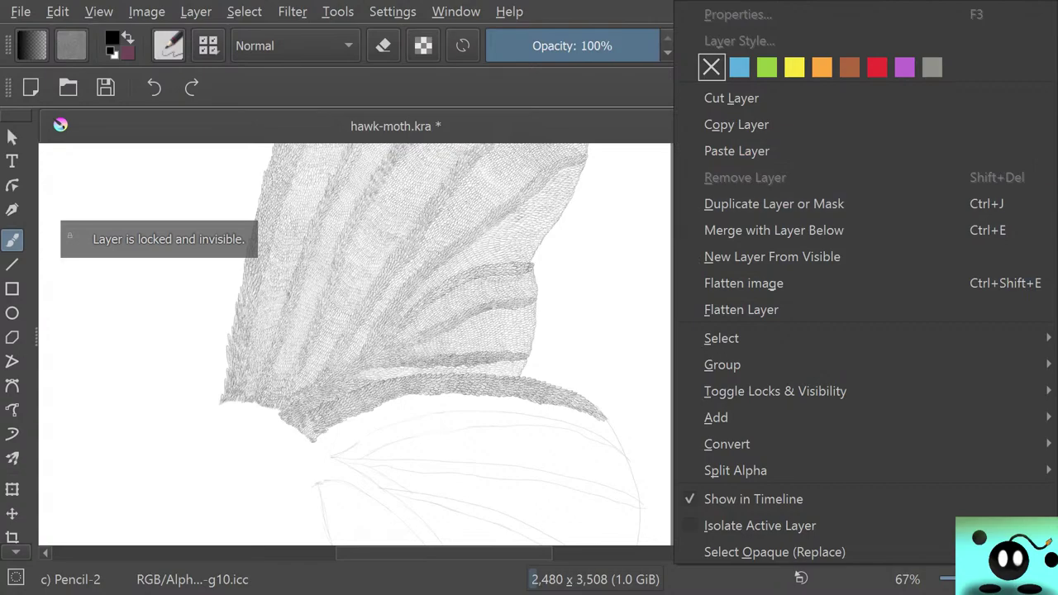
{"action": "key", "text": "Escape"}
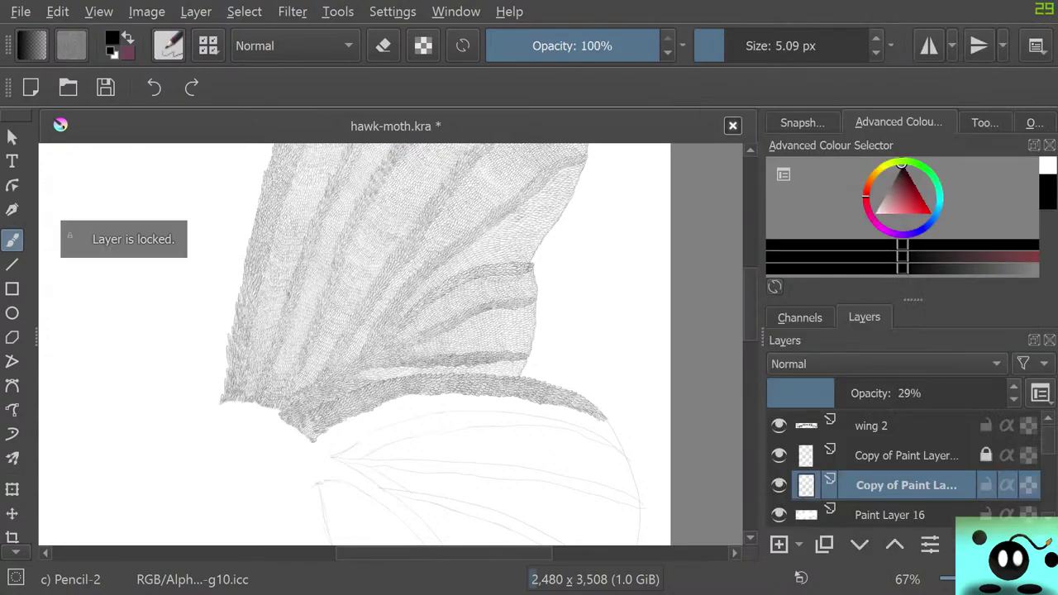
- Remove the lower of the two sketch copies and unlock the remaining copy below wing 2
{"action": "right_click", "coordinate": [986, 456]}
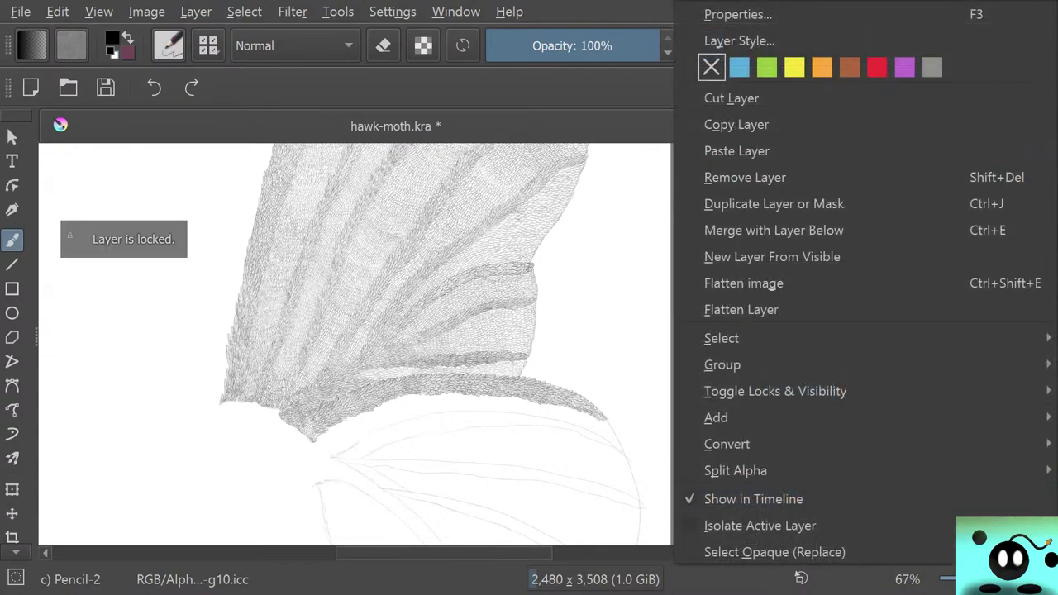
{"action": "left_click", "coordinate": [827, 178]}
{"action": "left_click", "coordinate": [906, 453]}
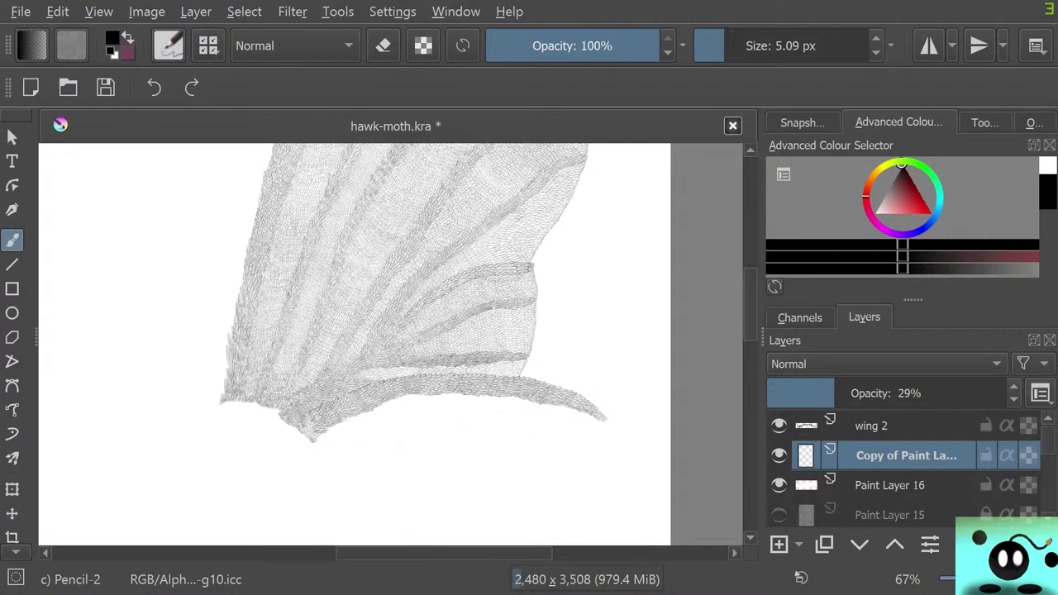
- Show and unlock Paint Layer 15, and move it directly above Paint Layer 16
{"action": "left_click", "coordinate": [893, 514]}
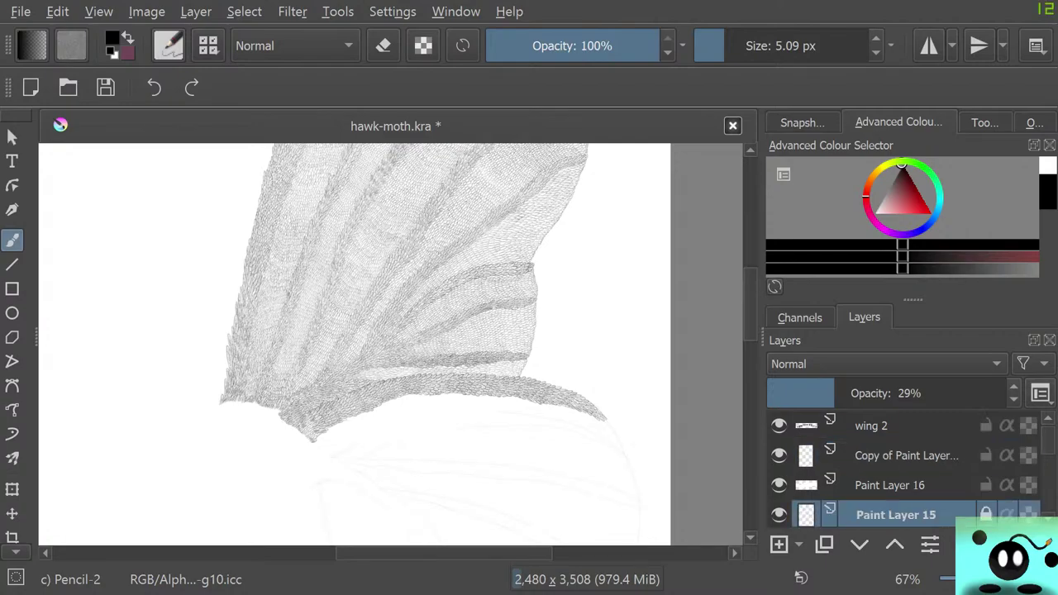
{"action": "left_click", "coordinate": [986, 513]}
{"action": "mouse_move", "coordinate": [896, 512]}
{"action": "left_mouse_down"}
{"action": "mouse_move", "coordinate": [909, 472]}
{"action": "mouse_move", "coordinate": [704, 540]}
{"action": "mouse_move", "coordinate": [203, 503]}
{"action": "mouse_move", "coordinate": [285, 585]}
{"action": "mouse_move", "coordinate": [330, 584]}
{"action": "left_mouse_up"}
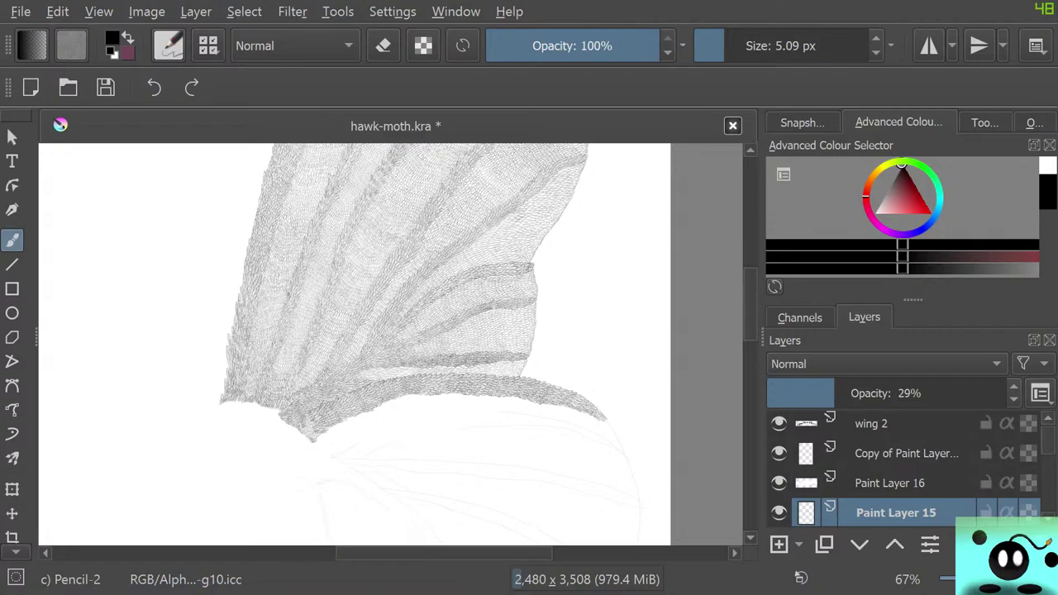
{"action": "left_click", "coordinate": [894, 544]}
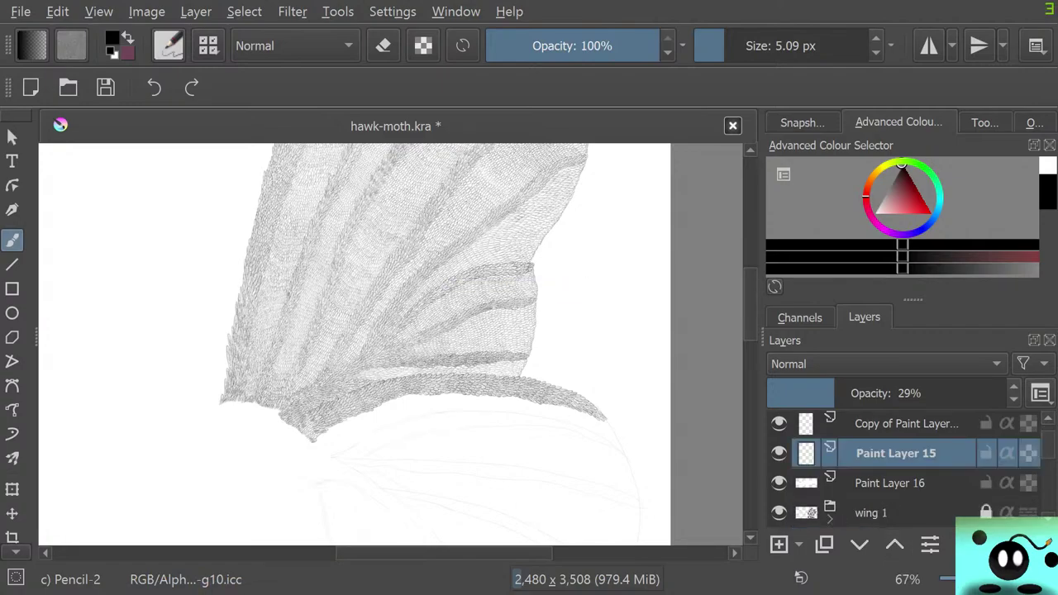
- Make wing 2 the active layer and check its scale band by toggling the layer's visibility
{"action": "scroll", "coordinate": [903, 471], "scroll_direction": "up", "scroll_amount": 1}
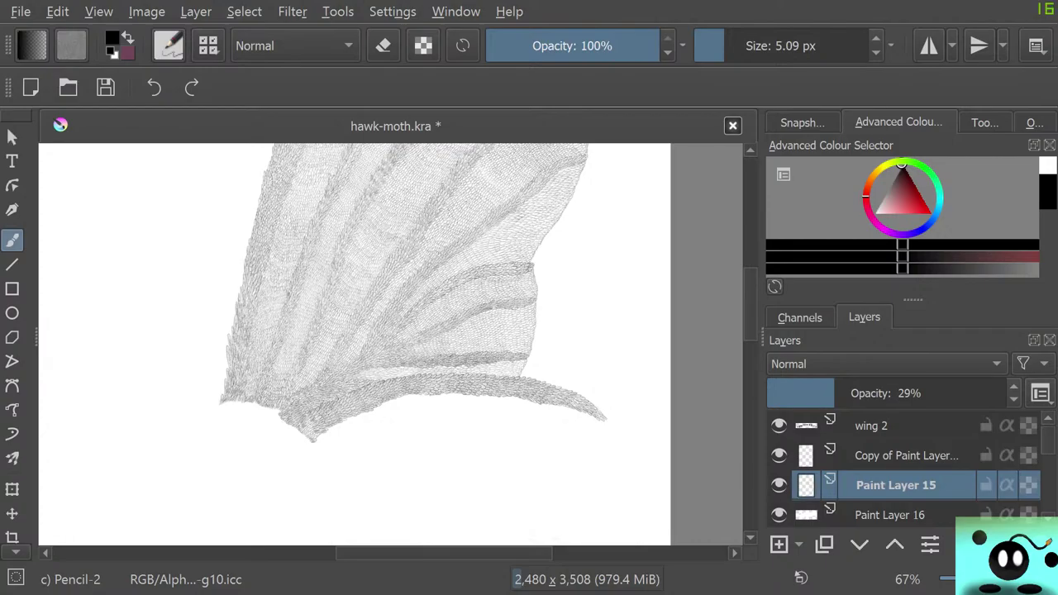
{"action": "scroll", "coordinate": [530, 438], "scroll_direction": "up", "scroll_amount": 2}
{"action": "scroll", "coordinate": [575, 451], "scroll_direction": "down", "scroll_amount": 2}
{"action": "scroll", "coordinate": [447, 471], "scroll_direction": "up", "scroll_amount": 2}
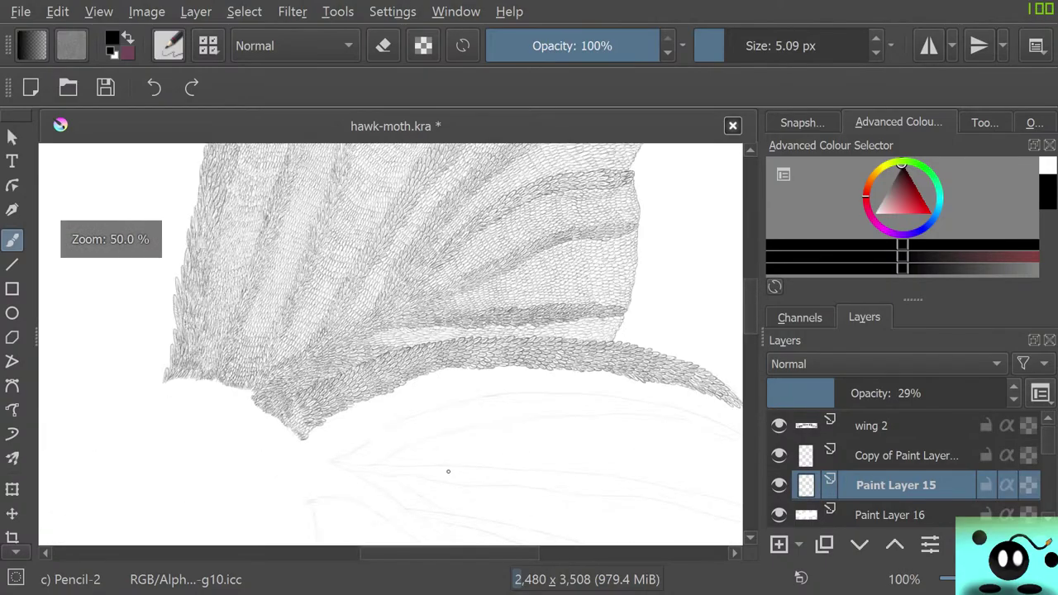
{"action": "scroll", "coordinate": [442, 471], "scroll_direction": "up", "scroll_amount": 1}
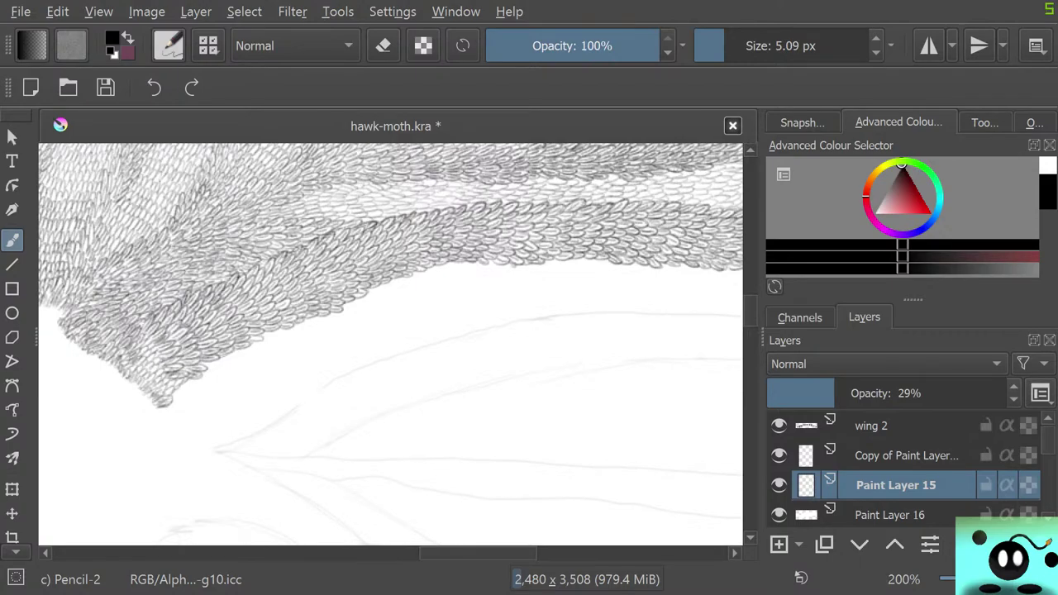
{"action": "left_click", "coordinate": [876, 426]}
{"action": "mouse_move", "coordinate": [877, 456]}
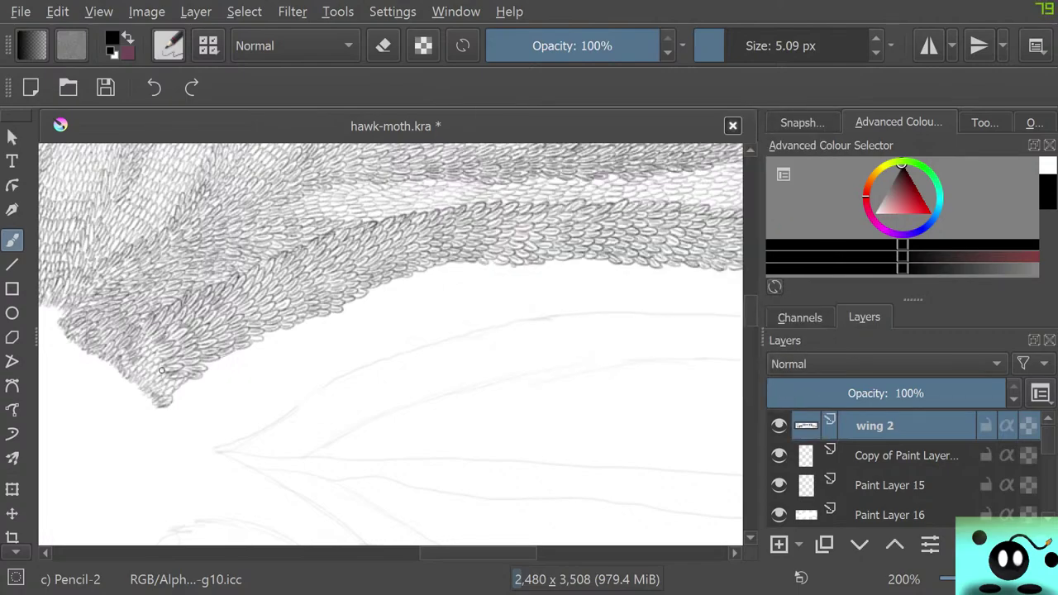
{"action": "left_click", "coordinate": [778, 425]}
{"action": "left_click", "coordinate": [779, 425]}
{"action": "left_click", "coordinate": [779, 426]}
{"action": "key", "text": "ctrl+h"}
- Draw a curved row of small scales on wing 2 from the band's pointed inner tip to the lower wing's vein origin
{"action": "mouse_move", "coordinate": [455, 553]}
{"action": "left_mouse_down"}
{"action": "mouse_move", "coordinate": [503, 553]}
{"action": "mouse_move", "coordinate": [472, 552]}
{"action": "left_mouse_up"}
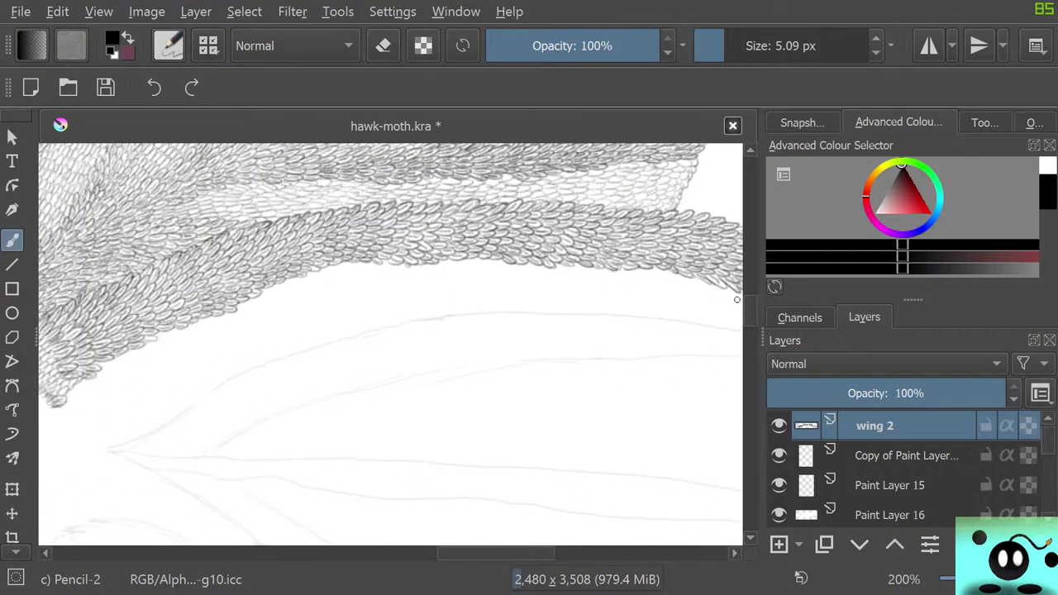
{"action": "mouse_move", "coordinate": [750, 309]}
{"action": "left_mouse_down"}
{"action": "mouse_move", "coordinate": [750, 325]}
{"action": "mouse_move", "coordinate": [750, 314]}
{"action": "left_mouse_up"}
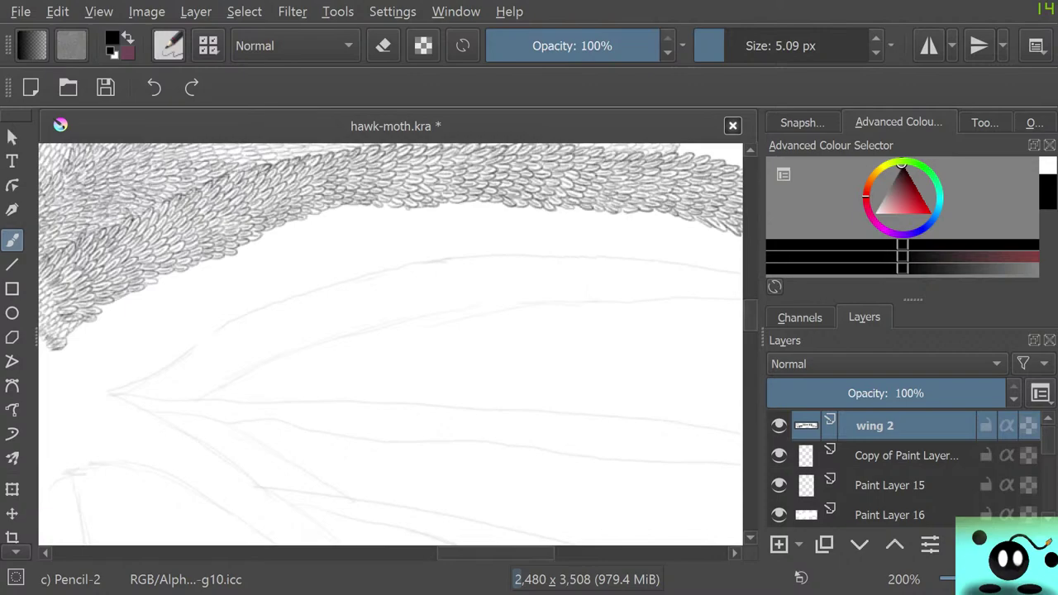
{"action": "scroll", "coordinate": [444, 534], "scroll_direction": "left", "scroll_amount": 8}
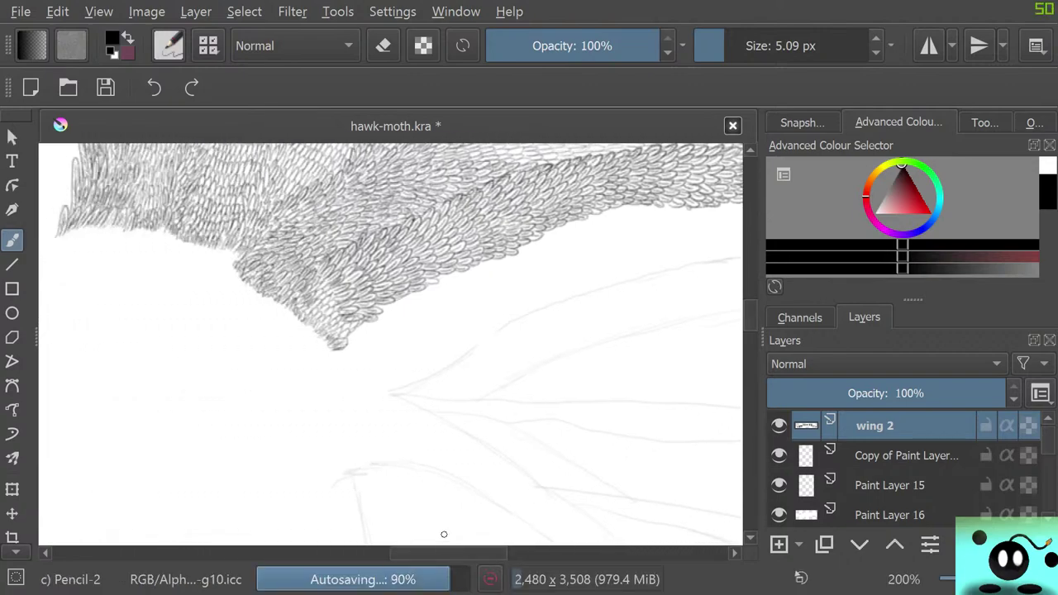
{"action": "mouse_move", "coordinate": [338, 350]}
{"action": "left_mouse_down"}
{"action": "mouse_move", "coordinate": [388, 372]}
{"action": "mouse_move", "coordinate": [376, 379]}
{"action": "mouse_move", "coordinate": [391, 373]}
{"action": "mouse_move", "coordinate": [386, 387]}
{"action": "mouse_move", "coordinate": [450, 393]}
{"action": "mouse_move", "coordinate": [437, 396]}
{"action": "mouse_move", "coordinate": [444, 402]}
{"action": "mouse_move", "coordinate": [480, 402]}
{"action": "left_mouse_up"}
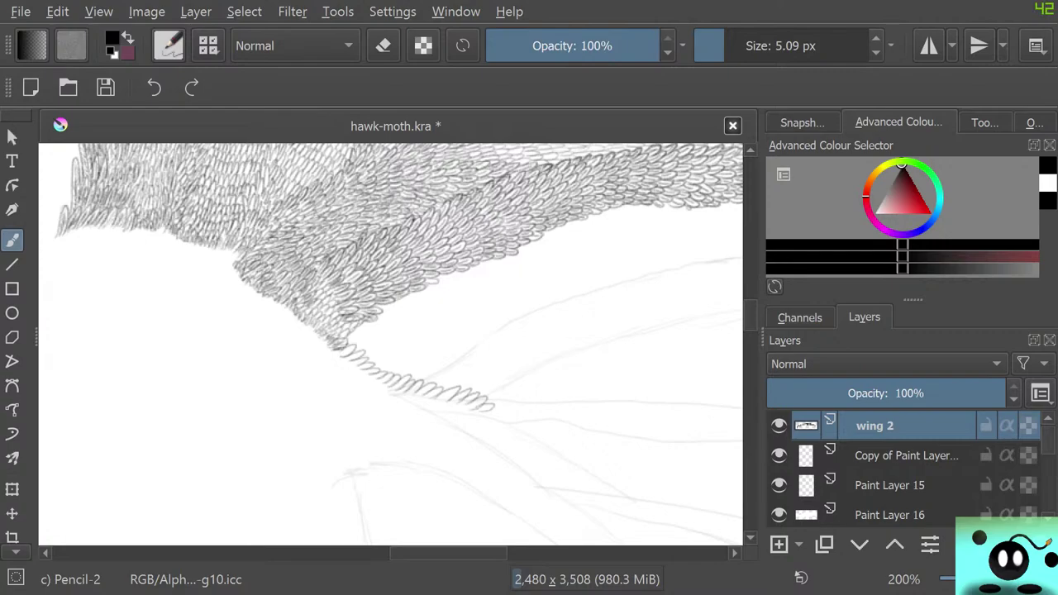
- Hide wing 1 and add a second row of scales along the inner edge, from the band's exposed end past the vein origin
{"action": "scroll", "coordinate": [910, 467], "scroll_direction": "down", "scroll_amount": 2}
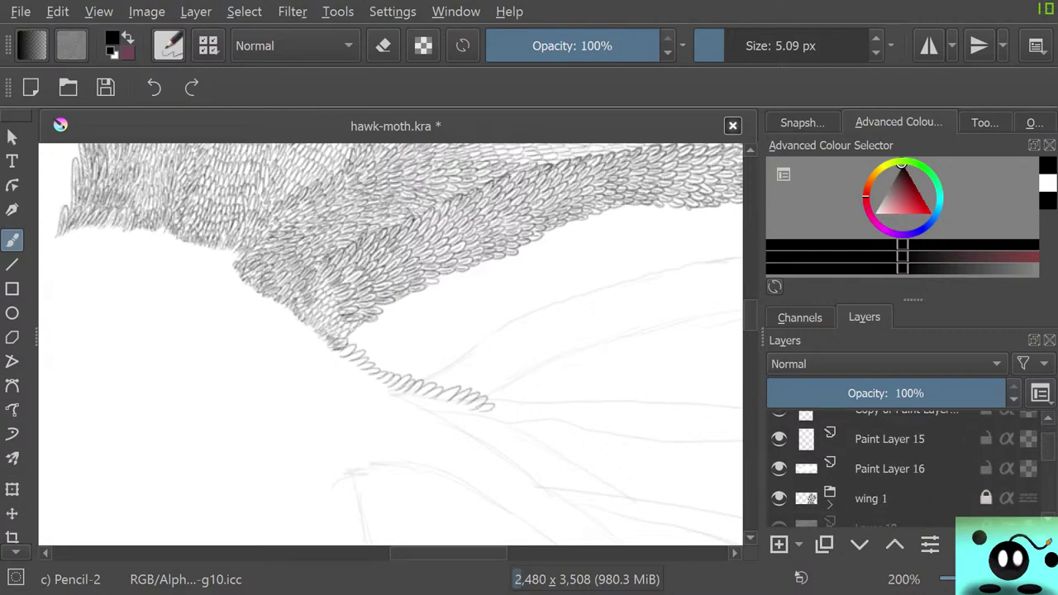
{"action": "left_click", "coordinate": [778, 498]}
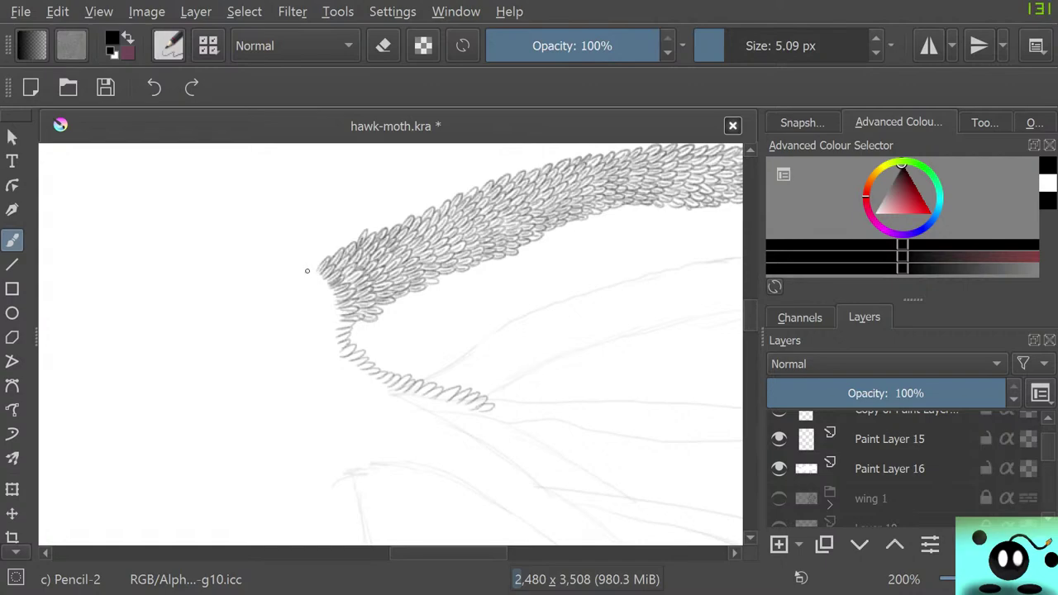
{"action": "mouse_move", "coordinate": [309, 280]}
{"action": "left_mouse_down"}
{"action": "mouse_move", "coordinate": [335, 304]}
{"action": "mouse_move", "coordinate": [325, 340]}
{"action": "mouse_move", "coordinate": [341, 345]}
{"action": "mouse_move", "coordinate": [332, 345]}
{"action": "mouse_move", "coordinate": [337, 363]}
{"action": "mouse_move", "coordinate": [354, 361]}
{"action": "mouse_move", "coordinate": [352, 382]}
{"action": "mouse_move", "coordinate": [371, 389]}
{"action": "mouse_move", "coordinate": [361, 374]}
{"action": "mouse_move", "coordinate": [369, 389]}
{"action": "mouse_move", "coordinate": [399, 391]}
{"action": "left_mouse_up"}
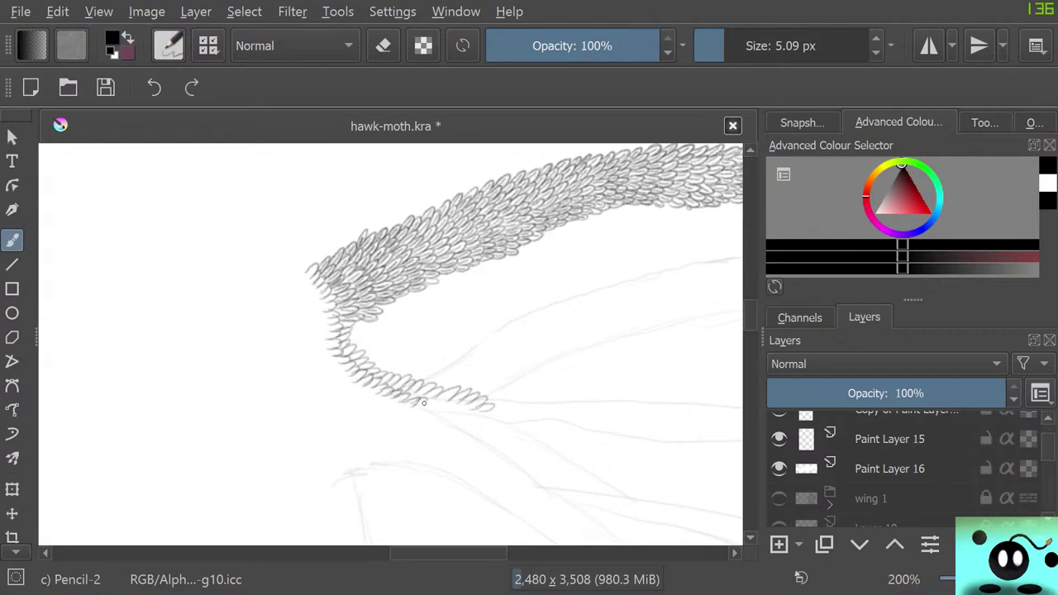
{"action": "left_click_drag", "start_coordinate": [427, 410], "coordinate": [450, 412]}
- Fill the strip between the lower wing's two uppermost sketched veins with successive rows of scales, working outward from the vein origin
{"action": "left_click_drag", "start_coordinate": [425, 383], "coordinate": [497, 391]}
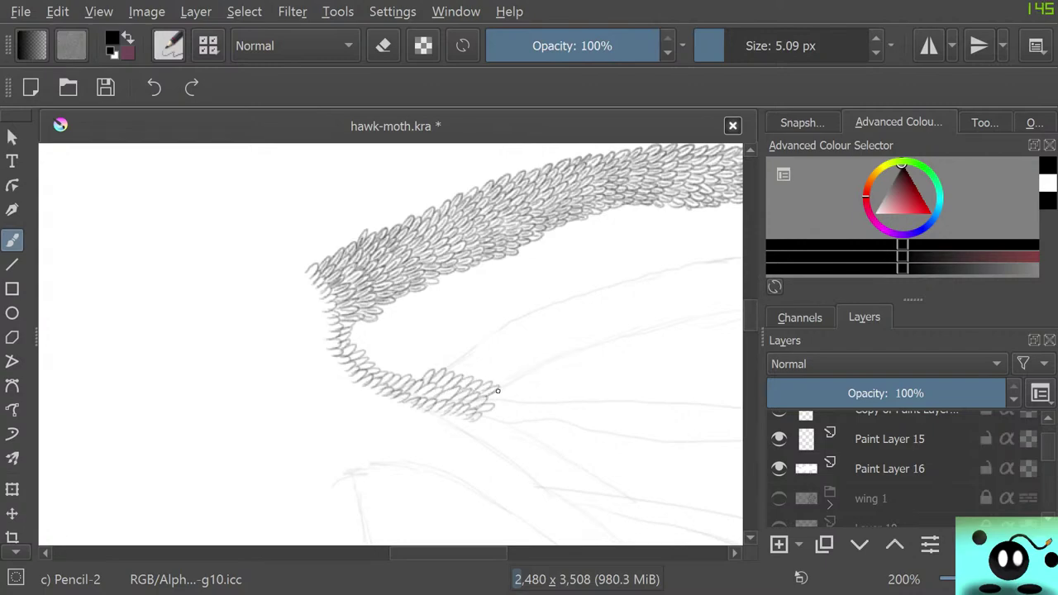
{"action": "mouse_move", "coordinate": [442, 369]}
{"action": "left_mouse_down"}
{"action": "mouse_move", "coordinate": [467, 359]}
{"action": "mouse_move", "coordinate": [457, 375]}
{"action": "mouse_move", "coordinate": [499, 389]}
{"action": "left_mouse_up"}
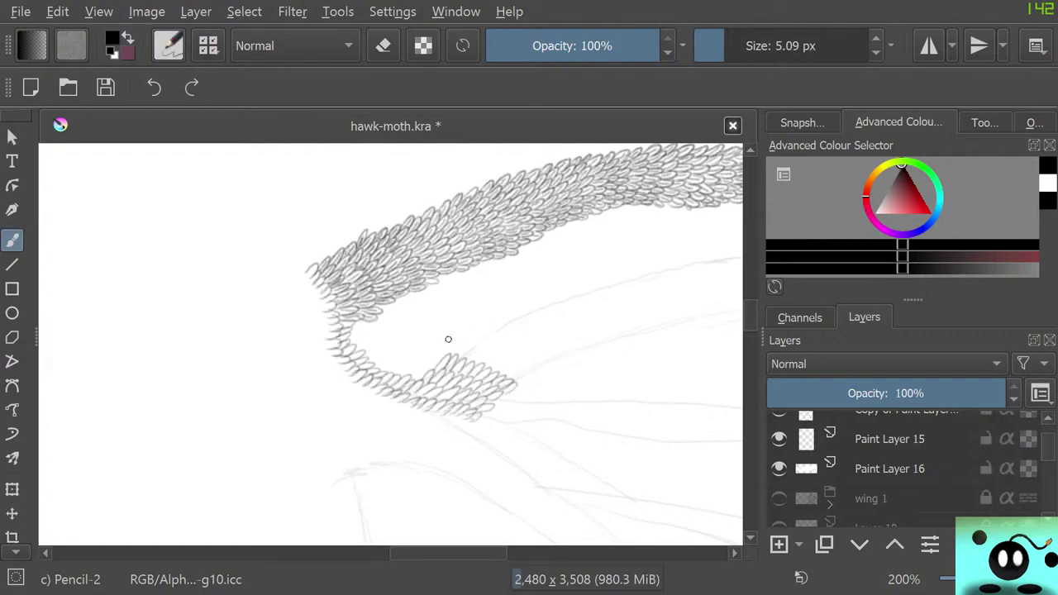
{"action": "mouse_move", "coordinate": [453, 357]}
{"action": "left_mouse_down"}
{"action": "mouse_move", "coordinate": [482, 352]}
{"action": "mouse_move", "coordinate": [501, 371]}
{"action": "left_mouse_up"}
{"action": "mouse_move", "coordinate": [463, 344]}
{"action": "left_mouse_down"}
{"action": "mouse_move", "coordinate": [488, 352]}
{"action": "mouse_move", "coordinate": [514, 361]}
{"action": "left_mouse_up"}
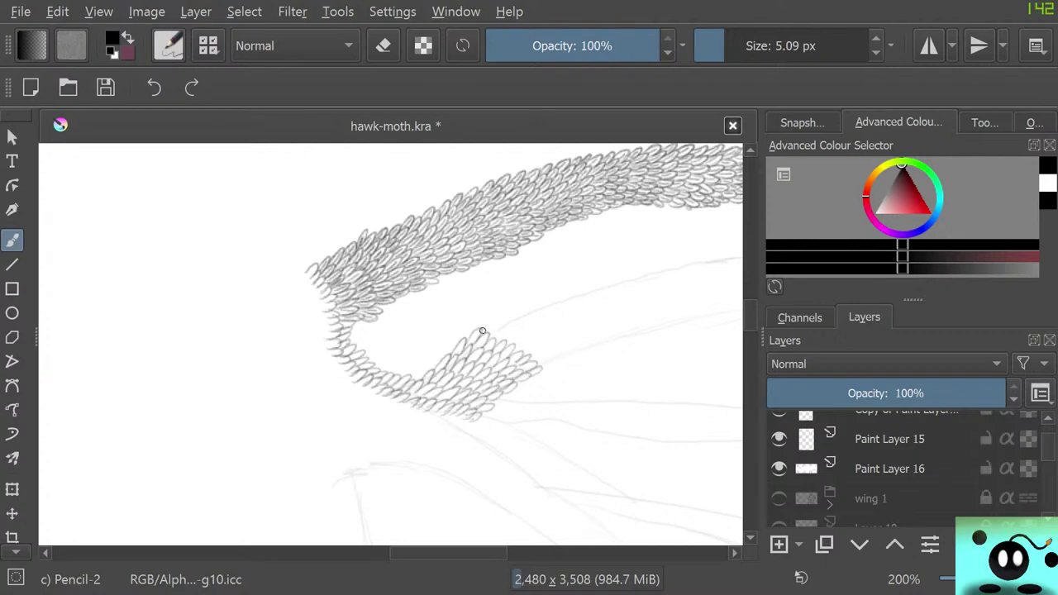
{"action": "left_click_drag", "start_coordinate": [484, 333], "coordinate": [491, 333]}
{"action": "mouse_move", "coordinate": [501, 327]}
{"action": "left_mouse_down"}
{"action": "mouse_move", "coordinate": [525, 315]}
{"action": "mouse_move", "coordinate": [519, 328]}
{"action": "mouse_move", "coordinate": [531, 324]}
{"action": "mouse_move", "coordinate": [532, 344]}
{"action": "mouse_move", "coordinate": [560, 355]}
{"action": "left_mouse_up"}
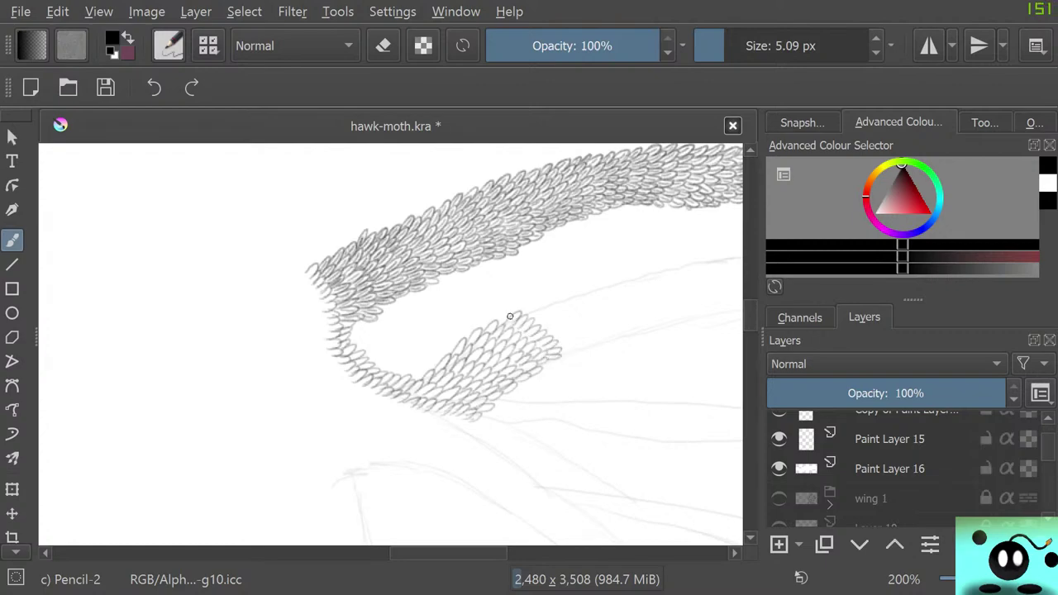
{"action": "left_click_drag", "start_coordinate": [510, 316], "coordinate": [514, 325]}
- Paint a soft black patch in the blank area beside the wing base and switch to the circular eraser brush at 7.70 px
{"action": "right_click", "coordinate": [273, 356]}
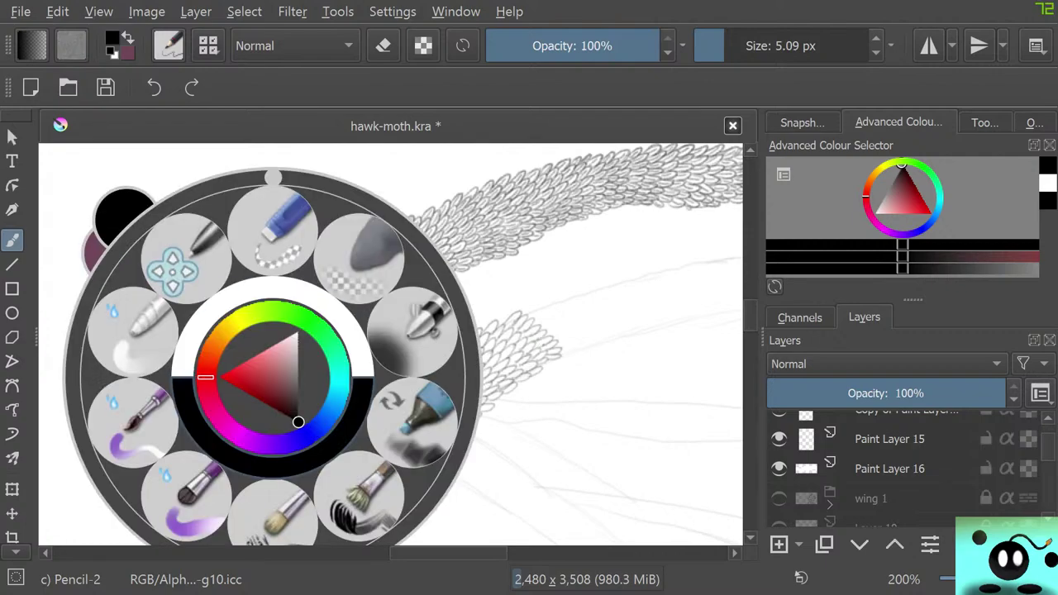
{"action": "left_click", "coordinate": [87, 187]}
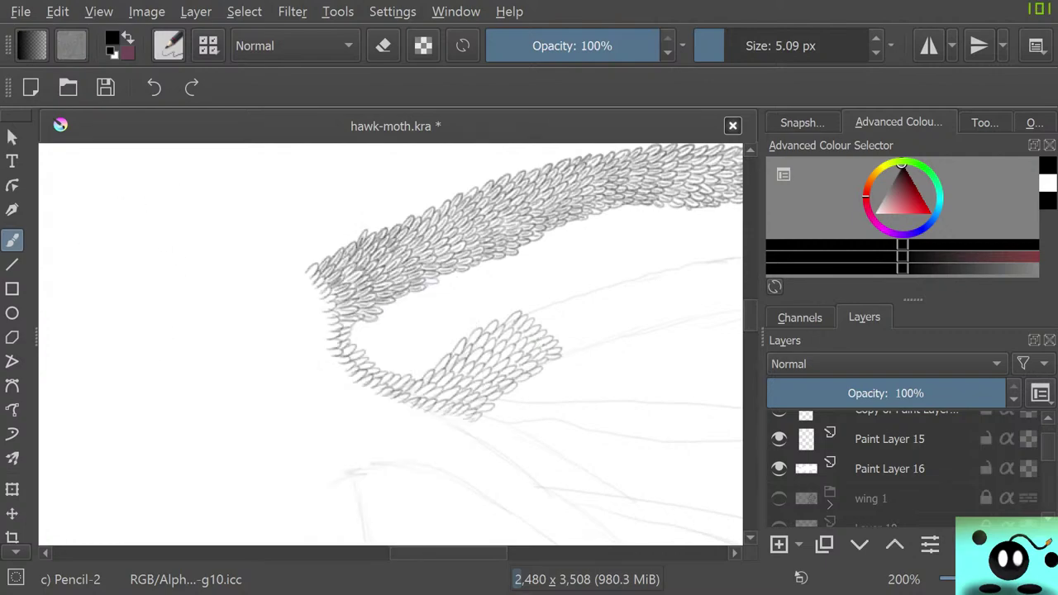
{"action": "left_click_drag", "start_coordinate": [739, 46], "coordinate": [776, 46]}
{"action": "mouse_move", "coordinate": [180, 402]}
{"action": "left_mouse_down"}
{"action": "mouse_move", "coordinate": [176, 441]}
{"action": "mouse_move", "coordinate": [161, 442]}
{"action": "mouse_move", "coordinate": [204, 415]}
{"action": "mouse_move", "coordinate": [150, 323]}
{"action": "mouse_move", "coordinate": [241, 444]}
{"action": "mouse_move", "coordinate": [193, 314]}
{"action": "mouse_move", "coordinate": [240, 405]}
{"action": "mouse_move", "coordinate": [193, 413]}
{"action": "mouse_move", "coordinate": [150, 339]}
{"action": "left_mouse_up"}
{"action": "key", "text": "e"}
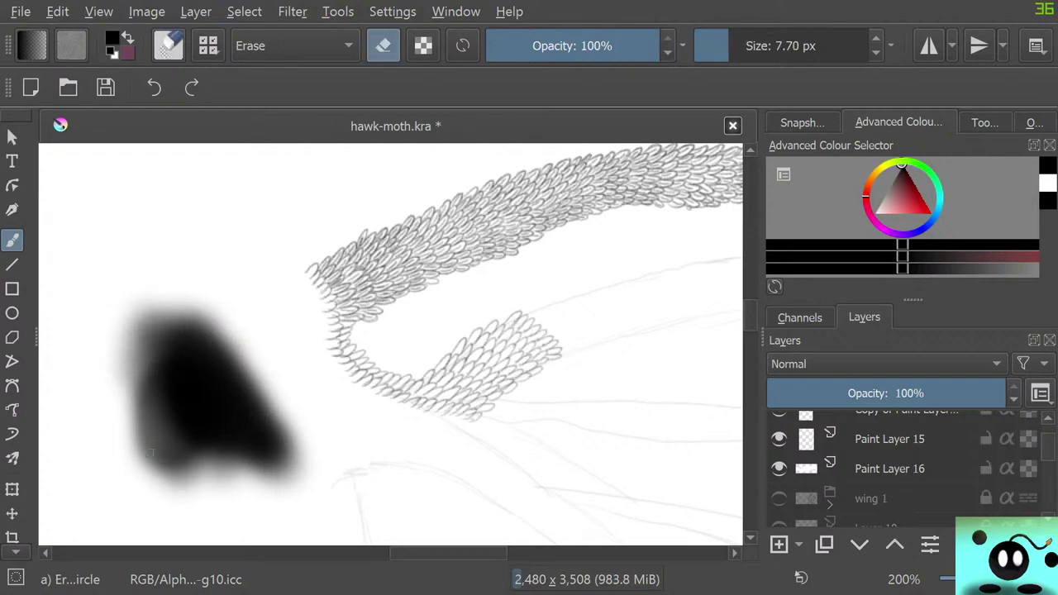
- Erase the black patch beside the wing base with the circular eraser at 100.53 px and return to the Pencil-2 brush
{"action": "left_click", "coordinate": [775, 47]}
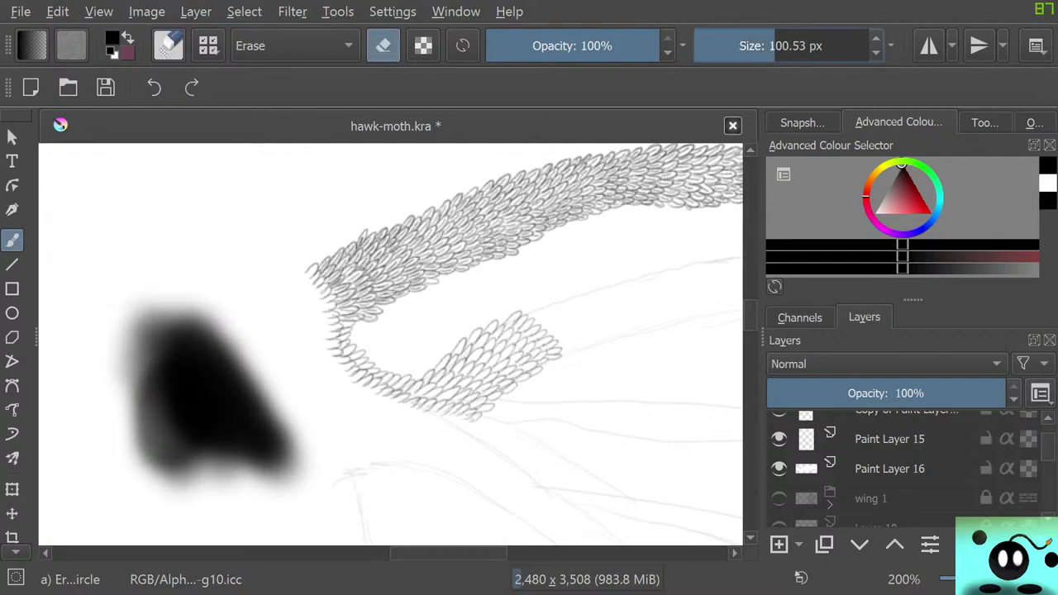
{"action": "mouse_move", "coordinate": [165, 446]}
{"action": "left_mouse_down"}
{"action": "mouse_move", "coordinate": [153, 383]}
{"action": "mouse_move", "coordinate": [129, 393]}
{"action": "mouse_move", "coordinate": [119, 441]}
{"action": "mouse_move", "coordinate": [169, 503]}
{"action": "mouse_move", "coordinate": [183, 488]}
{"action": "mouse_move", "coordinate": [196, 515]}
{"action": "mouse_move", "coordinate": [213, 502]}
{"action": "mouse_move", "coordinate": [177, 312]}
{"action": "mouse_move", "coordinate": [198, 305]}
{"action": "mouse_move", "coordinate": [291, 416]}
{"action": "mouse_move", "coordinate": [303, 453]}
{"action": "mouse_move", "coordinate": [272, 475]}
{"action": "mouse_move", "coordinate": [146, 291]}
{"action": "mouse_move", "coordinate": [151, 416]}
{"action": "left_mouse_up"}
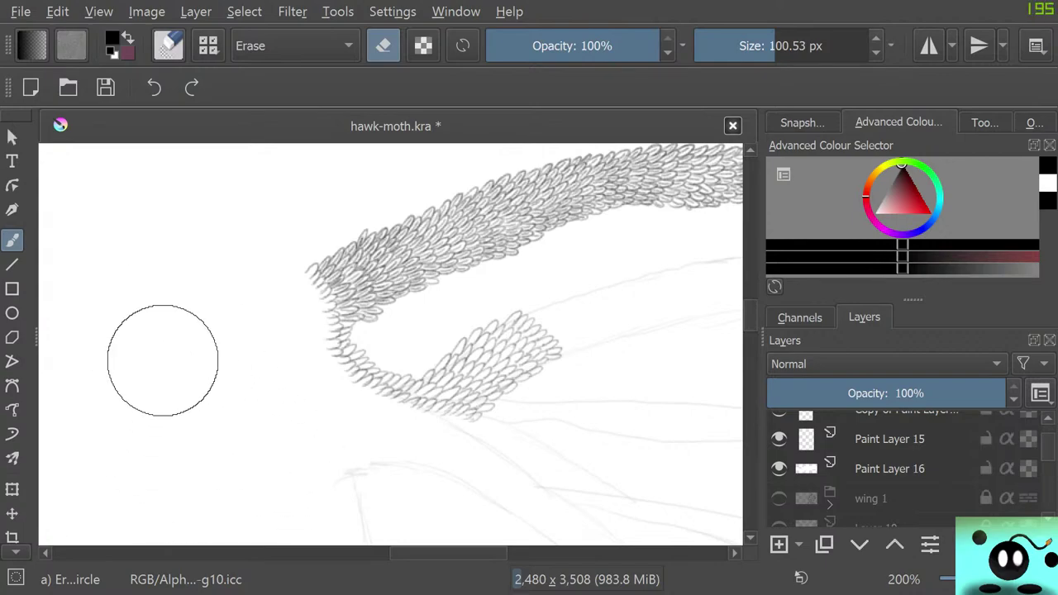
{"action": "key", "text": "slash"}
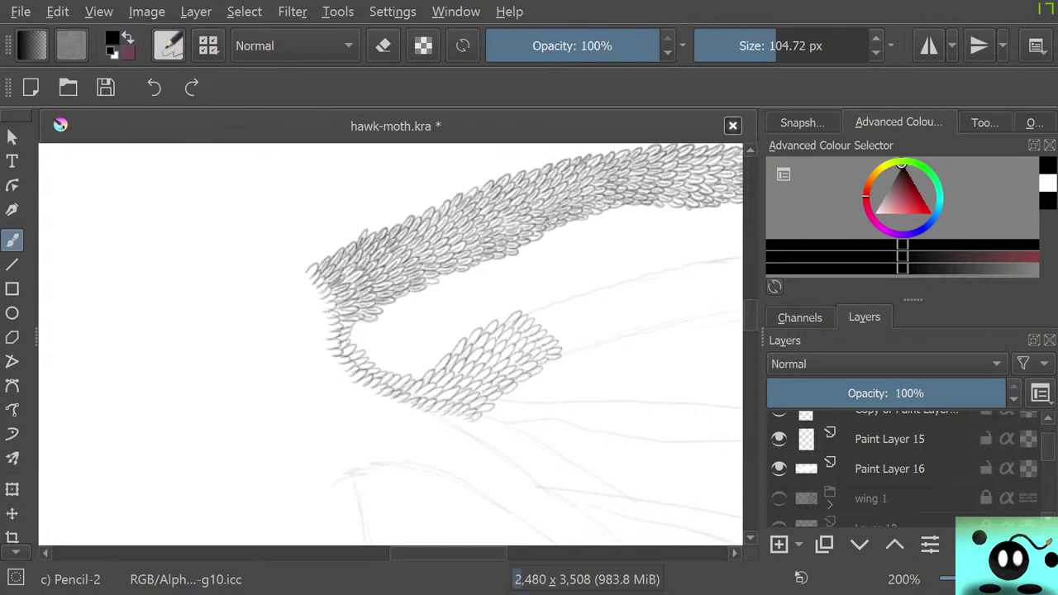
- Toggle the wing 1 layer's visibility to compare the upper wing's scales with those on the lower wing
{"action": "left_click", "coordinate": [778, 499]}
{"action": "left_click", "coordinate": [779, 498]}
{"action": "left_click", "coordinate": [779, 499]}
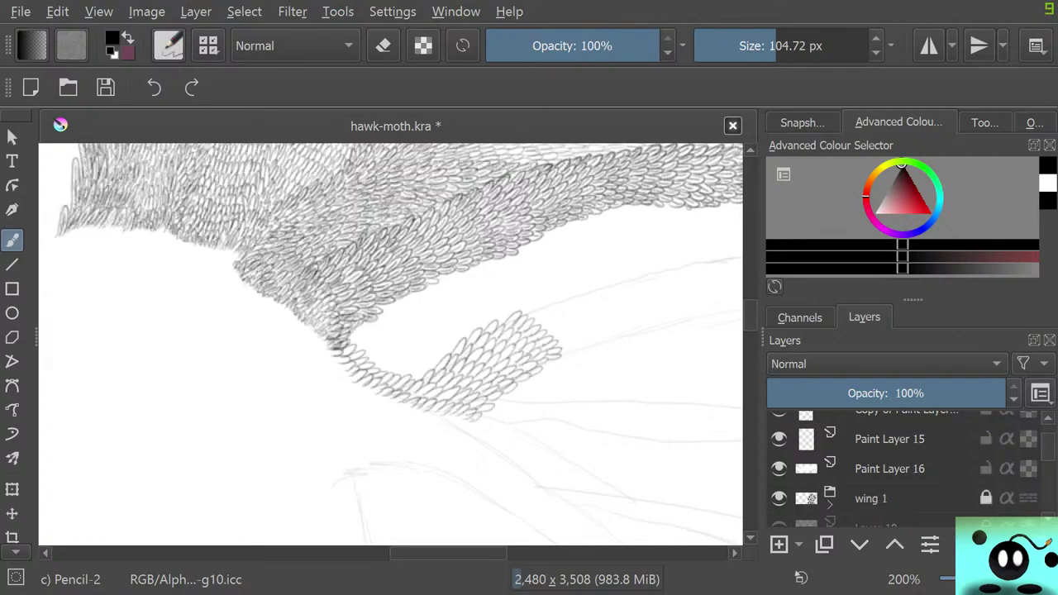
{"action": "left_click", "coordinate": [779, 498]}
{"action": "left_click", "coordinate": [779, 498]}
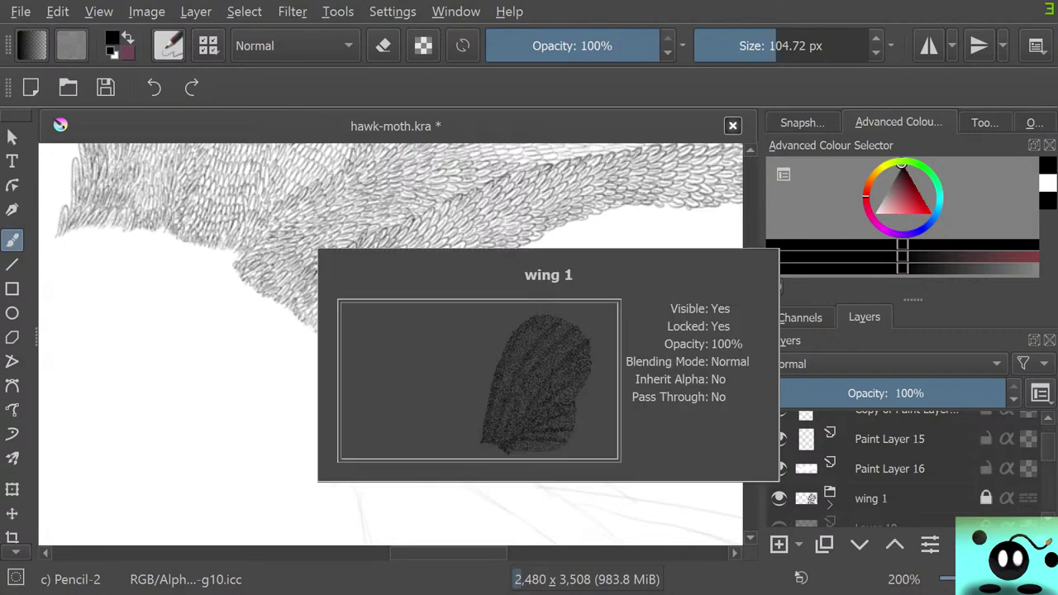
{"action": "left_click", "coordinate": [778, 499]}
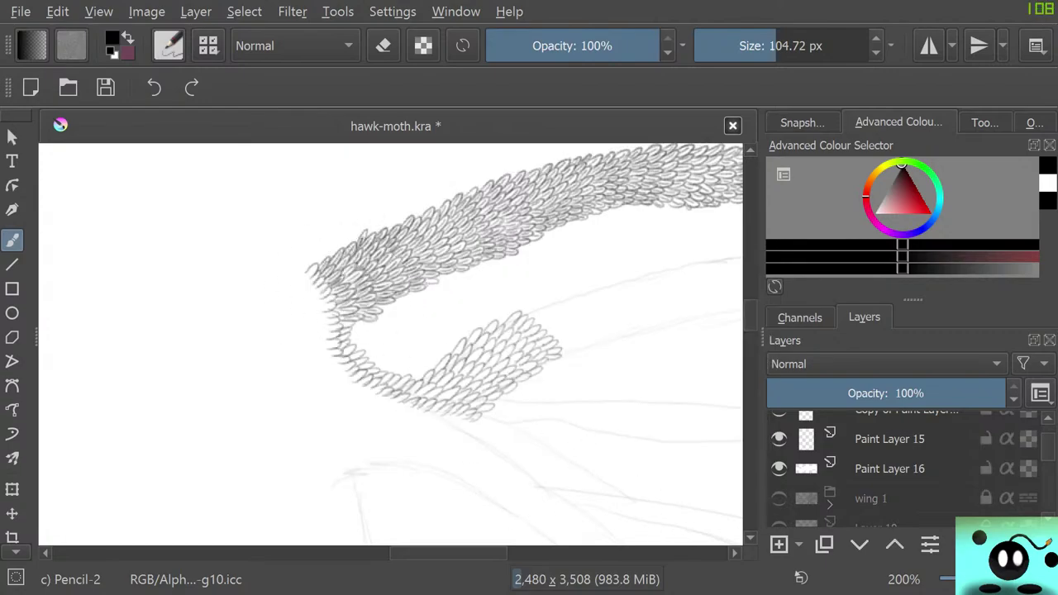
{"action": "left_click", "coordinate": [779, 499]}
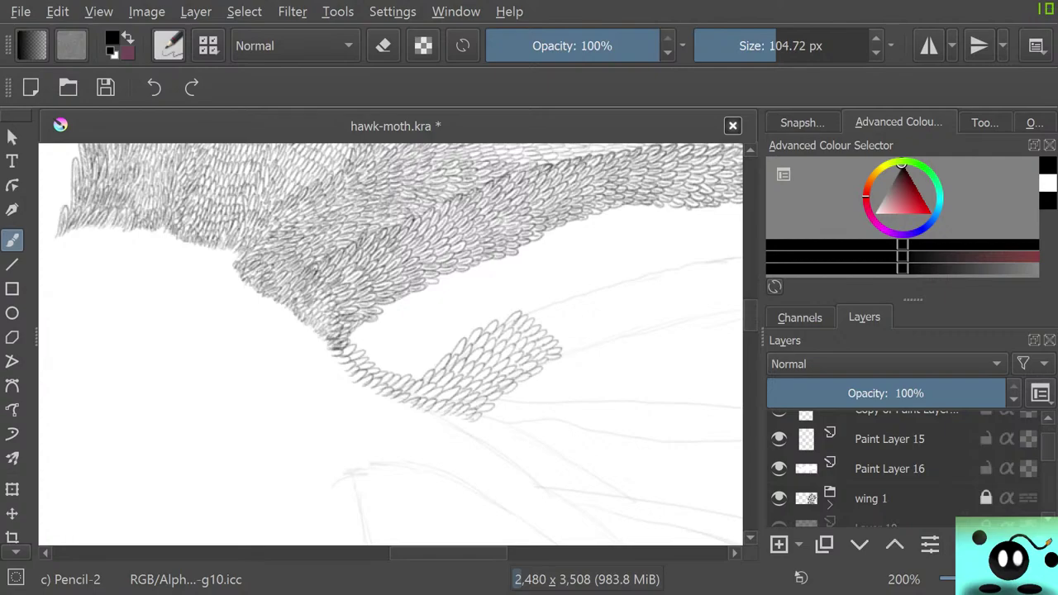
- Hide wing 1, make wing 2 the active layer and set the Pencil-2 brush to 5.09 px
{"action": "left_click", "coordinate": [896, 439]}
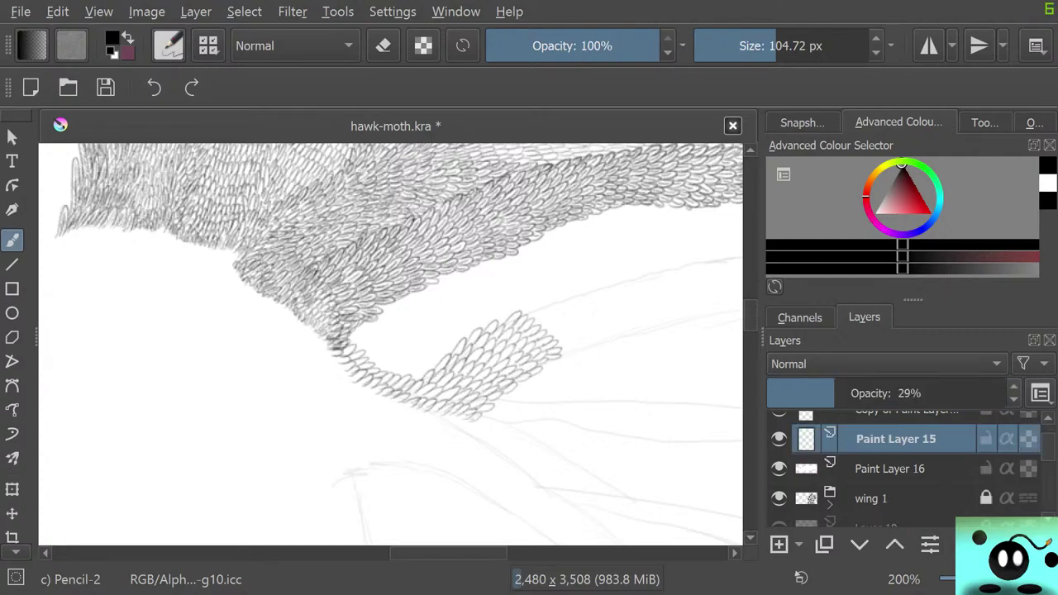
{"action": "left_click", "coordinate": [896, 469]}
{"action": "key", "text": "e"}
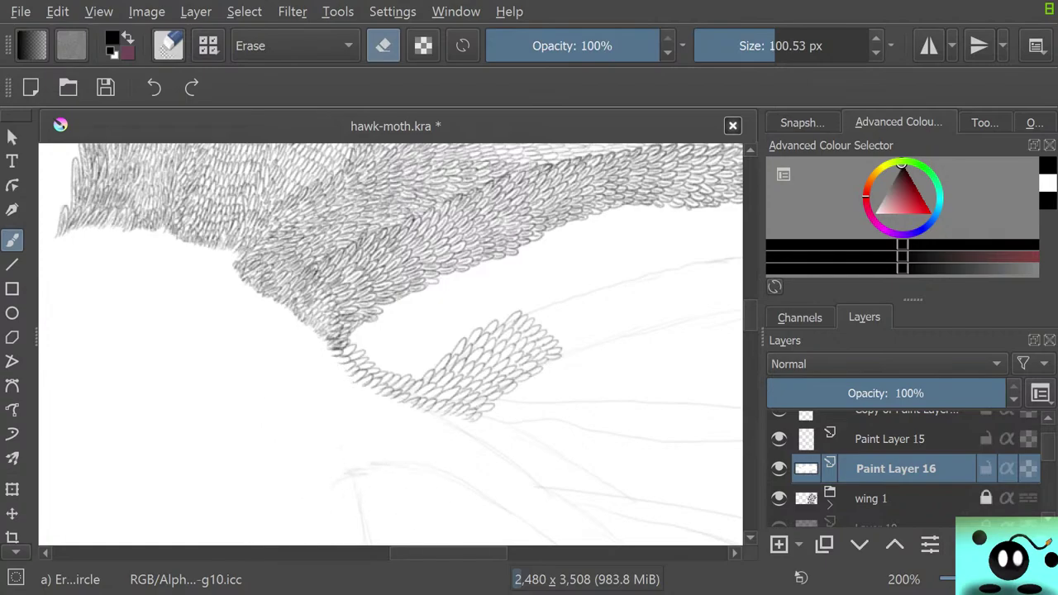
{"action": "left_click", "coordinate": [779, 499]}
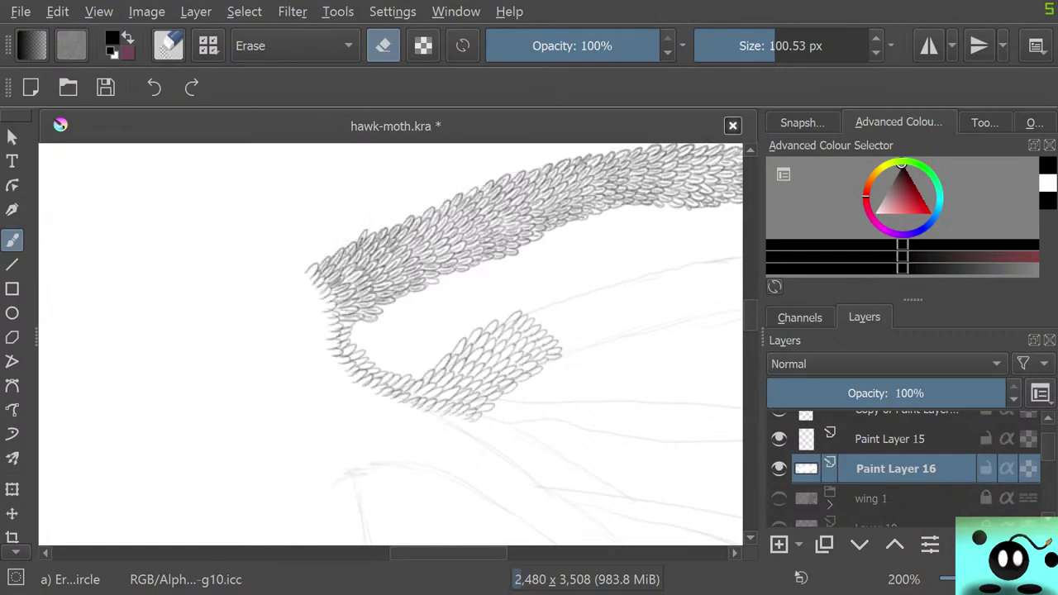
{"action": "scroll", "coordinate": [901, 467], "scroll_direction": "up", "scroll_amount": 2}
{"action": "left_click", "coordinate": [875, 426]}
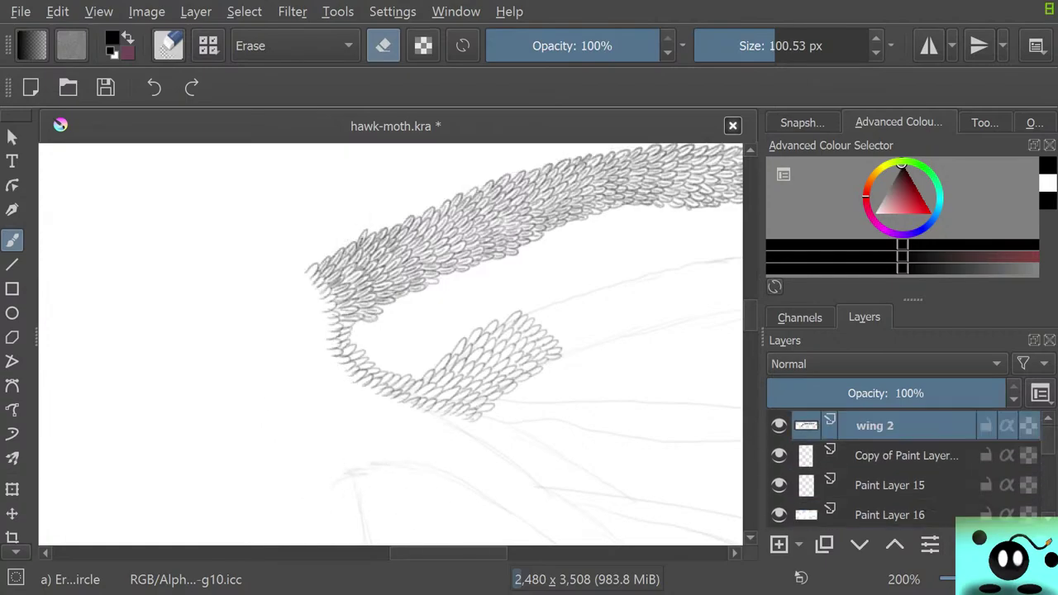
{"action": "key", "text": "/"}
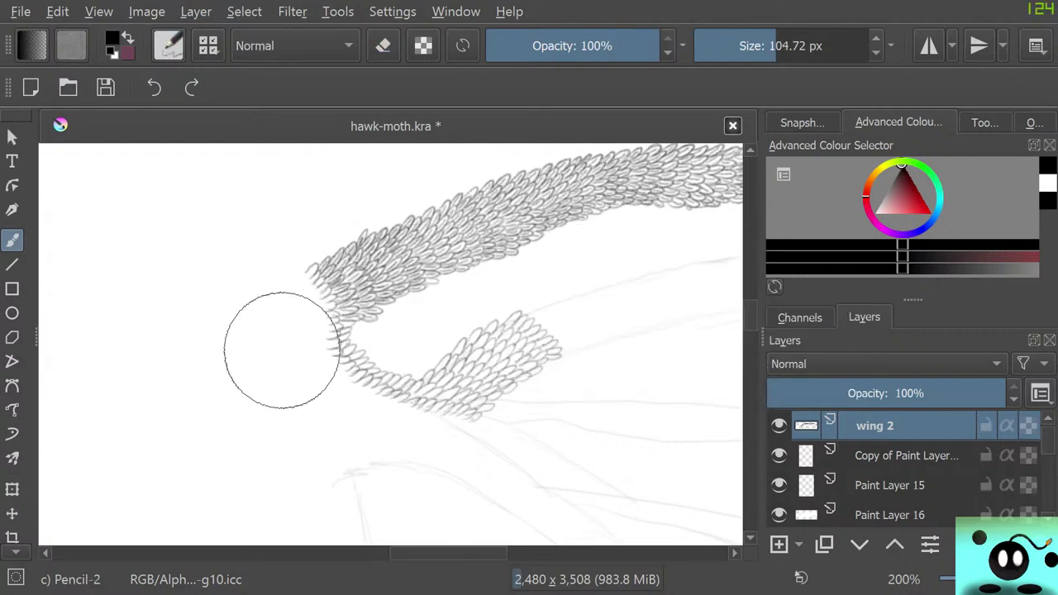
{"action": "left_click_drag", "start_coordinate": [736, 45], "coordinate": [722, 46]}
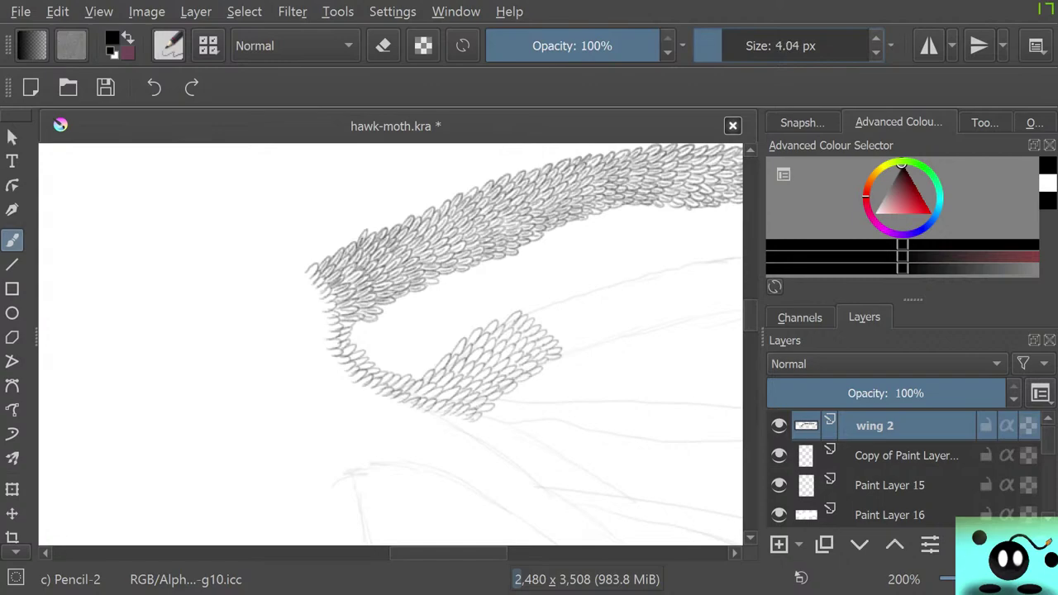
{"action": "left_click_drag", "start_coordinate": [265, 298], "coordinate": [269, 297]}
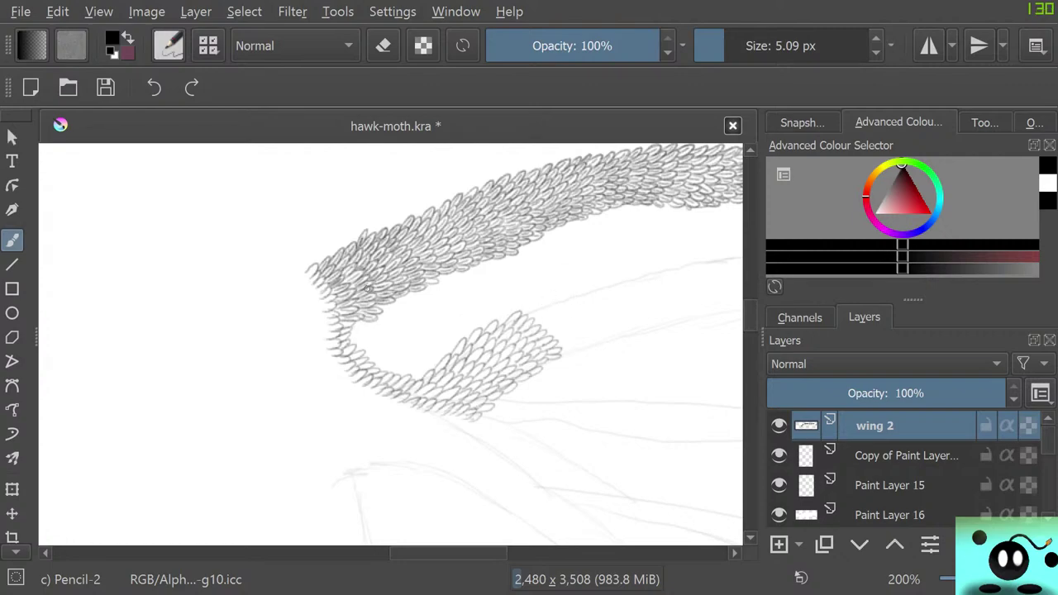
- Save the hawk-moth.kra document
{"action": "scroll", "coordinate": [462, 303], "scroll_direction": "up", "scroll_amount": 4}
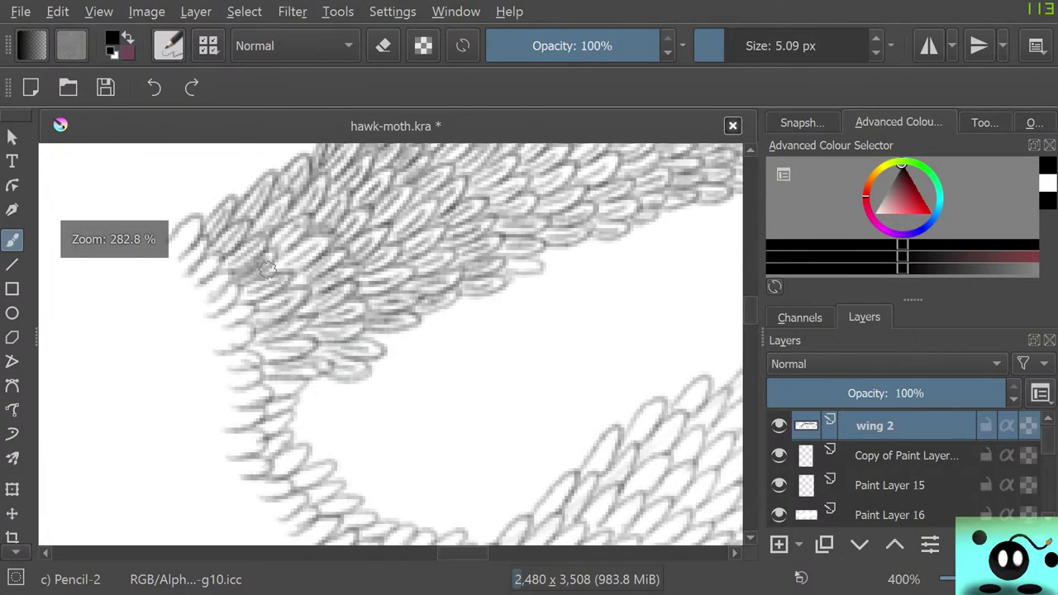
{"action": "scroll", "coordinate": [194, 319], "scroll_direction": "down", "scroll_amount": 1}
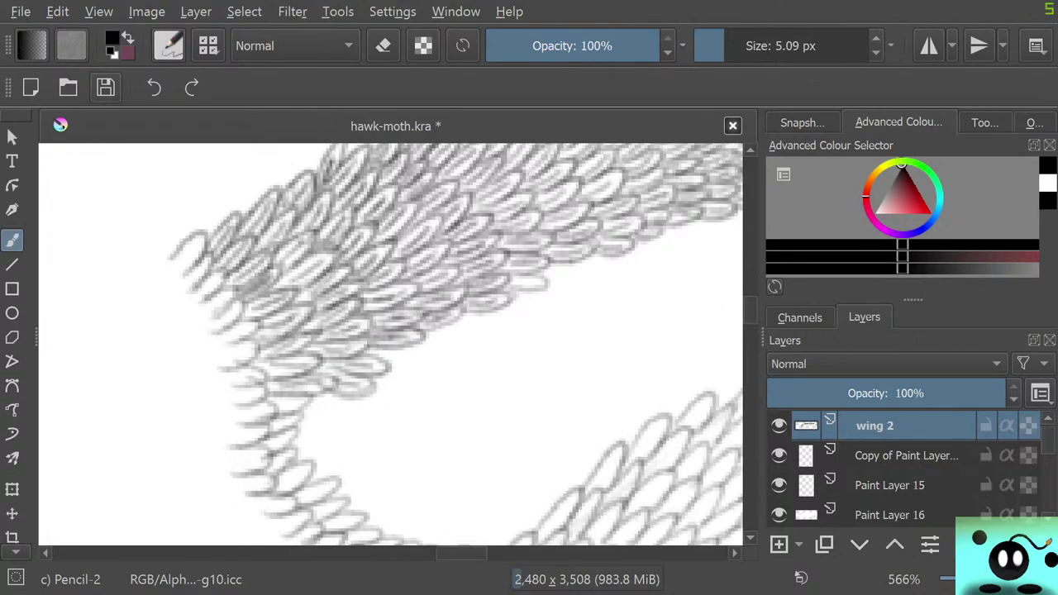
{"action": "left_click", "coordinate": [105, 86]}
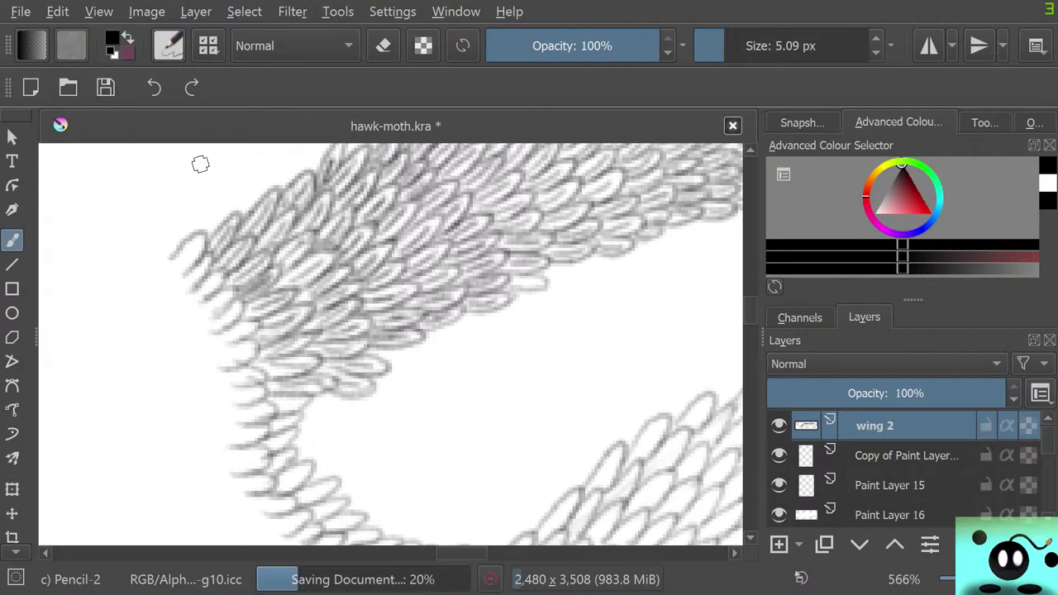
- Add small in-between scales along the lower wing's narrow curved inner edge, from the band's inner tip to the vein origin
{"action": "mouse_move", "coordinate": [192, 250]}
{"action": "left_mouse_down"}
{"action": "mouse_move", "coordinate": [180, 279]}
{"action": "mouse_move", "coordinate": [205, 261]}
{"action": "mouse_move", "coordinate": [195, 291]}
{"action": "mouse_move", "coordinate": [218, 275]}
{"action": "mouse_move", "coordinate": [200, 300]}
{"action": "mouse_move", "coordinate": [208, 312]}
{"action": "mouse_move", "coordinate": [221, 298]}
{"action": "mouse_move", "coordinate": [220, 341]}
{"action": "mouse_move", "coordinate": [249, 328]}
{"action": "mouse_move", "coordinate": [216, 350]}
{"action": "mouse_move", "coordinate": [240, 351]}
{"action": "mouse_move", "coordinate": [224, 362]}
{"action": "mouse_move", "coordinate": [228, 383]}
{"action": "mouse_move", "coordinate": [241, 377]}
{"action": "mouse_move", "coordinate": [229, 389]}
{"action": "mouse_move", "coordinate": [241, 399]}
{"action": "mouse_move", "coordinate": [233, 413]}
{"action": "mouse_move", "coordinate": [267, 411]}
{"action": "mouse_move", "coordinate": [229, 421]}
{"action": "left_mouse_up"}
{"action": "left_click_drag", "start_coordinate": [751, 308], "coordinate": [751, 314]}
{"action": "mouse_move", "coordinate": [249, 228]}
{"action": "left_mouse_down"}
{"action": "mouse_move", "coordinate": [270, 215]}
{"action": "mouse_move", "coordinate": [285, 194]}
{"action": "mouse_move", "coordinate": [273, 175]}
{"action": "mouse_move", "coordinate": [292, 172]}
{"action": "mouse_move", "coordinate": [267, 231]}
{"action": "mouse_move", "coordinate": [273, 239]}
{"action": "mouse_move", "coordinate": [286, 225]}
{"action": "mouse_move", "coordinate": [283, 251]}
{"action": "mouse_move", "coordinate": [240, 254]}
{"action": "mouse_move", "coordinate": [247, 243]}
{"action": "mouse_move", "coordinate": [230, 236]}
{"action": "mouse_move", "coordinate": [256, 230]}
{"action": "mouse_move", "coordinate": [246, 228]}
{"action": "mouse_move", "coordinate": [328, 278]}
{"action": "mouse_move", "coordinate": [306, 283]}
{"action": "mouse_move", "coordinate": [332, 295]}
{"action": "mouse_move", "coordinate": [302, 327]}
{"action": "mouse_move", "coordinate": [334, 309]}
{"action": "mouse_move", "coordinate": [291, 311]}
{"action": "mouse_move", "coordinate": [311, 298]}
{"action": "mouse_move", "coordinate": [338, 331]}
{"action": "mouse_move", "coordinate": [322, 340]}
{"action": "mouse_move", "coordinate": [347, 324]}
{"action": "mouse_move", "coordinate": [346, 352]}
{"action": "mouse_move", "coordinate": [383, 319]}
{"action": "mouse_move", "coordinate": [351, 311]}
{"action": "mouse_move", "coordinate": [364, 306]}
{"action": "mouse_move", "coordinate": [355, 271]}
{"action": "left_mouse_up"}
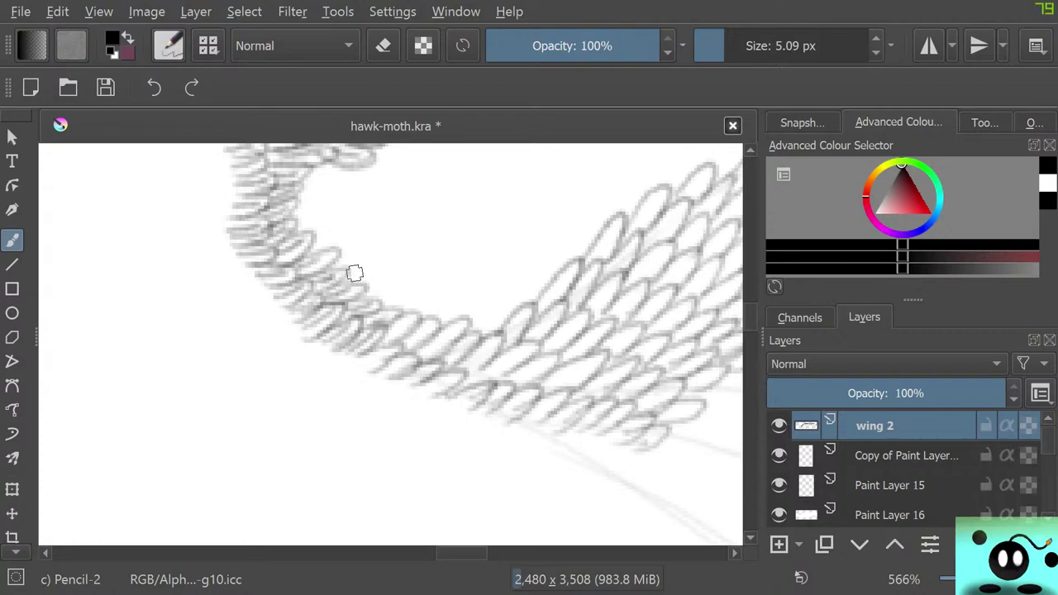
{"action": "mouse_move", "coordinate": [461, 553]}
{"action": "left_mouse_down"}
{"action": "mouse_move", "coordinate": [492, 553]}
{"action": "mouse_move", "coordinate": [474, 553]}
{"action": "left_mouse_up"}
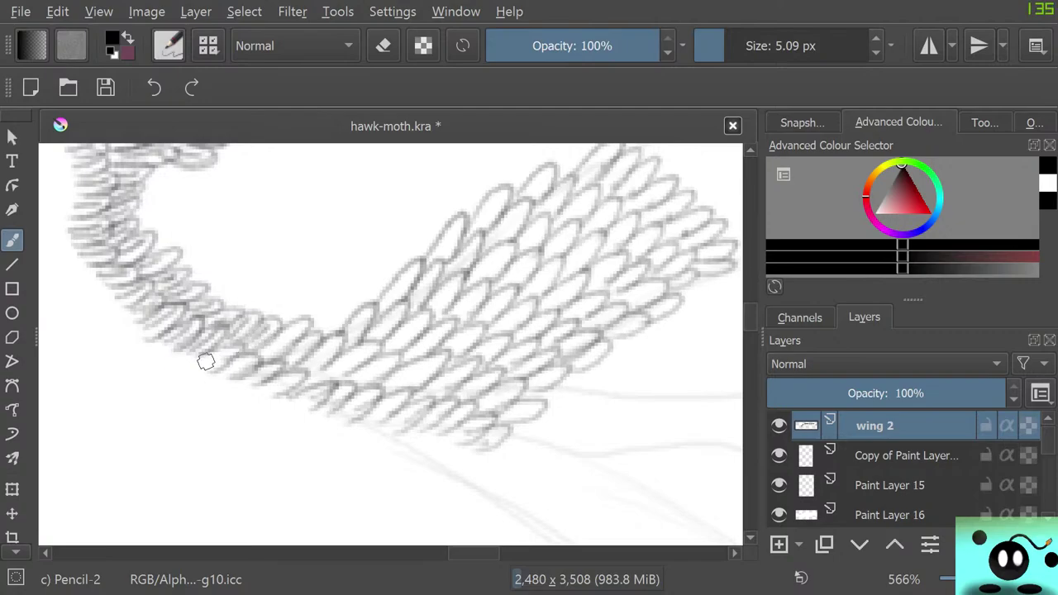
{"action": "mouse_move", "coordinate": [206, 362]}
{"action": "left_mouse_down"}
{"action": "mouse_move", "coordinate": [232, 351]}
{"action": "mouse_move", "coordinate": [229, 372]}
{"action": "mouse_move", "coordinate": [277, 349]}
{"action": "mouse_move", "coordinate": [297, 320]}
{"action": "mouse_move", "coordinate": [297, 362]}
{"action": "mouse_move", "coordinate": [287, 363]}
{"action": "mouse_move", "coordinate": [315, 336]}
{"action": "mouse_move", "coordinate": [283, 371]}
{"action": "mouse_move", "coordinate": [245, 384]}
{"action": "mouse_move", "coordinate": [259, 375]}
{"action": "mouse_move", "coordinate": [263, 388]}
{"action": "mouse_move", "coordinate": [318, 358]}
{"action": "mouse_move", "coordinate": [326, 365]}
{"action": "mouse_move", "coordinate": [298, 381]}
{"action": "mouse_move", "coordinate": [334, 374]}
{"action": "mouse_move", "coordinate": [360, 358]}
{"action": "mouse_move", "coordinate": [336, 363]}
{"action": "mouse_move", "coordinate": [358, 374]}
{"action": "mouse_move", "coordinate": [349, 386]}
{"action": "mouse_move", "coordinate": [381, 364]}
{"action": "mouse_move", "coordinate": [402, 391]}
{"action": "mouse_move", "coordinate": [431, 362]}
{"action": "mouse_move", "coordinate": [376, 319]}
{"action": "mouse_move", "coordinate": [357, 322]}
{"action": "mouse_move", "coordinate": [350, 336]}
{"action": "mouse_move", "coordinate": [371, 315]}
{"action": "mouse_move", "coordinate": [379, 335]}
{"action": "mouse_move", "coordinate": [401, 304]}
{"action": "mouse_move", "coordinate": [390, 349]}
{"action": "mouse_move", "coordinate": [425, 318]}
{"action": "mouse_move", "coordinate": [414, 344]}
{"action": "mouse_move", "coordinate": [428, 341]}
{"action": "mouse_move", "coordinate": [338, 387]}
{"action": "mouse_move", "coordinate": [303, 325]}
{"action": "mouse_move", "coordinate": [298, 338]}
{"action": "mouse_move", "coordinate": [266, 323]}
{"action": "mouse_move", "coordinate": [258, 349]}
{"action": "mouse_move", "coordinate": [308, 327]}
{"action": "mouse_move", "coordinate": [301, 361]}
{"action": "left_mouse_up"}
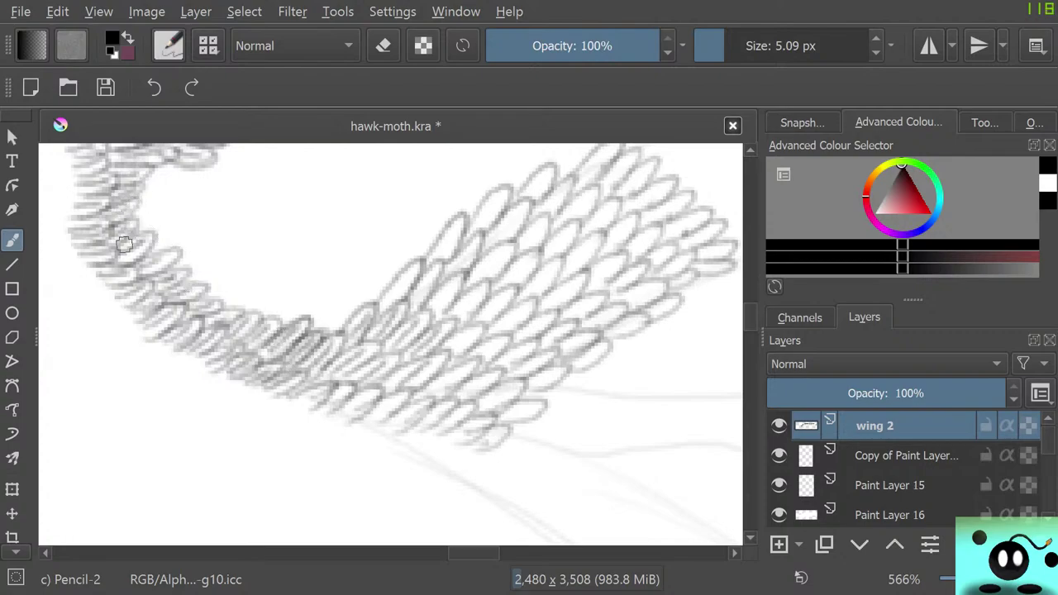
- Darken the scales with fine inner strokes from the inner edge's bend to the first scales of the strip between the veins
{"action": "mouse_move", "coordinate": [124, 244]}
{"action": "left_mouse_down"}
{"action": "mouse_move", "coordinate": [139, 262]}
{"action": "mouse_move", "coordinate": [156, 284]}
{"action": "mouse_move", "coordinate": [166, 270]}
{"action": "mouse_move", "coordinate": [151, 289]}
{"action": "mouse_move", "coordinate": [199, 284]}
{"action": "mouse_move", "coordinate": [166, 300]}
{"action": "mouse_move", "coordinate": [205, 296]}
{"action": "mouse_move", "coordinate": [184, 312]}
{"action": "mouse_move", "coordinate": [229, 341]}
{"action": "mouse_move", "coordinate": [209, 313]}
{"action": "mouse_move", "coordinate": [242, 307]}
{"action": "mouse_move", "coordinate": [210, 331]}
{"action": "mouse_move", "coordinate": [255, 310]}
{"action": "mouse_move", "coordinate": [230, 337]}
{"action": "mouse_move", "coordinate": [264, 339]}
{"action": "left_mouse_up"}
{"action": "mouse_move", "coordinate": [152, 335]}
{"action": "left_mouse_down"}
{"action": "mouse_move", "coordinate": [174, 313]}
{"action": "mouse_move", "coordinate": [178, 336]}
{"action": "mouse_move", "coordinate": [158, 336]}
{"action": "mouse_move", "coordinate": [209, 349]}
{"action": "mouse_move", "coordinate": [196, 354]}
{"action": "mouse_move", "coordinate": [233, 352]}
{"action": "mouse_move", "coordinate": [204, 369]}
{"action": "mouse_move", "coordinate": [217, 360]}
{"action": "mouse_move", "coordinate": [249, 370]}
{"action": "mouse_move", "coordinate": [233, 379]}
{"action": "mouse_move", "coordinate": [276, 373]}
{"action": "mouse_move", "coordinate": [258, 362]}
{"action": "mouse_move", "coordinate": [275, 386]}
{"action": "left_mouse_up"}
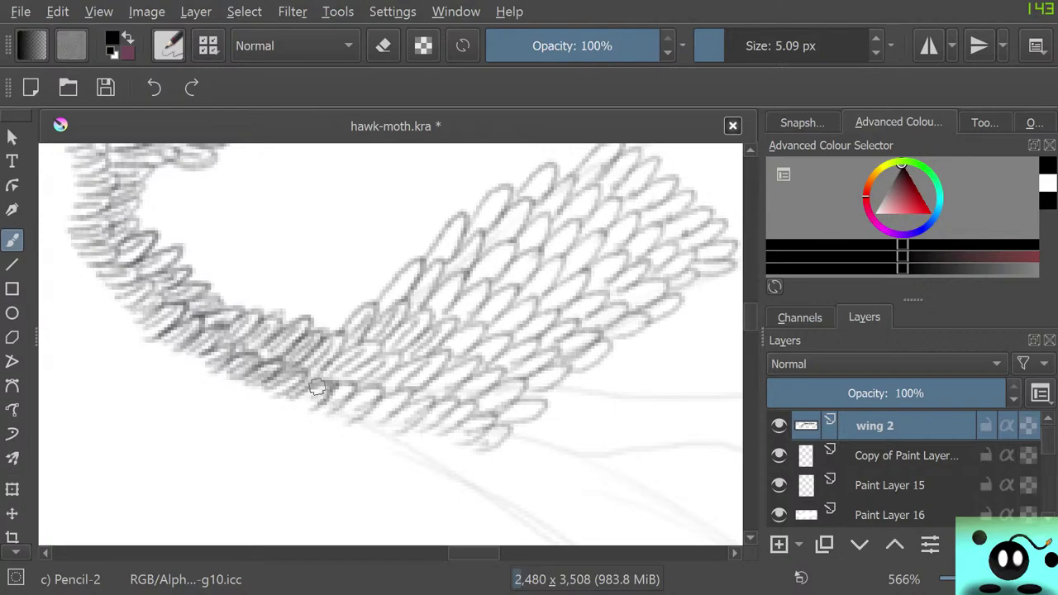
{"action": "mouse_move", "coordinate": [328, 393]}
{"action": "left_mouse_down"}
{"action": "mouse_move", "coordinate": [325, 407]}
{"action": "mouse_move", "coordinate": [346, 387]}
{"action": "left_mouse_up"}
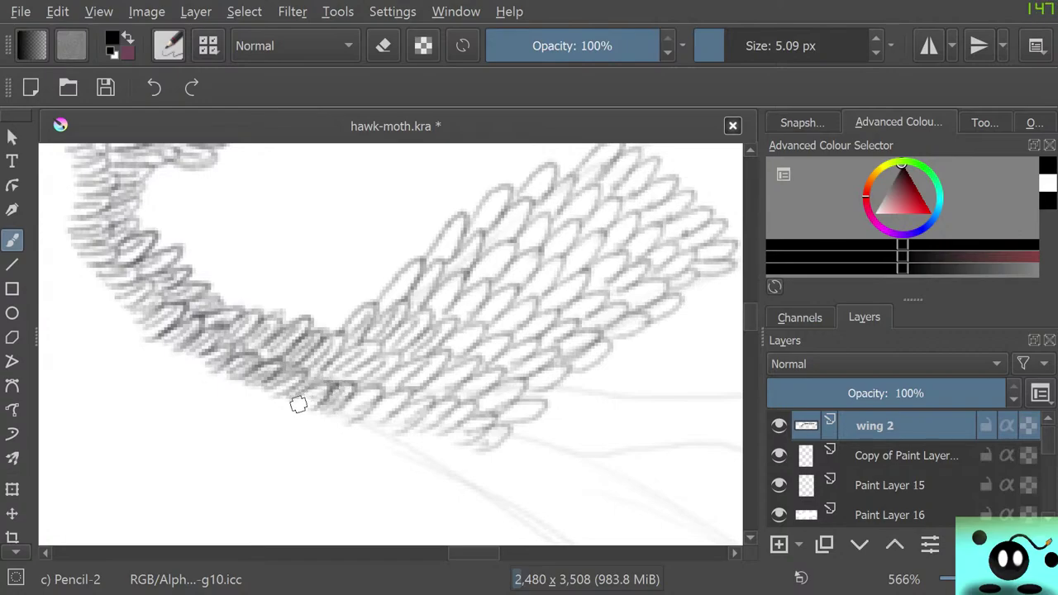
{"action": "mouse_move", "coordinate": [345, 350]}
{"action": "left_mouse_down"}
{"action": "mouse_move", "coordinate": [316, 379]}
{"action": "mouse_move", "coordinate": [349, 350]}
{"action": "mouse_move", "coordinate": [340, 358]}
{"action": "mouse_move", "coordinate": [371, 356]}
{"action": "mouse_move", "coordinate": [333, 379]}
{"action": "mouse_move", "coordinate": [386, 355]}
{"action": "mouse_move", "coordinate": [346, 390]}
{"action": "left_mouse_up"}
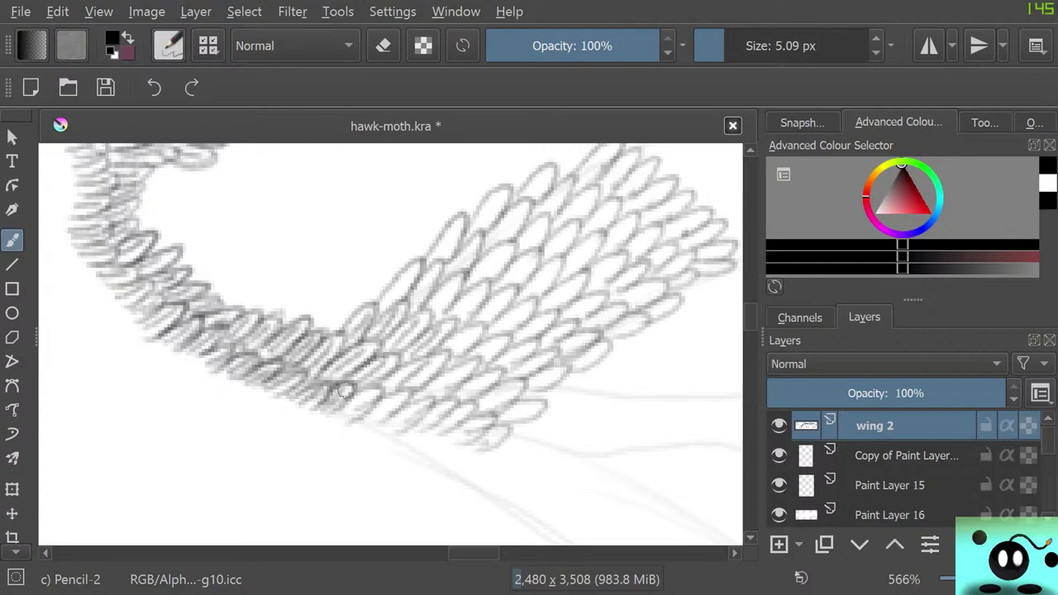
{"action": "mouse_move", "coordinate": [345, 323]}
{"action": "left_mouse_down"}
{"action": "mouse_move", "coordinate": [372, 321]}
{"action": "mouse_move", "coordinate": [356, 334]}
{"action": "mouse_move", "coordinate": [372, 322]}
{"action": "mouse_move", "coordinate": [380, 334]}
{"action": "mouse_move", "coordinate": [408, 304]}
{"action": "mouse_move", "coordinate": [371, 343]}
{"action": "mouse_move", "coordinate": [405, 346]}
{"action": "left_mouse_up"}
{"action": "mouse_move", "coordinate": [386, 303]}
{"action": "left_mouse_down"}
{"action": "mouse_move", "coordinate": [406, 280]}
{"action": "mouse_move", "coordinate": [374, 303]}
{"action": "mouse_move", "coordinate": [408, 264]}
{"action": "mouse_move", "coordinate": [422, 274]}
{"action": "mouse_move", "coordinate": [388, 305]}
{"action": "left_mouse_up"}
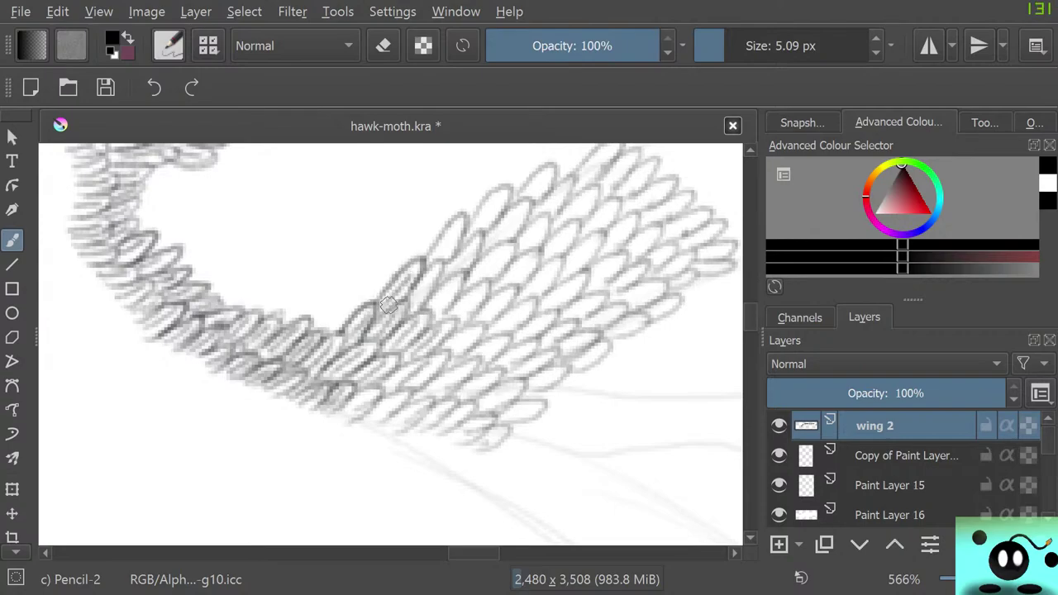
- Add fine strokes to the scales where the inner edge meets the upper band and darken the scales along the band's lower edge
{"action": "left_click_drag", "start_coordinate": [750, 317], "coordinate": [750, 309]}
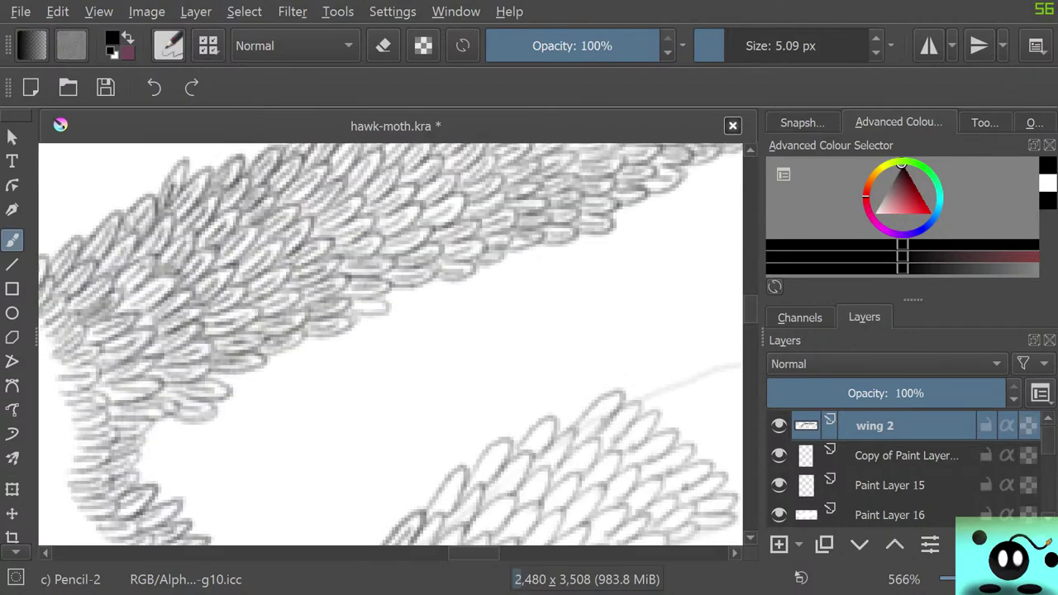
{"action": "left_click_drag", "start_coordinate": [472, 554], "coordinate": [459, 553]}
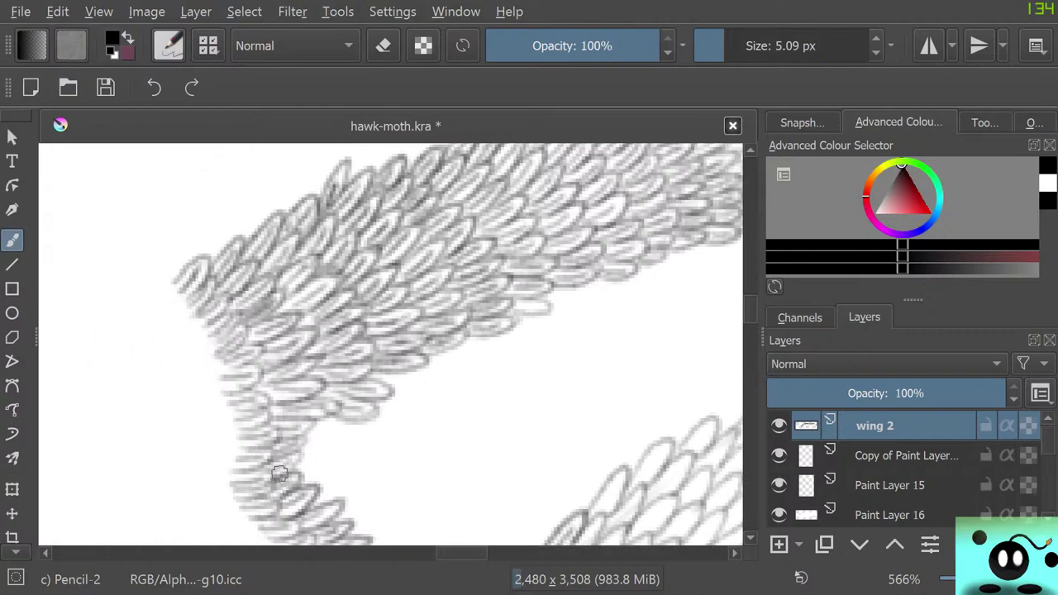
{"action": "mouse_move", "coordinate": [288, 455]}
{"action": "left_mouse_down"}
{"action": "mouse_move", "coordinate": [273, 445]}
{"action": "mouse_move", "coordinate": [275, 429]}
{"action": "left_mouse_up"}
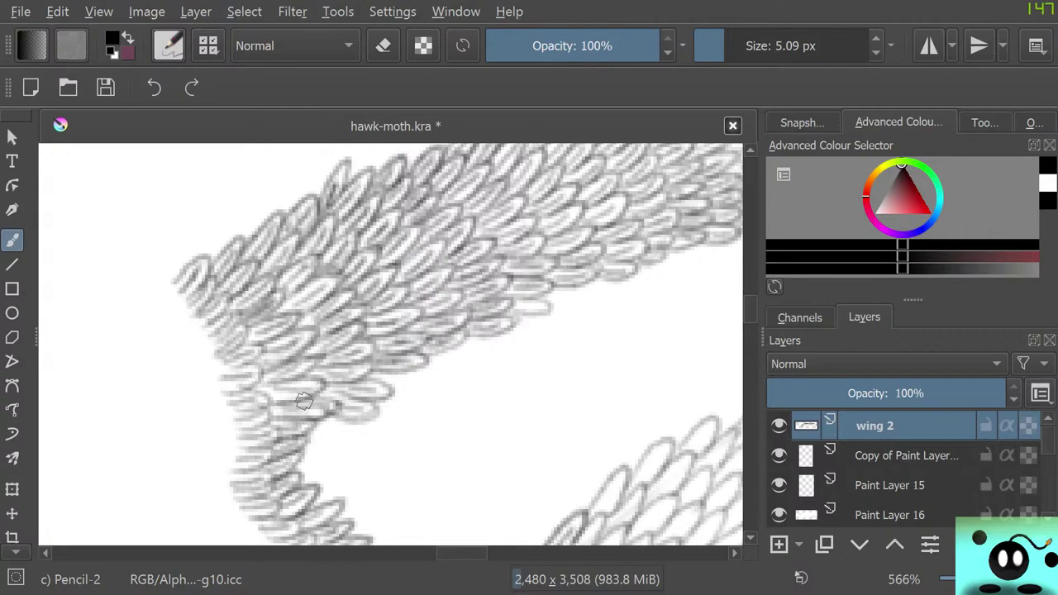
{"action": "mouse_move", "coordinate": [335, 406]}
{"action": "left_mouse_down"}
{"action": "mouse_move", "coordinate": [284, 408]}
{"action": "mouse_move", "coordinate": [374, 416]}
{"action": "mouse_move", "coordinate": [343, 394]}
{"action": "mouse_move", "coordinate": [367, 402]}
{"action": "mouse_move", "coordinate": [364, 382]}
{"action": "mouse_move", "coordinate": [382, 384]}
{"action": "mouse_move", "coordinate": [353, 381]}
{"action": "mouse_move", "coordinate": [419, 364]}
{"action": "mouse_move", "coordinate": [402, 363]}
{"action": "mouse_move", "coordinate": [468, 330]}
{"action": "mouse_move", "coordinate": [514, 328]}
{"action": "mouse_move", "coordinate": [491, 335]}
{"action": "mouse_move", "coordinate": [487, 313]}
{"action": "mouse_move", "coordinate": [515, 318]}
{"action": "mouse_move", "coordinate": [524, 296]}
{"action": "mouse_move", "coordinate": [548, 299]}
{"action": "mouse_move", "coordinate": [516, 291]}
{"action": "mouse_move", "coordinate": [522, 309]}
{"action": "mouse_move", "coordinate": [539, 307]}
{"action": "mouse_move", "coordinate": [506, 309]}
{"action": "mouse_move", "coordinate": [459, 341]}
{"action": "left_mouse_up"}
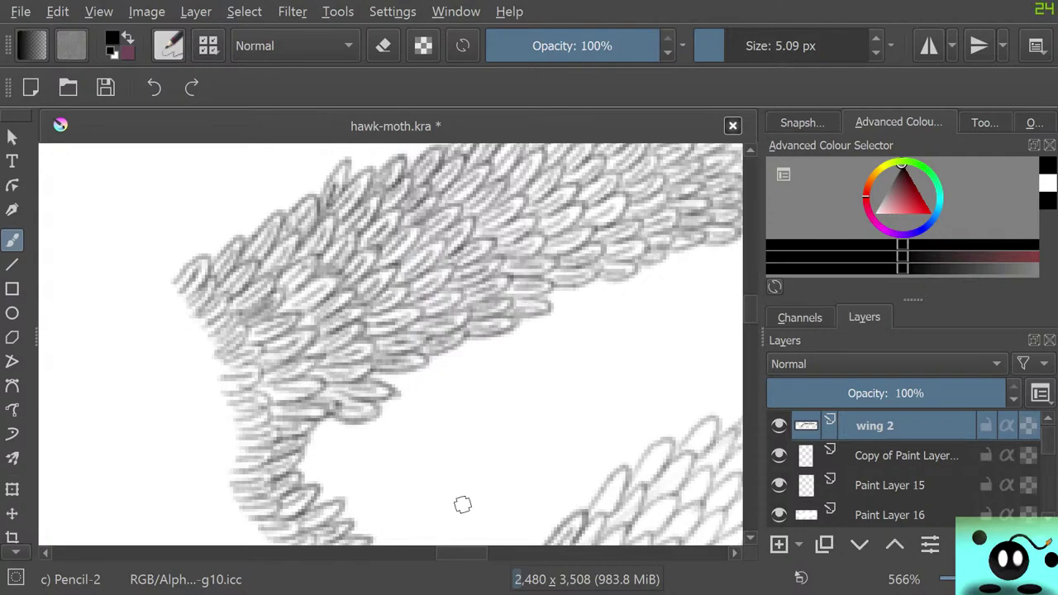
{"action": "mouse_move", "coordinate": [451, 553]}
{"action": "left_mouse_down"}
{"action": "mouse_move", "coordinate": [471, 553]}
{"action": "mouse_move", "coordinate": [461, 553]}
{"action": "left_mouse_up"}
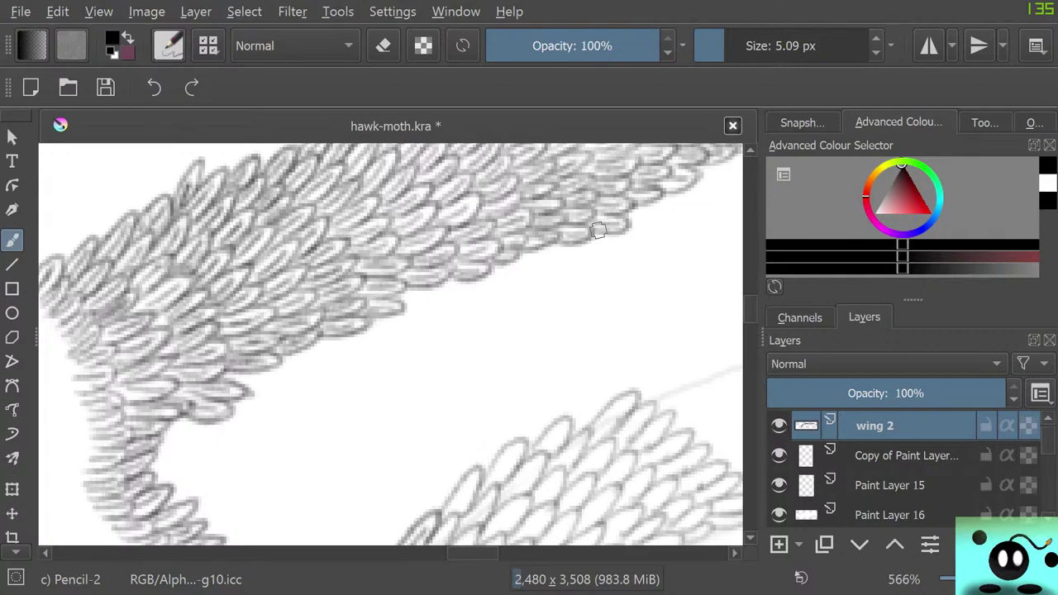
- Darken the scales of the strip between the lower wing's veins with fine inner strokes, from its base to near its outer end
{"action": "scroll", "coordinate": [390, 344], "scroll_direction": "down", "scroll_amount": 5}
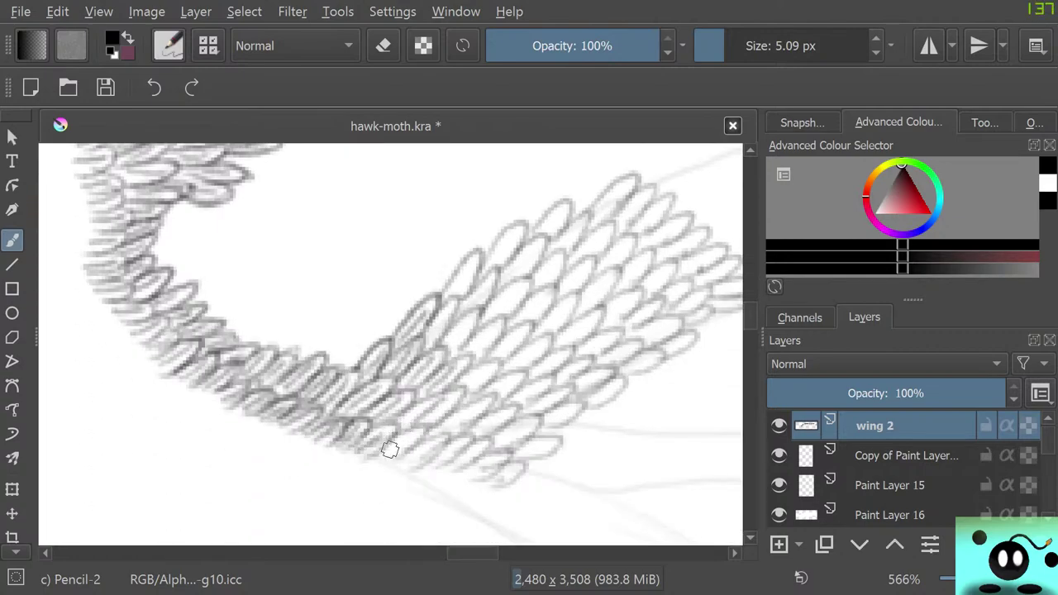
{"action": "mouse_move", "coordinate": [389, 453]}
{"action": "left_mouse_down"}
{"action": "mouse_move", "coordinate": [411, 435]}
{"action": "mouse_move", "coordinate": [399, 457]}
{"action": "mouse_move", "coordinate": [375, 451]}
{"action": "mouse_move", "coordinate": [423, 409]}
{"action": "mouse_move", "coordinate": [408, 427]}
{"action": "mouse_move", "coordinate": [404, 407]}
{"action": "mouse_move", "coordinate": [430, 408]}
{"action": "mouse_move", "coordinate": [423, 424]}
{"action": "mouse_move", "coordinate": [455, 393]}
{"action": "mouse_move", "coordinate": [433, 426]}
{"action": "mouse_move", "coordinate": [466, 385]}
{"action": "mouse_move", "coordinate": [445, 397]}
{"action": "mouse_move", "coordinate": [452, 425]}
{"action": "mouse_move", "coordinate": [476, 402]}
{"action": "mouse_move", "coordinate": [486, 368]}
{"action": "mouse_move", "coordinate": [453, 428]}
{"action": "mouse_move", "coordinate": [482, 402]}
{"action": "mouse_move", "coordinate": [467, 429]}
{"action": "mouse_move", "coordinate": [458, 406]}
{"action": "mouse_move", "coordinate": [452, 414]}
{"action": "mouse_move", "coordinate": [487, 368]}
{"action": "mouse_move", "coordinate": [473, 393]}
{"action": "mouse_move", "coordinate": [474, 367]}
{"action": "mouse_move", "coordinate": [461, 364]}
{"action": "mouse_move", "coordinate": [467, 341]}
{"action": "mouse_move", "coordinate": [471, 356]}
{"action": "mouse_move", "coordinate": [491, 336]}
{"action": "mouse_move", "coordinate": [475, 361]}
{"action": "mouse_move", "coordinate": [504, 320]}
{"action": "mouse_move", "coordinate": [452, 359]}
{"action": "mouse_move", "coordinate": [448, 345]}
{"action": "mouse_move", "coordinate": [450, 356]}
{"action": "mouse_move", "coordinate": [478, 311]}
{"action": "mouse_move", "coordinate": [436, 337]}
{"action": "mouse_move", "coordinate": [447, 351]}
{"action": "mouse_move", "coordinate": [464, 327]}
{"action": "mouse_move", "coordinate": [457, 315]}
{"action": "mouse_move", "coordinate": [416, 321]}
{"action": "mouse_move", "coordinate": [427, 339]}
{"action": "mouse_move", "coordinate": [473, 268]}
{"action": "mouse_move", "coordinate": [462, 290]}
{"action": "mouse_move", "coordinate": [472, 286]}
{"action": "mouse_move", "coordinate": [449, 285]}
{"action": "mouse_move", "coordinate": [463, 305]}
{"action": "mouse_move", "coordinate": [480, 284]}
{"action": "mouse_move", "coordinate": [475, 309]}
{"action": "mouse_move", "coordinate": [471, 297]}
{"action": "mouse_move", "coordinate": [512, 300]}
{"action": "mouse_move", "coordinate": [488, 323]}
{"action": "mouse_move", "coordinate": [508, 315]}
{"action": "mouse_move", "coordinate": [529, 285]}
{"action": "mouse_move", "coordinate": [487, 308]}
{"action": "mouse_move", "coordinate": [510, 284]}
{"action": "mouse_move", "coordinate": [487, 314]}
{"action": "mouse_move", "coordinate": [521, 287]}
{"action": "mouse_move", "coordinate": [512, 258]}
{"action": "mouse_move", "coordinate": [505, 283]}
{"action": "mouse_move", "coordinate": [539, 250]}
{"action": "mouse_move", "coordinate": [504, 284]}
{"action": "mouse_move", "coordinate": [537, 247]}
{"action": "mouse_move", "coordinate": [521, 239]}
{"action": "mouse_move", "coordinate": [498, 263]}
{"action": "mouse_move", "coordinate": [515, 226]}
{"action": "mouse_move", "coordinate": [525, 226]}
{"action": "mouse_move", "coordinate": [491, 253]}
{"action": "left_mouse_up"}
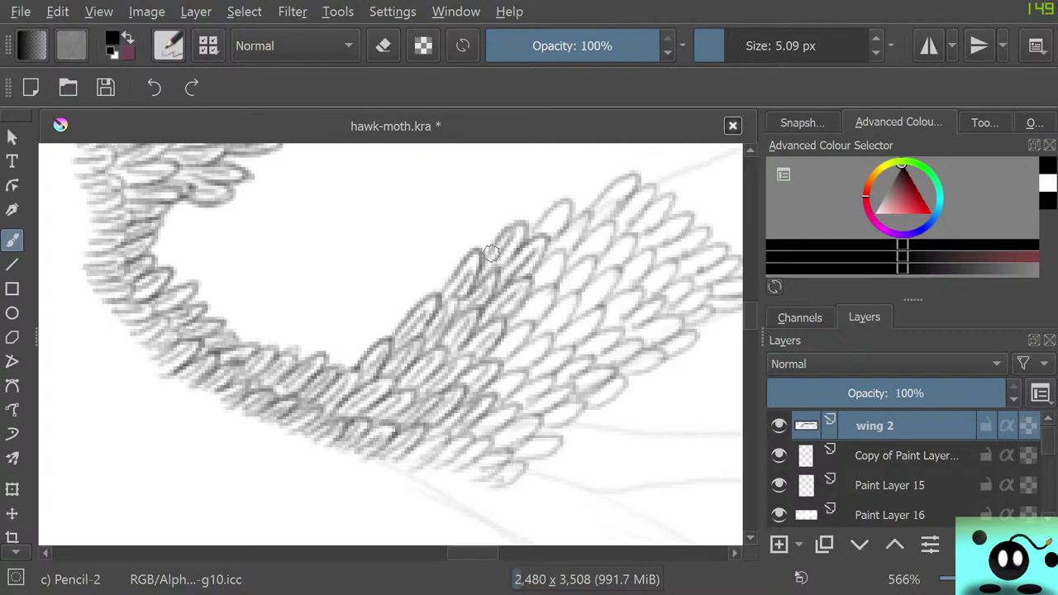
{"action": "mouse_move", "coordinate": [549, 222]}
{"action": "left_mouse_down"}
{"action": "mouse_move", "coordinate": [570, 200]}
{"action": "mouse_move", "coordinate": [537, 234]}
{"action": "mouse_move", "coordinate": [558, 239]}
{"action": "mouse_move", "coordinate": [548, 259]}
{"action": "mouse_move", "coordinate": [575, 230]}
{"action": "mouse_move", "coordinate": [560, 246]}
{"action": "mouse_move", "coordinate": [578, 242]}
{"action": "mouse_move", "coordinate": [556, 237]}
{"action": "mouse_move", "coordinate": [537, 292]}
{"action": "mouse_move", "coordinate": [559, 256]}
{"action": "mouse_move", "coordinate": [556, 285]}
{"action": "mouse_move", "coordinate": [557, 246]}
{"action": "mouse_move", "coordinate": [506, 298]}
{"action": "mouse_move", "coordinate": [527, 315]}
{"action": "mouse_move", "coordinate": [550, 291]}
{"action": "mouse_move", "coordinate": [523, 321]}
{"action": "mouse_move", "coordinate": [538, 306]}
{"action": "mouse_move", "coordinate": [543, 320]}
{"action": "mouse_move", "coordinate": [521, 308]}
{"action": "mouse_move", "coordinate": [537, 293]}
{"action": "mouse_move", "coordinate": [498, 358]}
{"action": "mouse_move", "coordinate": [531, 329]}
{"action": "mouse_move", "coordinate": [485, 354]}
{"action": "mouse_move", "coordinate": [518, 338]}
{"action": "mouse_move", "coordinate": [490, 366]}
{"action": "mouse_move", "coordinate": [509, 368]}
{"action": "mouse_move", "coordinate": [533, 350]}
{"action": "mouse_move", "coordinate": [518, 367]}
{"action": "mouse_move", "coordinate": [543, 342]}
{"action": "mouse_move", "coordinate": [523, 369]}
{"action": "mouse_move", "coordinate": [543, 357]}
{"action": "mouse_move", "coordinate": [522, 347]}
{"action": "mouse_move", "coordinate": [578, 304]}
{"action": "mouse_move", "coordinate": [541, 326]}
{"action": "mouse_move", "coordinate": [589, 266]}
{"action": "mouse_move", "coordinate": [577, 295]}
{"action": "mouse_move", "coordinate": [585, 263]}
{"action": "mouse_move", "coordinate": [554, 299]}
{"action": "mouse_move", "coordinate": [576, 257]}
{"action": "mouse_move", "coordinate": [603, 237]}
{"action": "mouse_move", "coordinate": [596, 257]}
{"action": "mouse_move", "coordinate": [603, 224]}
{"action": "mouse_move", "coordinate": [580, 253]}
{"action": "mouse_move", "coordinate": [630, 179]}
{"action": "mouse_move", "coordinate": [603, 189]}
{"action": "mouse_move", "coordinate": [550, 256]}
{"action": "mouse_move", "coordinate": [597, 225]}
{"action": "mouse_move", "coordinate": [588, 256]}
{"action": "left_mouse_up"}
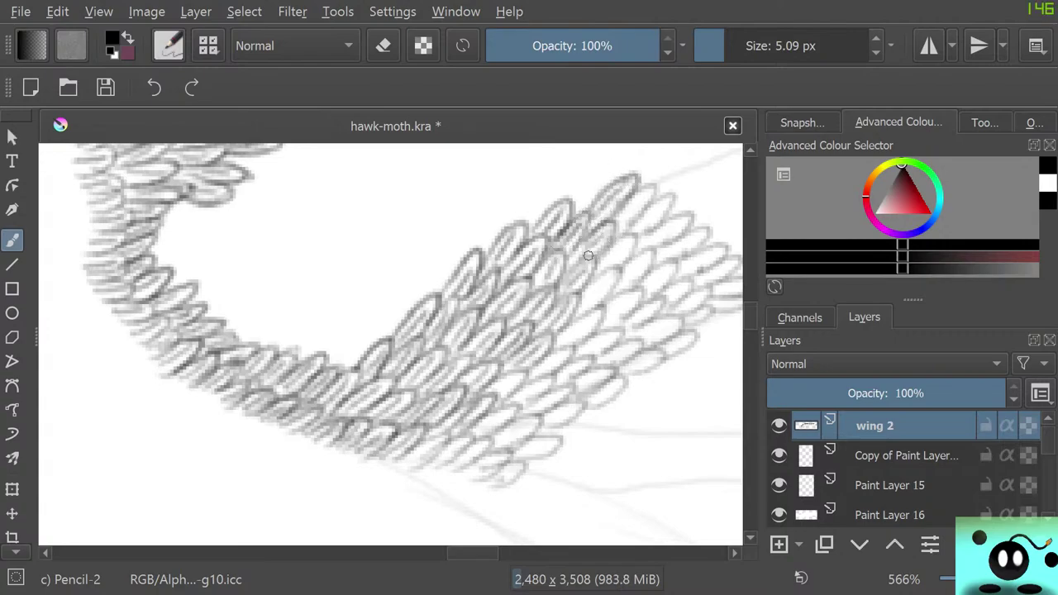
{"action": "mouse_move", "coordinate": [579, 312]}
{"action": "left_mouse_down"}
{"action": "mouse_move", "coordinate": [612, 274]}
{"action": "mouse_move", "coordinate": [601, 274]}
{"action": "mouse_move", "coordinate": [565, 341]}
{"action": "mouse_move", "coordinate": [580, 330]}
{"action": "mouse_move", "coordinate": [575, 343]}
{"action": "mouse_move", "coordinate": [552, 343]}
{"action": "mouse_move", "coordinate": [532, 379]}
{"action": "mouse_move", "coordinate": [553, 370]}
{"action": "mouse_move", "coordinate": [490, 390]}
{"action": "left_mouse_up"}
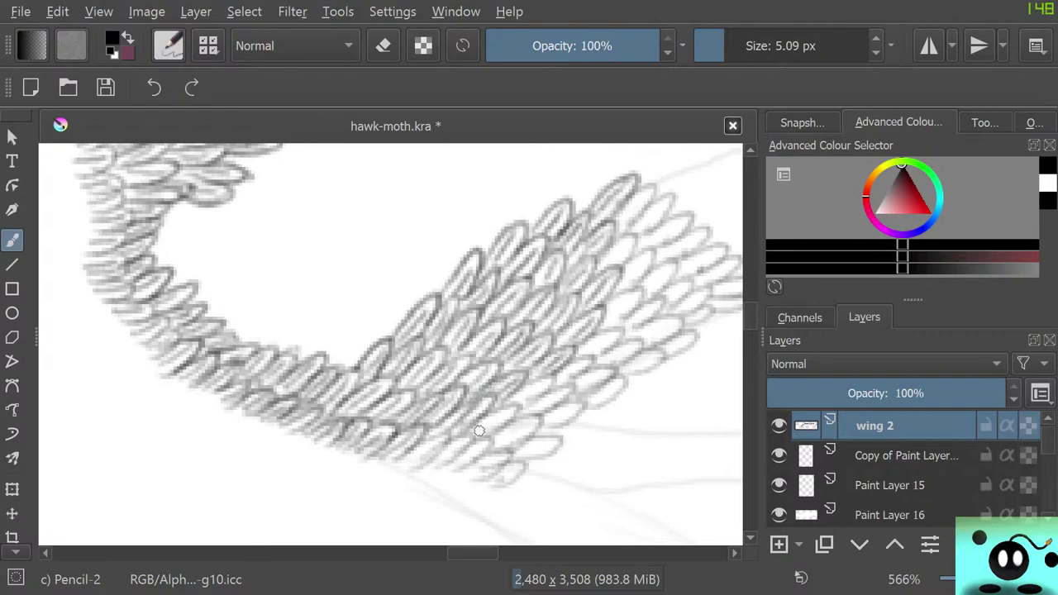
{"action": "mouse_move", "coordinate": [479, 430]}
{"action": "left_mouse_down"}
{"action": "mouse_move", "coordinate": [509, 408]}
{"action": "mouse_move", "coordinate": [481, 433]}
{"action": "mouse_move", "coordinate": [501, 429]}
{"action": "mouse_move", "coordinate": [502, 409]}
{"action": "mouse_move", "coordinate": [482, 425]}
{"action": "mouse_move", "coordinate": [510, 434]}
{"action": "mouse_move", "coordinate": [498, 442]}
{"action": "mouse_move", "coordinate": [531, 423]}
{"action": "mouse_move", "coordinate": [504, 438]}
{"action": "mouse_move", "coordinate": [518, 445]}
{"action": "mouse_move", "coordinate": [536, 414]}
{"action": "mouse_move", "coordinate": [491, 441]}
{"action": "mouse_move", "coordinate": [540, 400]}
{"action": "mouse_move", "coordinate": [531, 410]}
{"action": "mouse_move", "coordinate": [561, 402]}
{"action": "mouse_move", "coordinate": [520, 405]}
{"action": "mouse_move", "coordinate": [541, 384]}
{"action": "mouse_move", "coordinate": [532, 403]}
{"action": "mouse_move", "coordinate": [526, 386]}
{"action": "mouse_move", "coordinate": [590, 363]}
{"action": "mouse_move", "coordinate": [548, 379]}
{"action": "mouse_move", "coordinate": [608, 337]}
{"action": "mouse_move", "coordinate": [588, 353]}
{"action": "mouse_move", "coordinate": [608, 350]}
{"action": "mouse_move", "coordinate": [581, 350]}
{"action": "mouse_move", "coordinate": [633, 299]}
{"action": "mouse_move", "coordinate": [612, 328]}
{"action": "mouse_move", "coordinate": [630, 287]}
{"action": "mouse_move", "coordinate": [604, 306]}
{"action": "mouse_move", "coordinate": [624, 271]}
{"action": "mouse_move", "coordinate": [613, 293]}
{"action": "mouse_move", "coordinate": [642, 261]}
{"action": "mouse_move", "coordinate": [622, 282]}
{"action": "mouse_move", "coordinate": [641, 264]}
{"action": "mouse_move", "coordinate": [646, 272]}
{"action": "mouse_move", "coordinate": [616, 279]}
{"action": "mouse_move", "coordinate": [612, 240]}
{"action": "mouse_move", "coordinate": [609, 263]}
{"action": "mouse_move", "coordinate": [616, 253]}
{"action": "mouse_move", "coordinate": [618, 263]}
{"action": "mouse_move", "coordinate": [622, 239]}
{"action": "mouse_move", "coordinate": [612, 242]}
{"action": "mouse_move", "coordinate": [658, 210]}
{"action": "mouse_move", "coordinate": [640, 238]}
{"action": "mouse_move", "coordinate": [669, 196]}
{"action": "mouse_move", "coordinate": [623, 231]}
{"action": "mouse_move", "coordinate": [637, 195]}
{"action": "mouse_move", "coordinate": [604, 226]}
{"action": "left_mouse_up"}
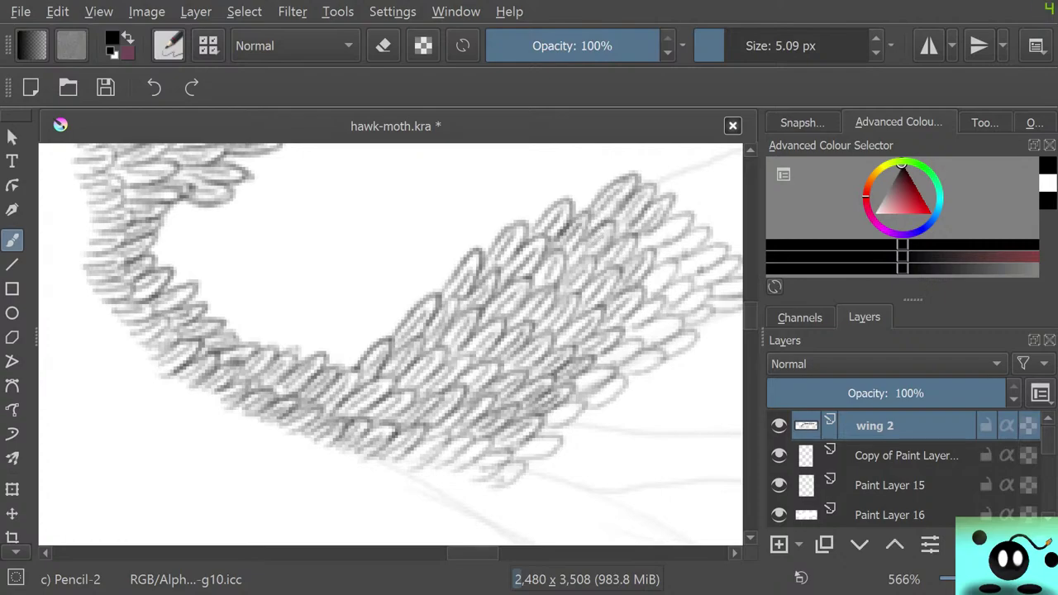
- Add fine inner strokes to the remaining light scales at the vein strip's outer end and along its lower edge
{"action": "mouse_move", "coordinate": [473, 554]}
{"action": "left_mouse_down"}
{"action": "mouse_move", "coordinate": [450, 554]}
{"action": "mouse_move", "coordinate": [469, 554]}
{"action": "left_mouse_up"}
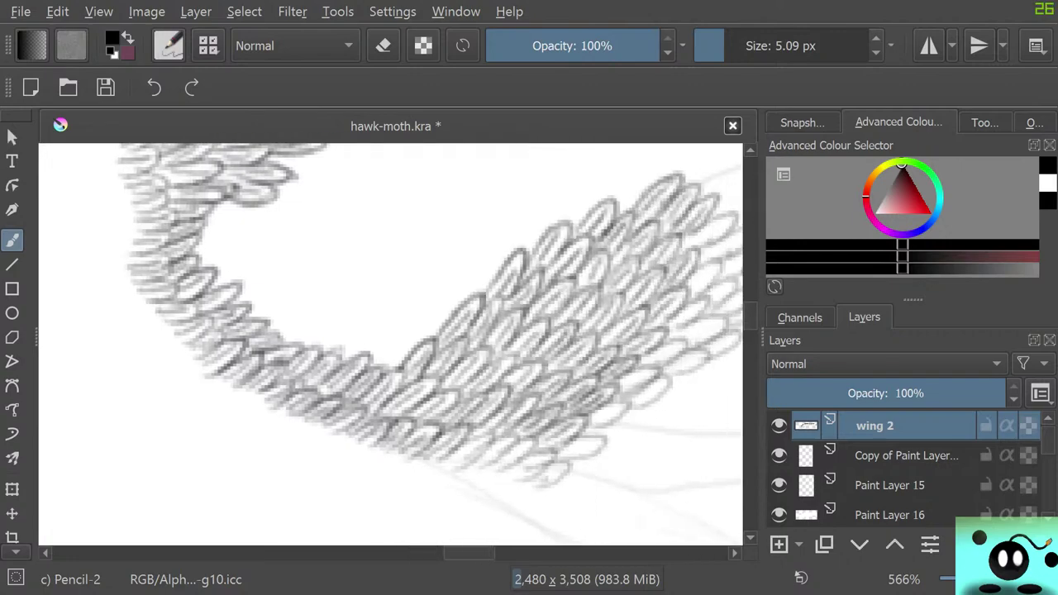
{"action": "scroll", "coordinate": [377, 240], "scroll_direction": "right", "scroll_amount": 10}
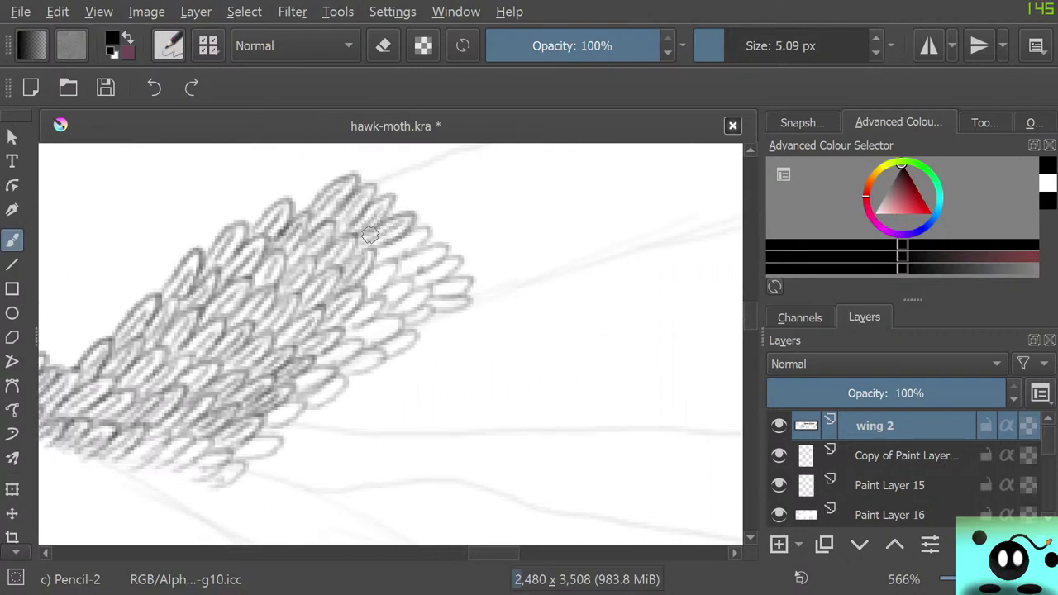
{"action": "left_click_drag", "start_coordinate": [387, 252], "coordinate": [392, 245]}
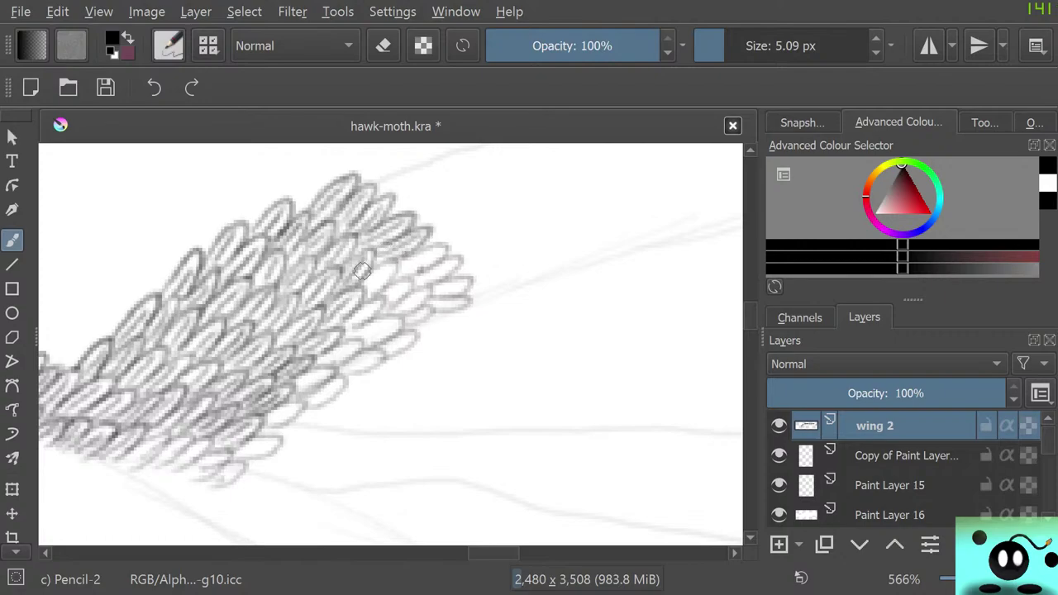
{"action": "mouse_move", "coordinate": [243, 447]}
{"action": "left_mouse_down"}
{"action": "mouse_move", "coordinate": [301, 406]}
{"action": "mouse_move", "coordinate": [267, 408]}
{"action": "mouse_move", "coordinate": [306, 383]}
{"action": "mouse_move", "coordinate": [297, 388]}
{"action": "mouse_move", "coordinate": [311, 393]}
{"action": "mouse_move", "coordinate": [289, 380]}
{"action": "mouse_move", "coordinate": [314, 401]}
{"action": "mouse_move", "coordinate": [341, 387]}
{"action": "mouse_move", "coordinate": [304, 394]}
{"action": "mouse_move", "coordinate": [337, 348]}
{"action": "mouse_move", "coordinate": [326, 359]}
{"action": "mouse_move", "coordinate": [353, 345]}
{"action": "mouse_move", "coordinate": [330, 368]}
{"action": "mouse_move", "coordinate": [348, 343]}
{"action": "mouse_move", "coordinate": [332, 368]}
{"action": "mouse_move", "coordinate": [344, 373]}
{"action": "mouse_move", "coordinate": [375, 355]}
{"action": "mouse_move", "coordinate": [357, 373]}
{"action": "mouse_move", "coordinate": [340, 366]}
{"action": "mouse_move", "coordinate": [422, 336]}
{"action": "mouse_move", "coordinate": [358, 342]}
{"action": "mouse_move", "coordinate": [402, 319]}
{"action": "mouse_move", "coordinate": [343, 327]}
{"action": "mouse_move", "coordinate": [373, 305]}
{"action": "mouse_move", "coordinate": [347, 332]}
{"action": "mouse_move", "coordinate": [372, 320]}
{"action": "mouse_move", "coordinate": [348, 309]}
{"action": "mouse_move", "coordinate": [377, 280]}
{"action": "mouse_move", "coordinate": [365, 289]}
{"action": "mouse_move", "coordinate": [388, 286]}
{"action": "mouse_move", "coordinate": [360, 288]}
{"action": "mouse_move", "coordinate": [386, 299]}
{"action": "mouse_move", "coordinate": [409, 287]}
{"action": "mouse_move", "coordinate": [379, 299]}
{"action": "mouse_move", "coordinate": [381, 314]}
{"action": "mouse_move", "coordinate": [425, 298]}
{"action": "mouse_move", "coordinate": [393, 305]}
{"action": "mouse_move", "coordinate": [413, 319]}
{"action": "mouse_move", "coordinate": [431, 303]}
{"action": "mouse_move", "coordinate": [458, 304]}
{"action": "mouse_move", "coordinate": [441, 288]}
{"action": "mouse_move", "coordinate": [461, 279]}
{"action": "mouse_move", "coordinate": [447, 297]}
{"action": "mouse_move", "coordinate": [468, 288]}
{"action": "mouse_move", "coordinate": [433, 271]}
{"action": "mouse_move", "coordinate": [420, 278]}
{"action": "mouse_move", "coordinate": [447, 268]}
{"action": "mouse_move", "coordinate": [437, 279]}
{"action": "mouse_move", "coordinate": [448, 260]}
{"action": "mouse_move", "coordinate": [403, 275]}
{"action": "left_mouse_up"}
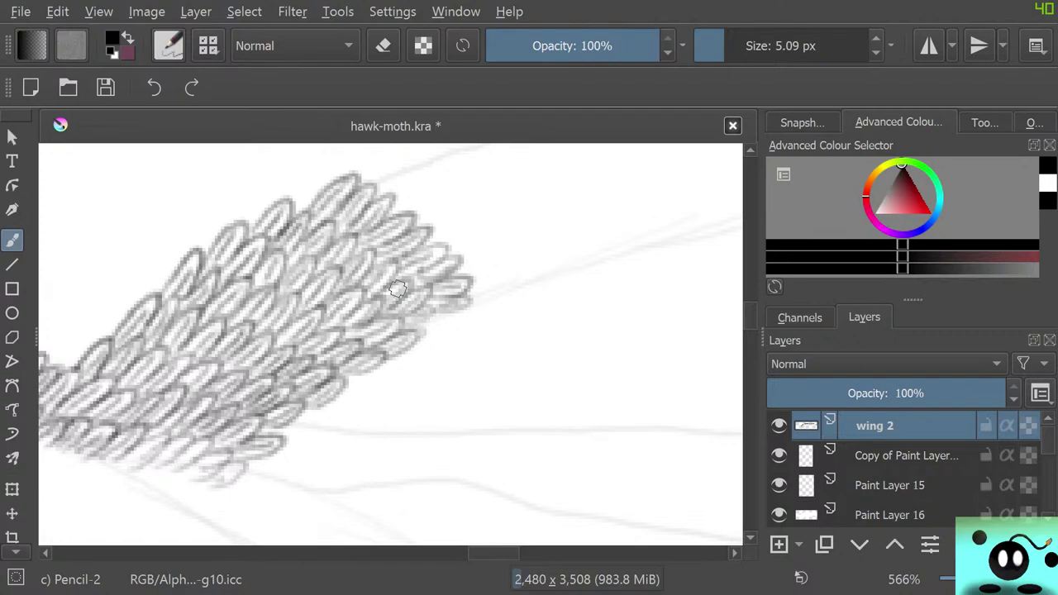
- Make the wing 1 group visible together with the lower wing's scales
{"action": "scroll", "coordinate": [484, 275], "scroll_direction": "down", "scroll_amount": 8}
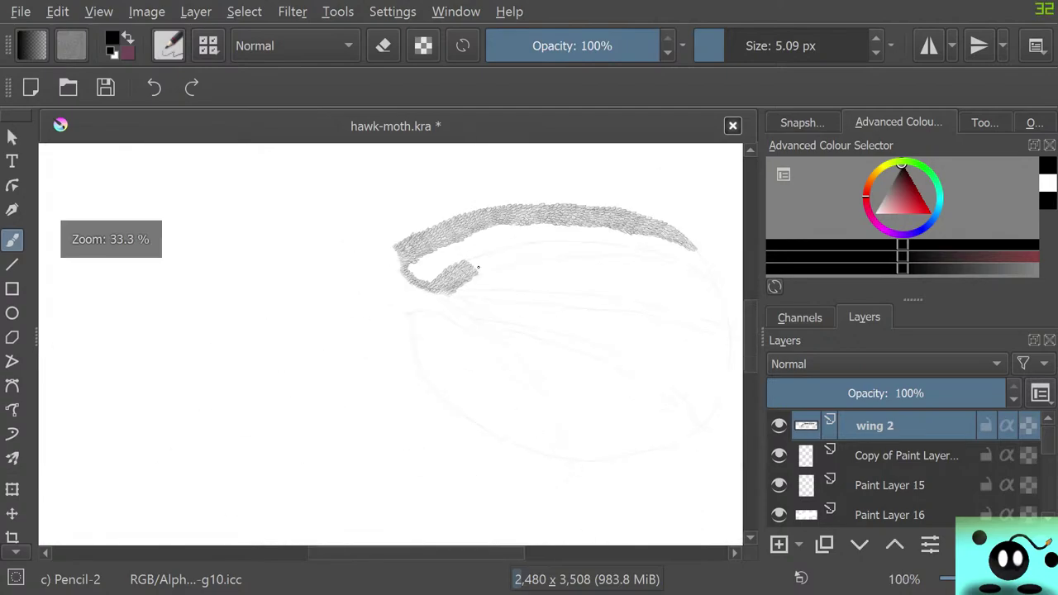
{"action": "scroll", "coordinate": [500, 288], "scroll_direction": "up", "scroll_amount": 1}
{"action": "scroll", "coordinate": [500, 288], "scroll_direction": "down", "scroll_amount": 1}
{"action": "scroll", "coordinate": [645, 383], "scroll_direction": "up", "scroll_amount": 1}
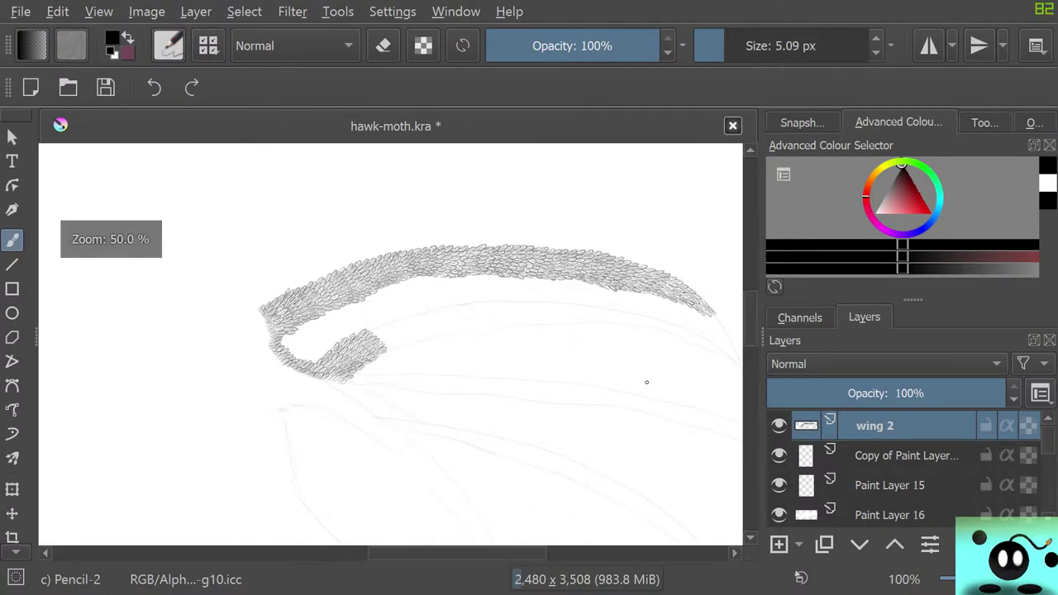
{"action": "scroll", "coordinate": [905, 471], "scroll_direction": "down", "scroll_amount": 1}
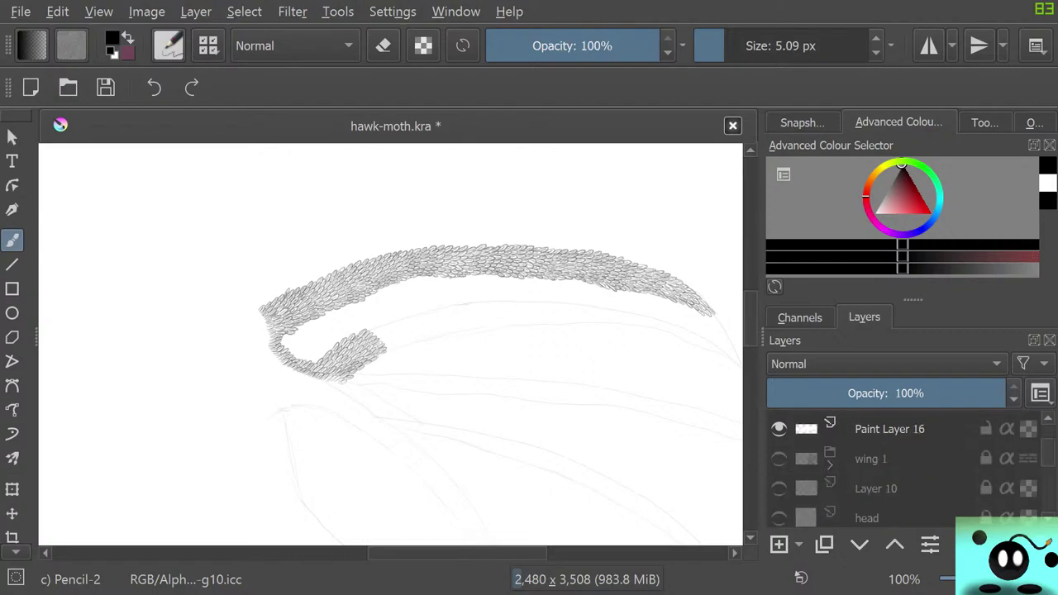
{"action": "left_click", "coordinate": [778, 458]}
- Examine how the wing 1 scales overlap the lower wing's scales at the wing base and narrow inner edge
{"action": "scroll", "coordinate": [429, 262], "scroll_direction": "down", "scroll_amount": 1}
{"action": "scroll", "coordinate": [457, 215], "scroll_direction": "up", "scroll_amount": 1}
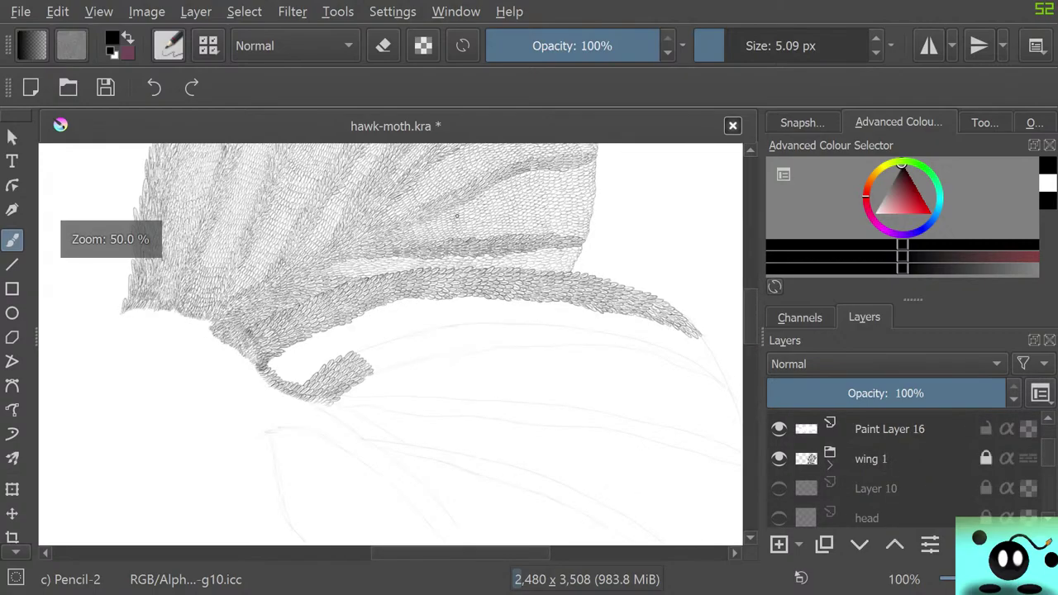
{"action": "scroll", "coordinate": [248, 356], "scroll_direction": "up", "scroll_amount": 6}
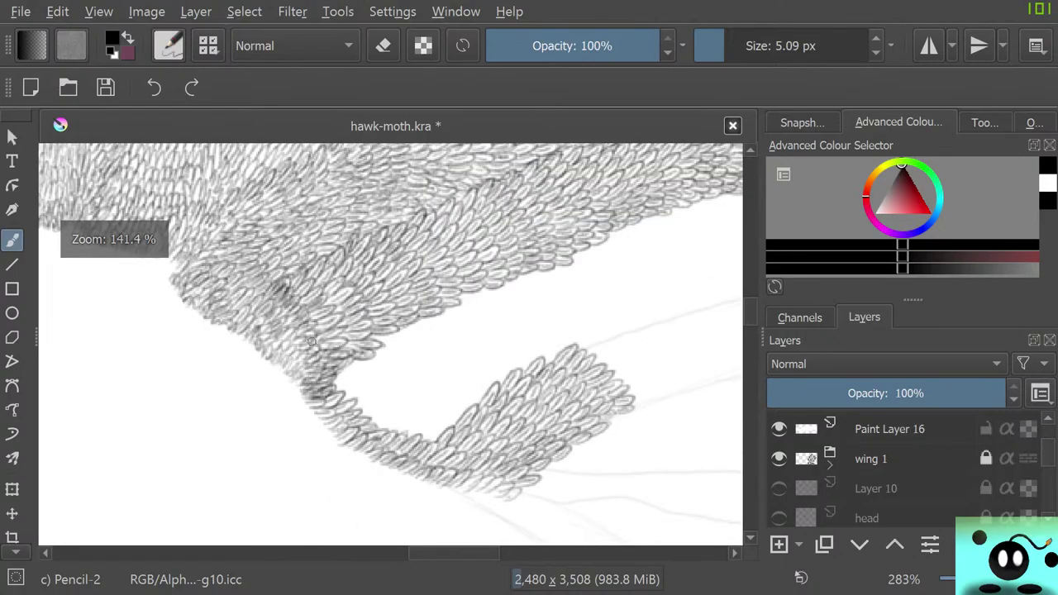
{"action": "scroll", "coordinate": [221, 338], "scroll_direction": "up", "scroll_amount": 1}
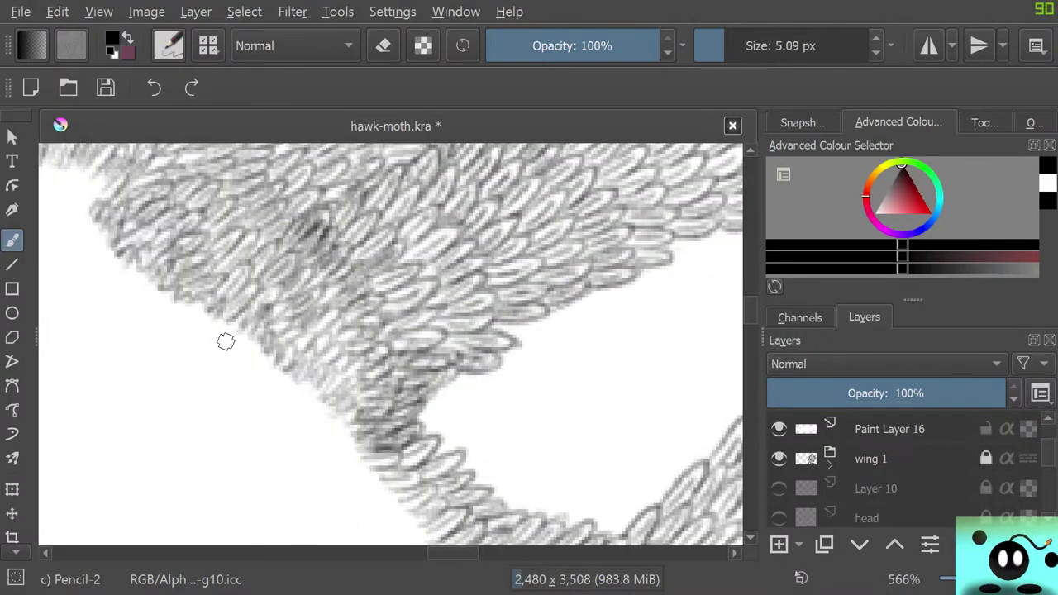
{"action": "scroll", "coordinate": [226, 341], "scroll_direction": "down", "scroll_amount": 7}
{"action": "scroll", "coordinate": [249, 376], "scroll_direction": "up", "scroll_amount": 5}
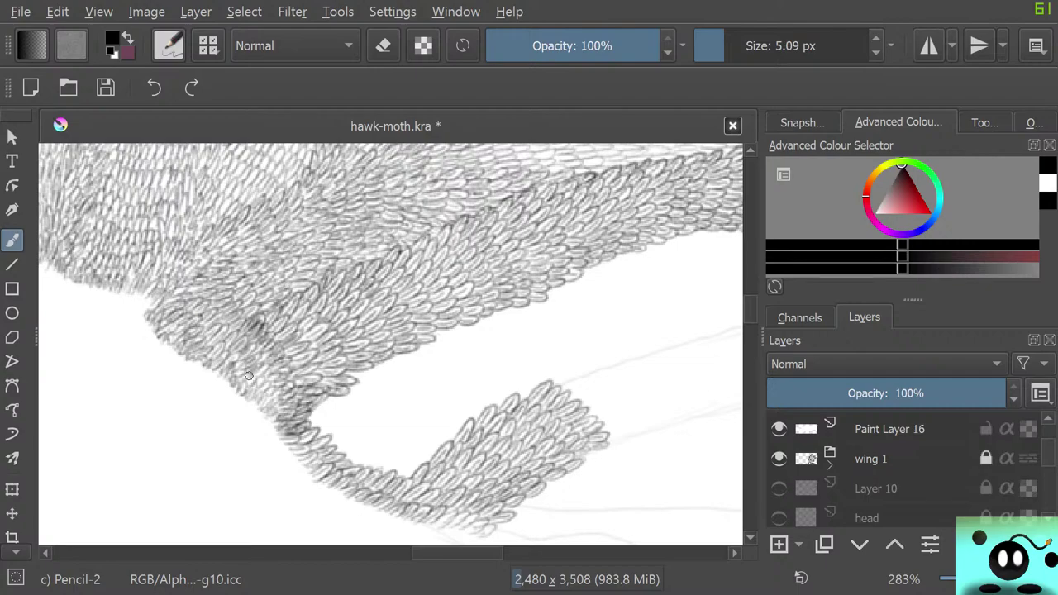
{"action": "mouse_move", "coordinate": [871, 459]}
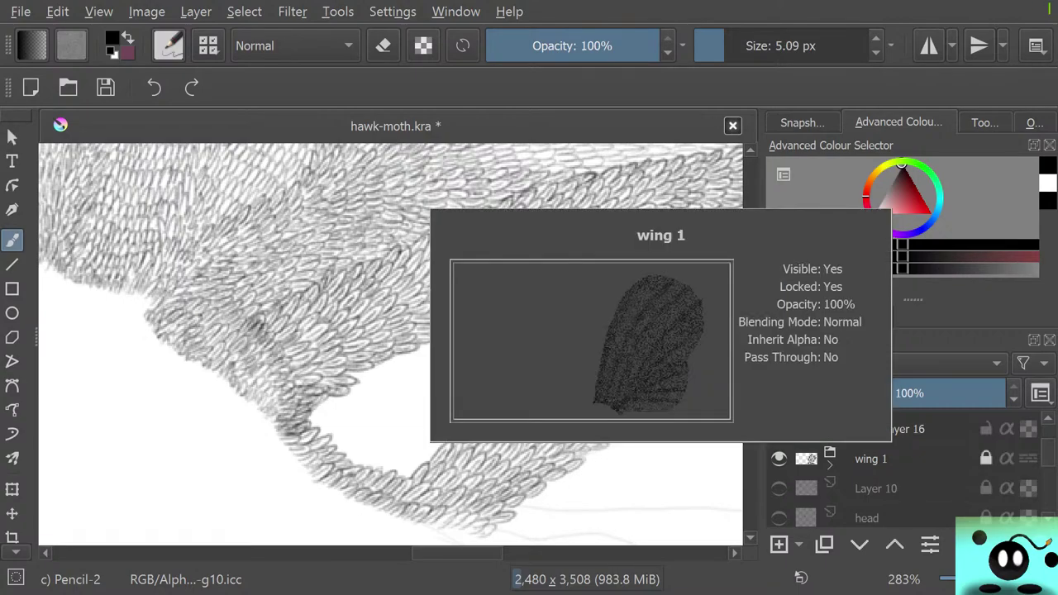
- Select Paint Layer 16 and choose the b) Basic-5 Size brush preset
{"action": "scroll", "coordinate": [905, 469], "scroll_direction": "up", "scroll_amount": 3}
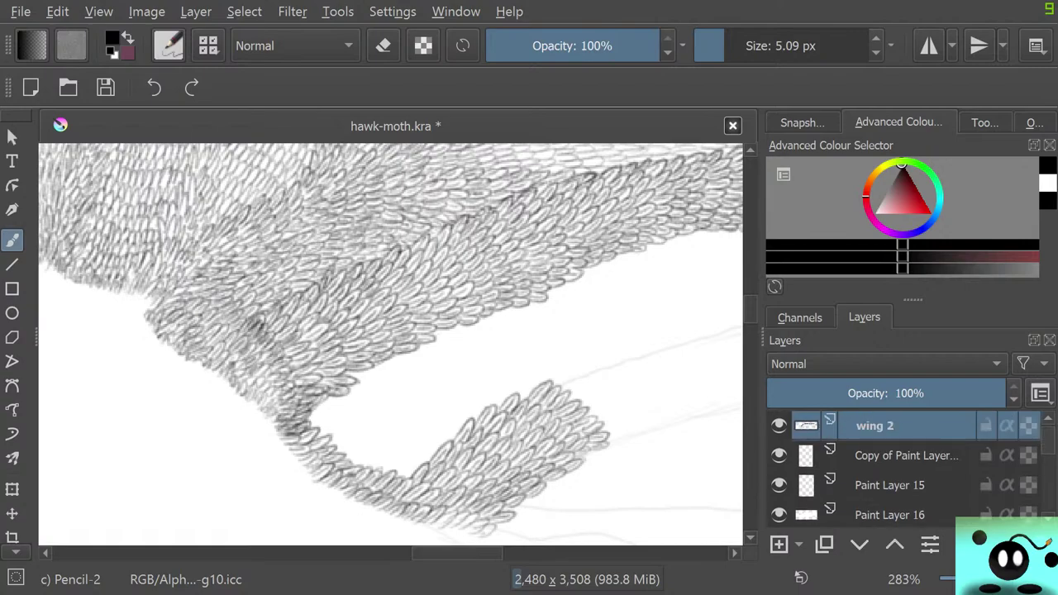
{"action": "left_click", "coordinate": [895, 508]}
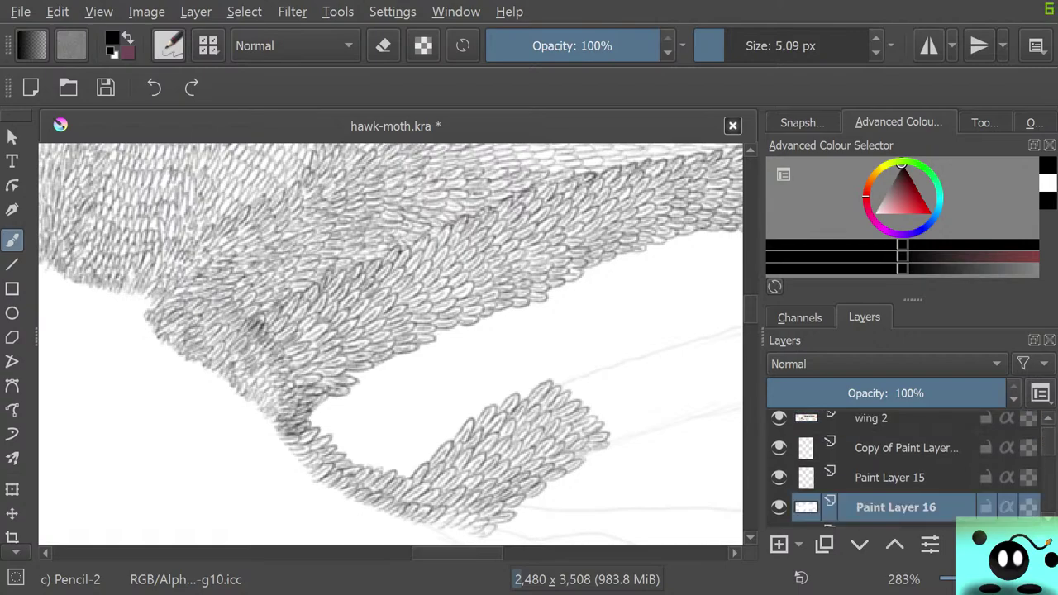
{"action": "right_click", "coordinate": [272, 364]}
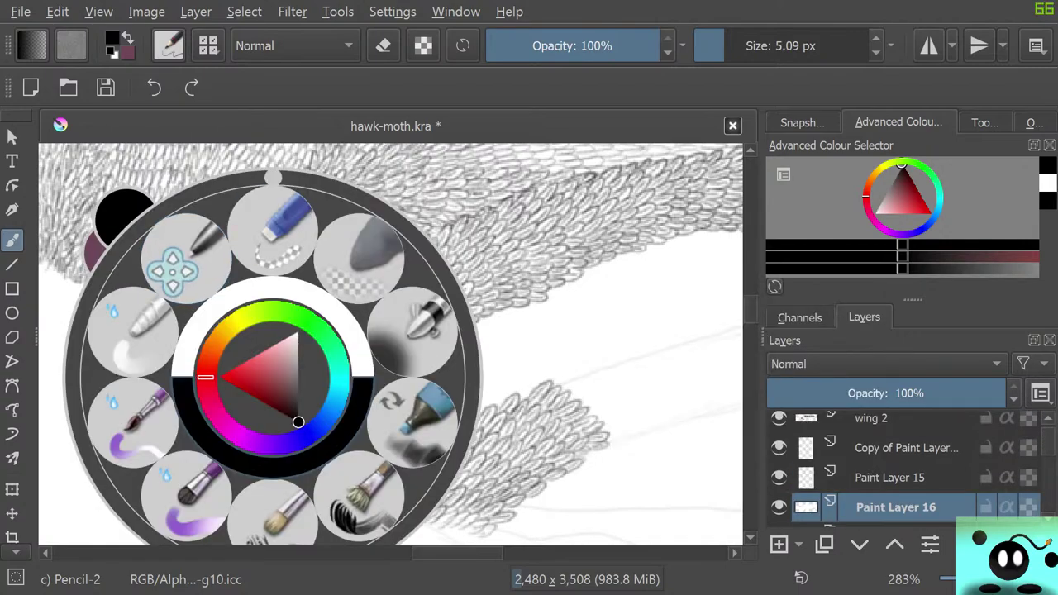
{"action": "right_click", "coordinate": [273, 377]}
{"action": "left_click", "coordinate": [169, 45]}
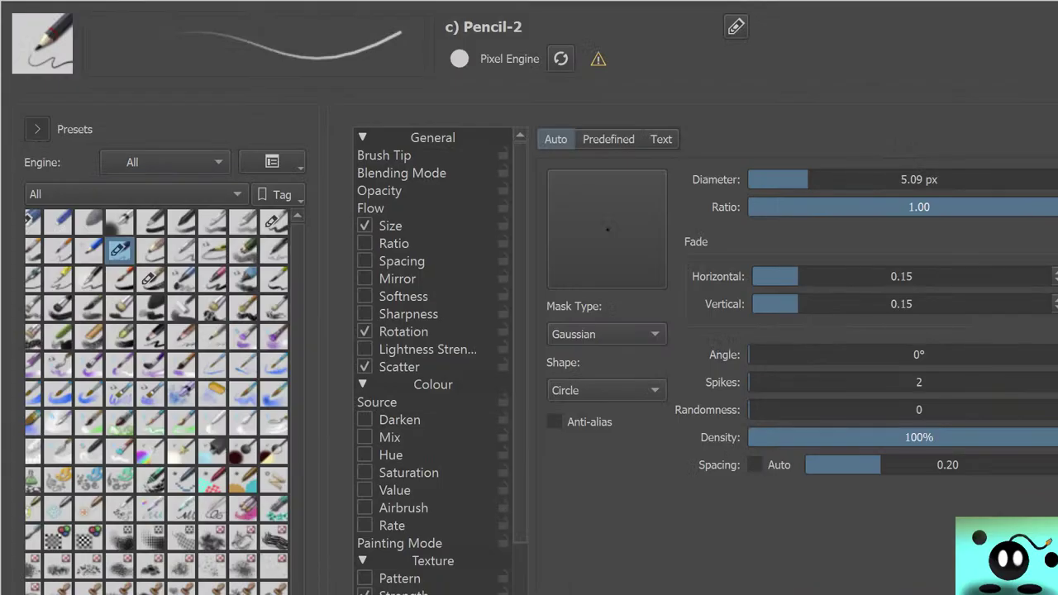
{"action": "left_click", "coordinate": [274, 222]}
{"action": "mouse_move", "coordinate": [273, 222]}
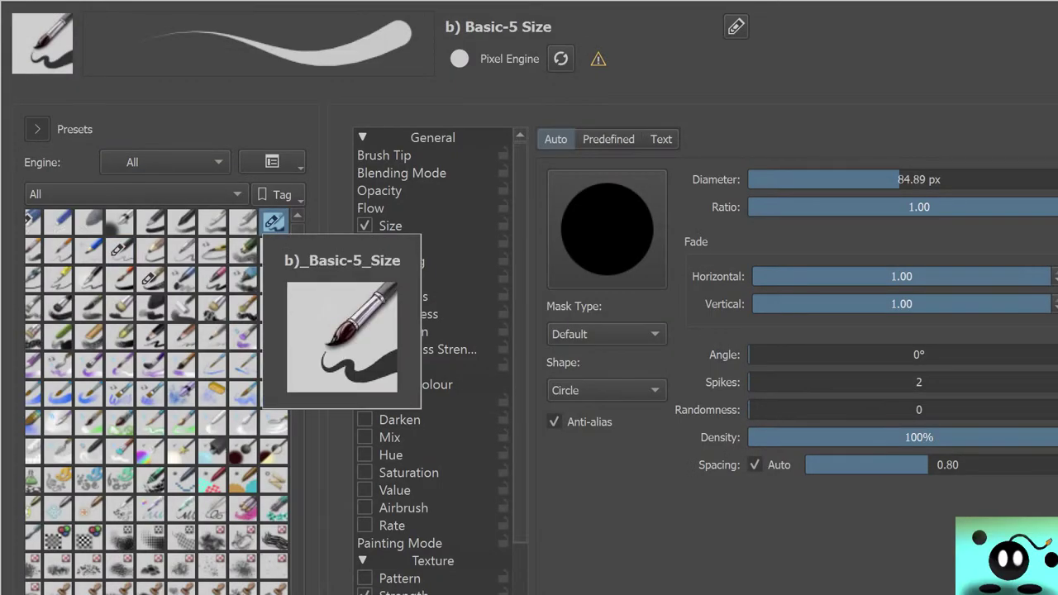
{"action": "key", "text": "Escape"}
- Paint very pale pink at 12.06 px over the wing 1 scales overlapping the top of the lower wing's narrow inner edge
{"action": "right_click", "coordinate": [340, 364]}
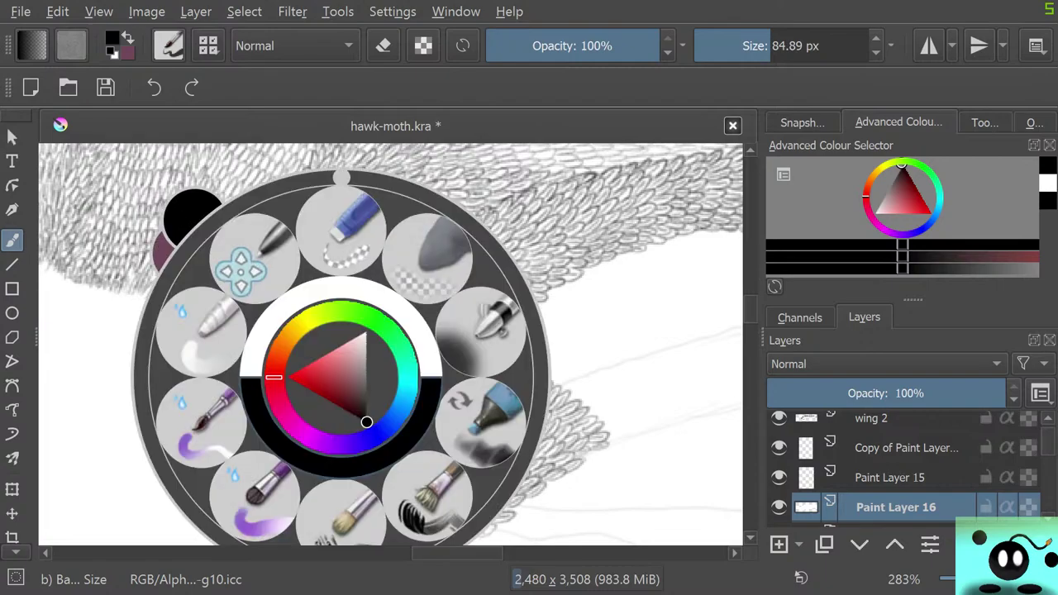
{"action": "left_click_drag", "start_coordinate": [361, 359], "coordinate": [362, 336]}
{"action": "left_click", "coordinate": [129, 260]}
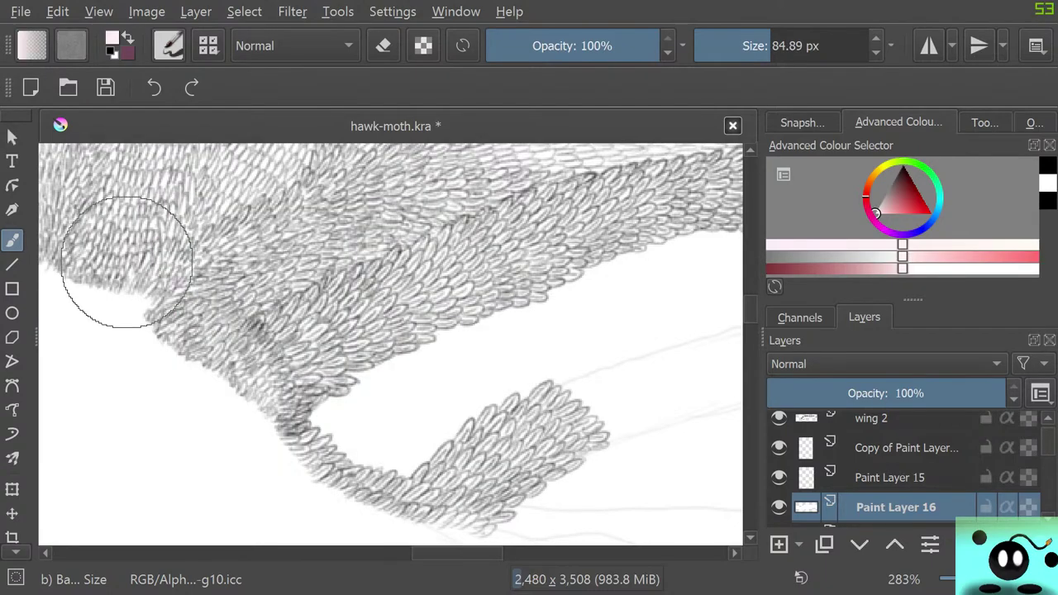
{"action": "left_click", "coordinate": [228, 452]}
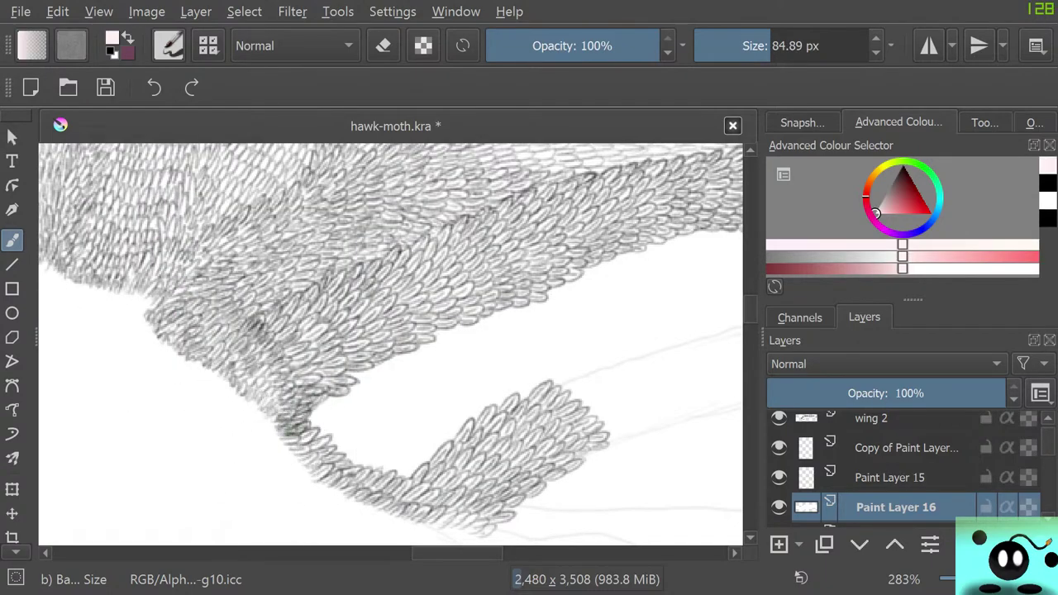
{"action": "left_click", "coordinate": [734, 46]}
{"action": "mouse_move", "coordinate": [285, 403]}
{"action": "left_mouse_down"}
{"action": "mouse_move", "coordinate": [291, 436]}
{"action": "mouse_move", "coordinate": [279, 408]}
{"action": "left_mouse_up"}
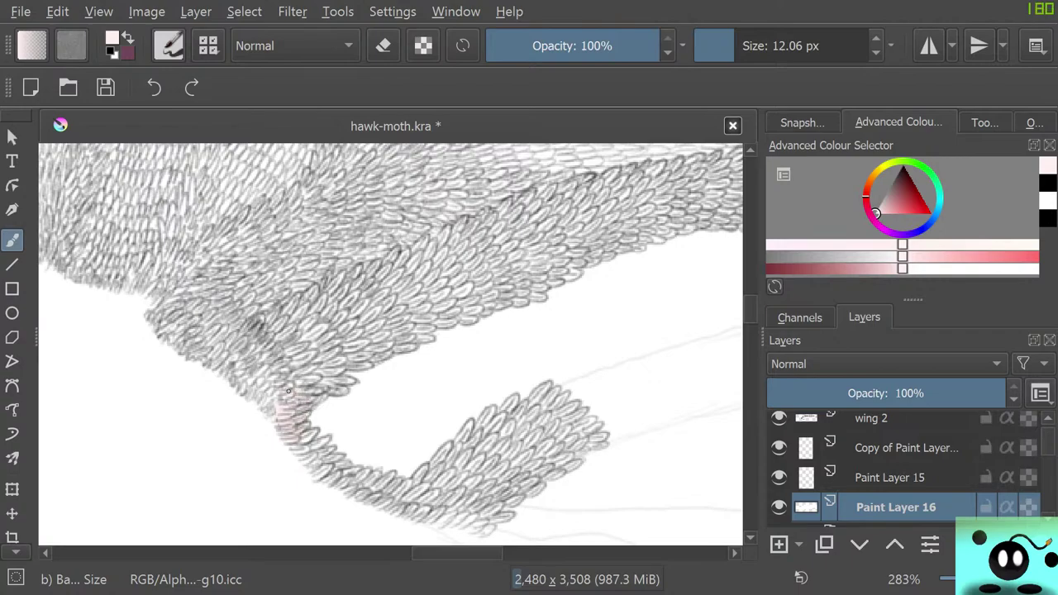
{"action": "mouse_move", "coordinate": [293, 377]}
{"action": "left_mouse_down"}
{"action": "mouse_move", "coordinate": [252, 360]}
{"action": "mouse_move", "coordinate": [267, 365]}
{"action": "mouse_move", "coordinate": [260, 359]}
{"action": "mouse_move", "coordinate": [253, 404]}
{"action": "mouse_move", "coordinate": [261, 361]}
{"action": "mouse_move", "coordinate": [272, 417]}
{"action": "mouse_move", "coordinate": [269, 368]}
{"action": "mouse_move", "coordinate": [285, 420]}
{"action": "mouse_move", "coordinate": [259, 380]}
{"action": "mouse_move", "coordinate": [254, 426]}
{"action": "mouse_move", "coordinate": [232, 401]}
{"action": "left_mouse_up"}
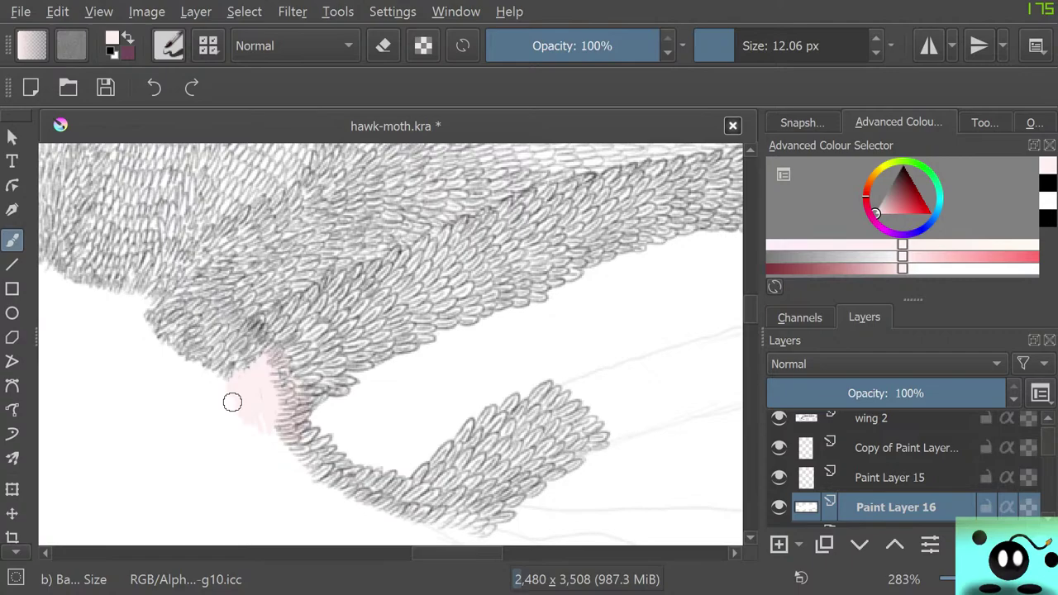
- Paint white over the pink patch and the neighbouring wing 1 scales at the wing base, enlarging the brush to 43 px
{"action": "right_click", "coordinate": [233, 402]}
{"action": "left_click_drag", "start_coordinate": [295, 334], "coordinate": [300, 333]}
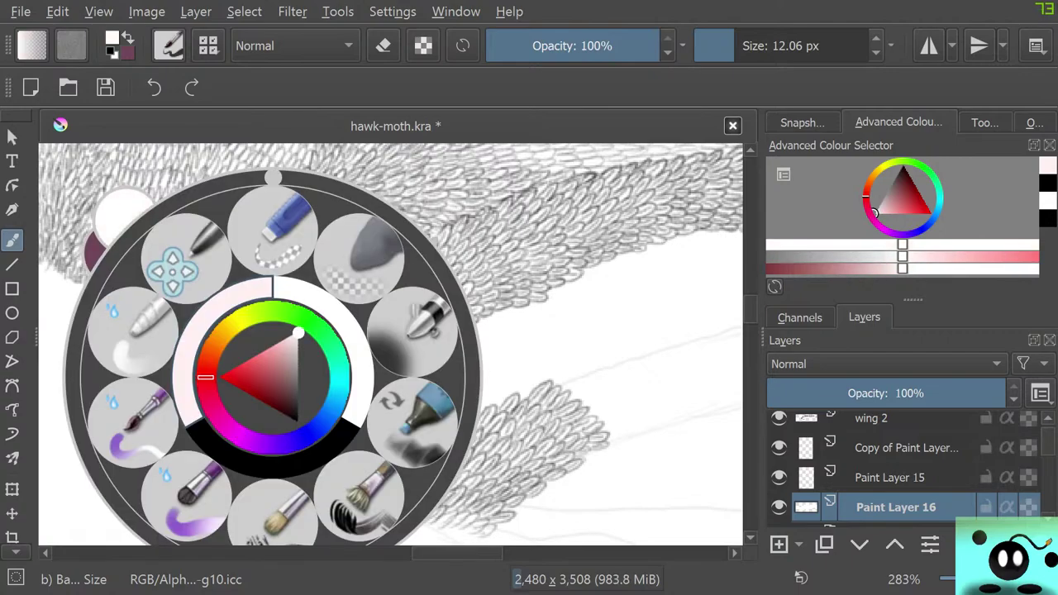
{"action": "right_click", "coordinate": [156, 347]}
{"action": "mouse_move", "coordinate": [249, 424]}
{"action": "left_mouse_down"}
{"action": "mouse_move", "coordinate": [230, 380]}
{"action": "mouse_move", "coordinate": [254, 438]}
{"action": "mouse_move", "coordinate": [248, 371]}
{"action": "mouse_move", "coordinate": [273, 443]}
{"action": "mouse_move", "coordinate": [267, 356]}
{"action": "mouse_move", "coordinate": [295, 448]}
{"action": "mouse_move", "coordinate": [287, 367]}
{"action": "mouse_move", "coordinate": [311, 438]}
{"action": "mouse_move", "coordinate": [301, 356]}
{"action": "mouse_move", "coordinate": [328, 419]}
{"action": "mouse_move", "coordinate": [310, 343]}
{"action": "mouse_move", "coordinate": [341, 416]}
{"action": "mouse_move", "coordinate": [333, 364]}
{"action": "mouse_move", "coordinate": [362, 402]}
{"action": "mouse_move", "coordinate": [345, 350]}
{"action": "left_mouse_up"}
{"action": "left_click", "coordinate": [755, 46]}
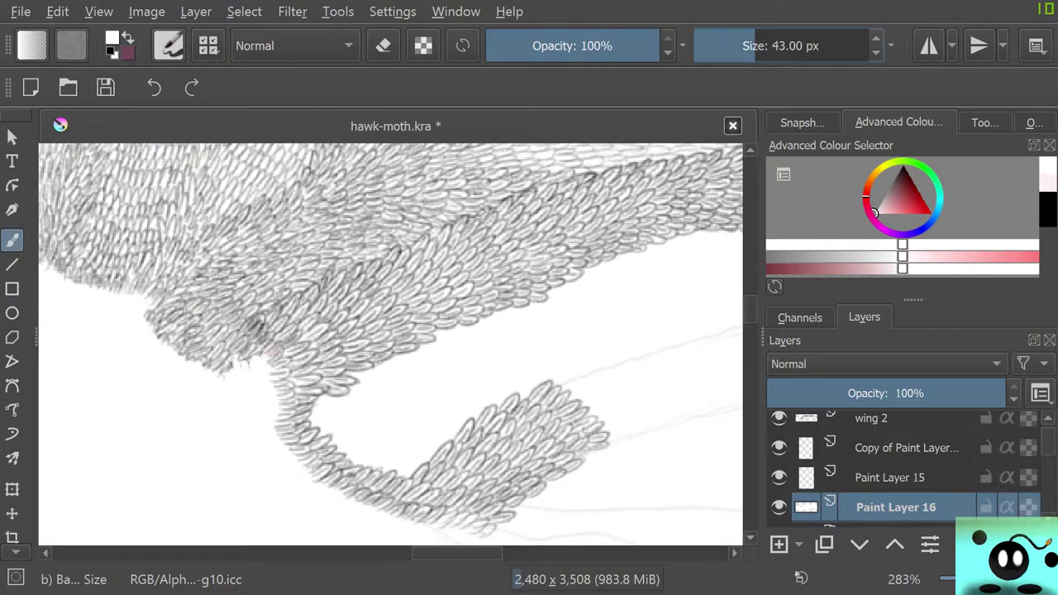
{"action": "mouse_move", "coordinate": [313, 395]}
{"action": "left_mouse_down"}
{"action": "mouse_move", "coordinate": [282, 424]}
{"action": "mouse_move", "coordinate": [328, 398]}
{"action": "left_mouse_up"}
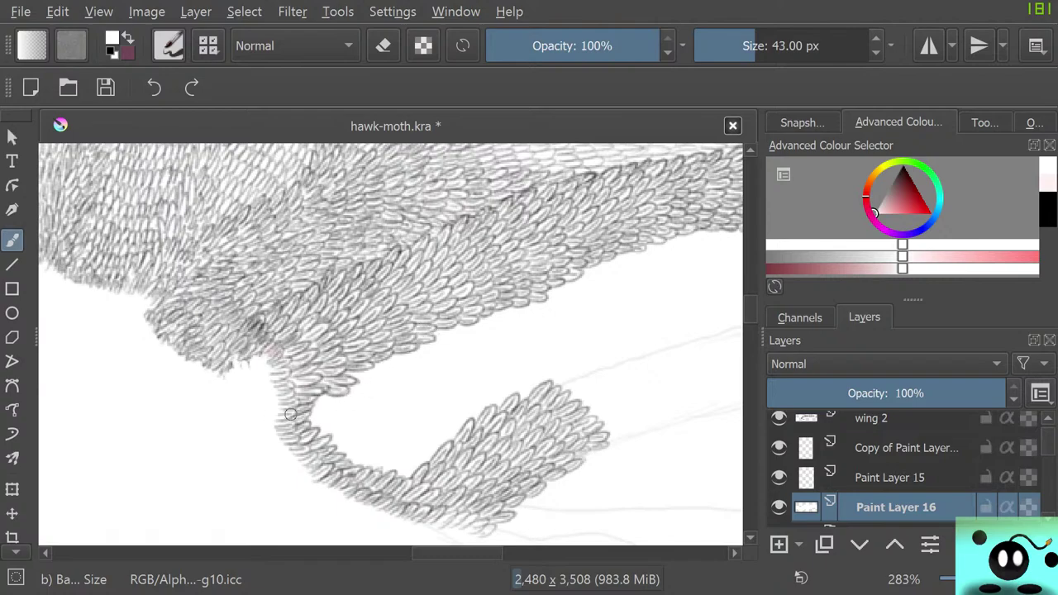
{"action": "left_click_drag", "start_coordinate": [273, 349], "coordinate": [252, 363]}
{"action": "mouse_move", "coordinate": [223, 401]}
{"action": "left_mouse_down"}
{"action": "mouse_move", "coordinate": [229, 348]}
{"action": "mouse_move", "coordinate": [234, 355]}
{"action": "mouse_move", "coordinate": [205, 375]}
{"action": "mouse_move", "coordinate": [257, 323]}
{"action": "mouse_move", "coordinate": [250, 369]}
{"action": "mouse_move", "coordinate": [282, 332]}
{"action": "mouse_move", "coordinate": [228, 412]}
{"action": "left_mouse_up"}
- Erase the white cover paint at the wing base with the 100.53 px circle eraser and return to the Basic-5 Size brush
{"action": "key", "text": "e"}
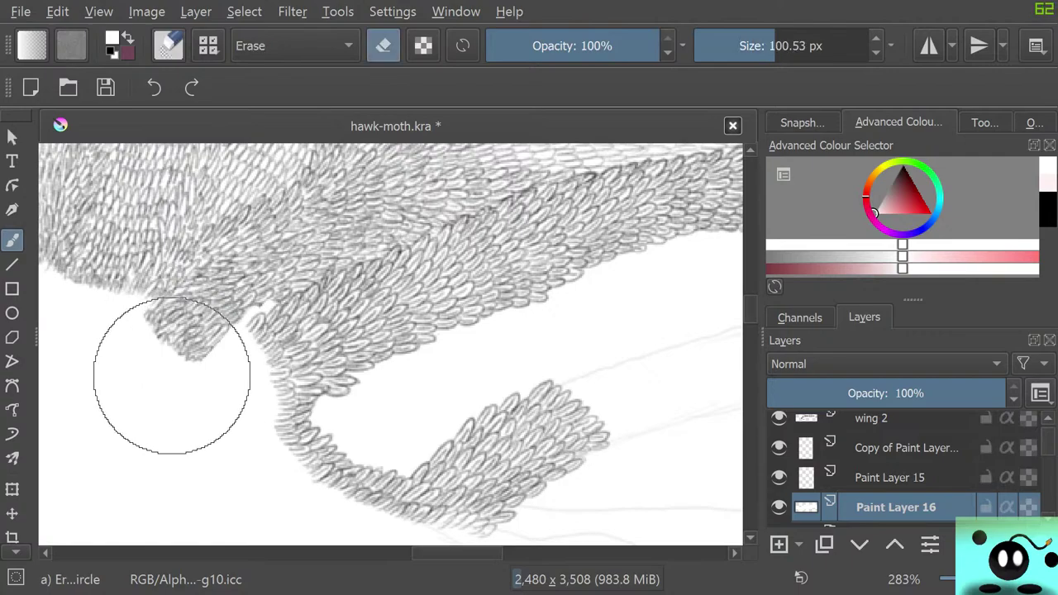
{"action": "mouse_move", "coordinate": [170, 386]}
{"action": "left_mouse_down"}
{"action": "mouse_move", "coordinate": [263, 294]}
{"action": "mouse_move", "coordinate": [202, 350]}
{"action": "mouse_move", "coordinate": [229, 351]}
{"action": "mouse_move", "coordinate": [217, 373]}
{"action": "mouse_move", "coordinate": [246, 376]}
{"action": "mouse_move", "coordinate": [248, 419]}
{"action": "mouse_move", "coordinate": [263, 409]}
{"action": "left_mouse_up"}
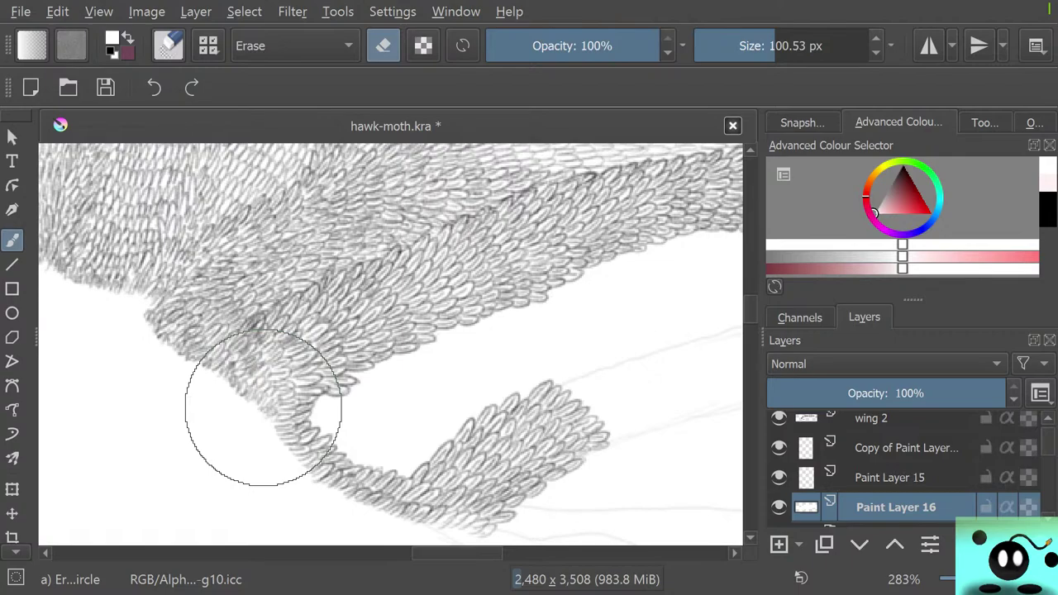
{"action": "mouse_move", "coordinate": [443, 553]}
{"action": "left_mouse_down"}
{"action": "mouse_move", "coordinate": [452, 553]}
{"action": "mouse_move", "coordinate": [383, 553]}
{"action": "mouse_move", "coordinate": [445, 553]}
{"action": "left_mouse_up"}
{"action": "key", "text": "/"}
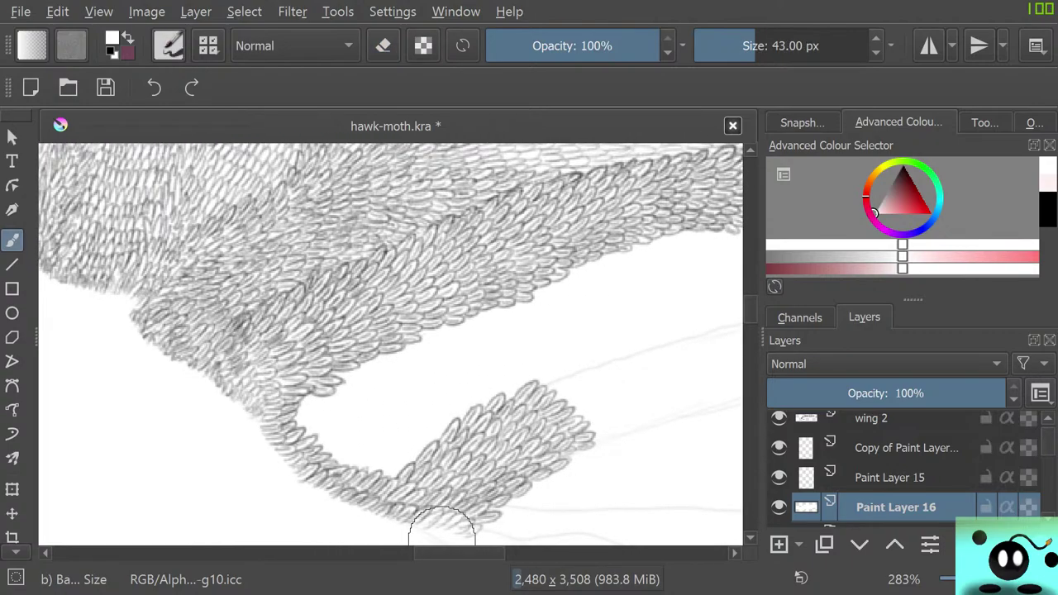
{"action": "scroll", "coordinate": [239, 359], "scroll_direction": "down", "scroll_amount": 10}
{"action": "scroll", "coordinate": [253, 420], "scroll_direction": "up", "scroll_amount": 7}
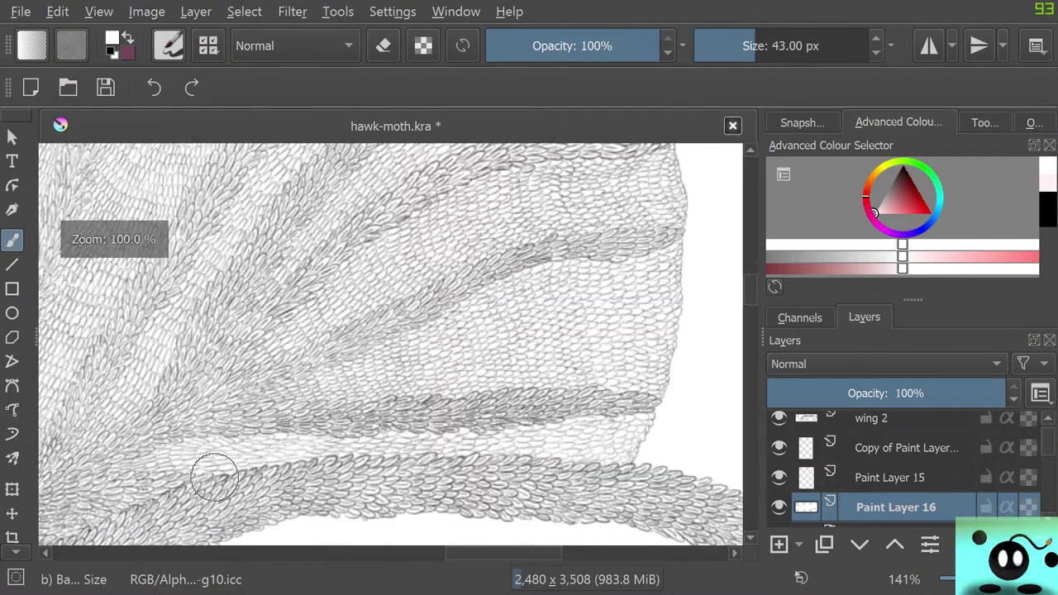
{"action": "scroll", "coordinate": [165, 478], "scroll_direction": "down", "scroll_amount": 1}
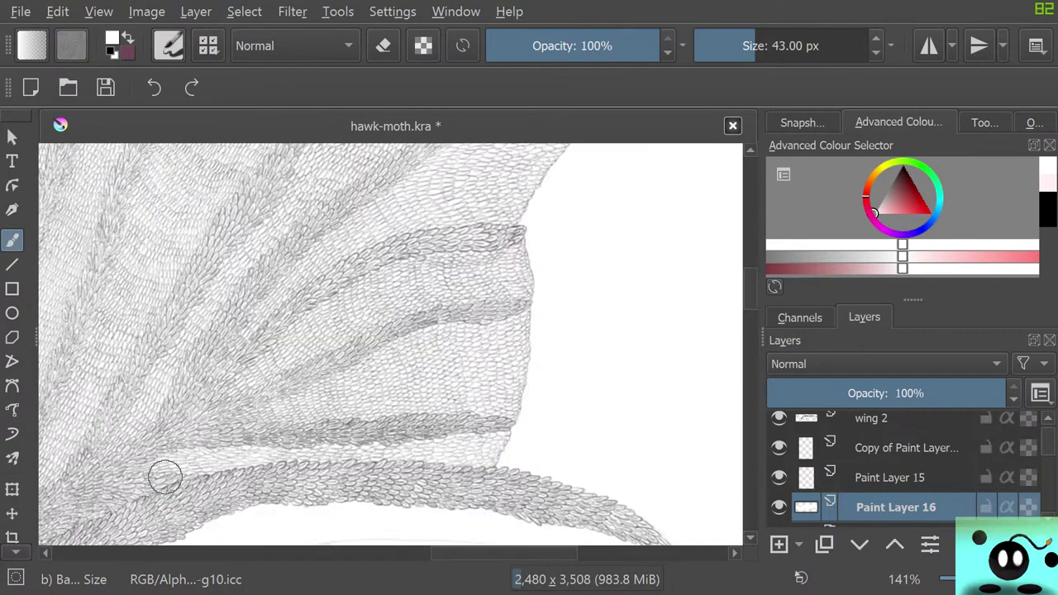
- Examine the lower wing's finished scale bands and the faint vein guide lines across its unfilled area, close up and from afar
{"action": "scroll", "coordinate": [165, 477], "scroll_direction": "down", "scroll_amount": 3}
{"action": "scroll", "coordinate": [359, 501], "scroll_direction": "down", "scroll_amount": 3}
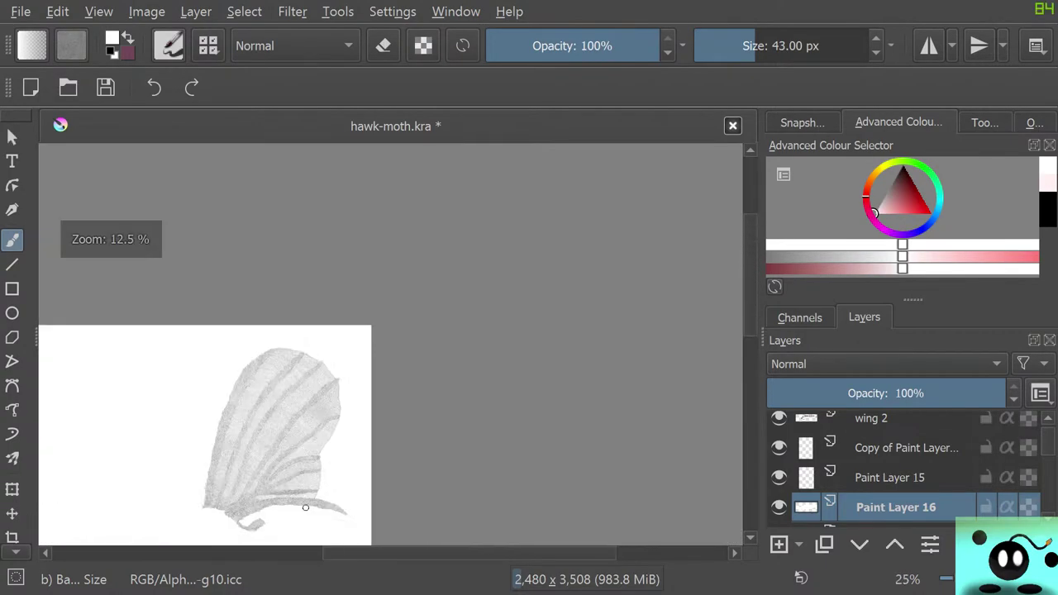
{"action": "scroll", "coordinate": [305, 508], "scroll_direction": "down", "scroll_amount": 1}
{"action": "scroll", "coordinate": [302, 529], "scroll_direction": "up", "scroll_amount": 5}
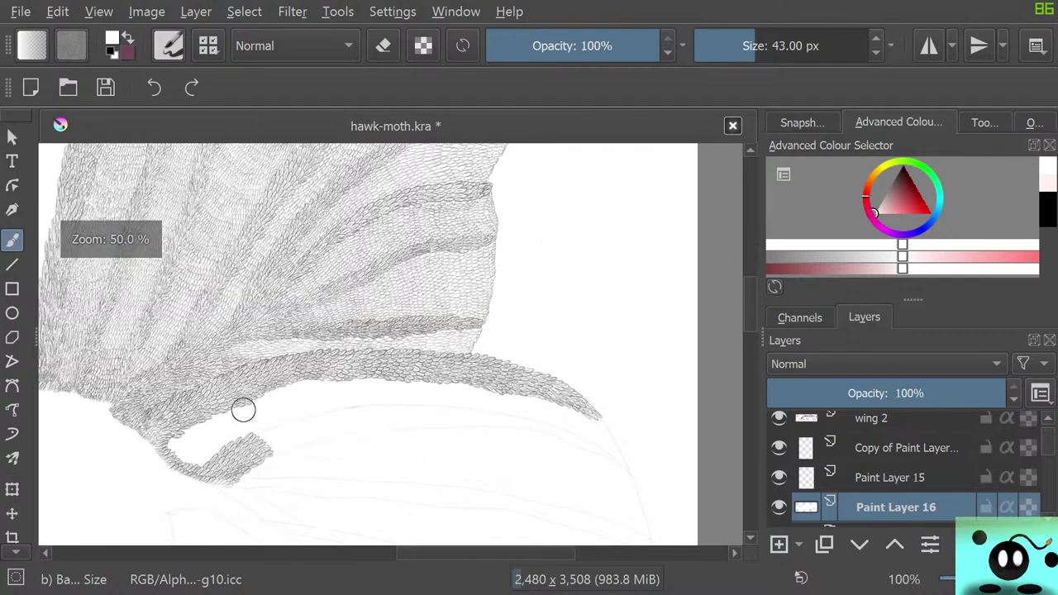
{"action": "scroll", "coordinate": [241, 406], "scroll_direction": "up", "scroll_amount": 1}
{"action": "scroll", "coordinate": [243, 415], "scroll_direction": "down", "scroll_amount": 2}
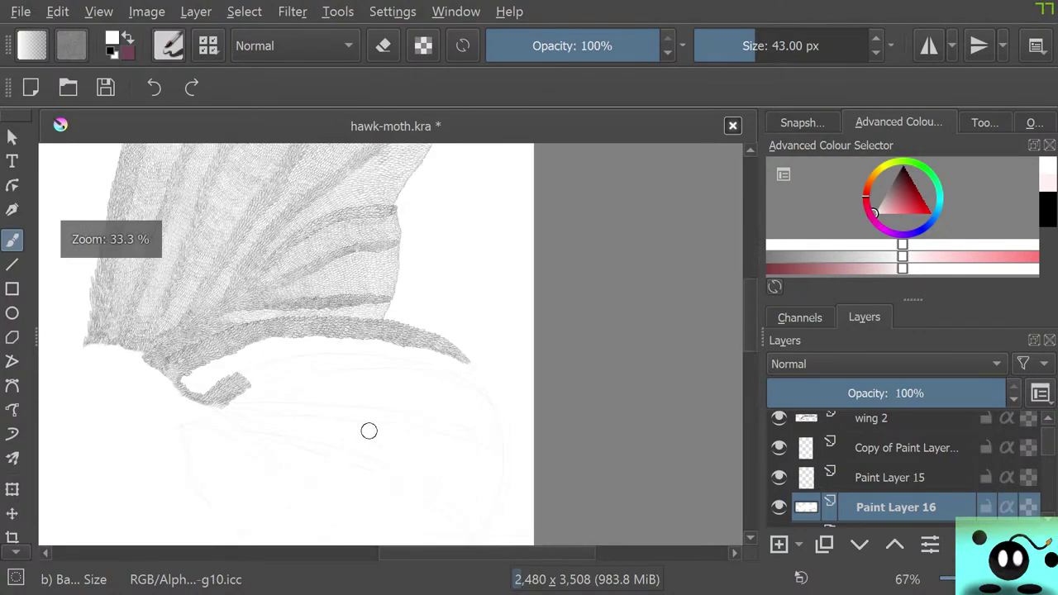
{"action": "scroll", "coordinate": [368, 431], "scroll_direction": "down", "scroll_amount": 1}
{"action": "scroll", "coordinate": [362, 433], "scroll_direction": "up", "scroll_amount": 2}
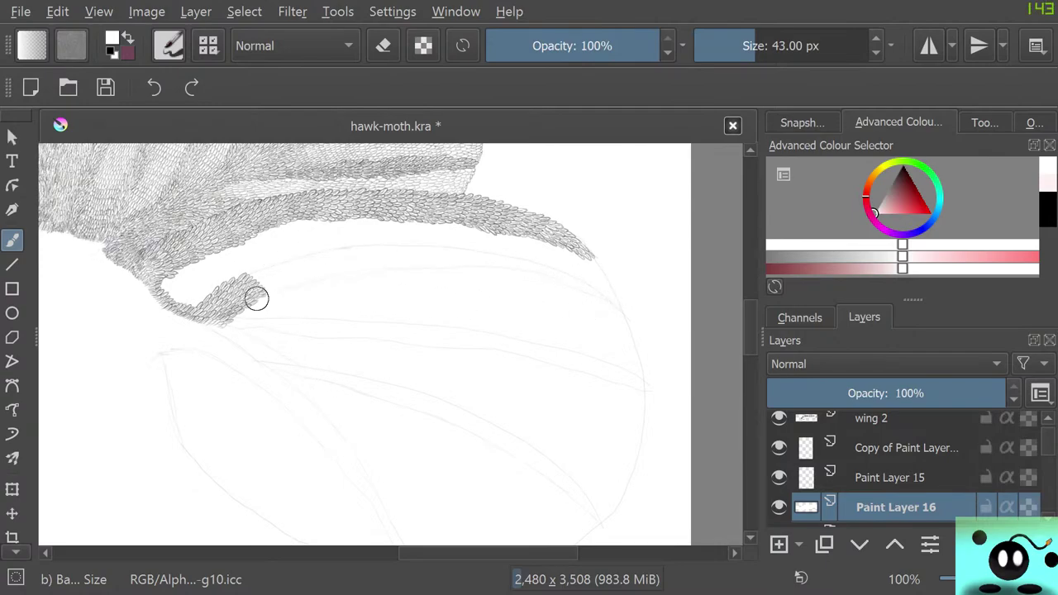
{"action": "scroll", "coordinate": [284, 295], "scroll_direction": "down", "scroll_amount": 3}
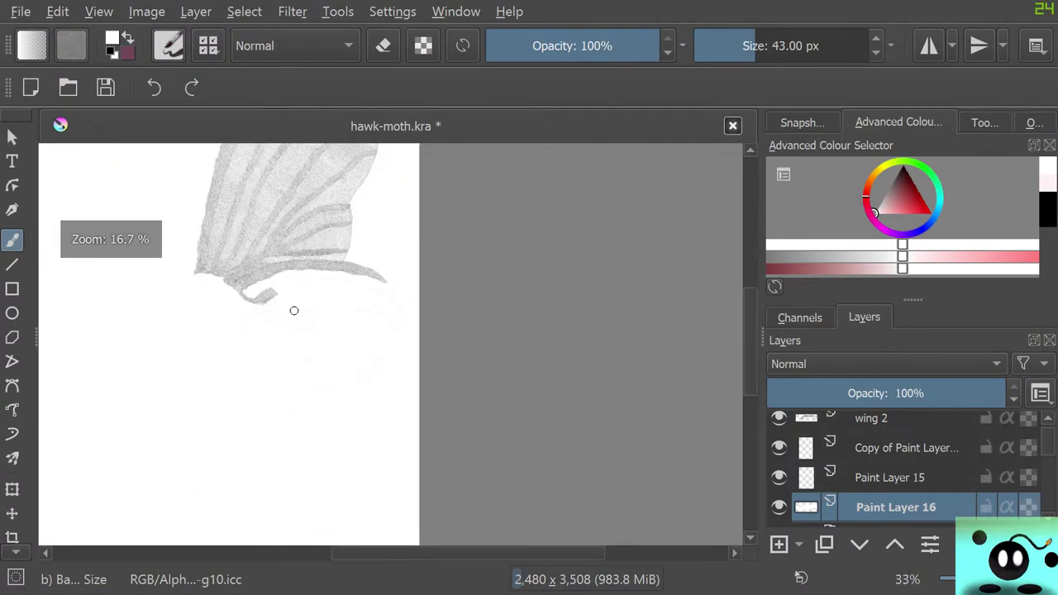
{"action": "scroll", "coordinate": [371, 355], "scroll_direction": "up", "scroll_amount": 2}
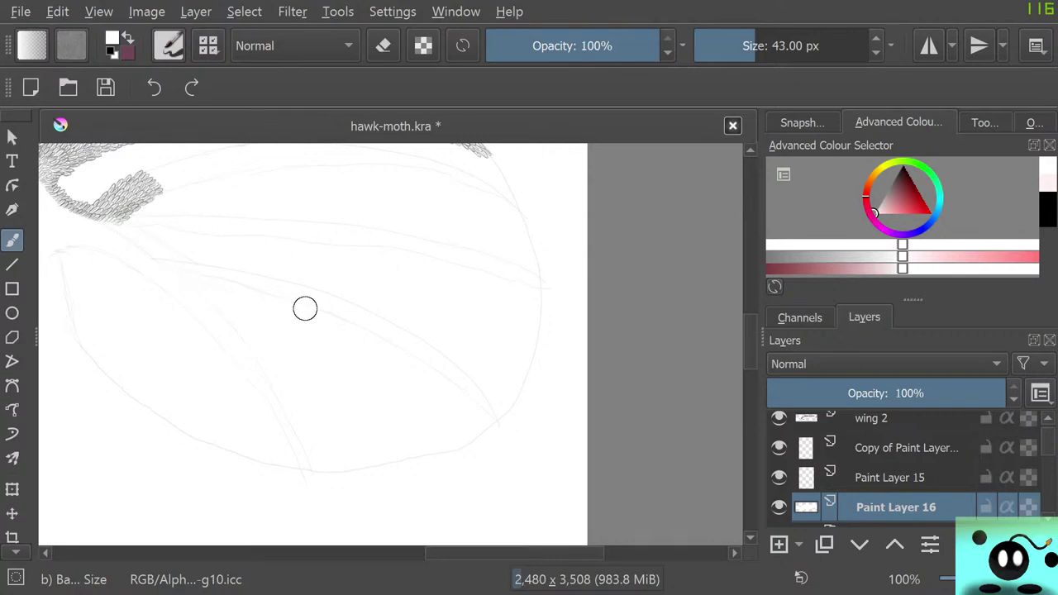
{"action": "scroll", "coordinate": [174, 301], "scroll_direction": "down", "scroll_amount": 2}
{"action": "scroll", "coordinate": [110, 272], "scroll_direction": "down", "scroll_amount": 1}
{"action": "scroll", "coordinate": [87, 276], "scroll_direction": "up", "scroll_amount": 3}
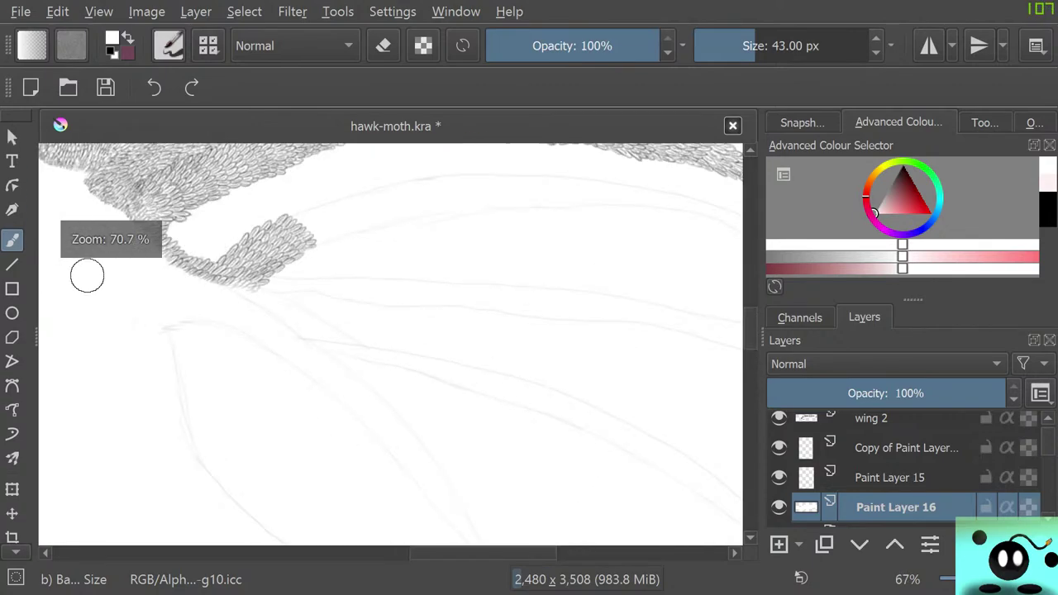
{"action": "scroll", "coordinate": [152, 286], "scroll_direction": "up", "scroll_amount": 5}
{"action": "scroll", "coordinate": [144, 273], "scroll_direction": "down", "scroll_amount": 5}
{"action": "scroll", "coordinate": [144, 273], "scroll_direction": "up", "scroll_amount": 4}
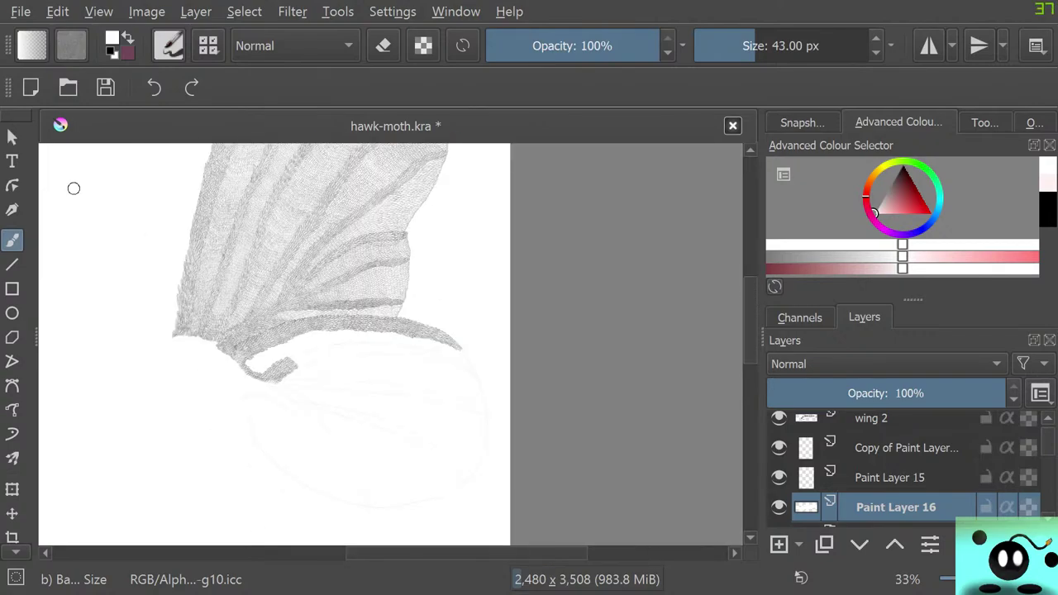
- Inspect how the lower wing's scales meet the wing 1 scales at the wing base and against the whole upper wing
{"action": "scroll", "coordinate": [184, 338], "scroll_direction": "up", "scroll_amount": 2}
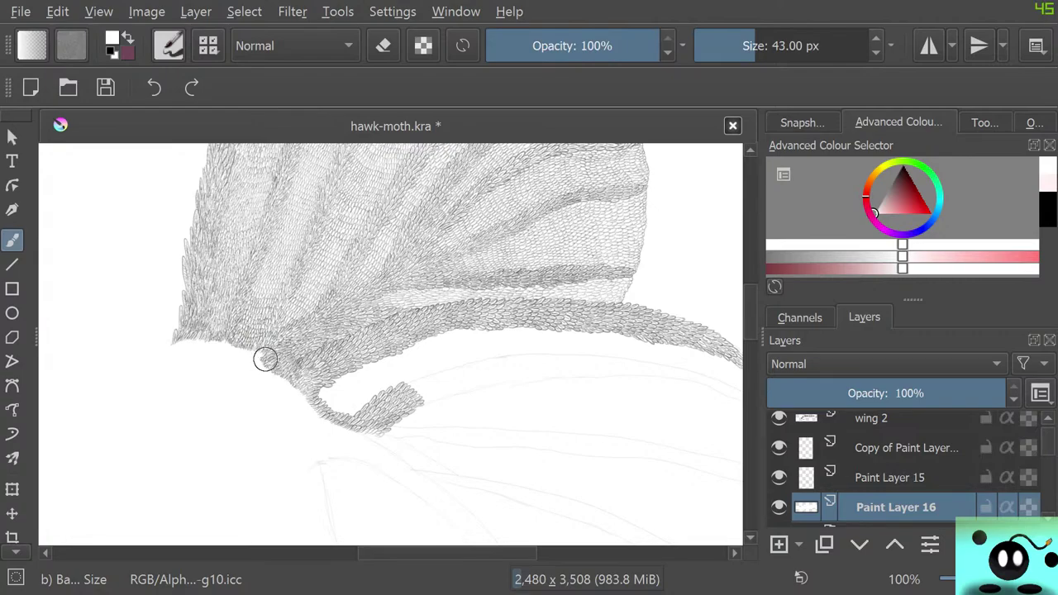
{"action": "scroll", "coordinate": [266, 359], "scroll_direction": "down", "scroll_amount": 7}
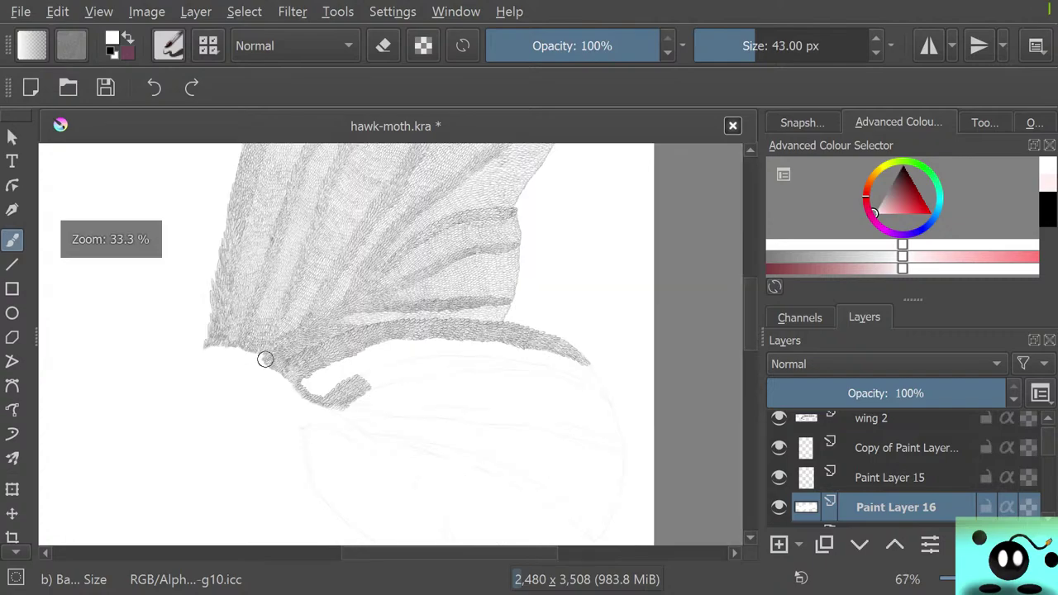
{"action": "scroll", "coordinate": [279, 242], "scroll_direction": "up", "scroll_amount": 6}
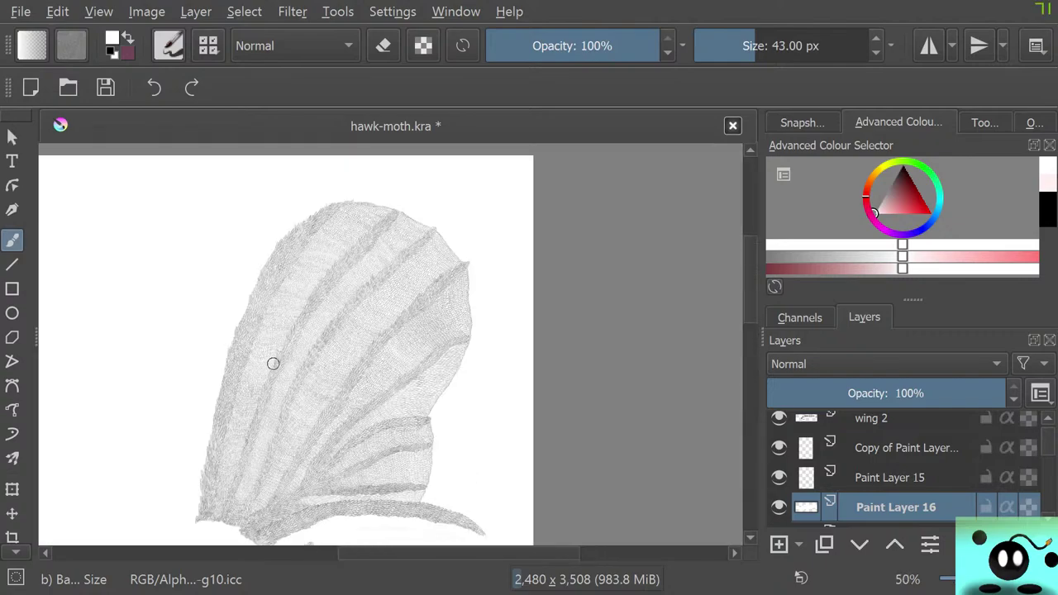
{"action": "scroll", "coordinate": [272, 361], "scroll_direction": "down", "scroll_amount": 5}
{"action": "scroll", "coordinate": [280, 412], "scroll_direction": "up", "scroll_amount": 2}
{"action": "scroll", "coordinate": [279, 422], "scroll_direction": "up", "scroll_amount": 5}
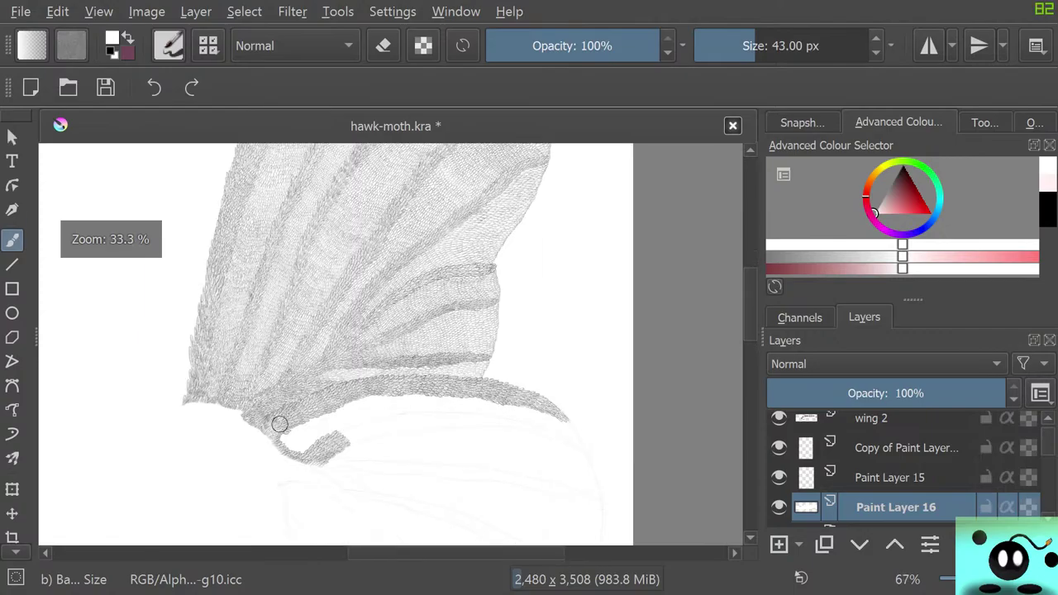
{"action": "scroll", "coordinate": [276, 392], "scroll_direction": "down", "scroll_amount": 7}
{"action": "scroll", "coordinate": [276, 376], "scroll_direction": "up", "scroll_amount": 3}
{"action": "scroll", "coordinate": [276, 375], "scroll_direction": "up", "scroll_amount": 9}
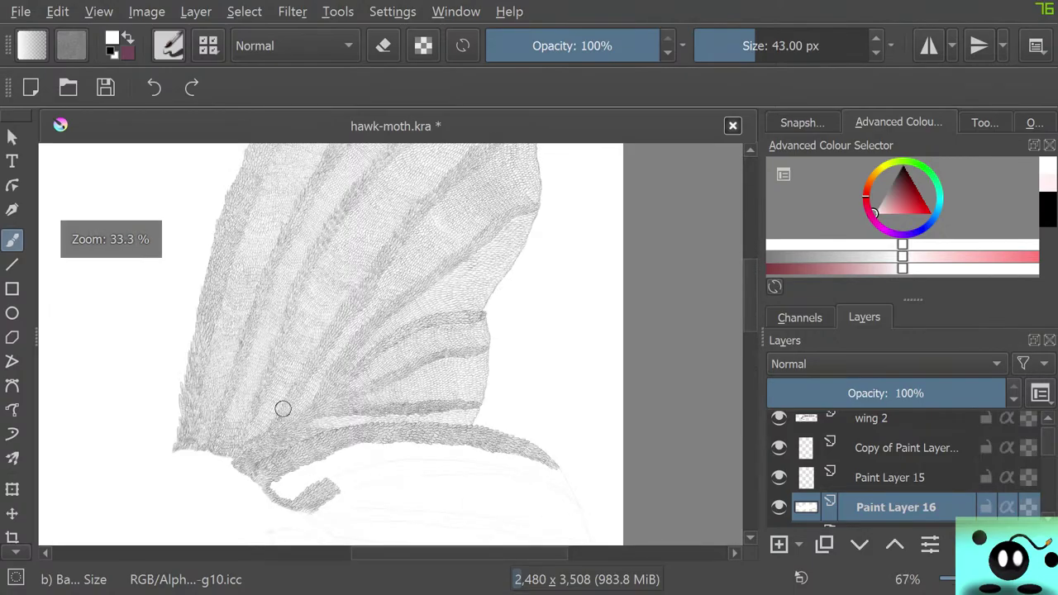
- Save the hawk-moth.kra drawing with the cleaned-up wing base
{"action": "scroll", "coordinate": [338, 468], "scroll_direction": "down", "scroll_amount": 1}
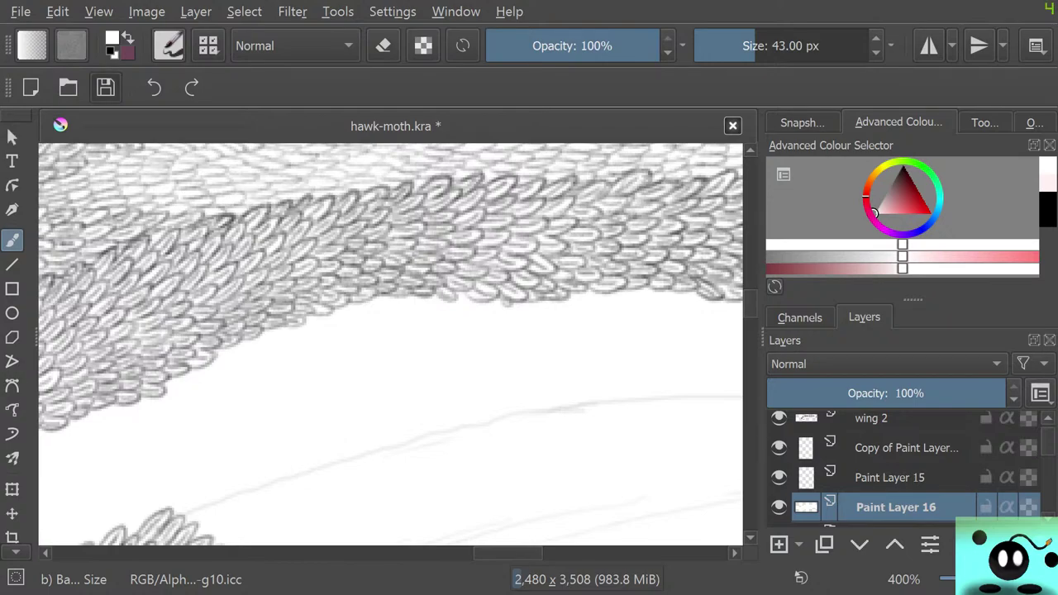
{"action": "left_click", "coordinate": [105, 87]}
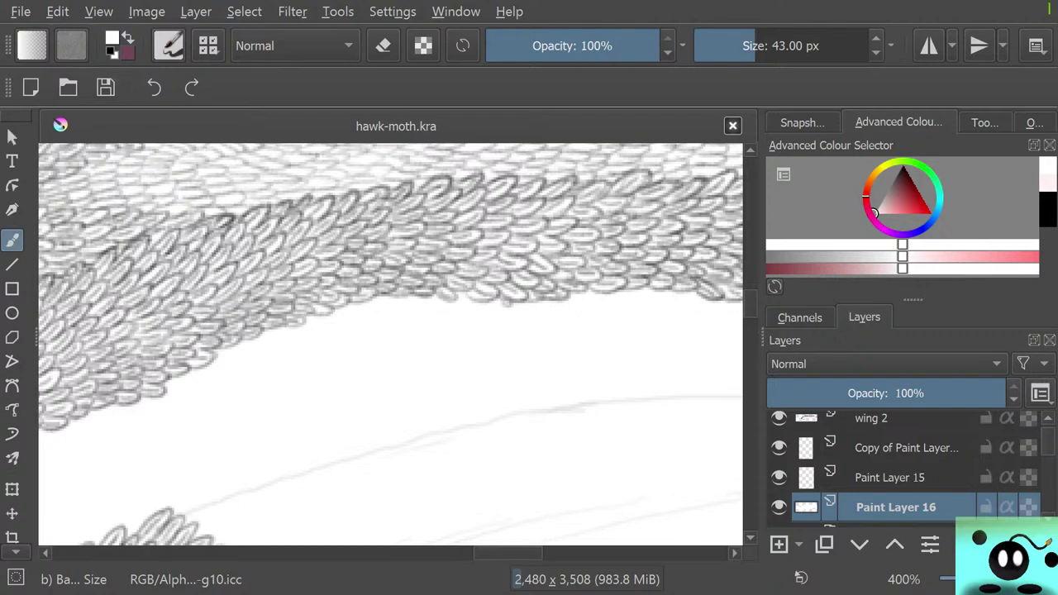
{"action": "scroll", "coordinate": [400, 294], "scroll_direction": "down", "scroll_amount": 6}
{"action": "scroll", "coordinate": [426, 255], "scroll_direction": "up", "scroll_amount": 2}
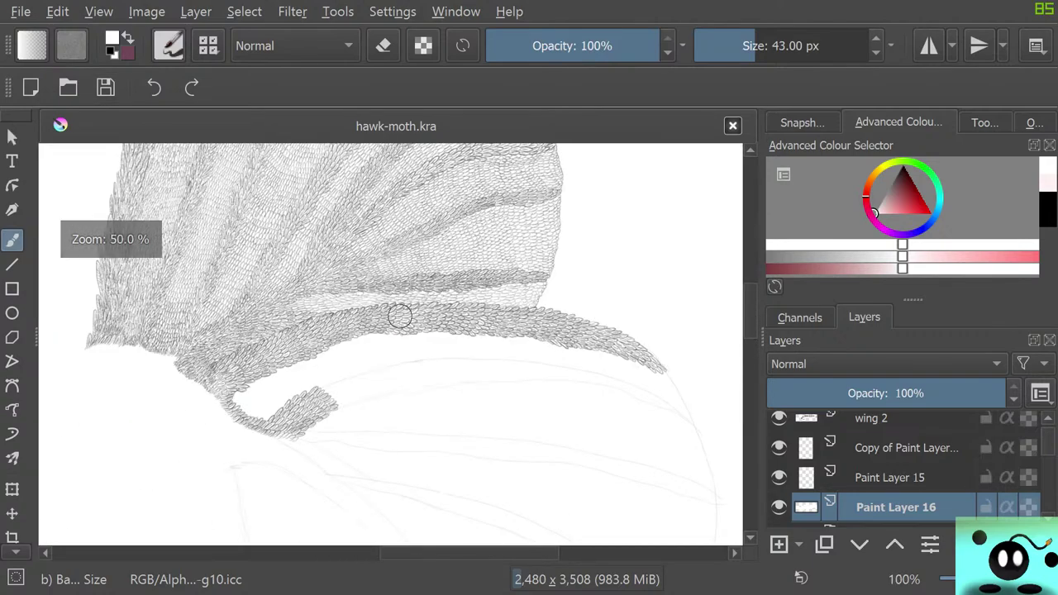
{"action": "scroll", "coordinate": [401, 315], "scroll_direction": "down", "scroll_amount": 6}
{"action": "scroll", "coordinate": [401, 306], "scroll_direction": "up", "scroll_amount": 3}
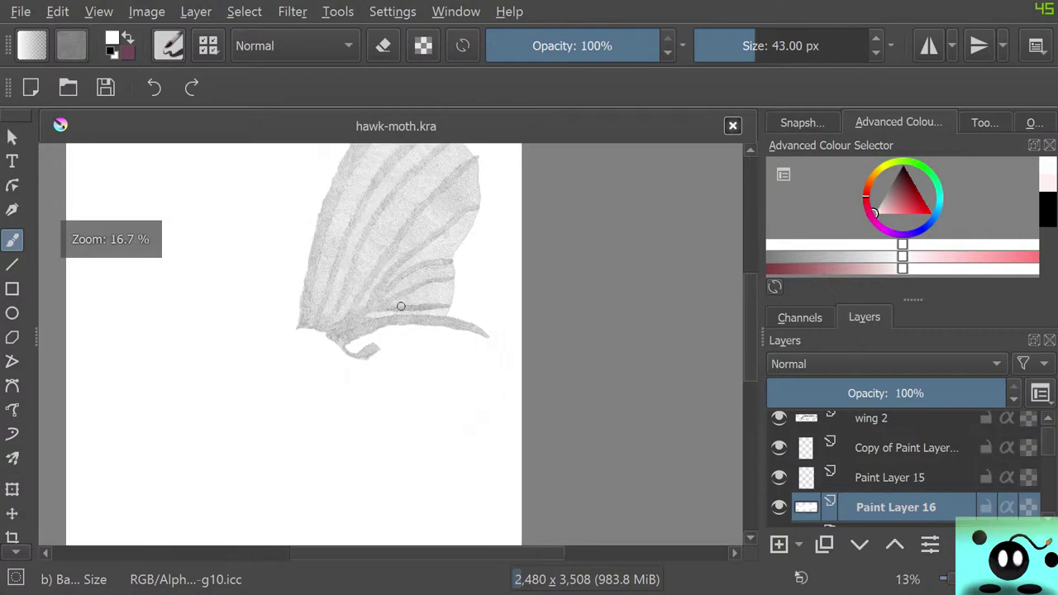
{"action": "scroll", "coordinate": [401, 306], "scroll_direction": "up", "scroll_amount": 5}
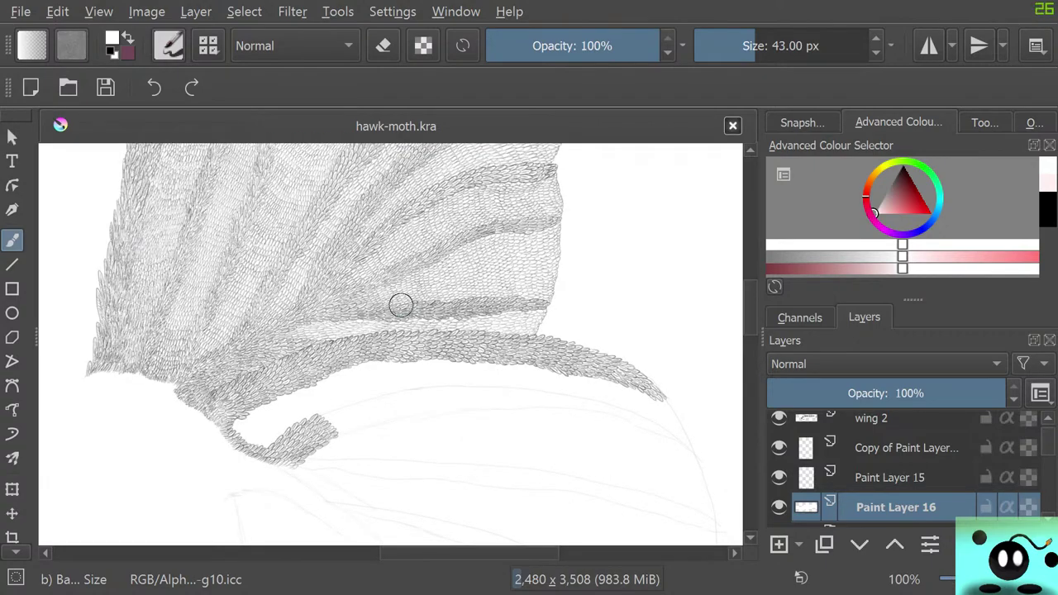